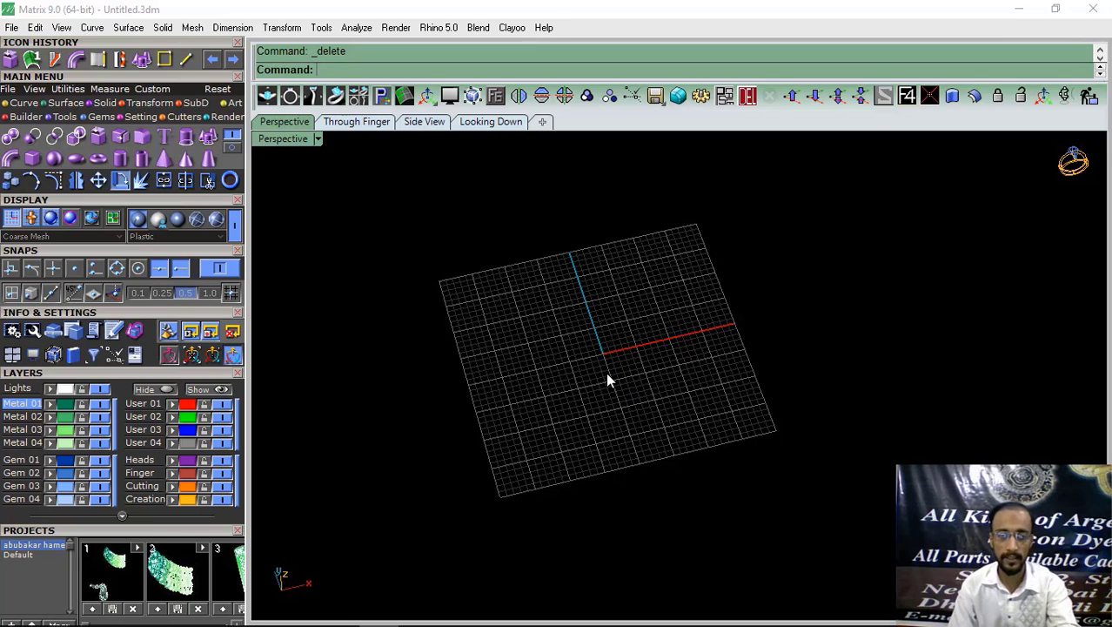
{"action": "right_click_drag", "start_coordinate": [626, 397], "coordinate": [609, 366]}
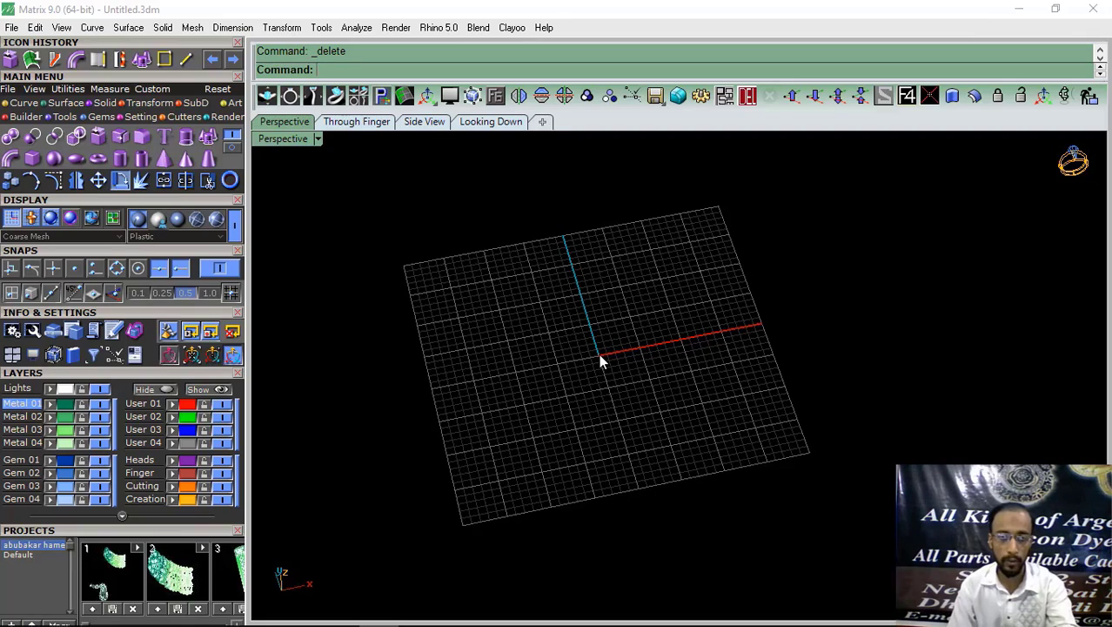
{"action": "mouse_move", "coordinate": [623, 343]}
{"action": "right_mouse_down"}
{"action": "mouse_move", "coordinate": [613, 363]}
{"action": "mouse_move", "coordinate": [618, 342]}
{"action": "mouse_move", "coordinate": [596, 317]}
{"action": "mouse_move", "coordinate": [615, 350]}
{"action": "right_mouse_up"}
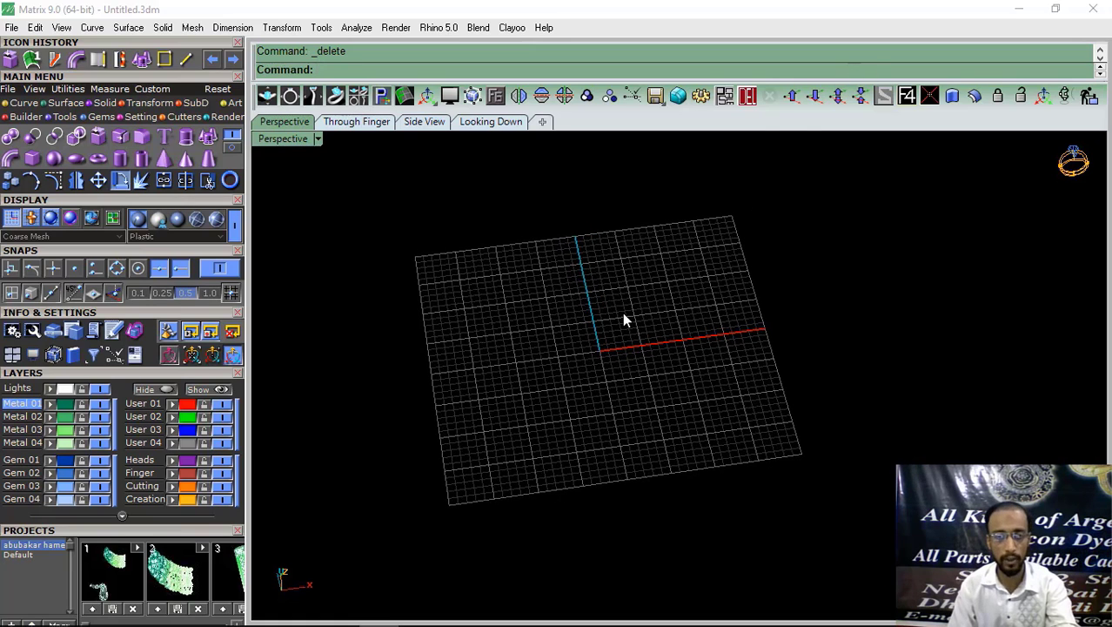
{"action": "right_click_drag", "start_coordinate": [580, 364], "coordinate": [586, 329]}
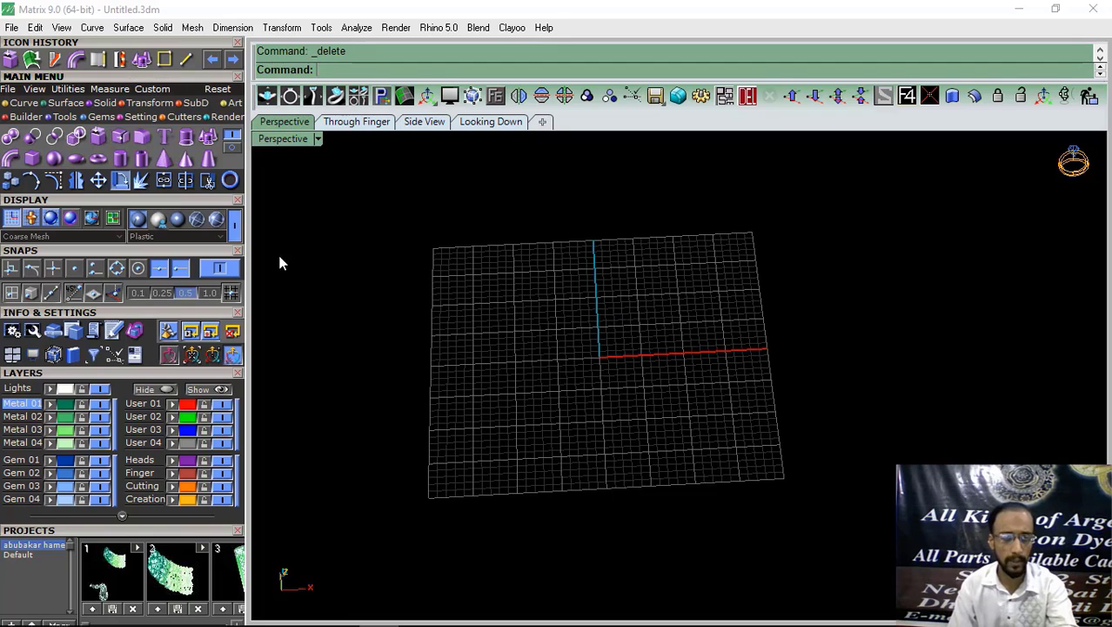
{"action": "right_click_drag", "start_coordinate": [701, 311], "coordinate": [632, 367]}
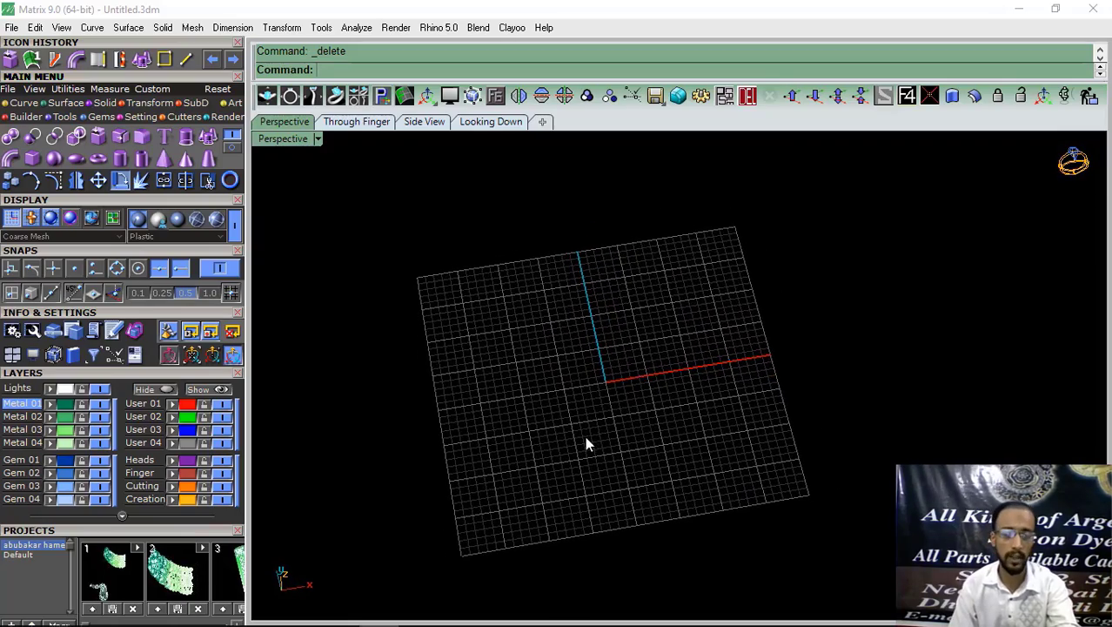
{"action": "mouse_move", "coordinate": [586, 438]}
{"action": "right_mouse_down"}
{"action": "mouse_move", "coordinate": [579, 372]}
{"action": "mouse_move", "coordinate": [588, 417]}
{"action": "right_mouse_up"}
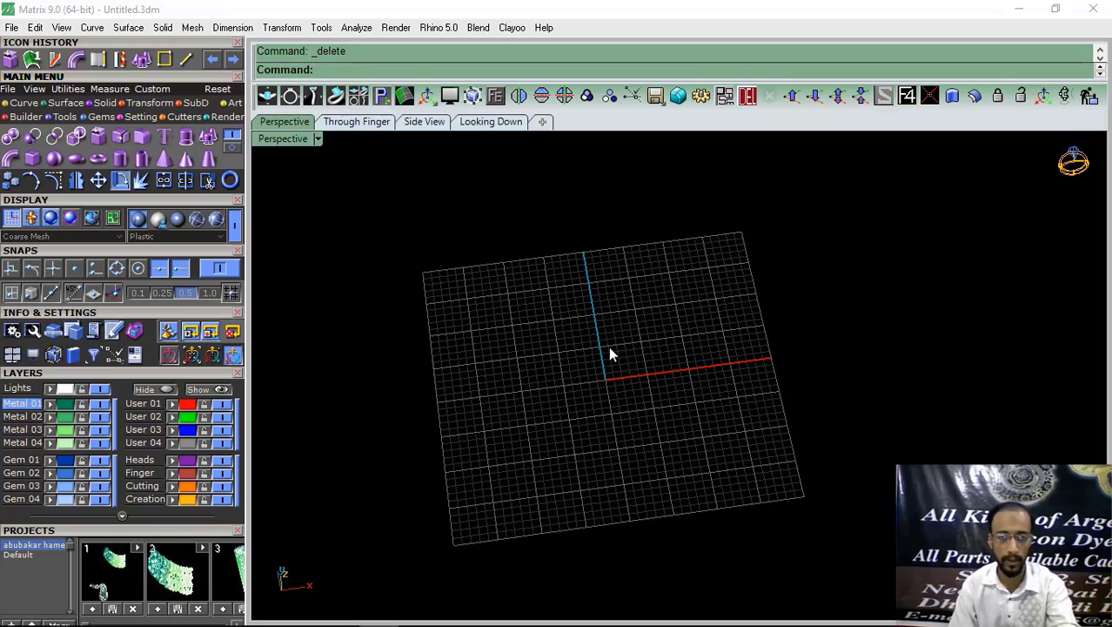
{"action": "right_click_drag", "start_coordinate": [609, 352], "coordinate": [649, 363]}
{"action": "right_click_drag", "start_coordinate": [484, 231], "coordinate": [488, 269], "text": "shift"}
Step: Draw a circle of diameter 15 centred on the origin in the Through Finger view
{"action": "left_click", "coordinate": [357, 122]}
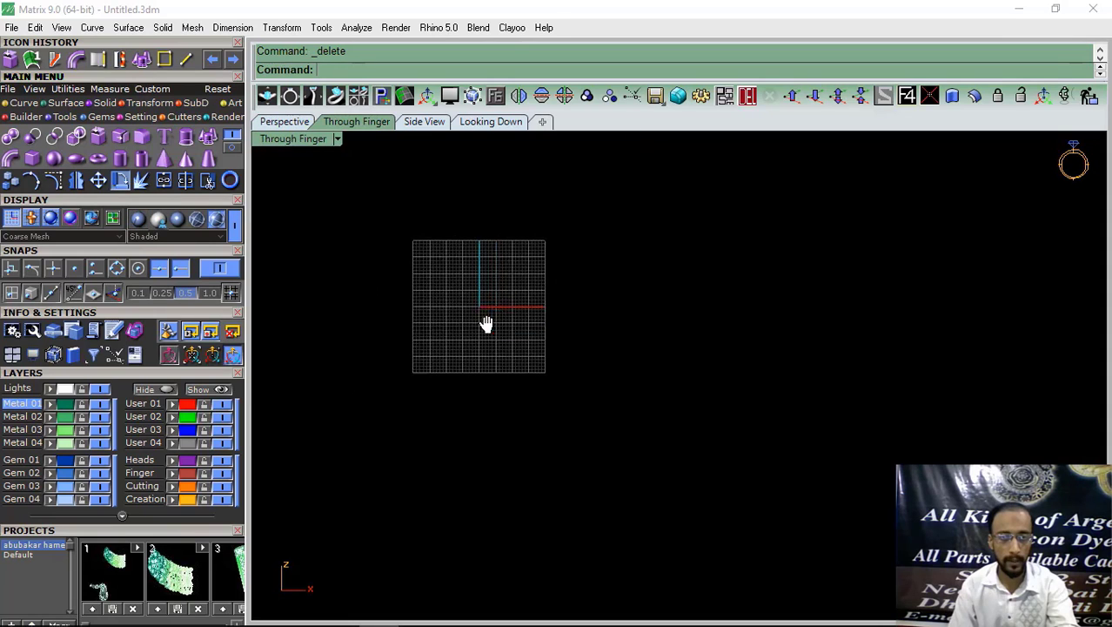
{"action": "left_click", "coordinate": [23, 102]}
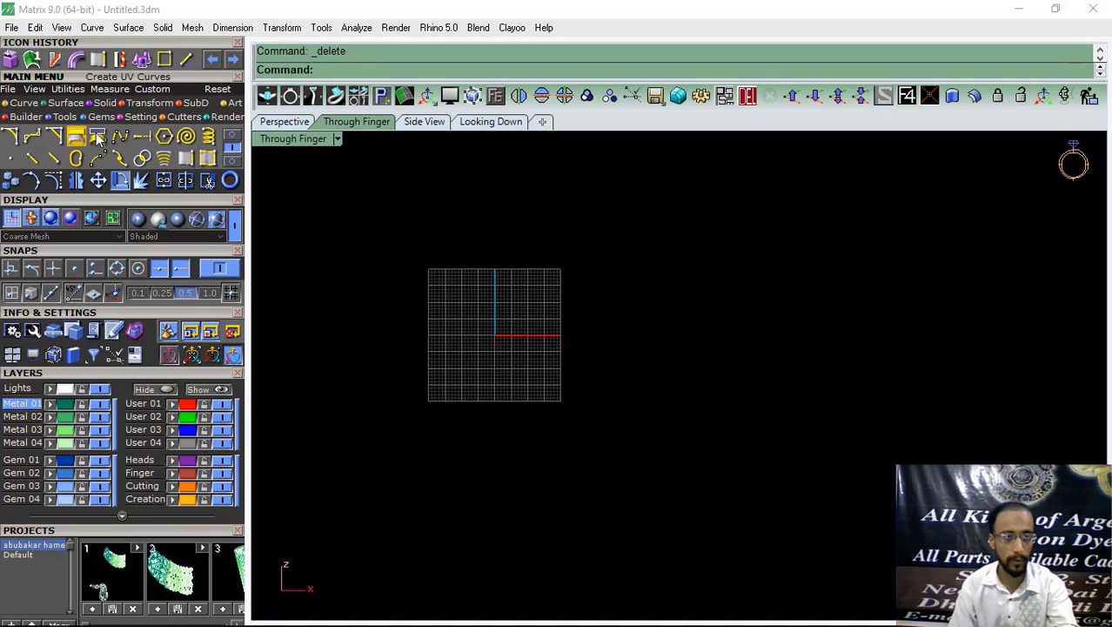
{"action": "left_click", "coordinate": [98, 137]}
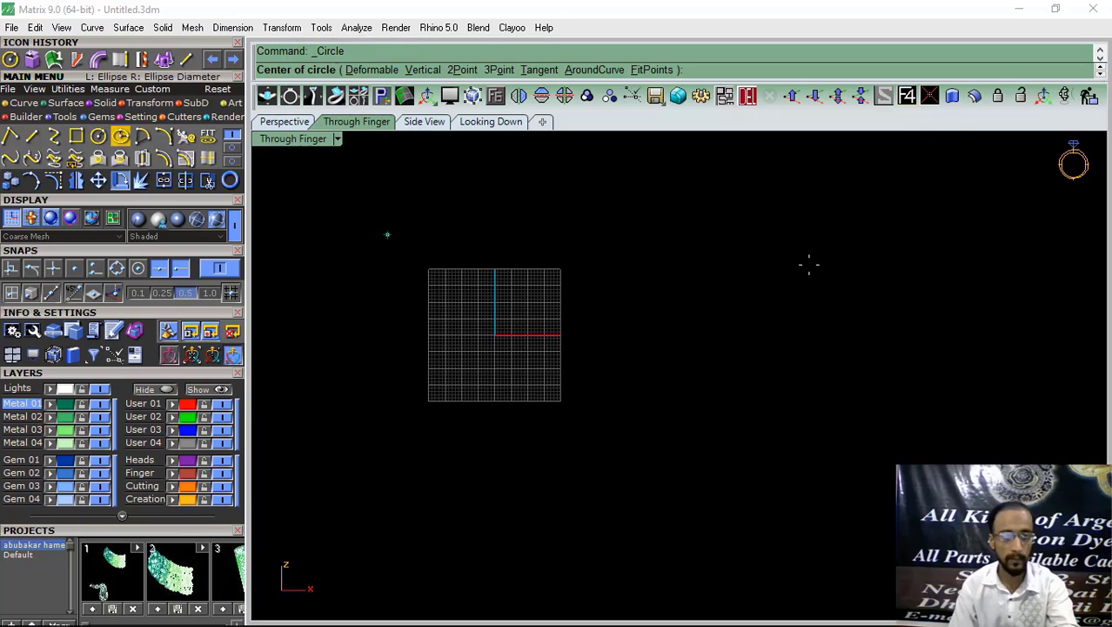
{"action": "left_click", "coordinate": [906, 98]}
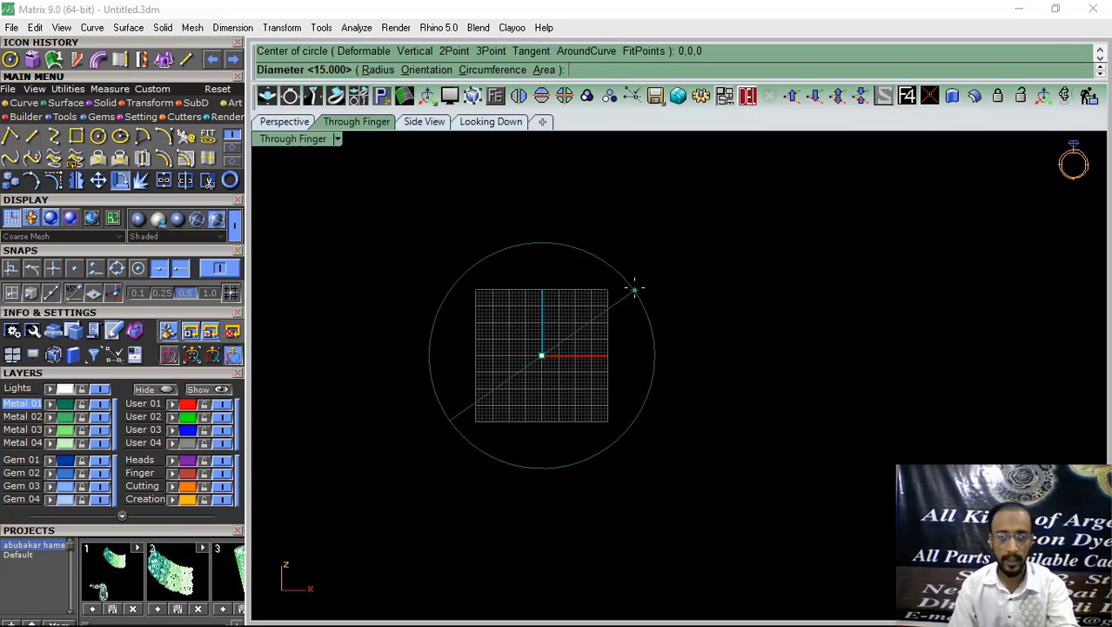
{"action": "type", "text": "15"}
{"action": "key", "text": "Return"}
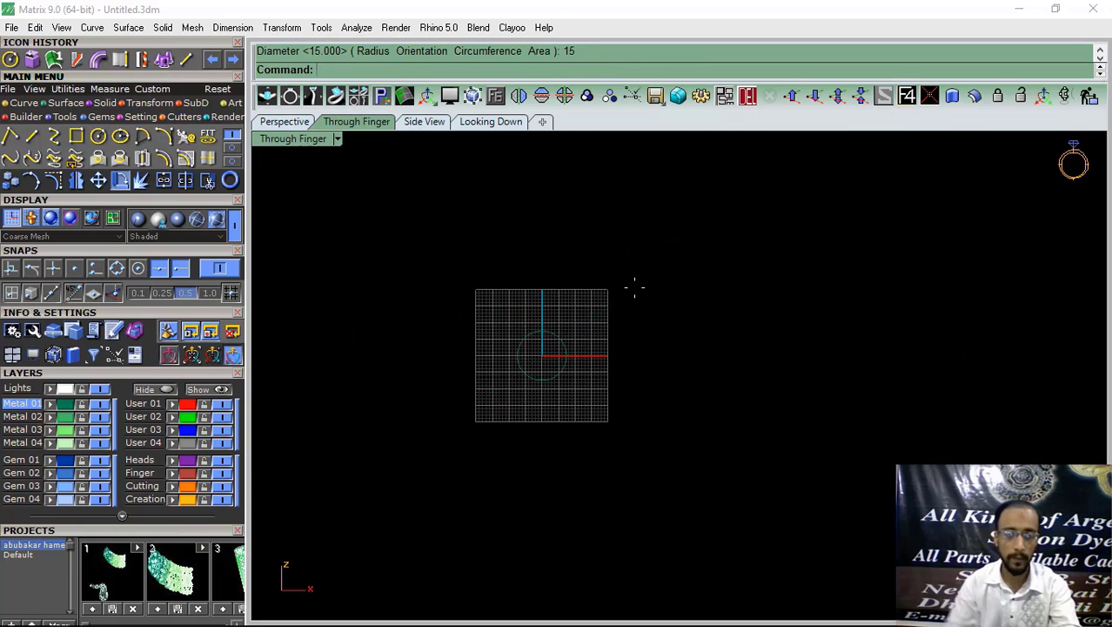
{"action": "scroll", "coordinate": [534, 323], "scroll_direction": "up", "scroll_amount": 5}
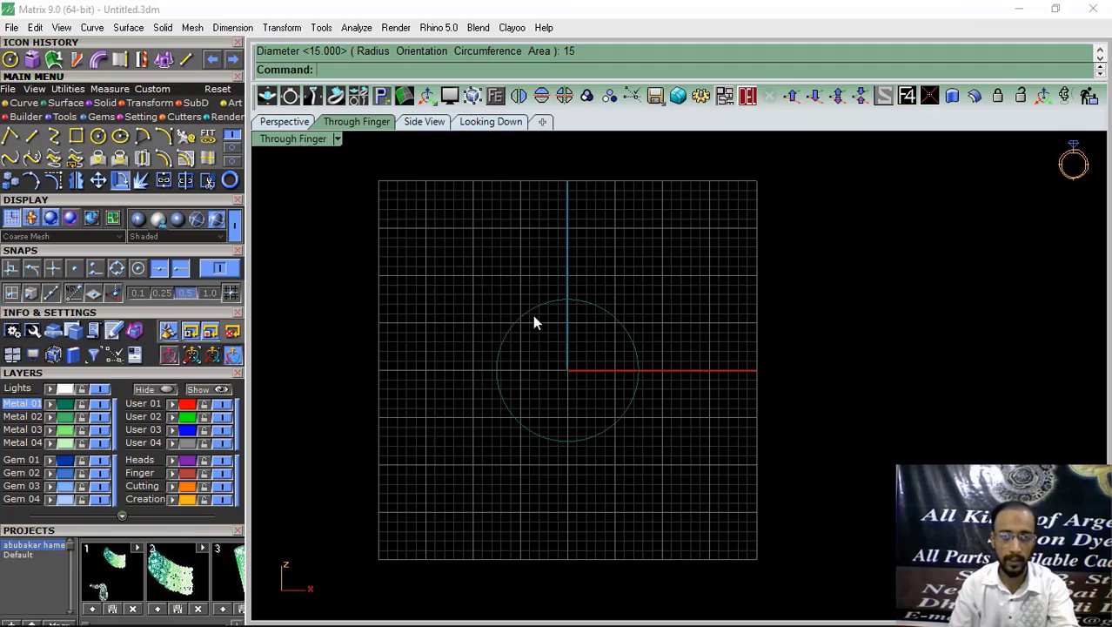
Step: Make User 01 the active layer and draw a horizontal line of length 15 in the Looking Down view
{"action": "left_click", "coordinate": [484, 122]}
{"action": "left_click", "coordinate": [285, 124]}
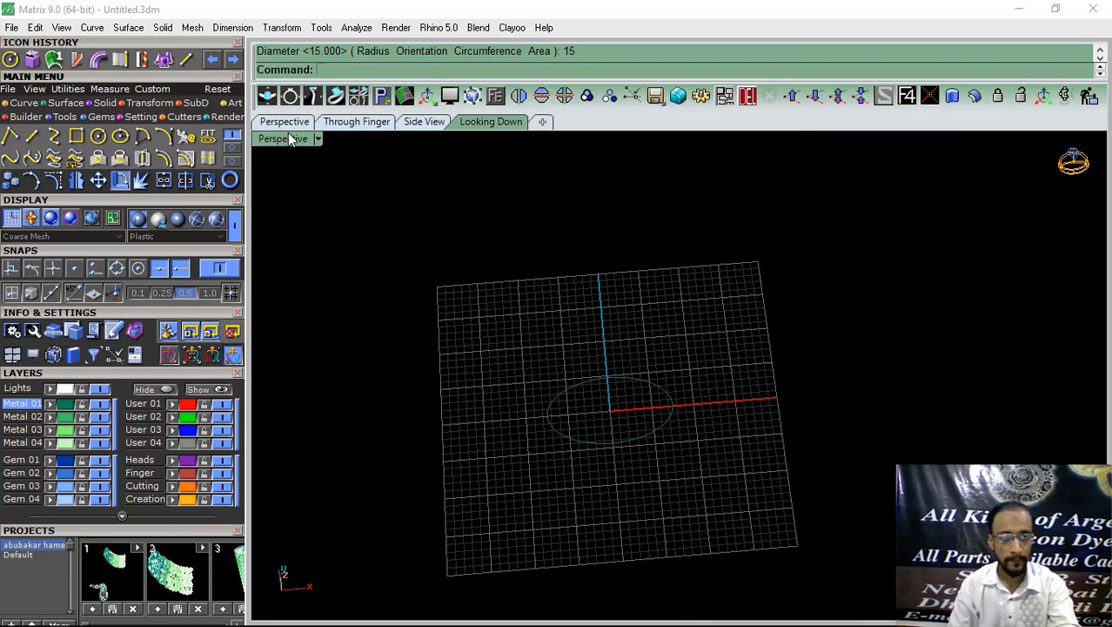
{"action": "left_click", "coordinate": [185, 59]}
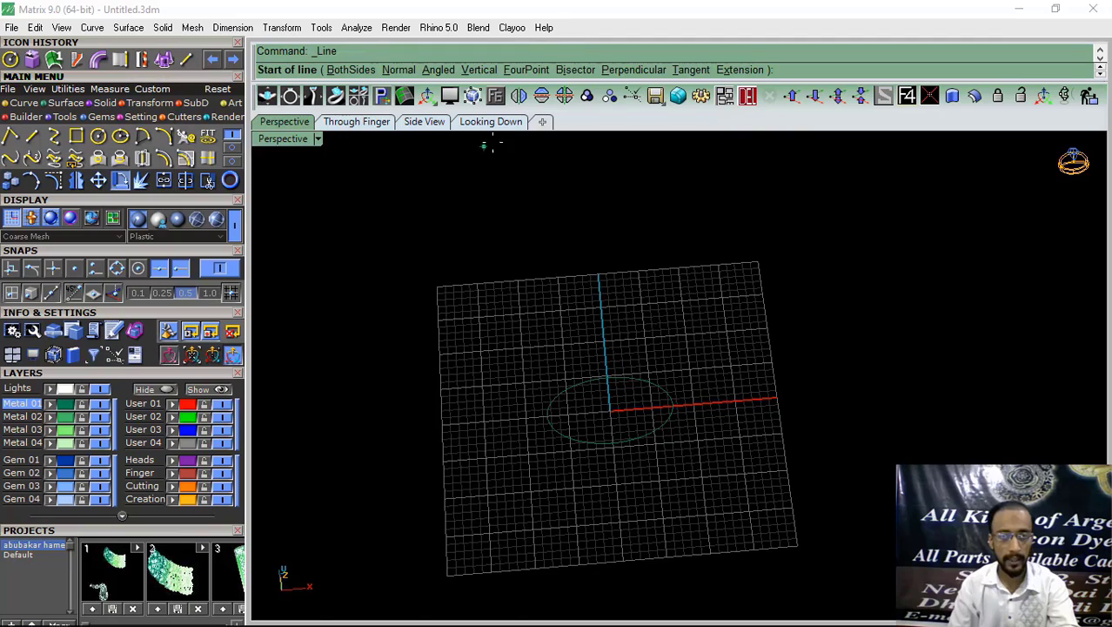
{"action": "left_click", "coordinate": [490, 123]}
{"action": "scroll", "coordinate": [519, 273], "scroll_direction": "down", "scroll_amount": 2}
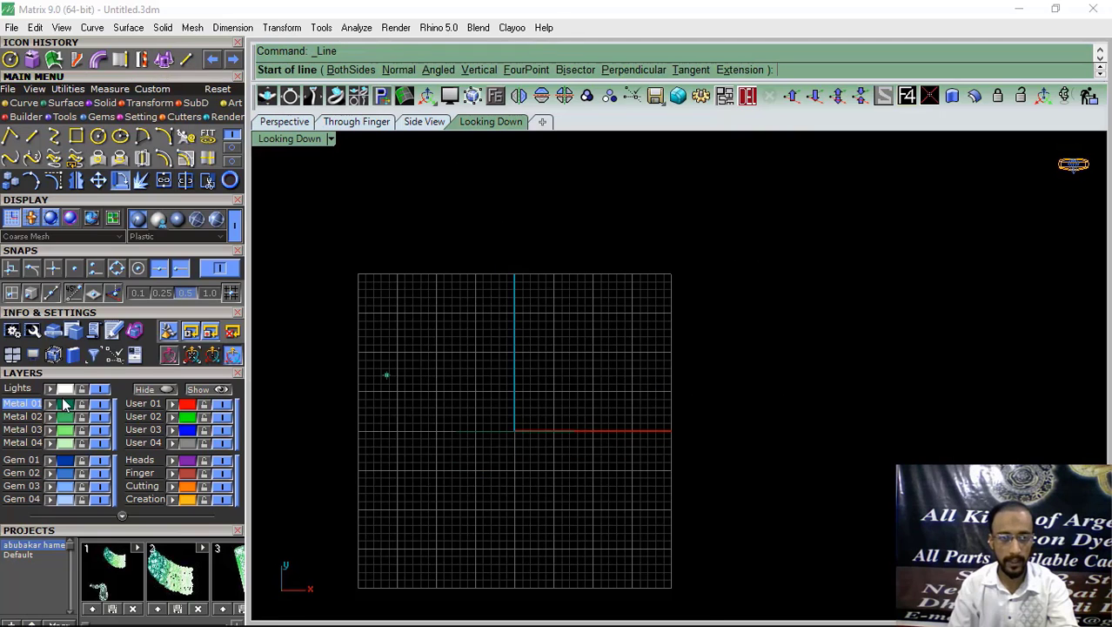
{"action": "left_click", "coordinate": [141, 404]}
{"action": "scroll", "coordinate": [467, 373], "scroll_direction": "up", "scroll_amount": 2}
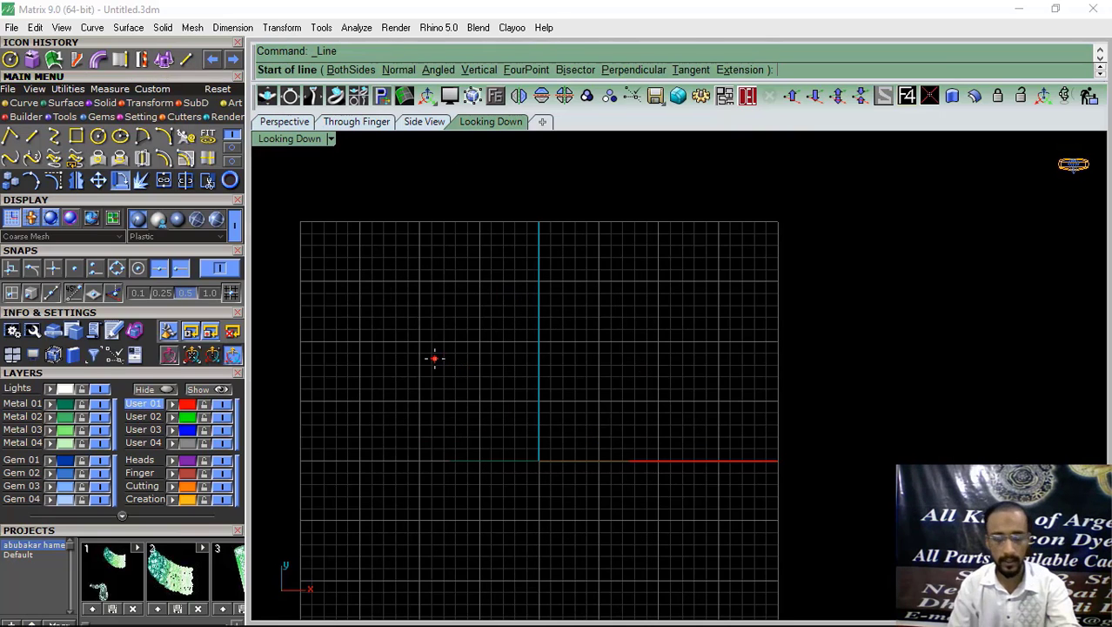
{"action": "left_click", "coordinate": [434, 358]}
{"action": "type", "text": "1"}
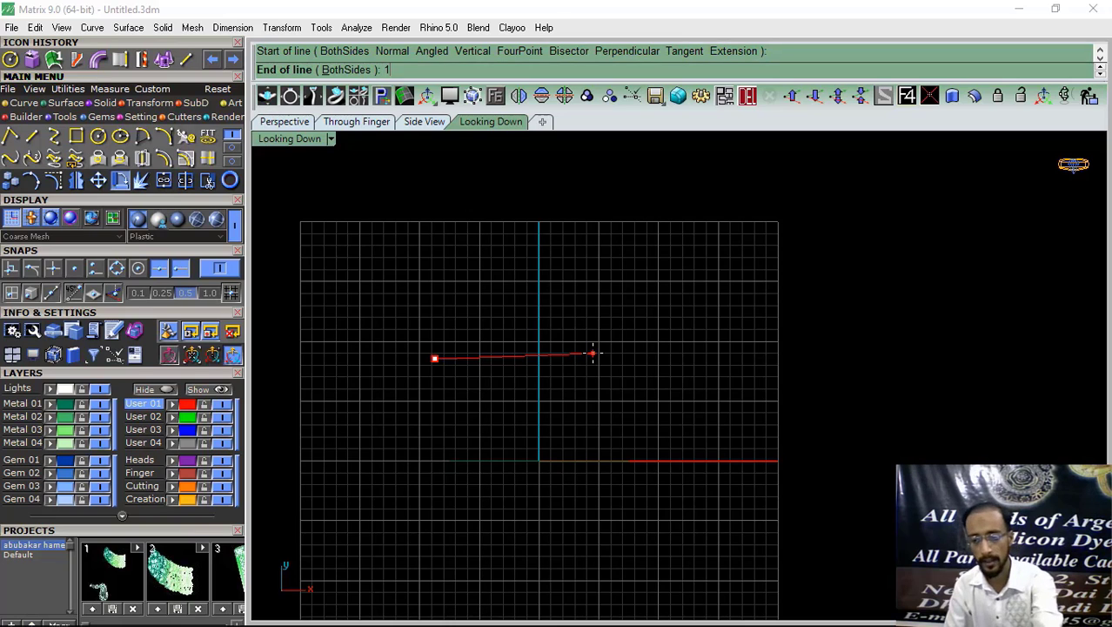
{"action": "type", "text": "5"}
{"action": "key", "text": "Return"}
{"action": "left_click", "coordinate": [707, 349]}
Step: Centre the line on the origin with Center Object, then move it up along Y by two major grid squares
{"action": "left_click_drag", "start_coordinate": [608, 301], "coordinate": [543, 384]}
{"action": "left_click", "coordinate": [68, 89]}
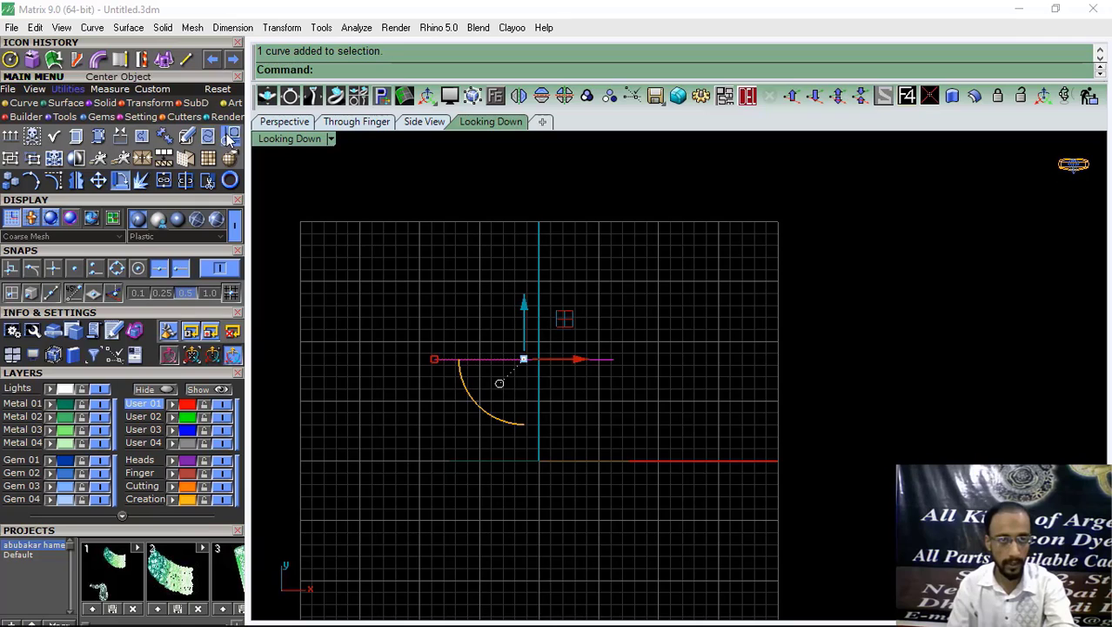
{"action": "left_click", "coordinate": [230, 136]}
{"action": "left_click", "coordinate": [580, 421]}
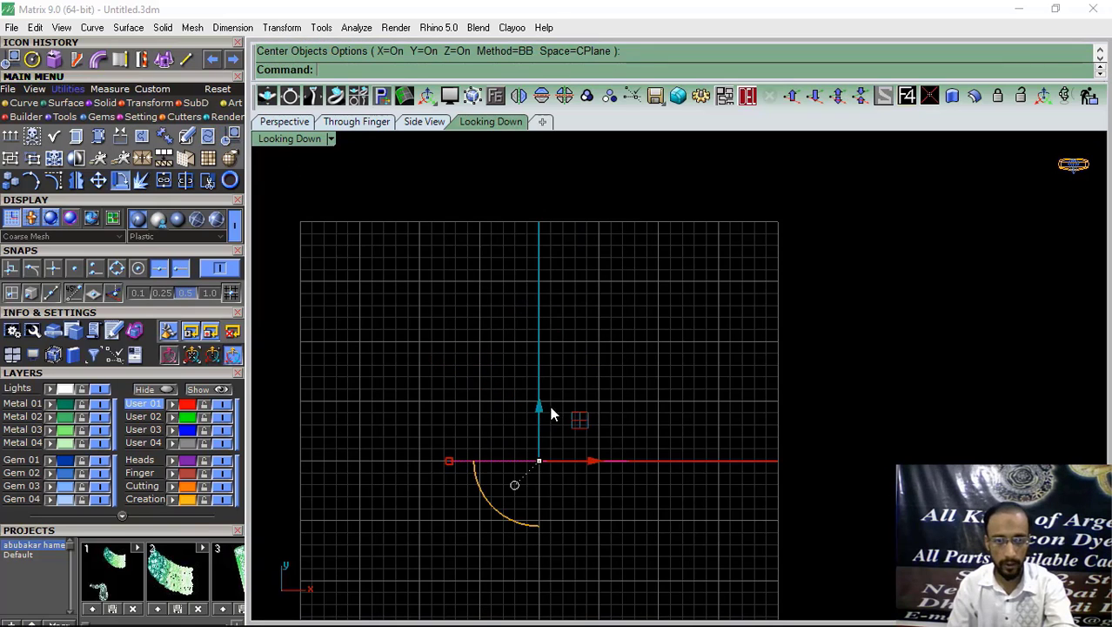
{"action": "left_click_drag", "start_coordinate": [562, 294], "coordinate": [563, 288]}
{"action": "left_click", "coordinate": [704, 279]}
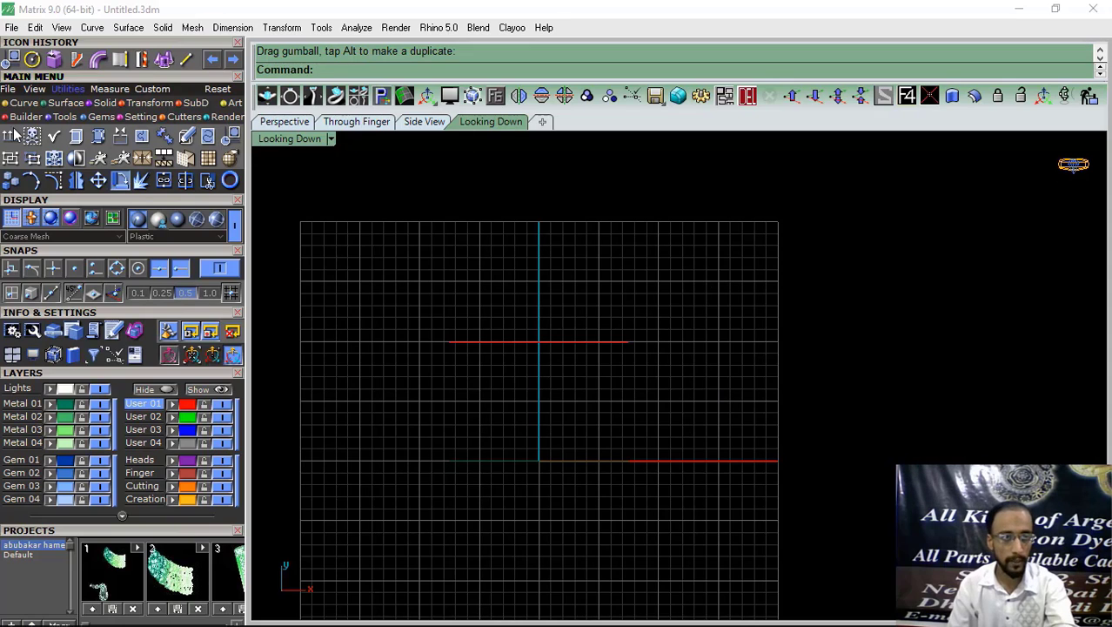
Step: Draw a 0.8 by 0.8 rectangle in the Side View, starting its first corner at the line's midpoint
{"action": "left_click", "coordinate": [23, 103]}
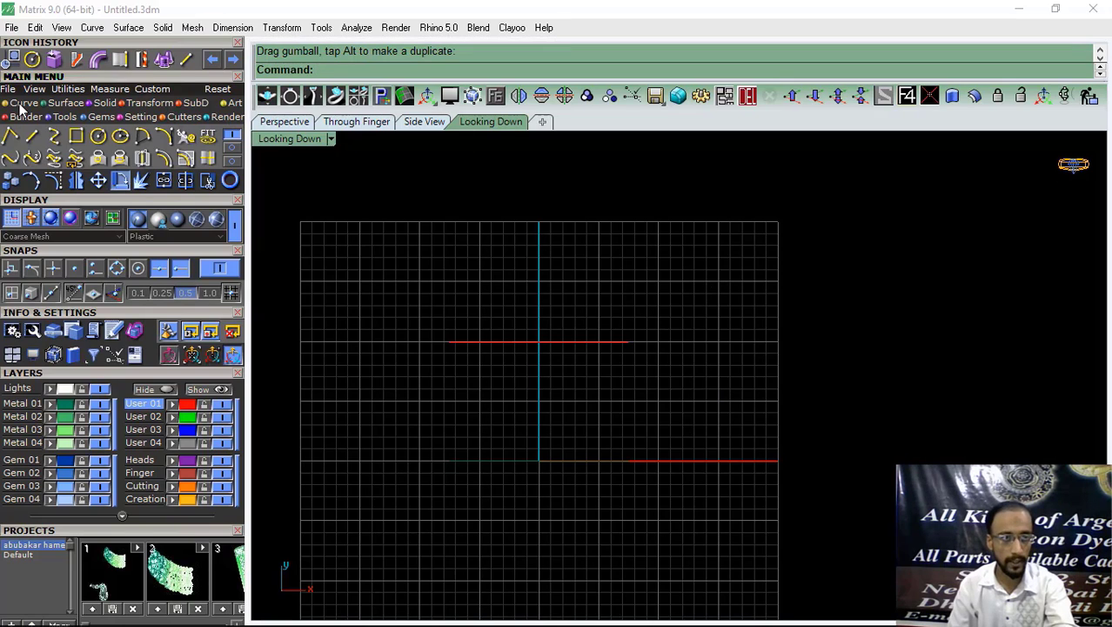
{"action": "left_click", "coordinate": [74, 135]}
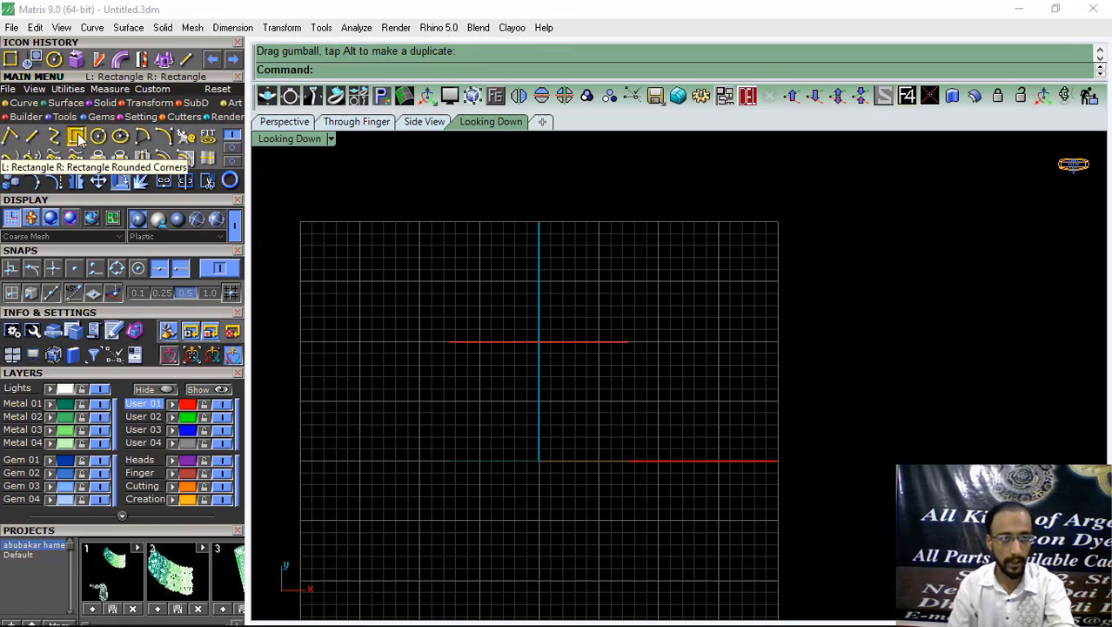
{"action": "left_click", "coordinate": [539, 342]}
{"action": "left_click", "coordinate": [425, 122]}
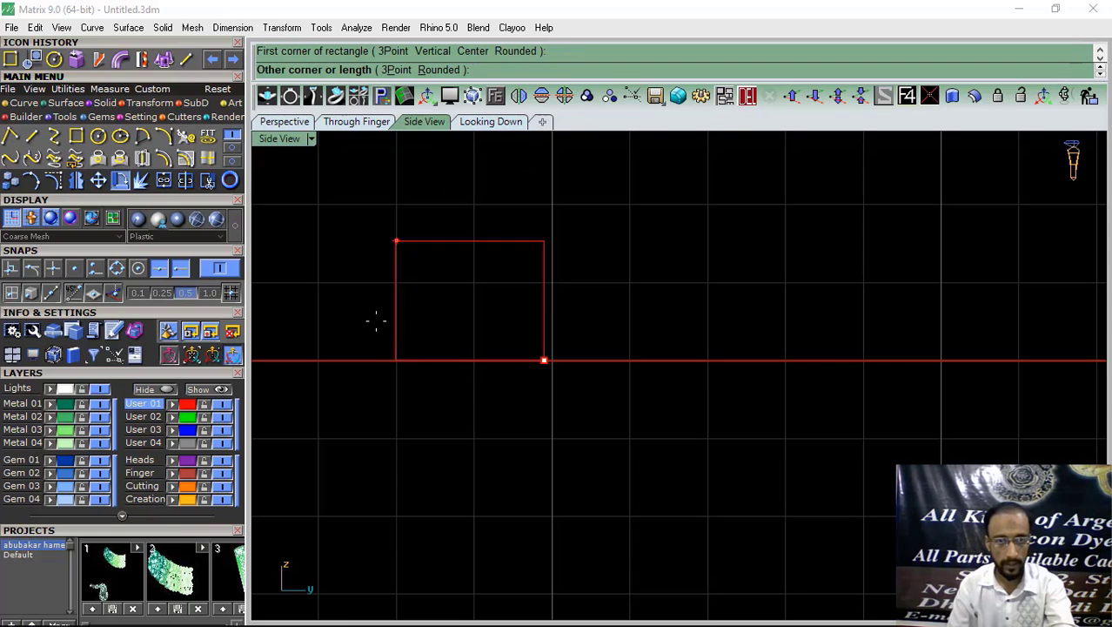
{"action": "scroll", "coordinate": [623, 294], "scroll_direction": "up", "scroll_amount": 2}
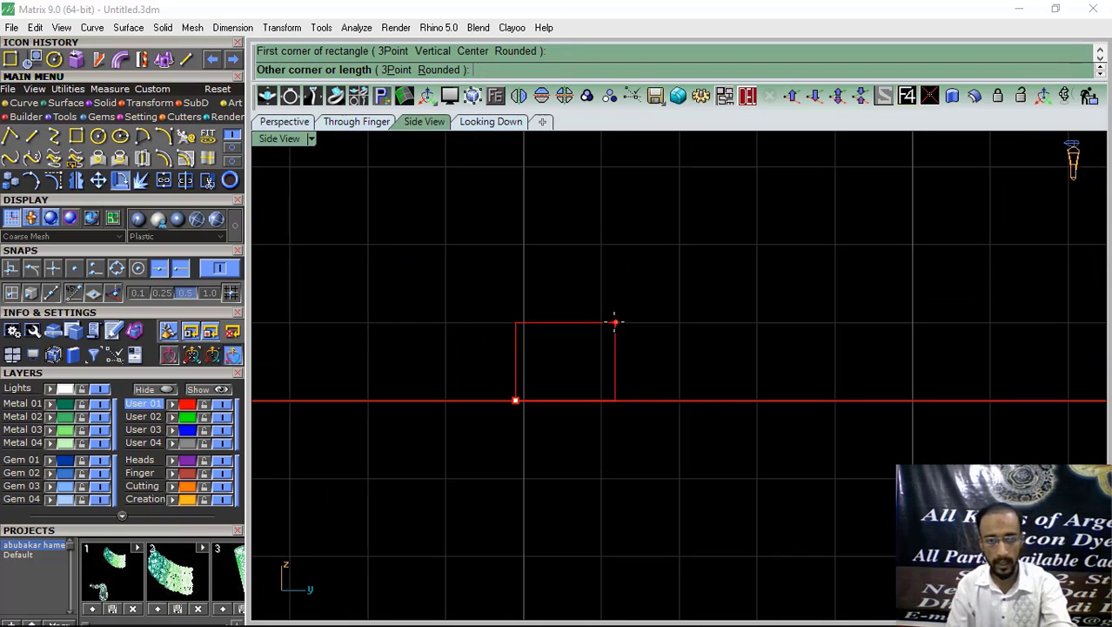
{"action": "type", "text": "8"}
{"action": "key", "text": "Return"}
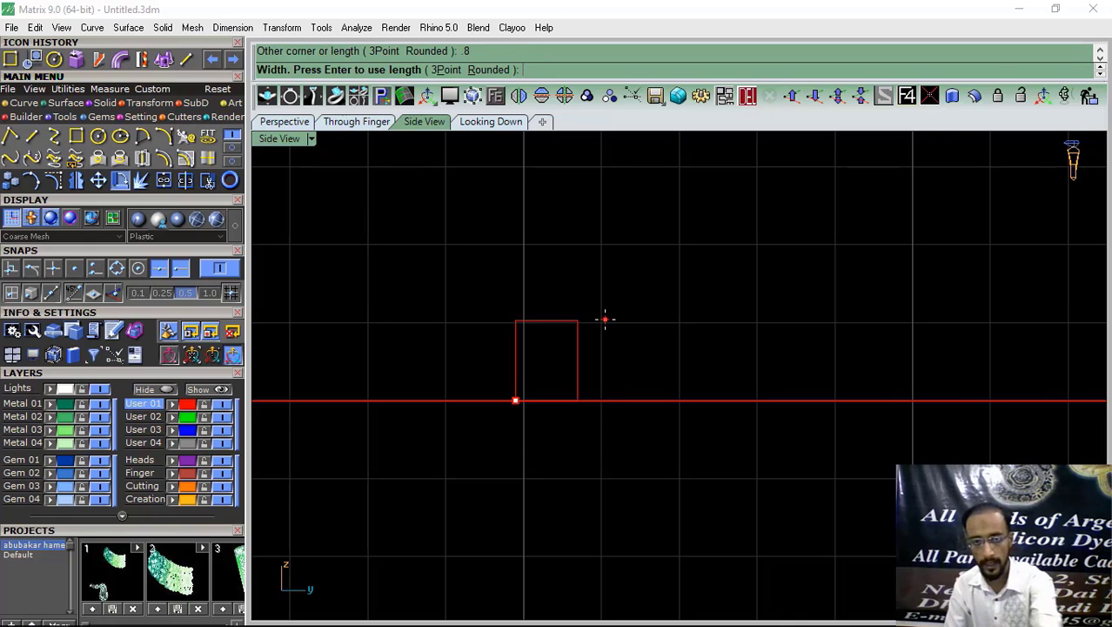
{"action": "type", "text": ".8"}
{"action": "key", "text": "Return"}
{"action": "scroll", "coordinate": [576, 335], "scroll_direction": "up", "scroll_amount": 2}
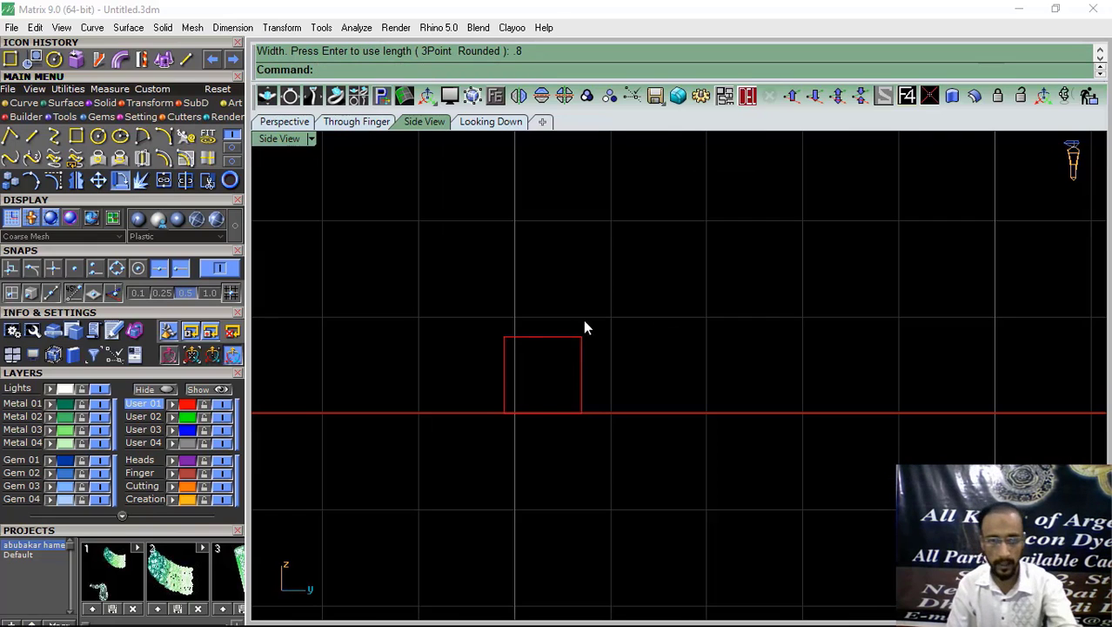
Step: Move the small square in the Side View so its centre sits where the horizontal axis crosses the vertical grid line
{"action": "left_click_drag", "start_coordinate": [583, 319], "coordinate": [567, 375]}
{"action": "left_click_drag", "start_coordinate": [516, 316], "coordinate": [513, 356]}
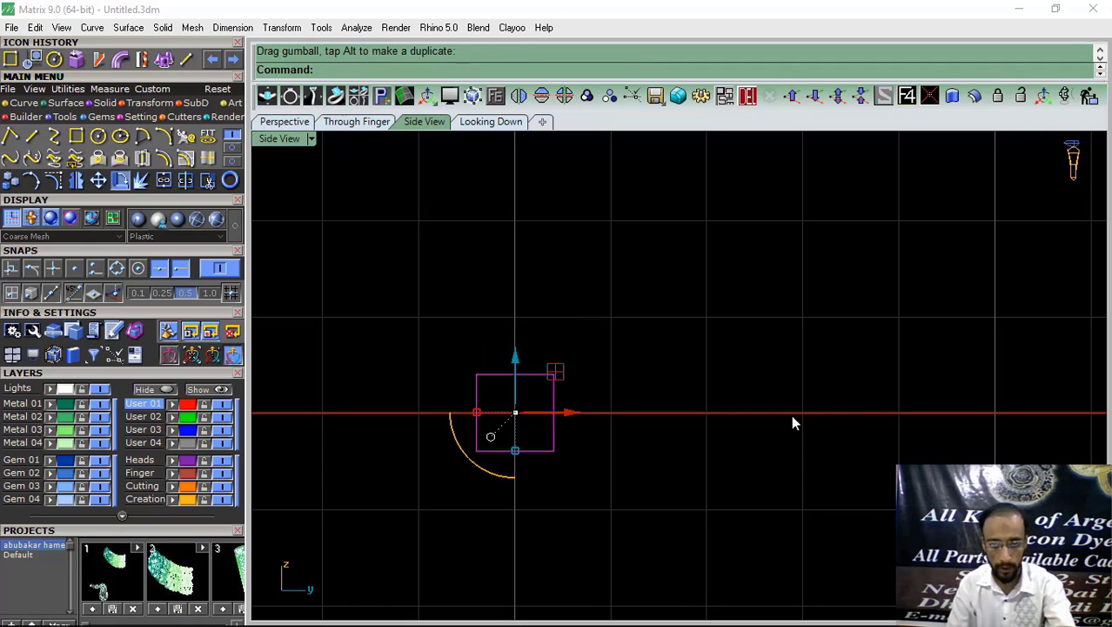
{"action": "scroll", "coordinate": [497, 409], "scroll_direction": "up", "scroll_amount": 5}
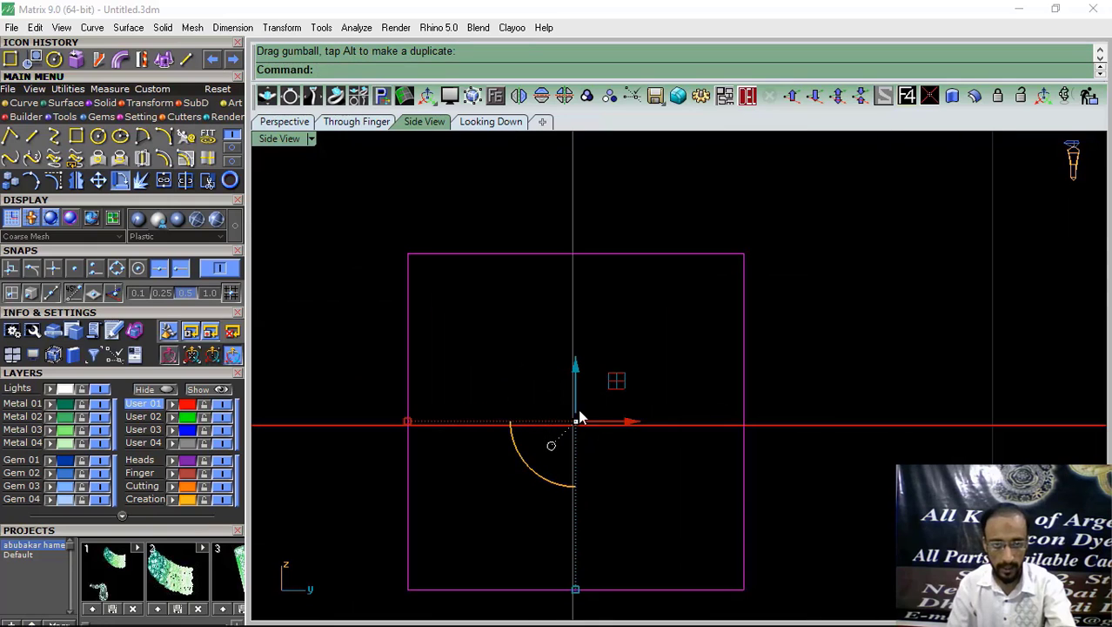
{"action": "left_click_drag", "start_coordinate": [576, 366], "coordinate": [647, 431]}
Step: Select only the line and shift it sideways in the Side View onto the vertical grid line at the square's centre
{"action": "left_click", "coordinate": [284, 121]}
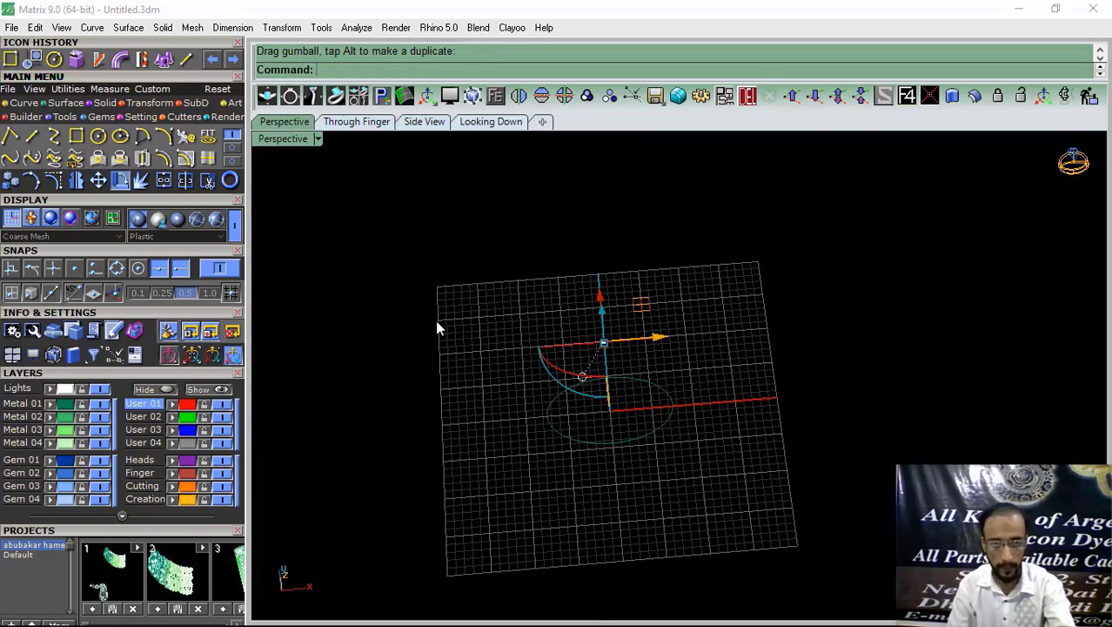
{"action": "scroll", "coordinate": [491, 422], "scroll_direction": "up", "scroll_amount": 5}
{"action": "right_click_drag", "start_coordinate": [493, 426], "coordinate": [529, 425]}
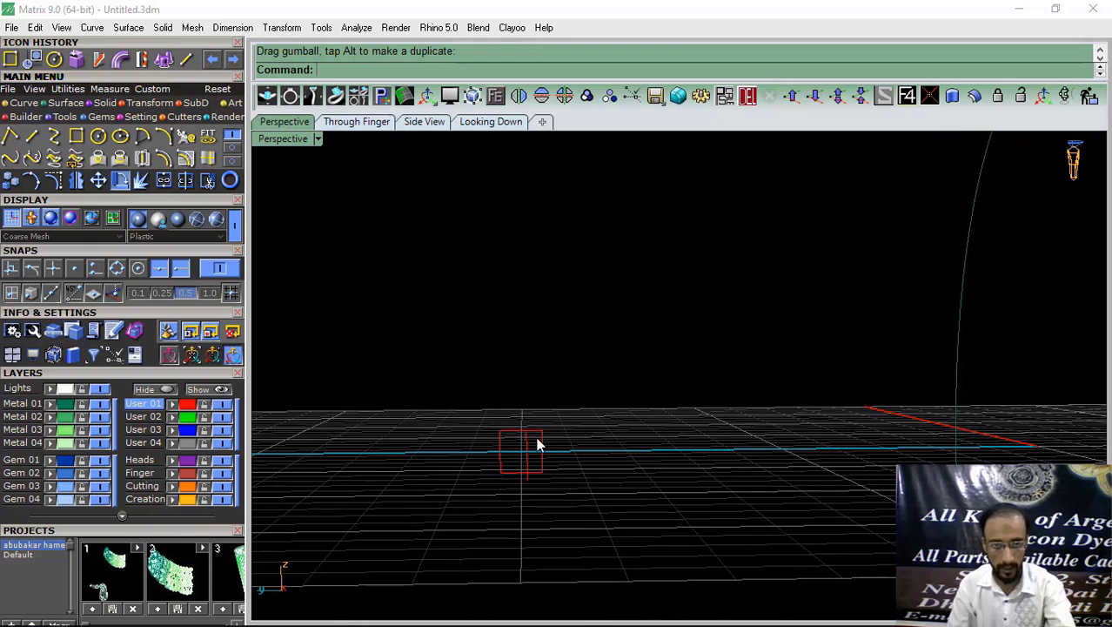
{"action": "left_click", "coordinate": [544, 437]}
{"action": "left_click", "coordinate": [423, 125]}
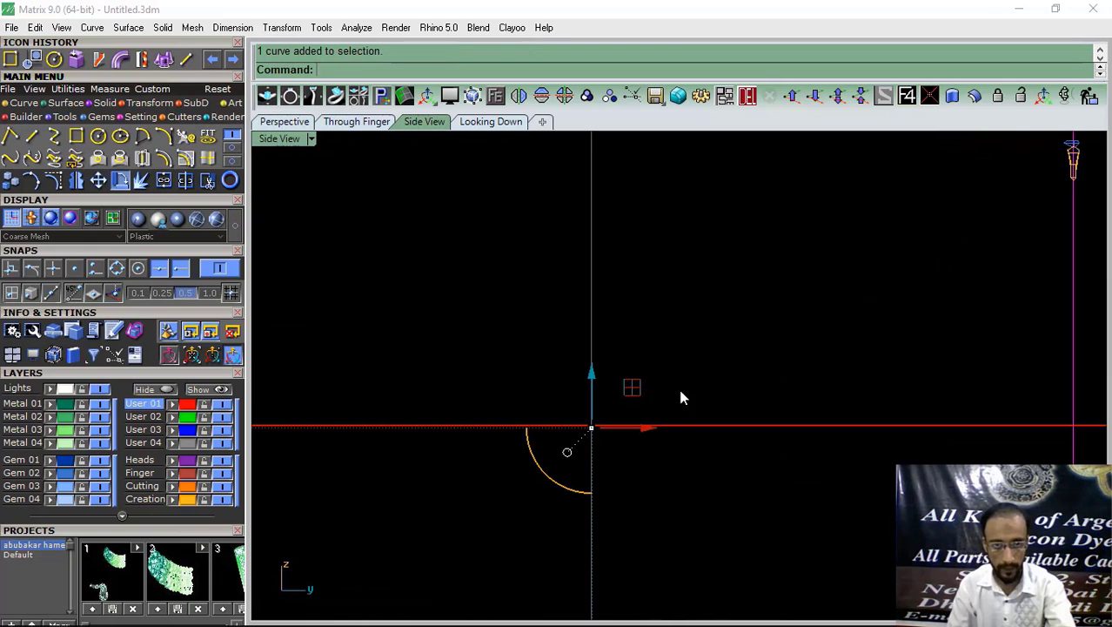
{"action": "scroll", "coordinate": [487, 393], "scroll_direction": "down", "scroll_amount": 10}
{"action": "left_click", "coordinate": [499, 429]}
{"action": "left_click", "coordinate": [497, 437]}
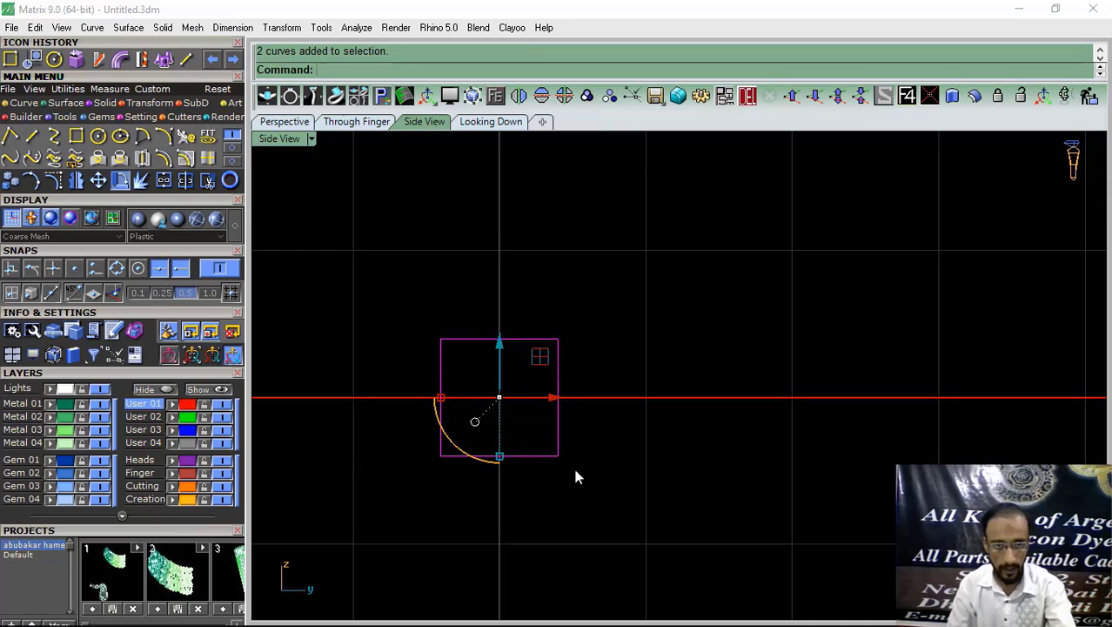
{"action": "left_click", "coordinate": [558, 446], "text": "ctrl"}
{"action": "scroll", "coordinate": [496, 404], "scroll_direction": "up", "scroll_amount": 5}
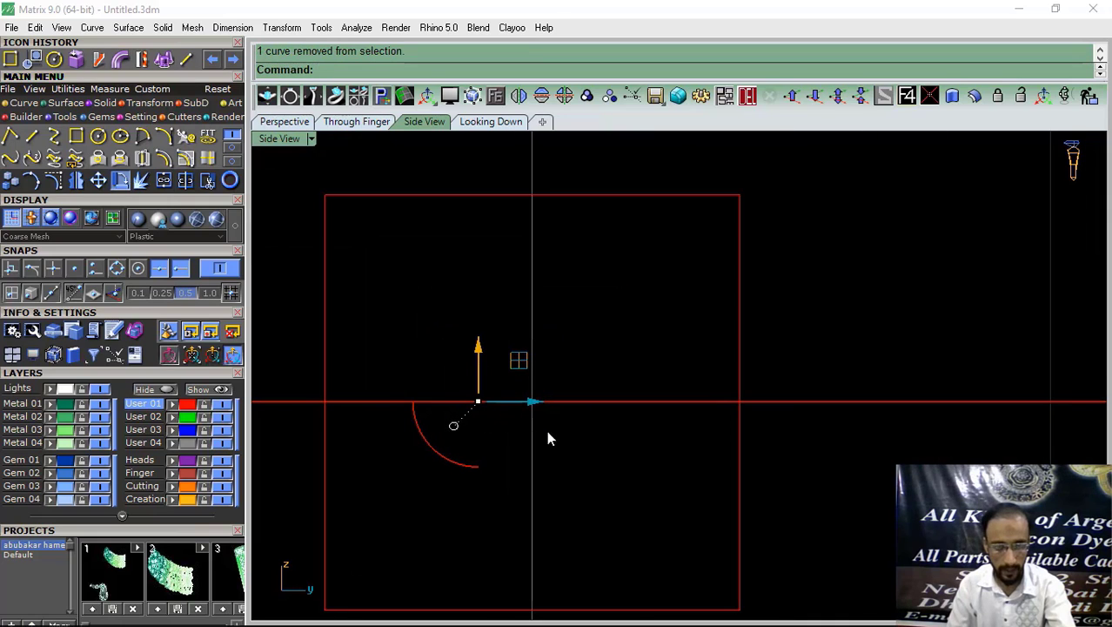
{"action": "left_click_drag", "start_coordinate": [540, 411], "coordinate": [587, 394]}
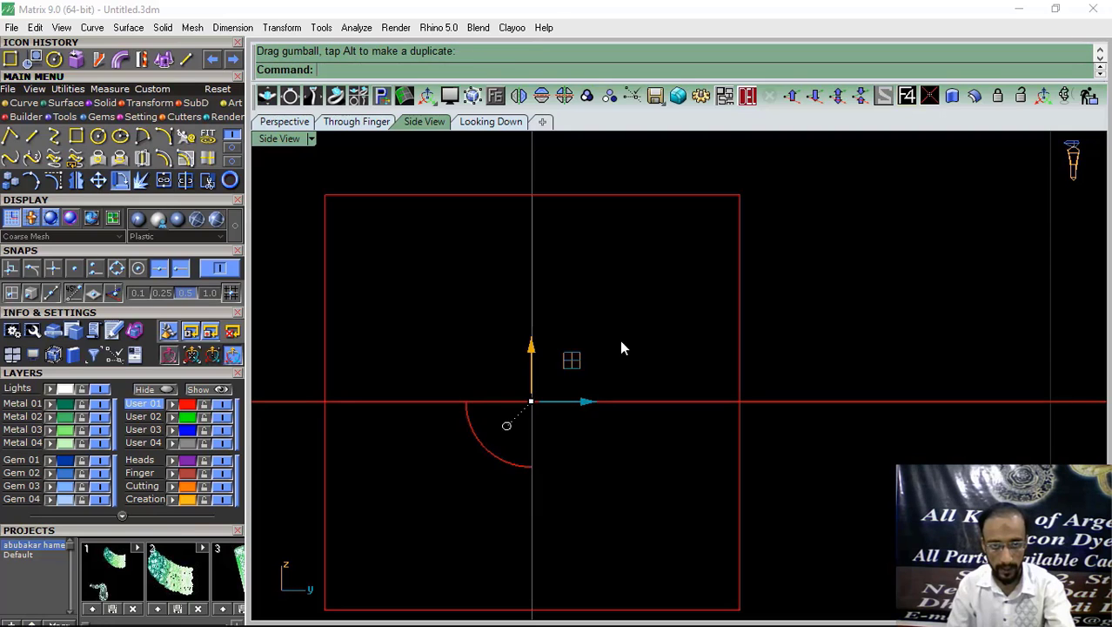
{"action": "left_click", "coordinate": [620, 340]}
Step: Select the line and the square in turn to check that their centres coincide
{"action": "scroll", "coordinate": [498, 377], "scroll_direction": "down", "scroll_amount": 8}
{"action": "left_click_drag", "start_coordinate": [515, 370], "coordinate": [477, 441]}
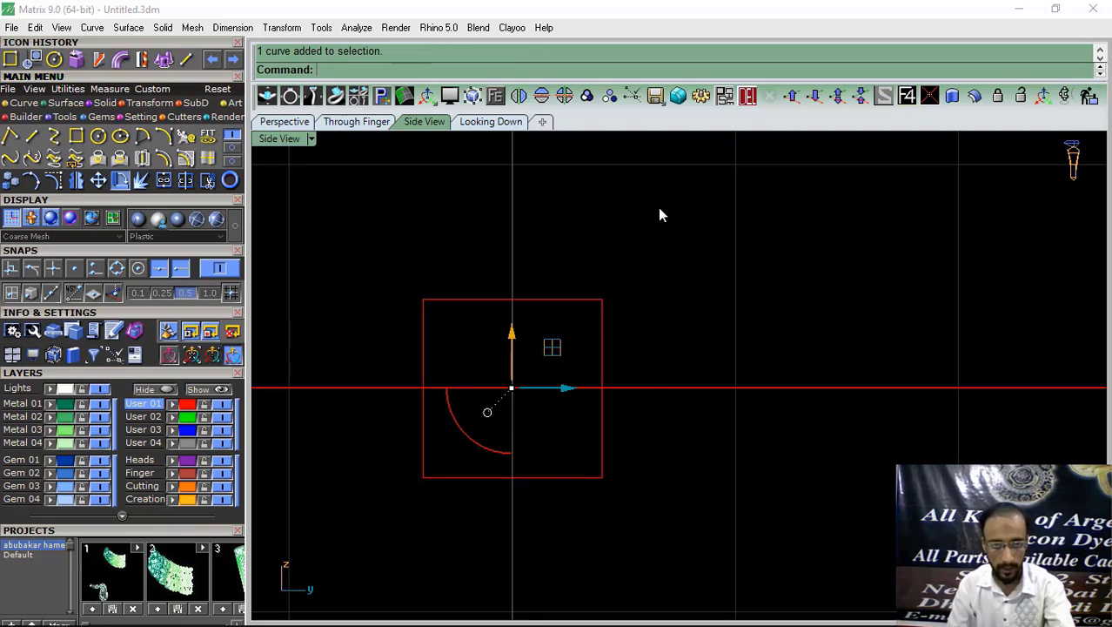
{"action": "left_click_drag", "start_coordinate": [659, 210], "coordinate": [544, 548]}
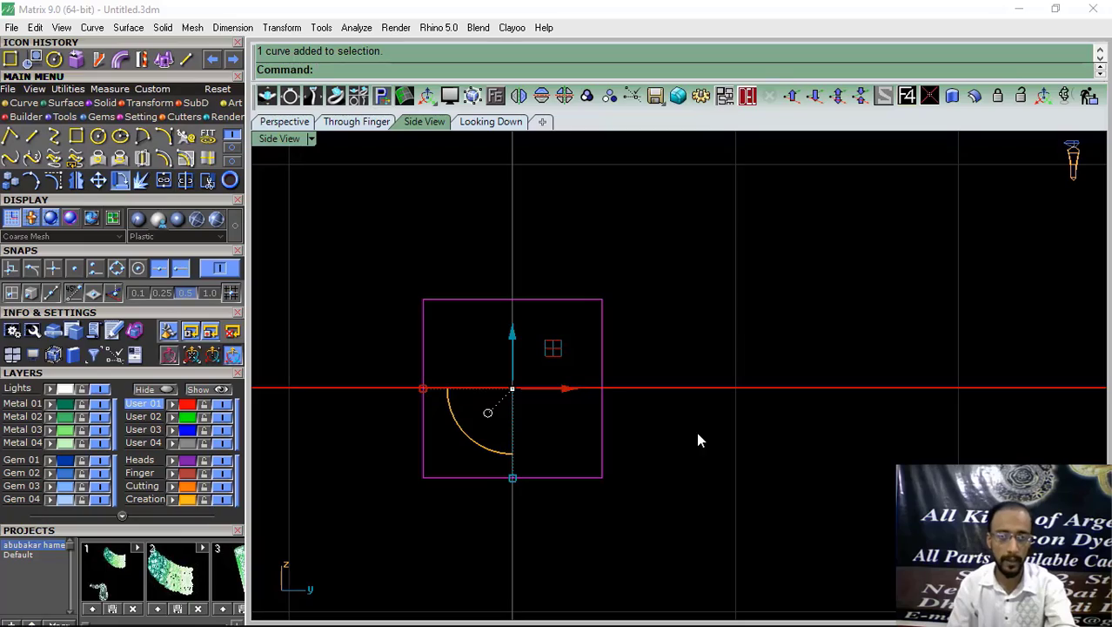
Step: Extrude the small square to both sides as a closed solid bar along the line, reaching the line's end
{"action": "key", "text": "Delete"}
{"action": "left_click", "coordinate": [284, 122]}
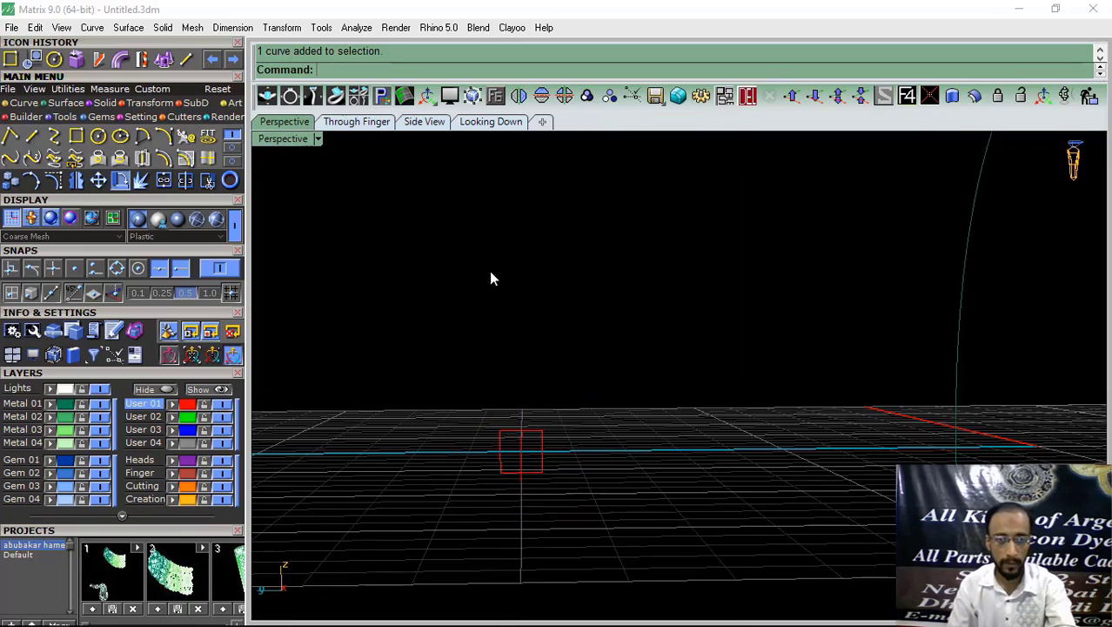
{"action": "scroll", "coordinate": [576, 373], "scroll_direction": "up", "scroll_amount": 10}
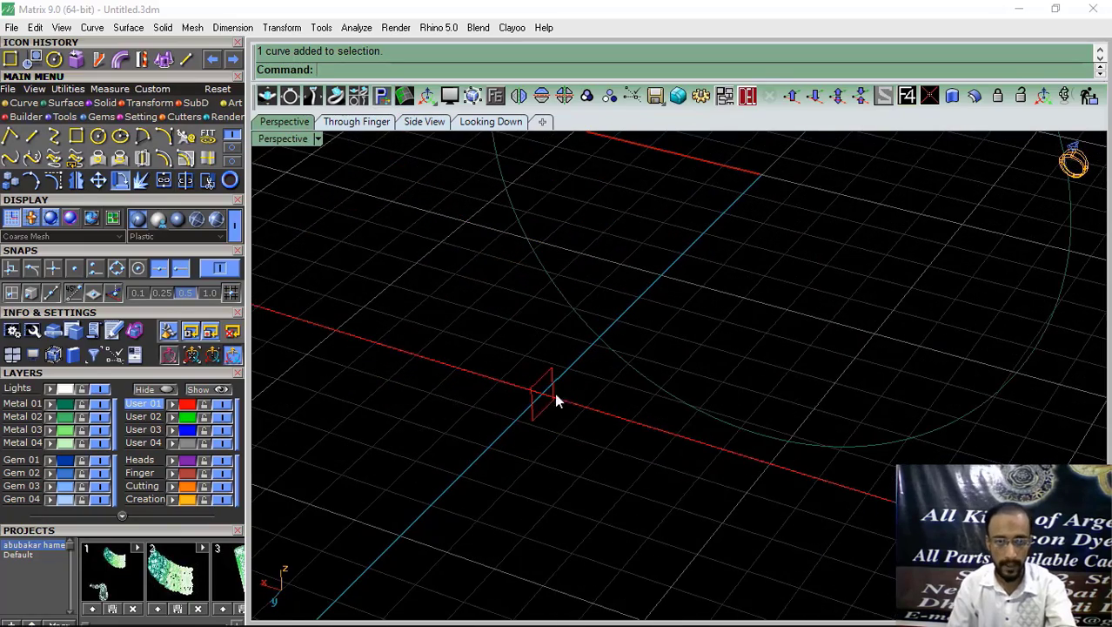
{"action": "left_click", "coordinate": [592, 410]}
{"action": "left_click", "coordinate": [542, 378]}
{"action": "right_click_drag", "start_coordinate": [542, 378], "coordinate": [619, 408], "text": "shift"}
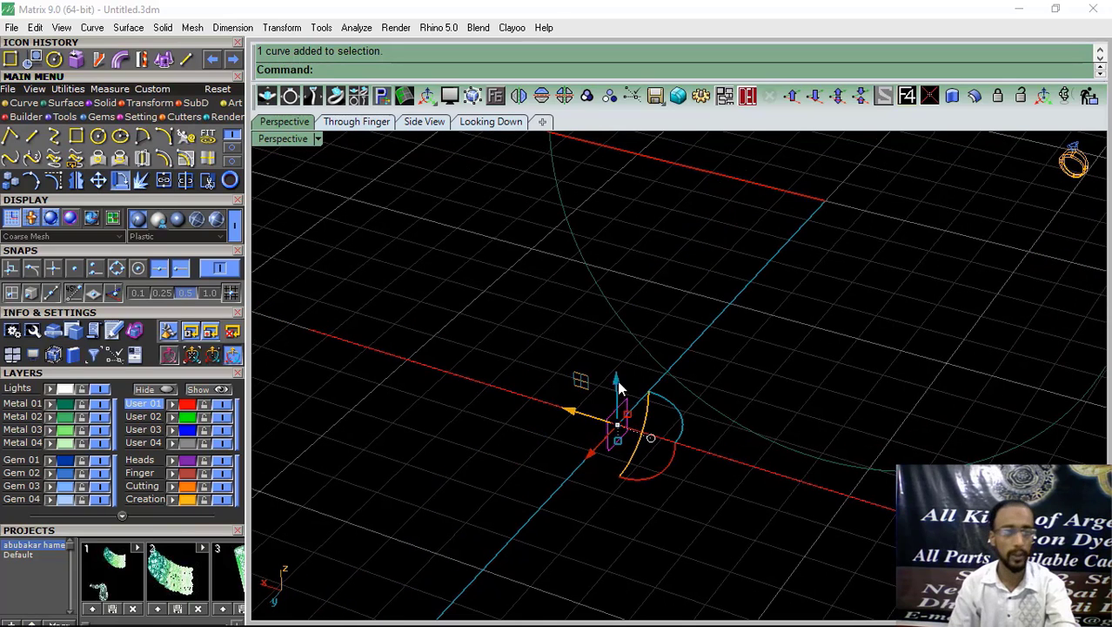
{"action": "left_click", "coordinate": [104, 102]}
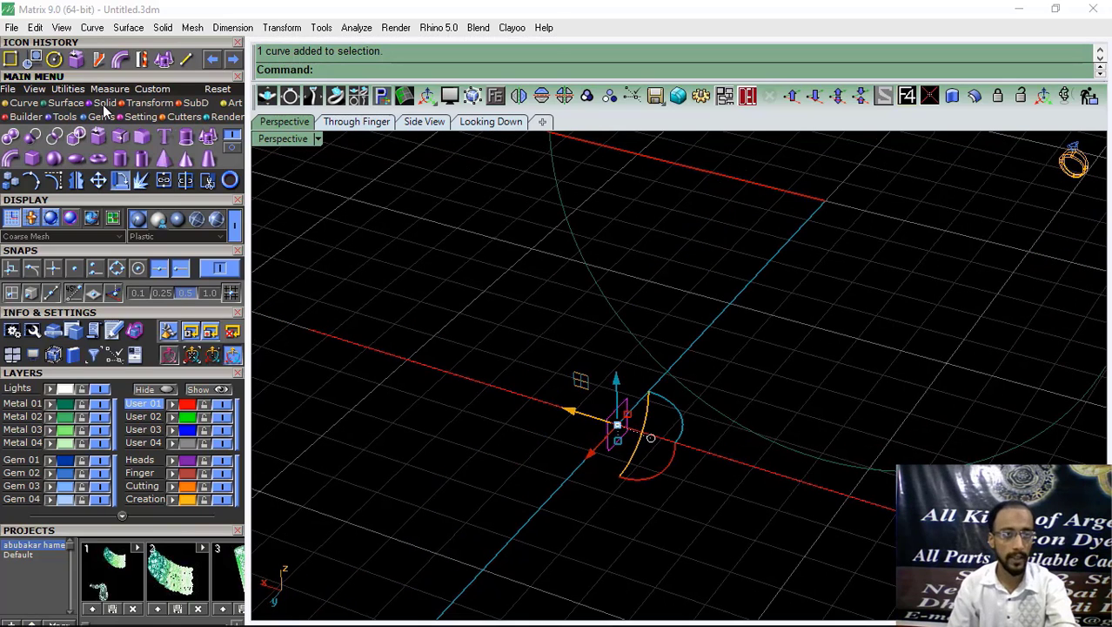
{"action": "left_click", "coordinate": [209, 142]}
{"action": "key", "text": "Return"}
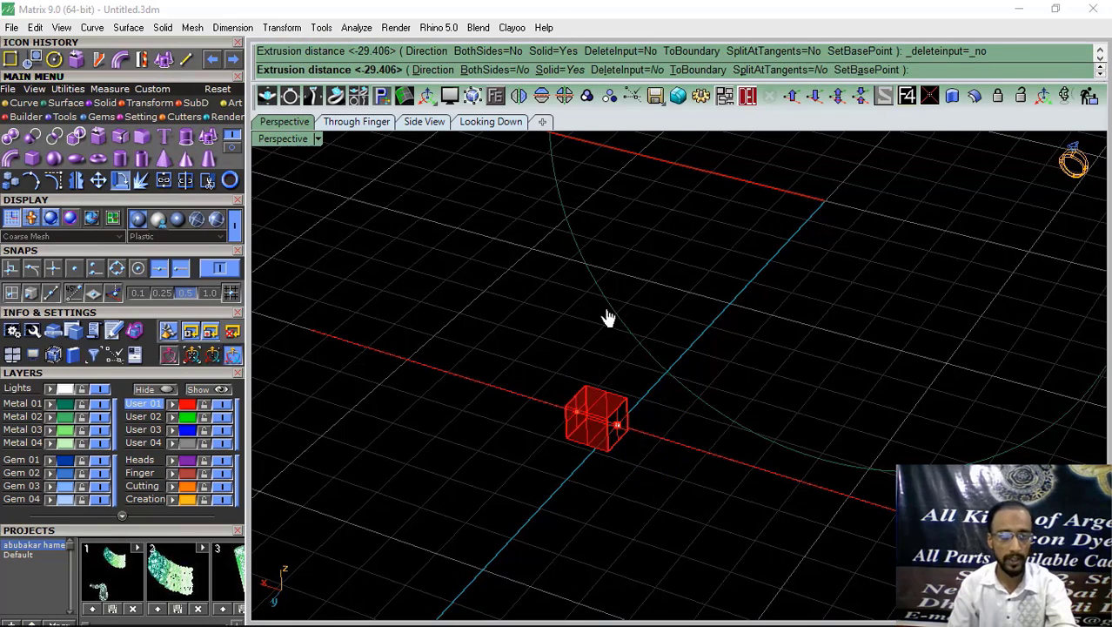
{"action": "left_click", "coordinate": [494, 70]}
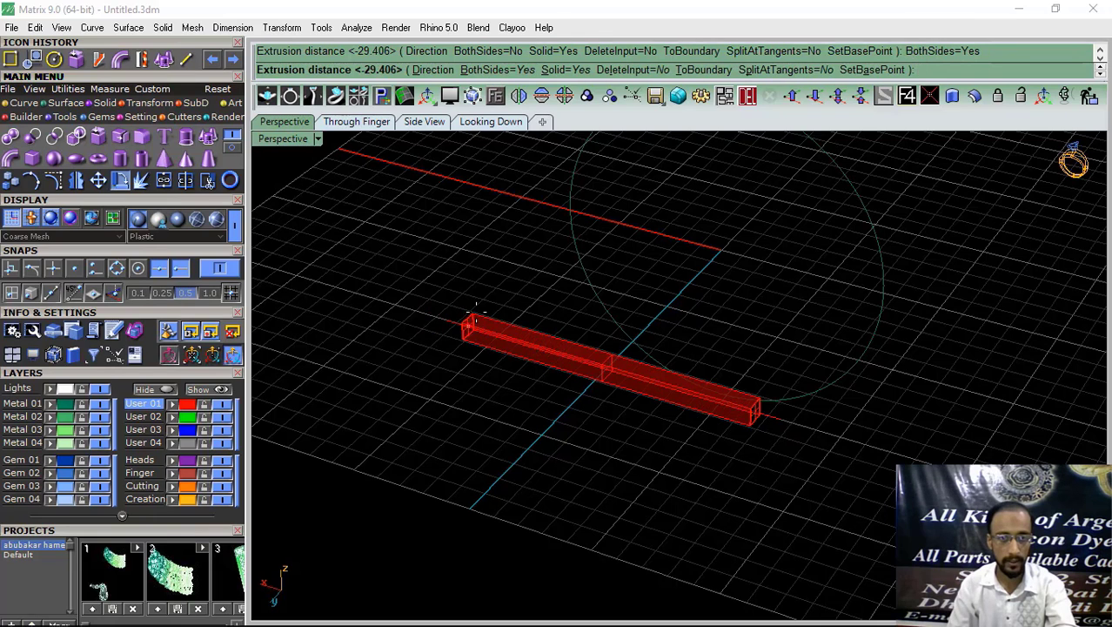
{"action": "left_click", "coordinate": [448, 322]}
{"action": "left_click", "coordinate": [478, 370]}
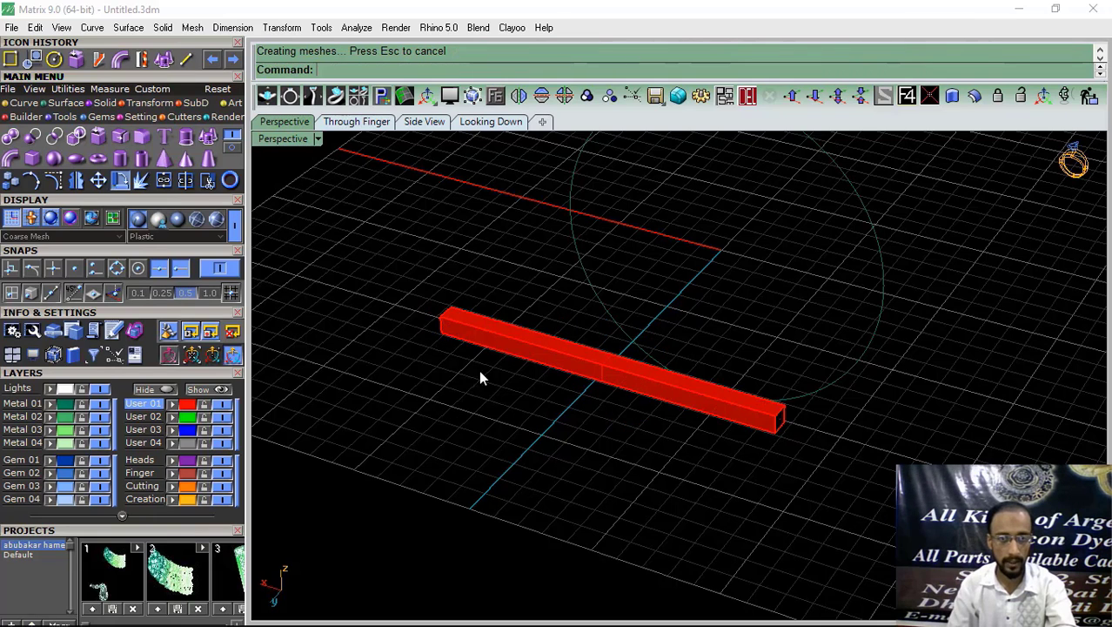
Step: Assign the extruded bar to the Heads layer
{"action": "scroll", "coordinate": [456, 335], "scroll_direction": "up", "scroll_amount": 6}
{"action": "left_click", "coordinate": [455, 325]}
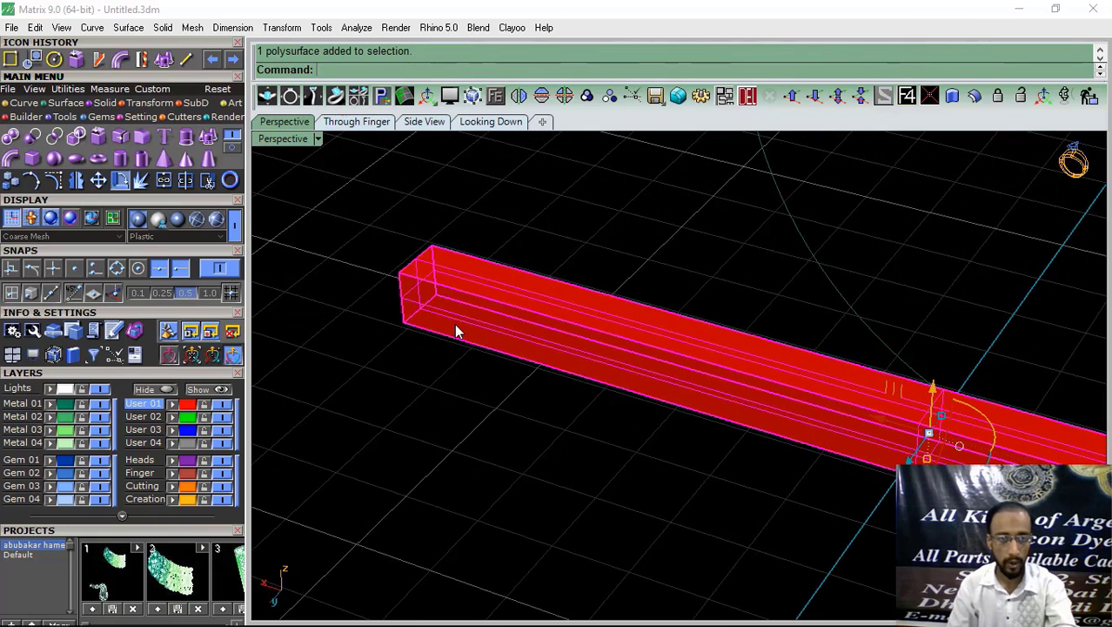
{"action": "left_click", "coordinate": [171, 459]}
{"action": "scroll", "coordinate": [429, 359], "scroll_direction": "down", "scroll_amount": 5}
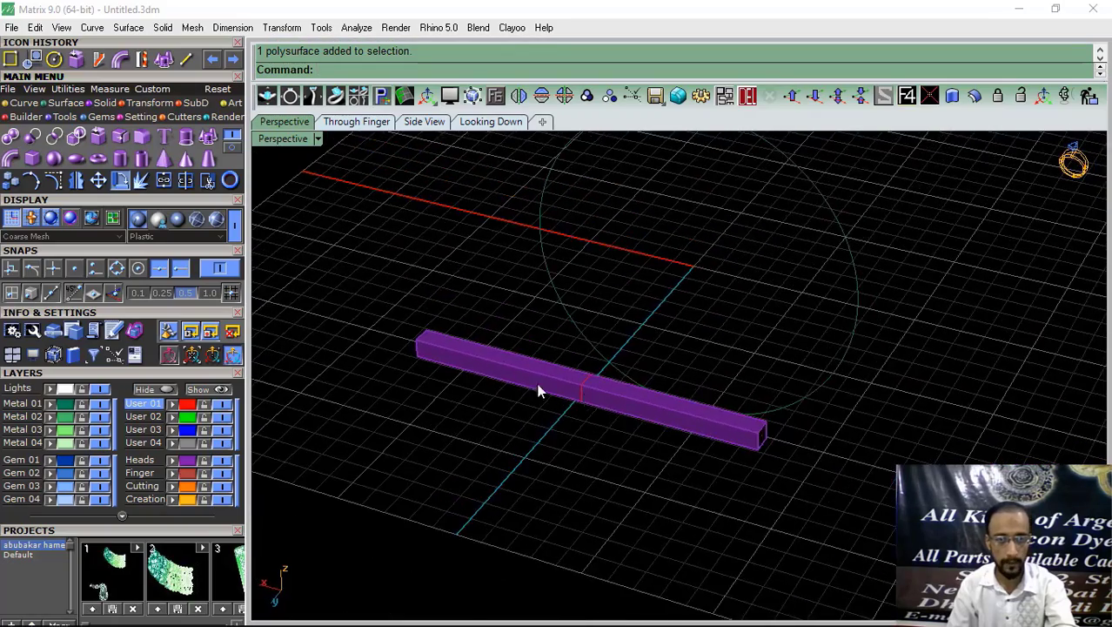
Step: With the Heads layer hidden temporarily, lengthen the line slightly so it projects past both ends of the bar
{"action": "scroll", "coordinate": [464, 378], "scroll_direction": "up", "scroll_amount": 6}
{"action": "left_click", "coordinate": [502, 411]}
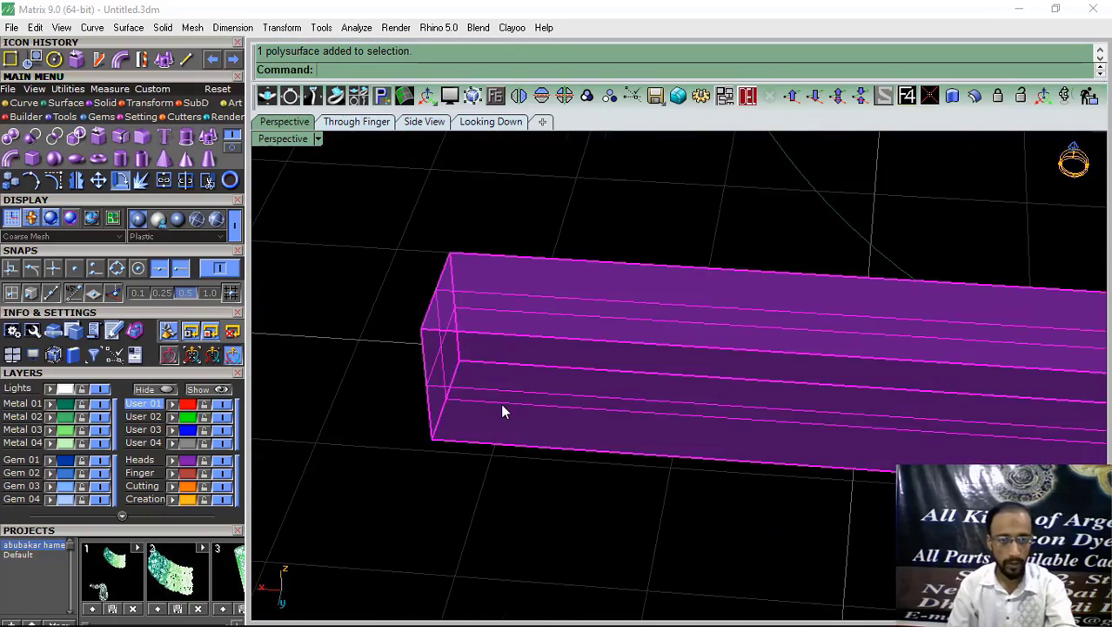
{"action": "left_click", "coordinate": [222, 460]}
{"action": "left_click_drag", "start_coordinate": [484, 319], "coordinate": [431, 405]}
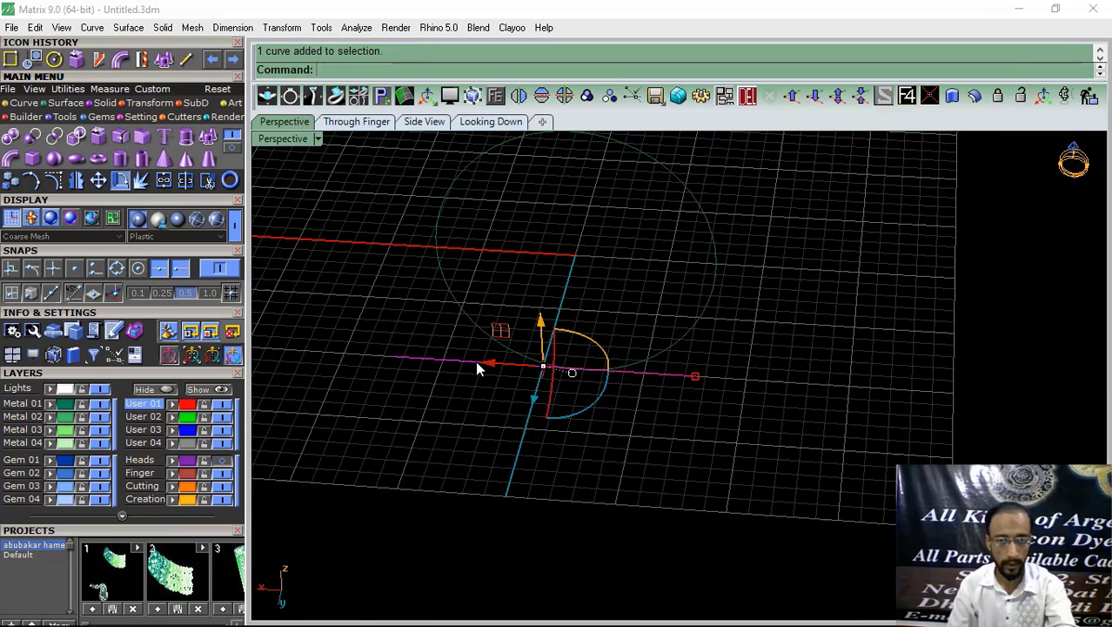
{"action": "scroll", "coordinate": [685, 377], "scroll_direction": "up", "scroll_amount": 6}
{"action": "mouse_move", "coordinate": [712, 369]}
{"action": "left_mouse_down"}
{"action": "mouse_move", "coordinate": [734, 369]}
{"action": "mouse_move", "coordinate": [697, 377]}
{"action": "left_mouse_up"}
{"action": "left_click", "coordinate": [223, 460]}
{"action": "scroll", "coordinate": [741, 372], "scroll_direction": "up", "scroll_amount": 5}
{"action": "scroll", "coordinate": [790, 325], "scroll_direction": "down", "scroll_amount": 5}
{"action": "scroll", "coordinate": [773, 350], "scroll_direction": "down", "scroll_amount": 2}
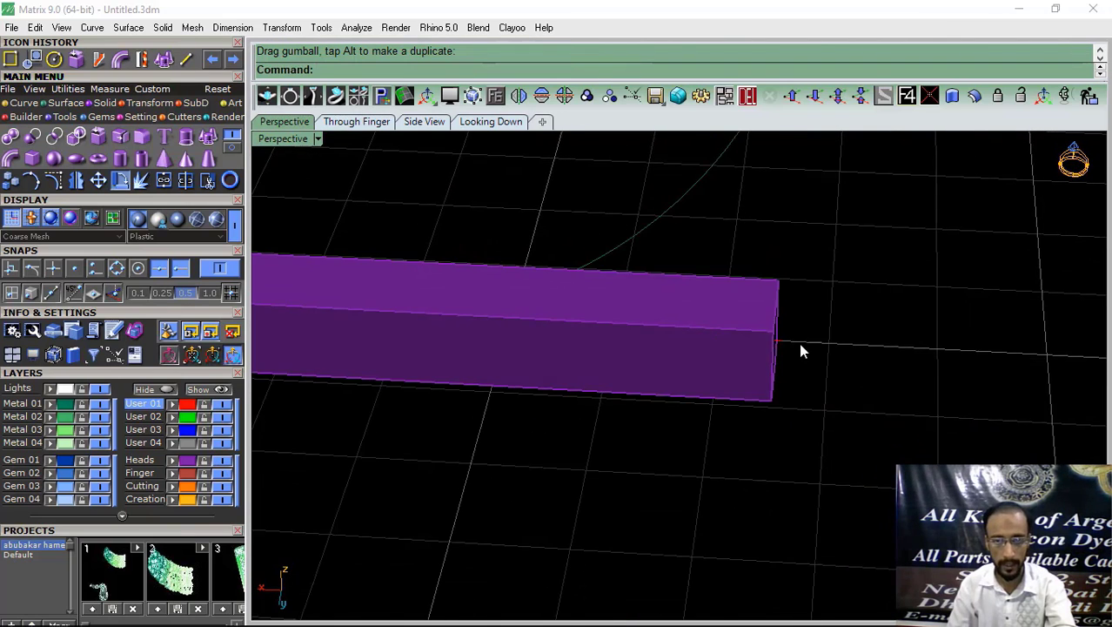
{"action": "scroll", "coordinate": [783, 341], "scroll_direction": "up", "scroll_amount": 5}
{"action": "scroll", "coordinate": [762, 372], "scroll_direction": "down", "scroll_amount": 5}
{"action": "mouse_move", "coordinate": [705, 360]}
{"action": "right_mouse_down"}
{"action": "mouse_move", "coordinate": [559, 293]}
{"action": "mouse_move", "coordinate": [541, 389]}
{"action": "mouse_move", "coordinate": [586, 397]}
{"action": "mouse_move", "coordinate": [660, 355]}
{"action": "mouse_move", "coordinate": [700, 372]}
{"action": "right_mouse_up"}
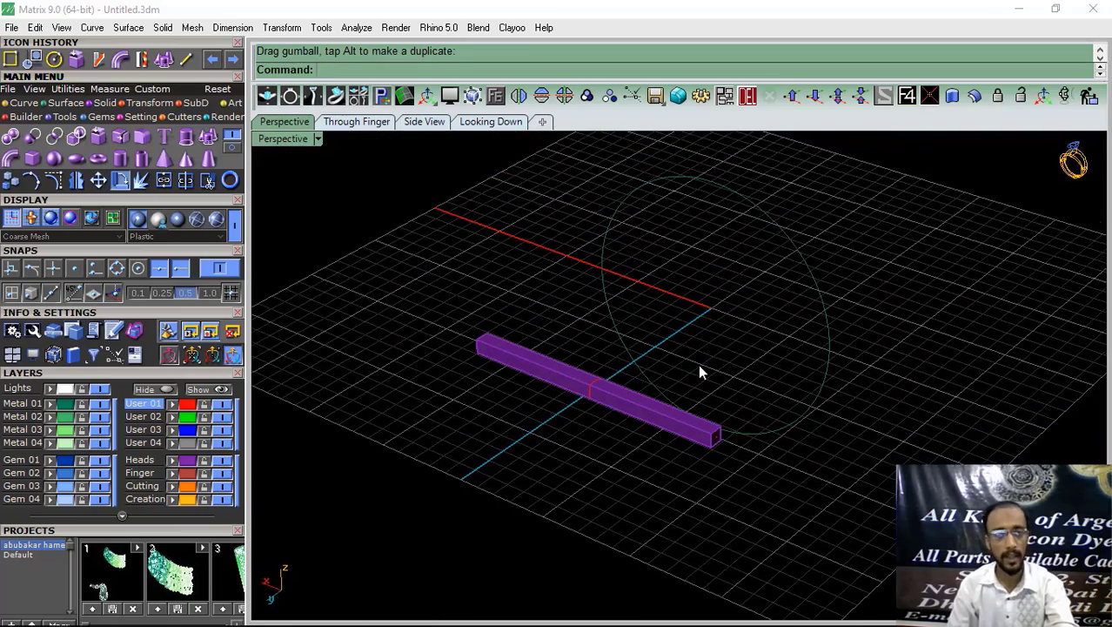
Step: Try a Twist on the bar with the twist axis running between the two projecting ends of the line
{"action": "left_click", "coordinate": [148, 103]}
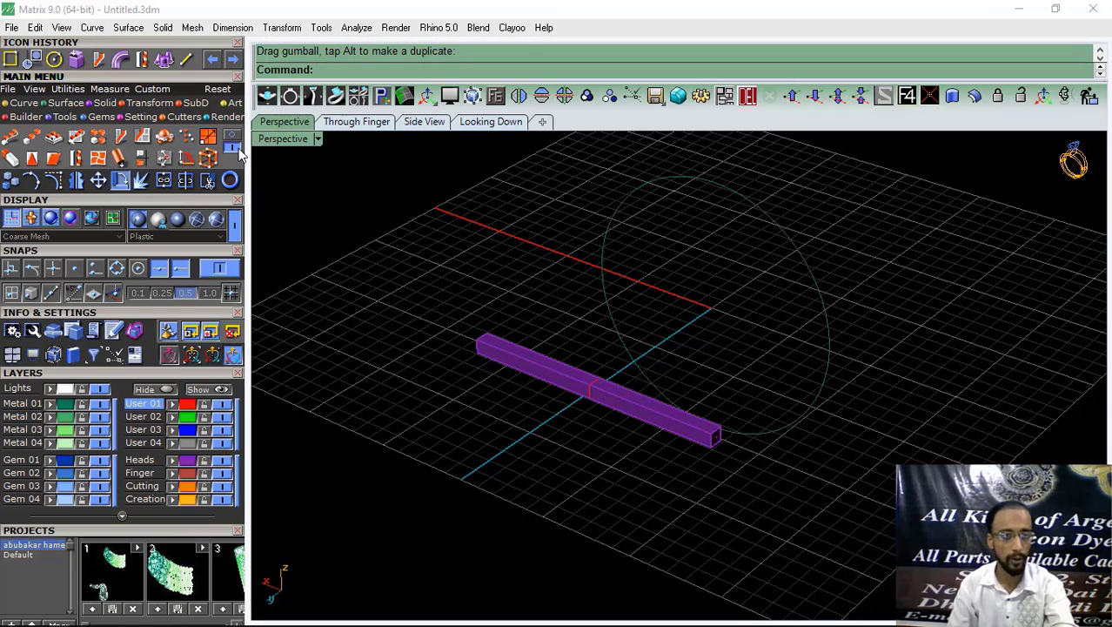
{"action": "left_click", "coordinate": [78, 158]}
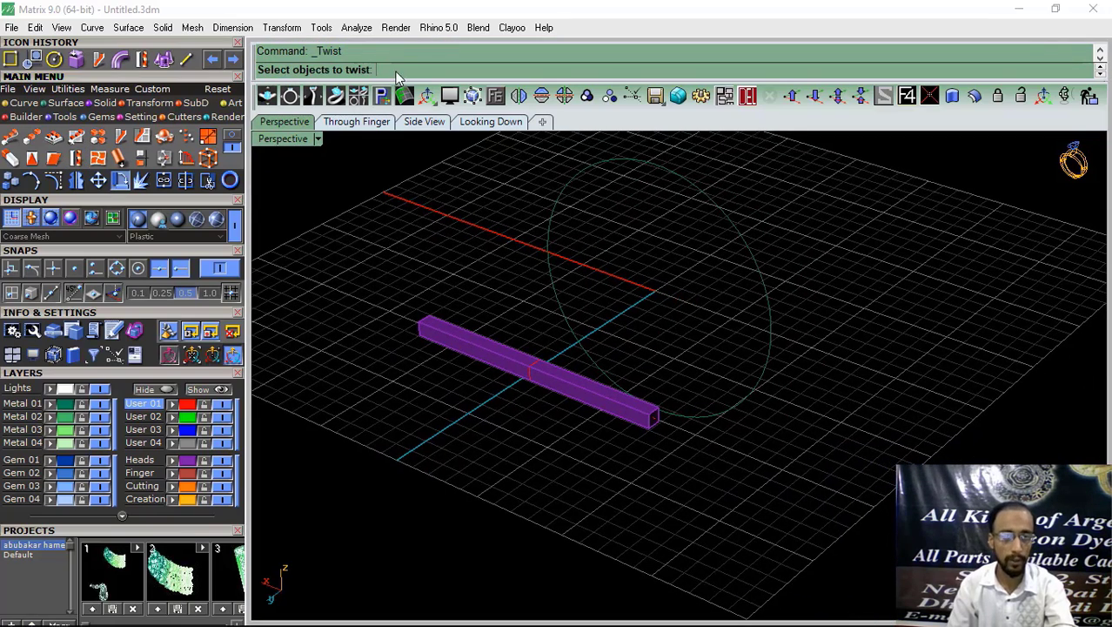
{"action": "scroll", "coordinate": [586, 372], "scroll_direction": "up", "scroll_amount": 6}
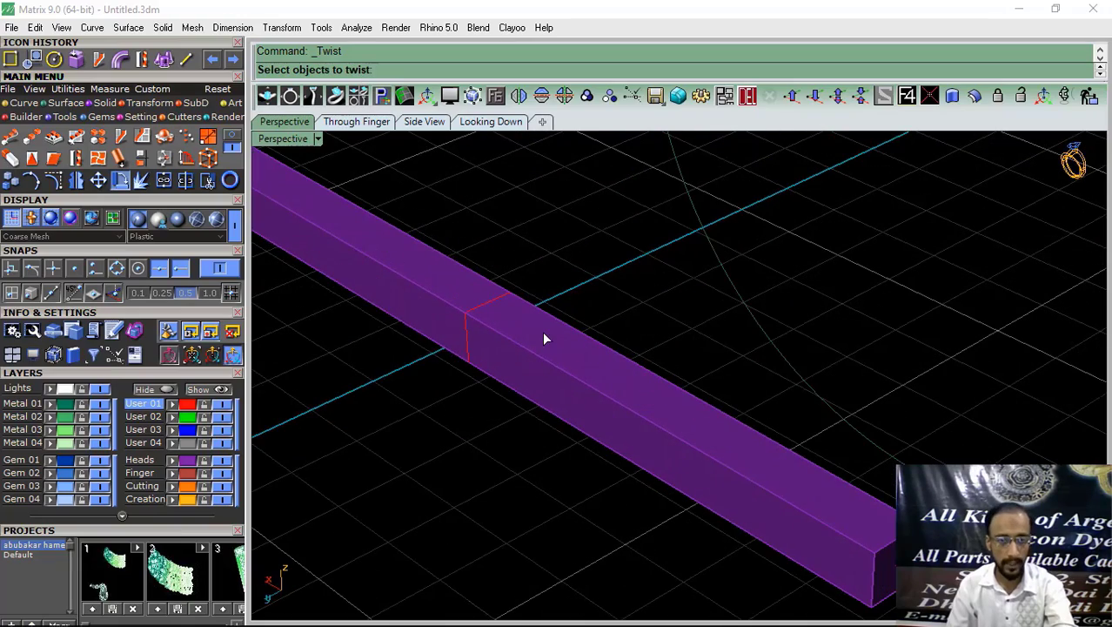
{"action": "left_click", "coordinate": [563, 353]}
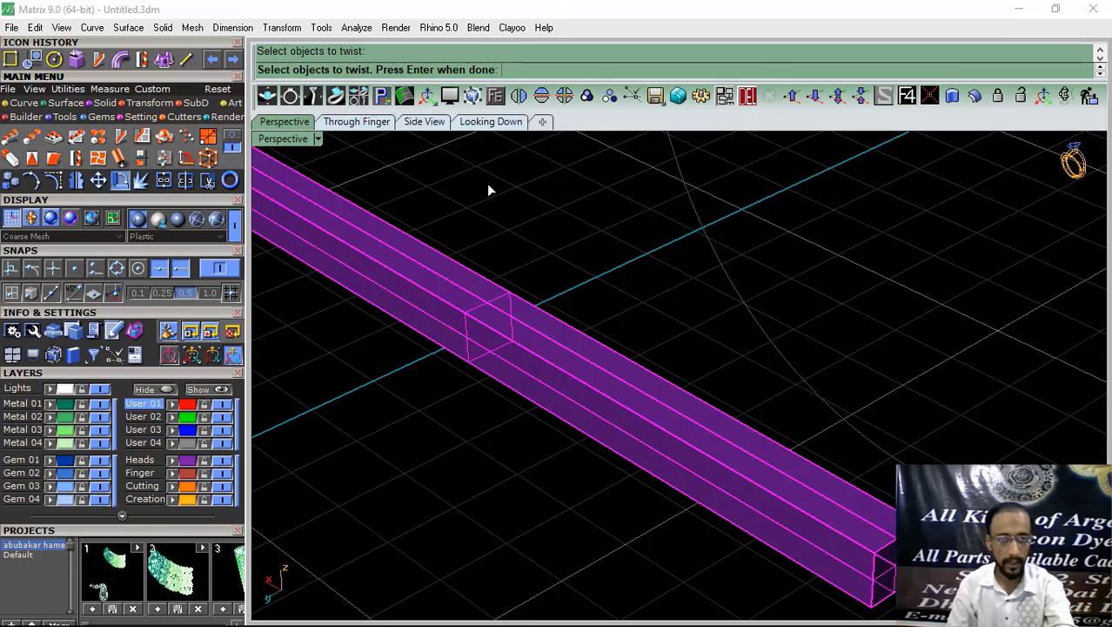
{"action": "key", "text": "Return"}
{"action": "scroll", "coordinate": [556, 214], "scroll_direction": "down", "scroll_amount": 5}
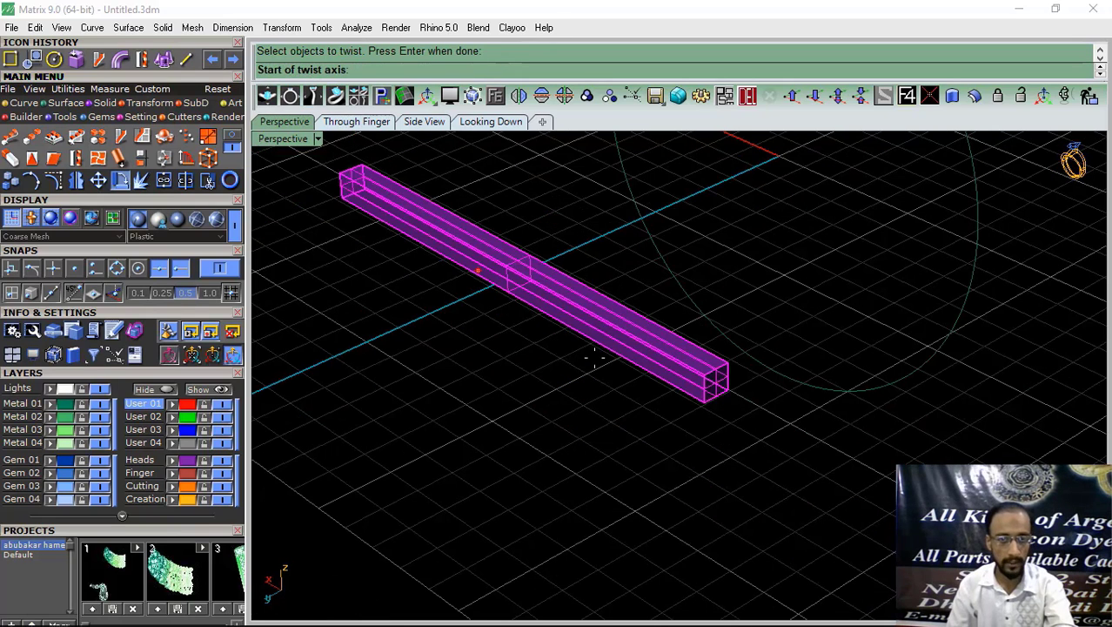
{"action": "scroll", "coordinate": [746, 407], "scroll_direction": "up", "scroll_amount": 6}
{"action": "right_click_drag", "start_coordinate": [705, 440], "coordinate": [758, 469]}
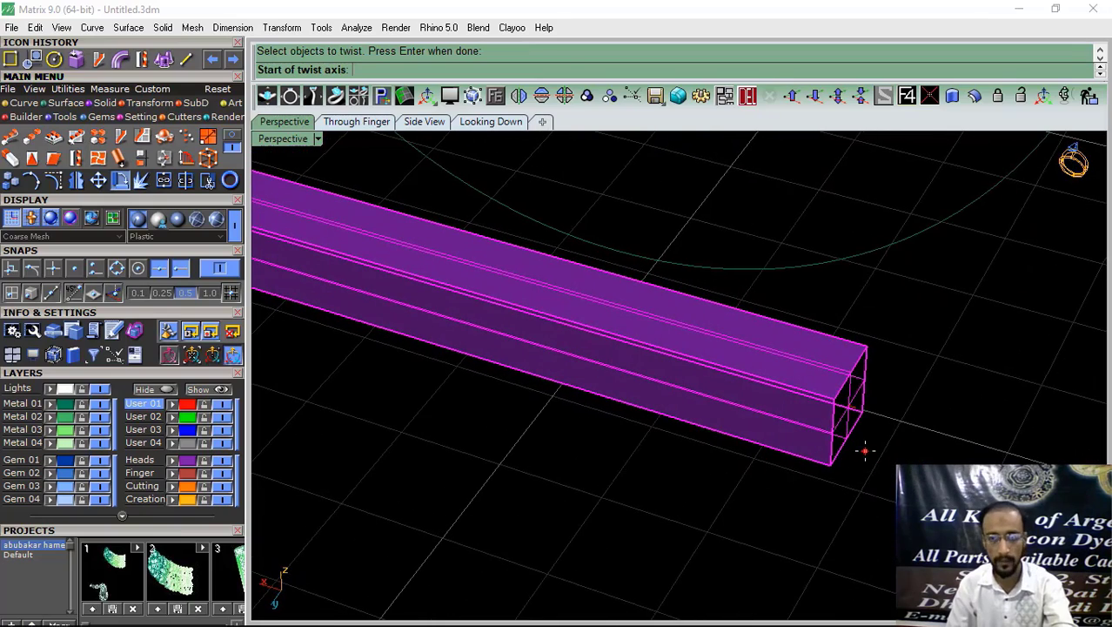
{"action": "scroll", "coordinate": [901, 424], "scroll_direction": "up", "scroll_amount": 5}
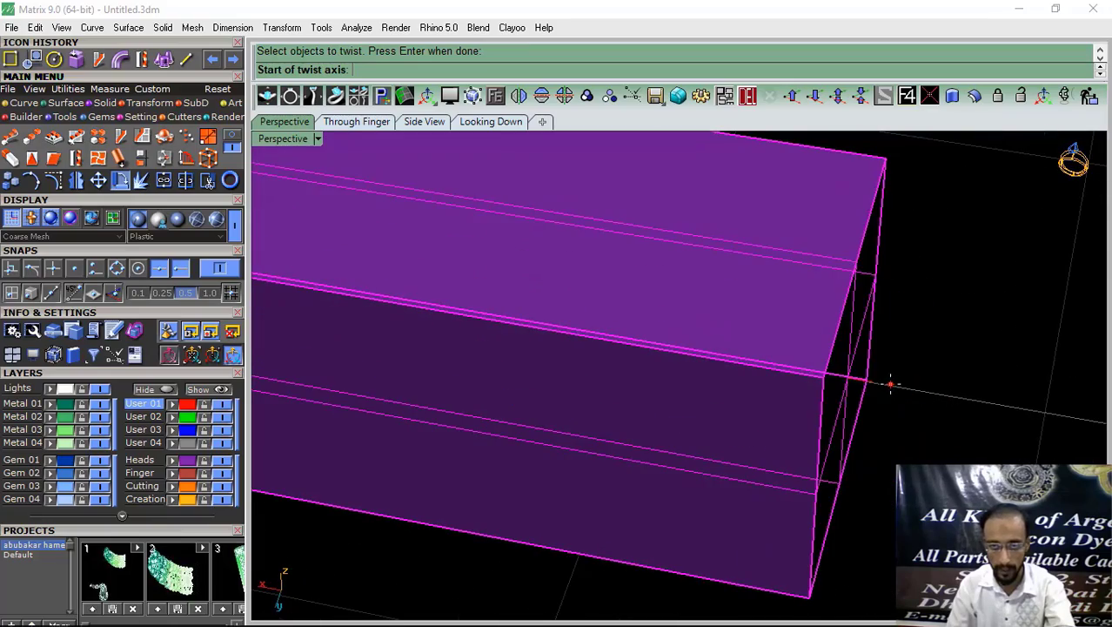
{"action": "scroll", "coordinate": [940, 434], "scroll_direction": "down", "scroll_amount": 8}
{"action": "right_click_drag", "start_coordinate": [604, 415], "coordinate": [722, 429]}
{"action": "scroll", "coordinate": [679, 420], "scroll_direction": "up", "scroll_amount": 5}
{"action": "scroll", "coordinate": [677, 418], "scroll_direction": "up", "scroll_amount": 8}
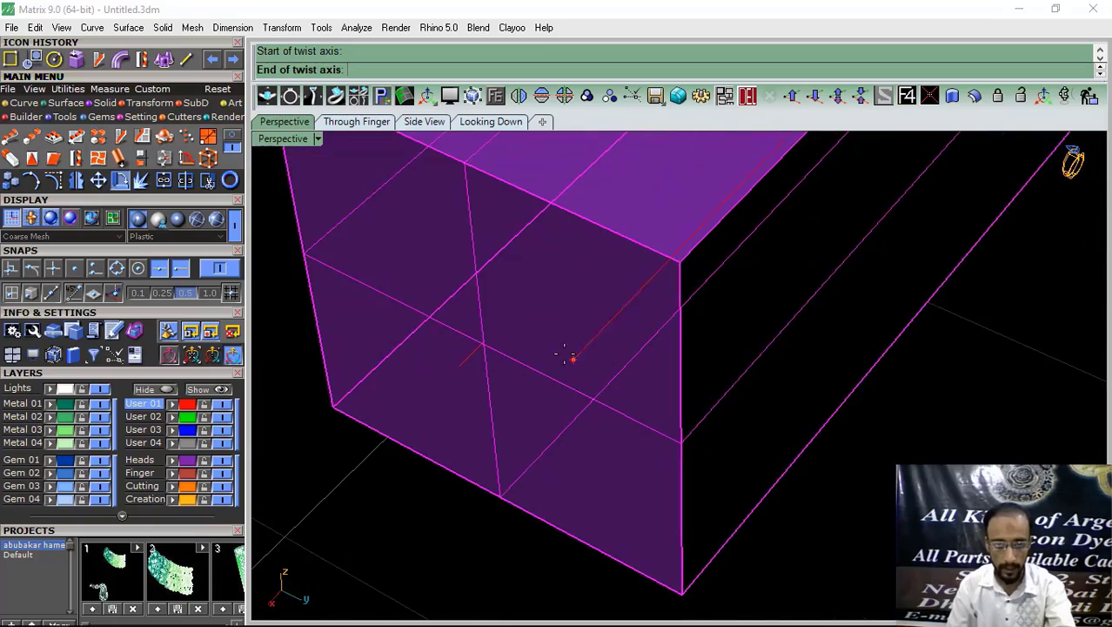
{"action": "left_click", "coordinate": [462, 364]}
Step: Try setting the twist by eye with two reference points in the Perspective view, inspect the bar and undo the twist
{"action": "scroll", "coordinate": [472, 447], "scroll_direction": "down", "scroll_amount": 8}
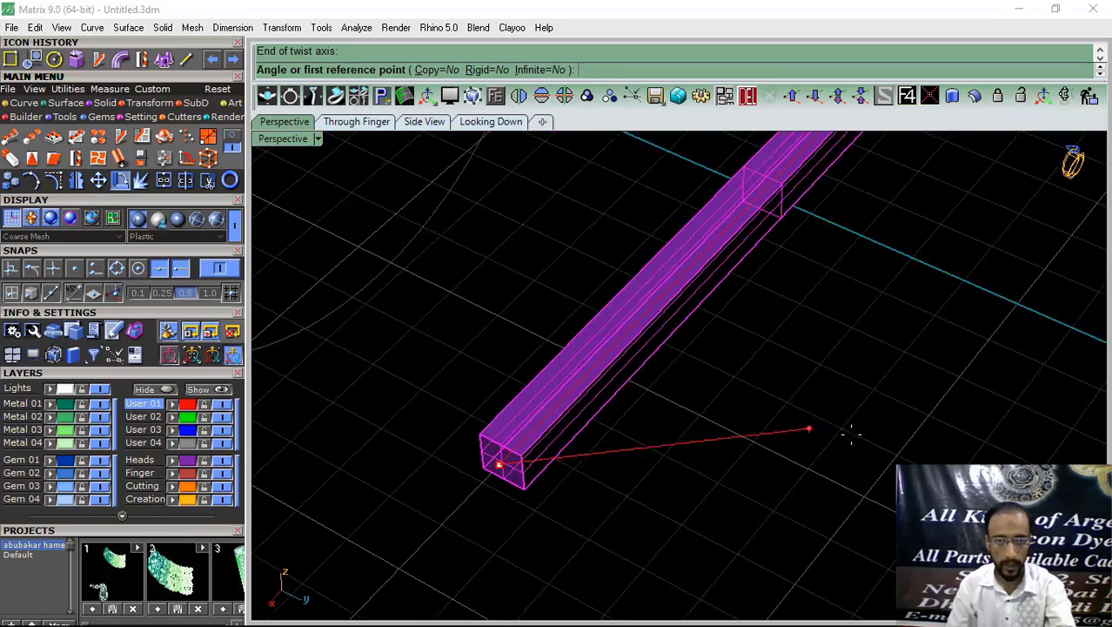
{"action": "right_click_drag", "start_coordinate": [850, 430], "coordinate": [662, 313]}
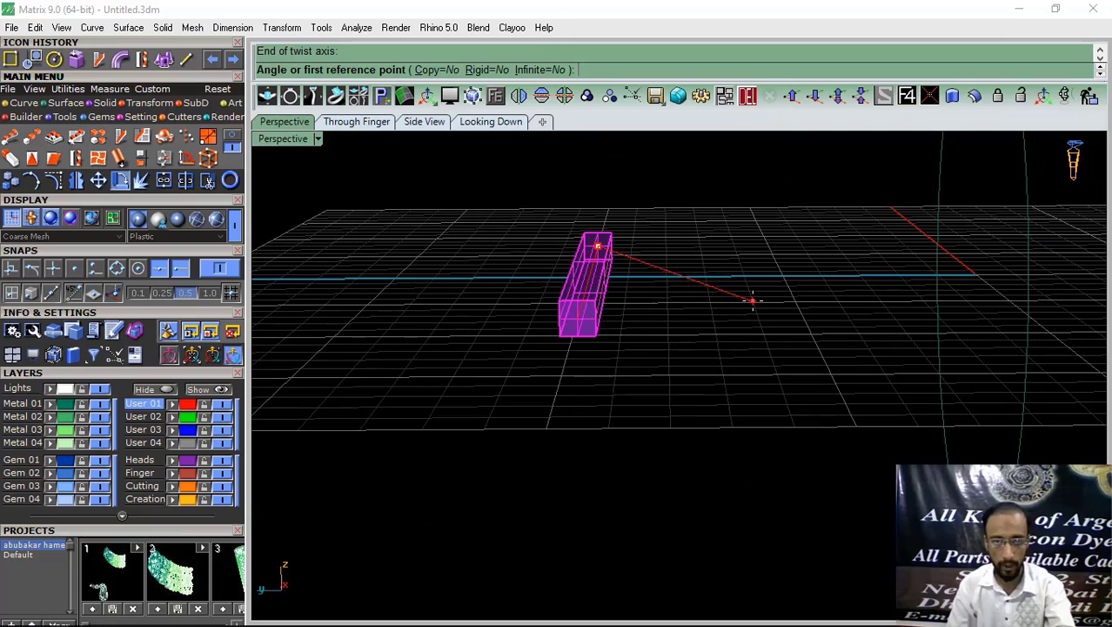
{"action": "left_click", "coordinate": [793, 244]}
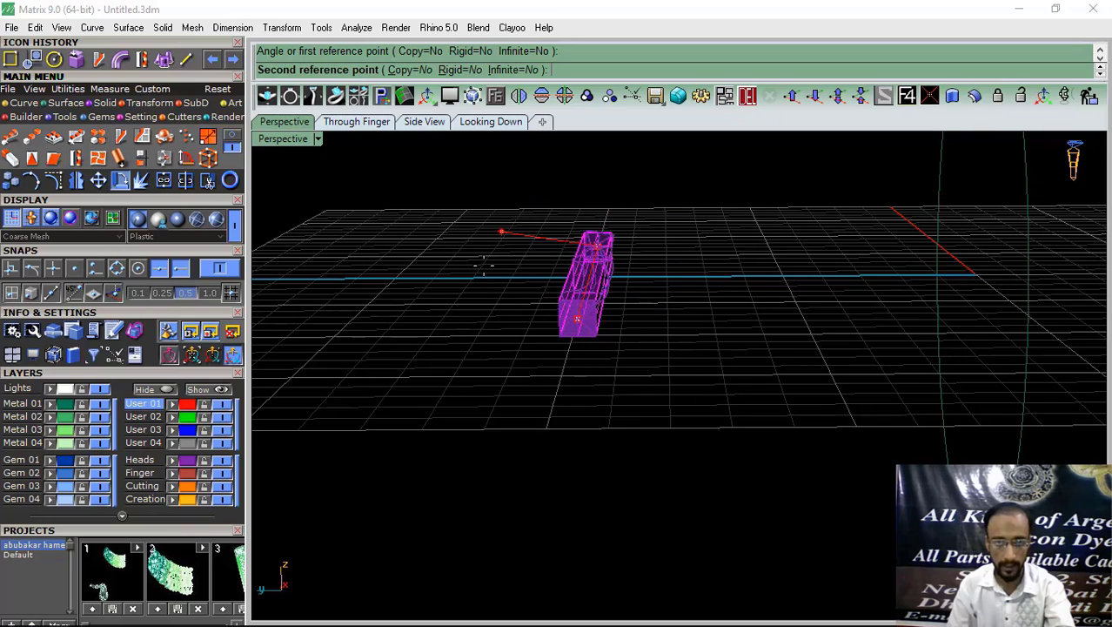
{"action": "left_click", "coordinate": [873, 246]}
{"action": "right_click_drag", "start_coordinate": [734, 336], "coordinate": [814, 449]}
{"action": "scroll", "coordinate": [809, 420], "scroll_direction": "up", "scroll_amount": 10}
{"action": "scroll", "coordinate": [648, 397], "scroll_direction": "down", "scroll_amount": 13}
{"action": "right_click_drag", "start_coordinate": [732, 435], "coordinate": [627, 365]}
{"action": "key", "text": "ctrl+z"}
{"action": "scroll", "coordinate": [628, 327], "scroll_direction": "up", "scroll_amount": 5}
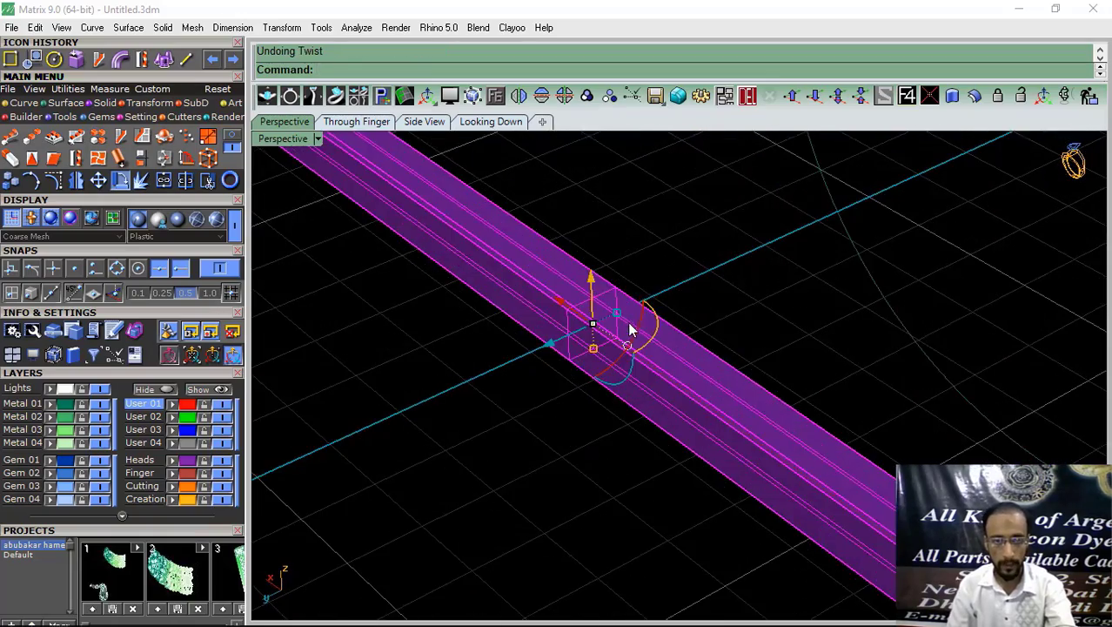
{"action": "scroll", "coordinate": [703, 275], "scroll_direction": "down", "scroll_amount": 5}
Step: Start a Twist on the bar again, setting its axis from one projecting end of the line to the other
{"action": "left_click", "coordinate": [684, 419]}
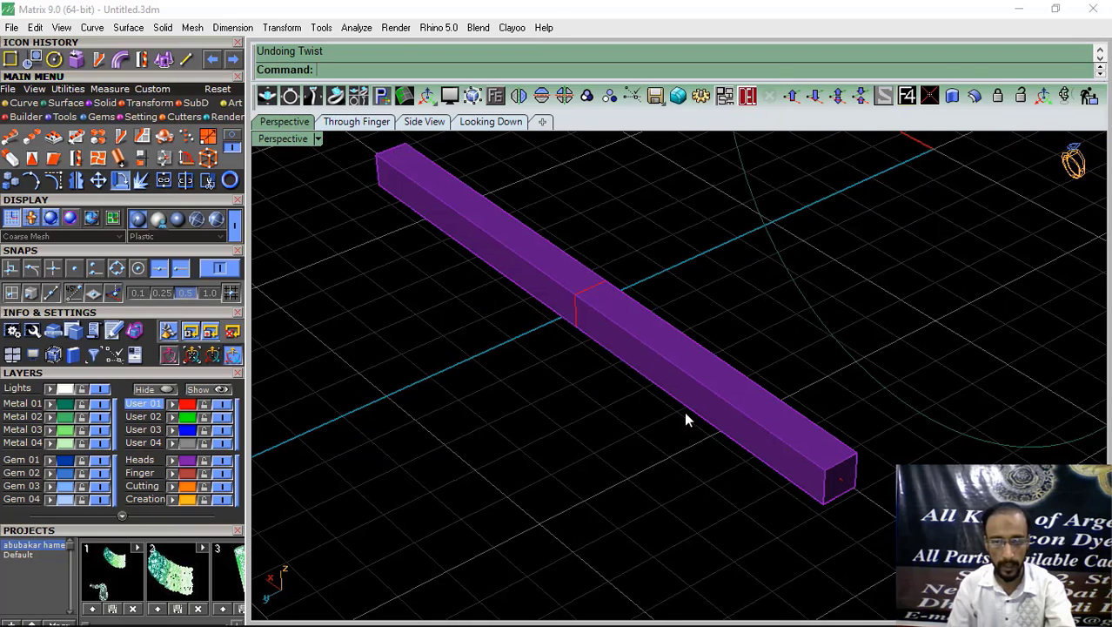
{"action": "left_click", "coordinate": [694, 373]}
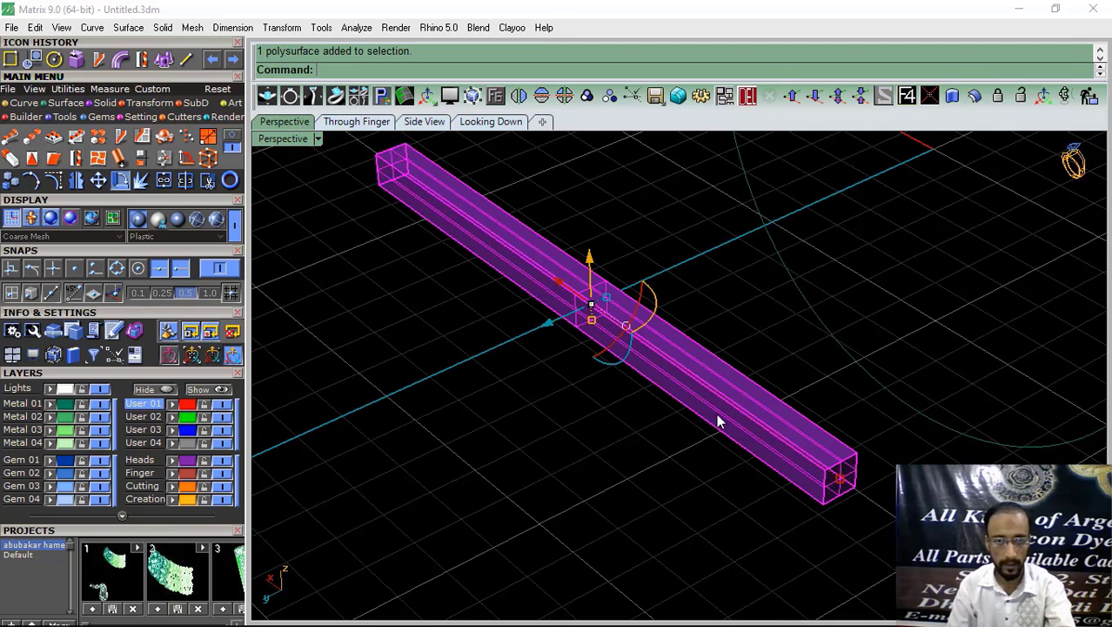
{"action": "left_click", "coordinate": [143, 60]}
{"action": "scroll", "coordinate": [1005, 448], "scroll_direction": "up", "scroll_amount": 6}
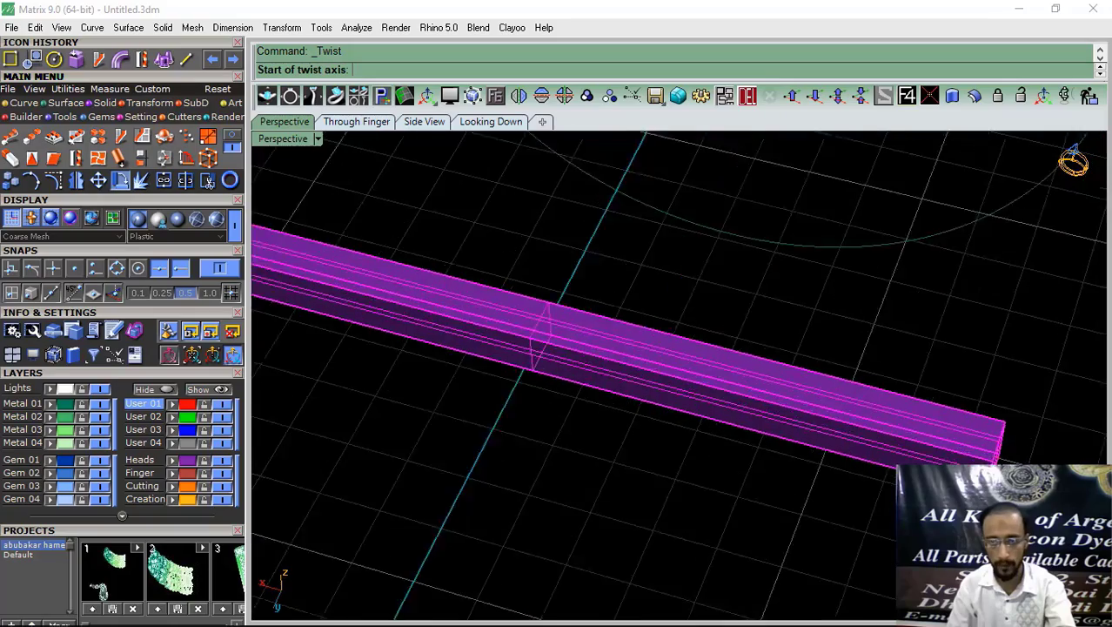
{"action": "left_click", "coordinate": [783, 321]}
{"action": "scroll", "coordinate": [896, 432], "scroll_direction": "down", "scroll_amount": 8}
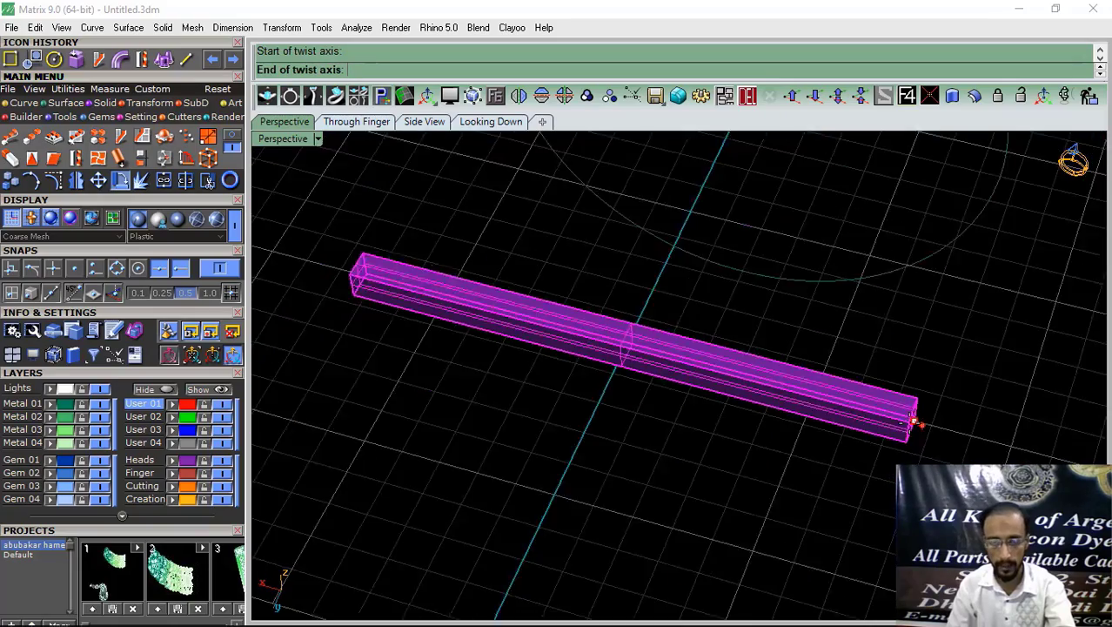
{"action": "right_click_drag", "start_coordinate": [601, 422], "coordinate": [790, 417]}
{"action": "scroll", "coordinate": [621, 466], "scroll_direction": "up", "scroll_amount": 5}
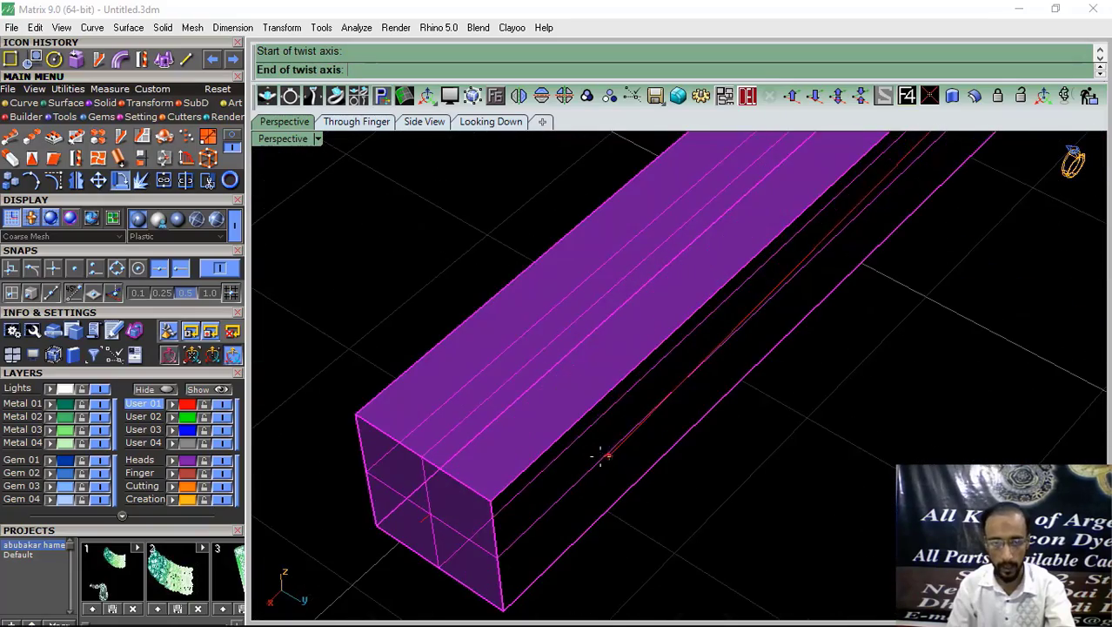
{"action": "left_click", "coordinate": [422, 522]}
Step: Twist the bar through several full turns in the Side View, with both reference points on the horizontal axis, and return to Perspective
{"action": "left_click", "coordinate": [421, 122]}
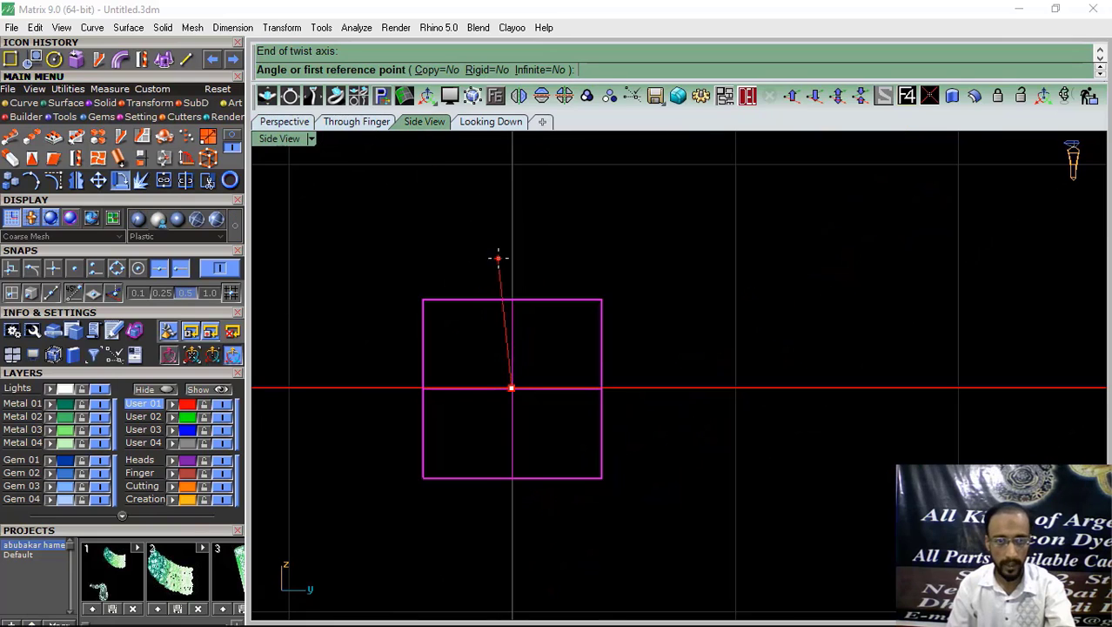
{"action": "scroll", "coordinate": [574, 323], "scroll_direction": "down", "scroll_amount": 4}
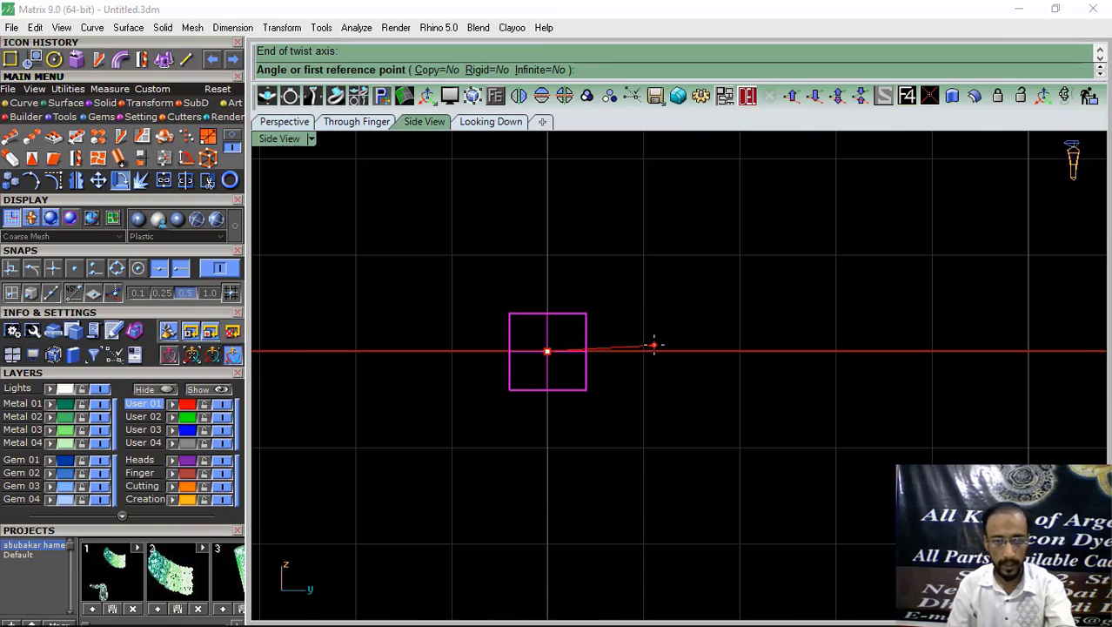
{"action": "left_click", "coordinate": [705, 351]}
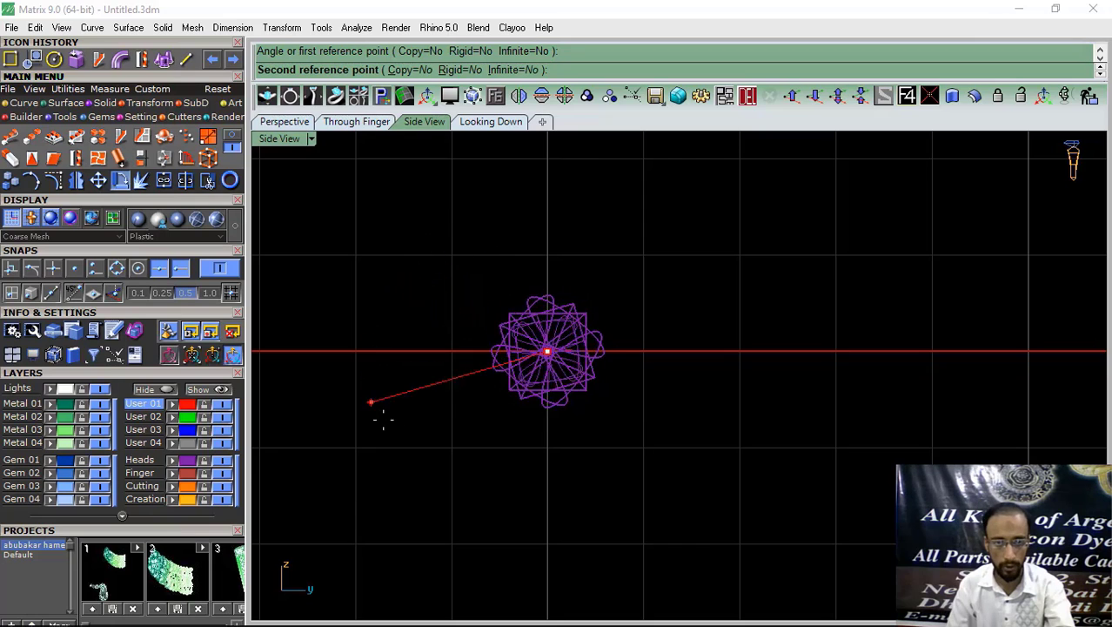
{"action": "left_click", "coordinate": [803, 350]}
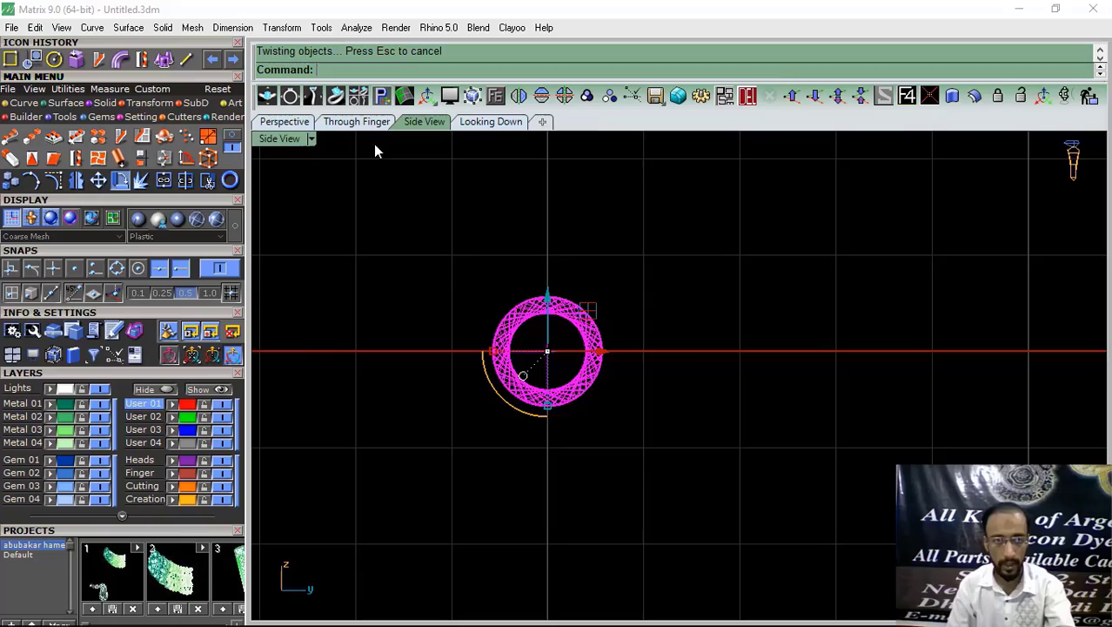
{"action": "left_click", "coordinate": [282, 122]}
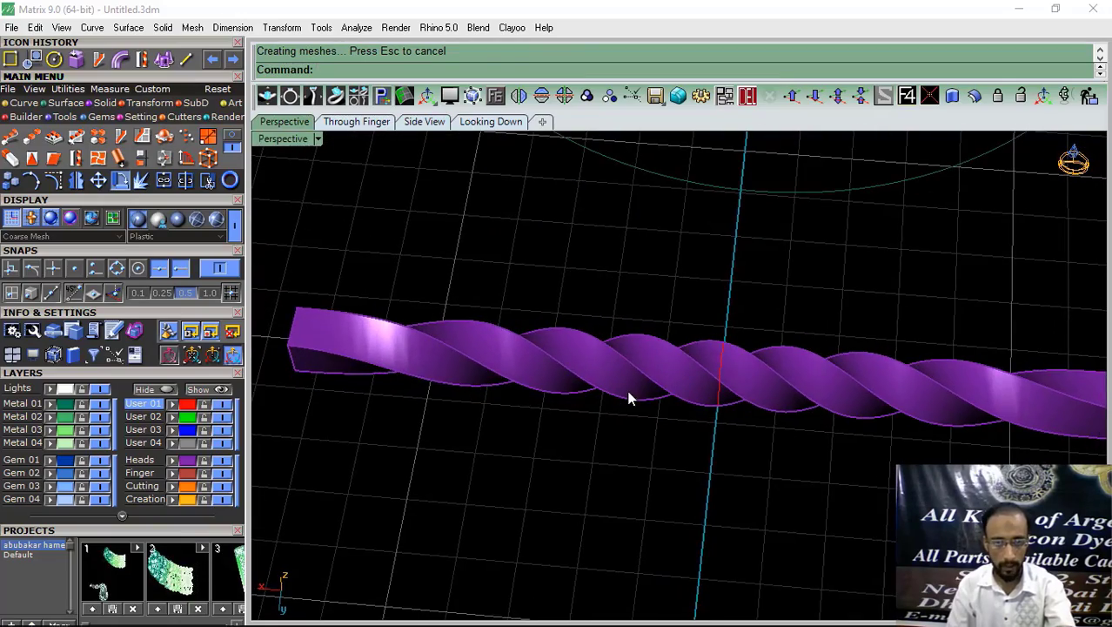
Step: Undo the twist and start a new Twist on the bar, with its axis running between the two ends of the line
{"action": "right_click_drag", "start_coordinate": [828, 400], "coordinate": [802, 407]}
{"action": "key", "text": "ctrl+z"}
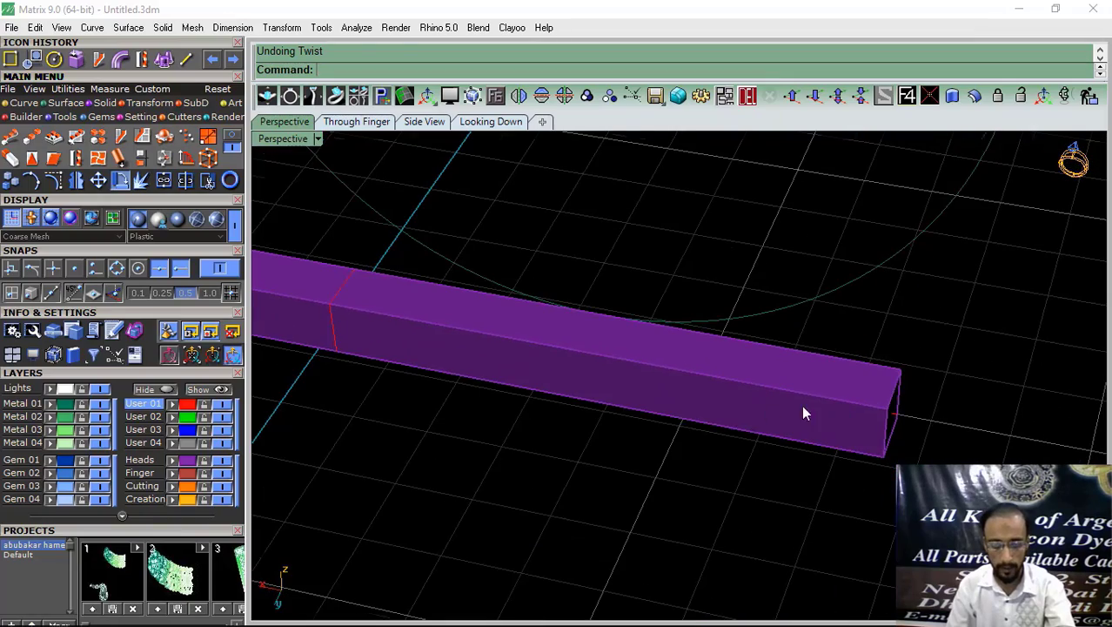
{"action": "left_click", "coordinate": [751, 418]}
{"action": "right_click", "coordinate": [754, 422]}
{"action": "right_click_drag", "start_coordinate": [953, 440], "coordinate": [998, 449]}
{"action": "scroll", "coordinate": [935, 415], "scroll_direction": "up", "scroll_amount": 10}
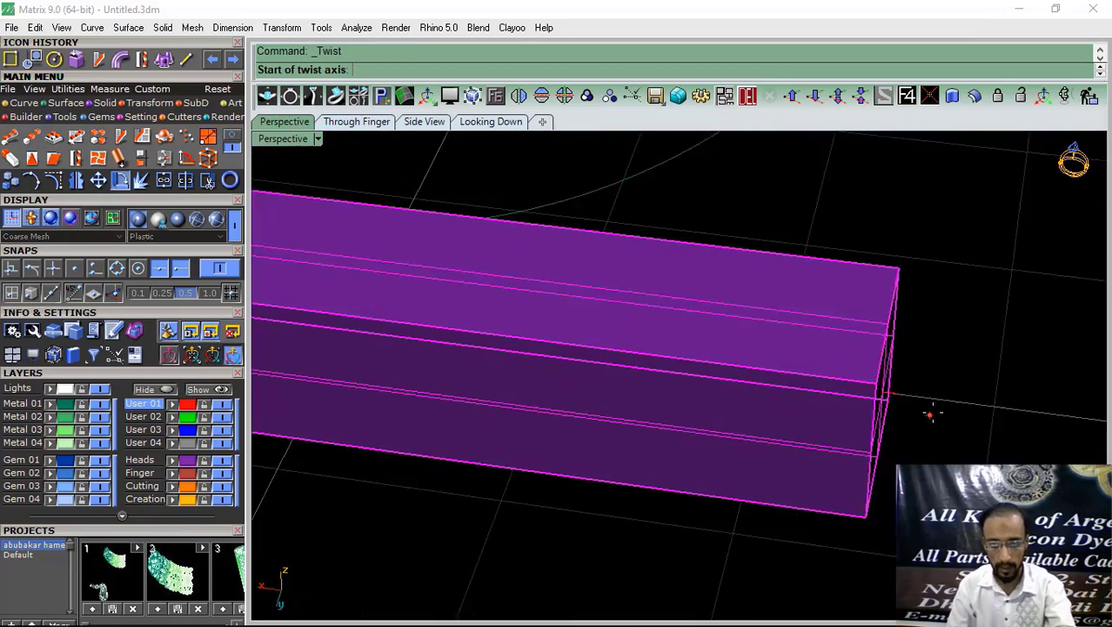
{"action": "left_click", "coordinate": [884, 385]}
{"action": "scroll", "coordinate": [884, 385], "scroll_direction": "down", "scroll_amount": 10}
{"action": "right_click_drag", "start_coordinate": [563, 385], "coordinate": [766, 440], "text": "shift"}
{"action": "right_click_drag", "start_coordinate": [616, 445], "coordinate": [746, 466]}
{"action": "scroll", "coordinate": [544, 441], "scroll_direction": "up", "scroll_amount": 6}
{"action": "left_click", "coordinate": [544, 440]}
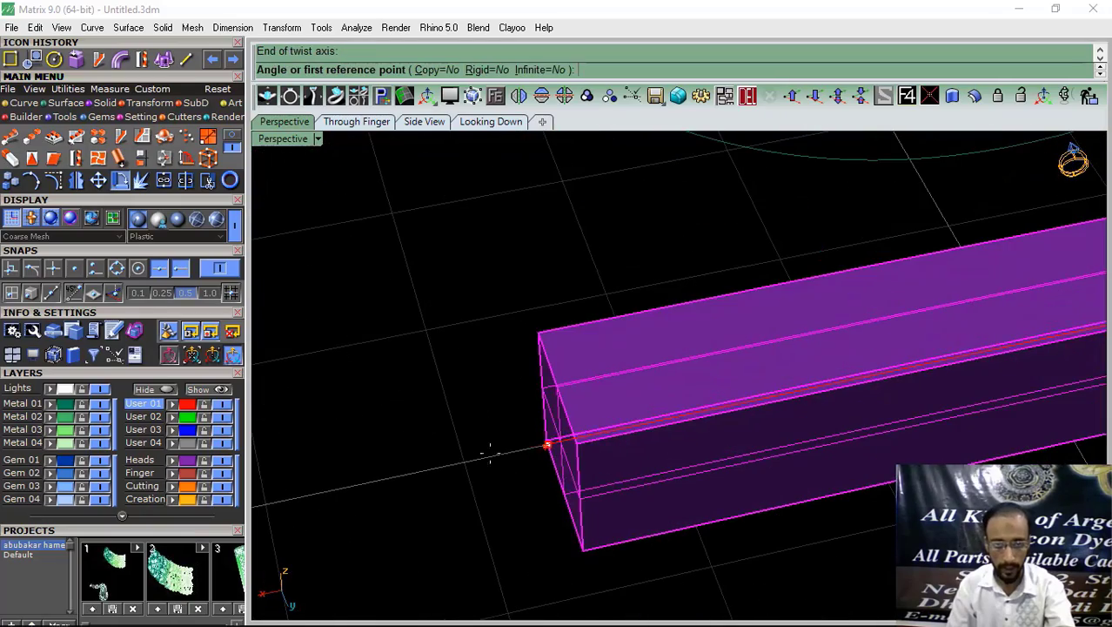
Step: Try twisting the bar with two reference points picked by eye in an end-on Perspective view, and undo the twist
{"action": "scroll", "coordinate": [522, 446], "scroll_direction": "down", "scroll_amount": 6}
{"action": "right_click_drag", "start_coordinate": [665, 534], "coordinate": [431, 367]}
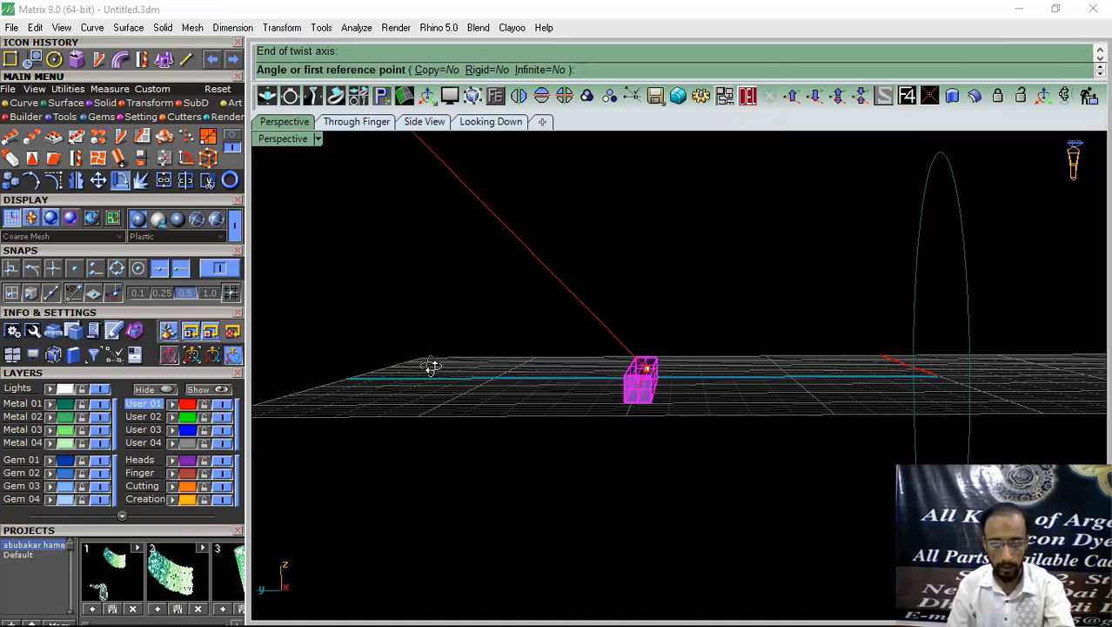
{"action": "left_click", "coordinate": [758, 369]}
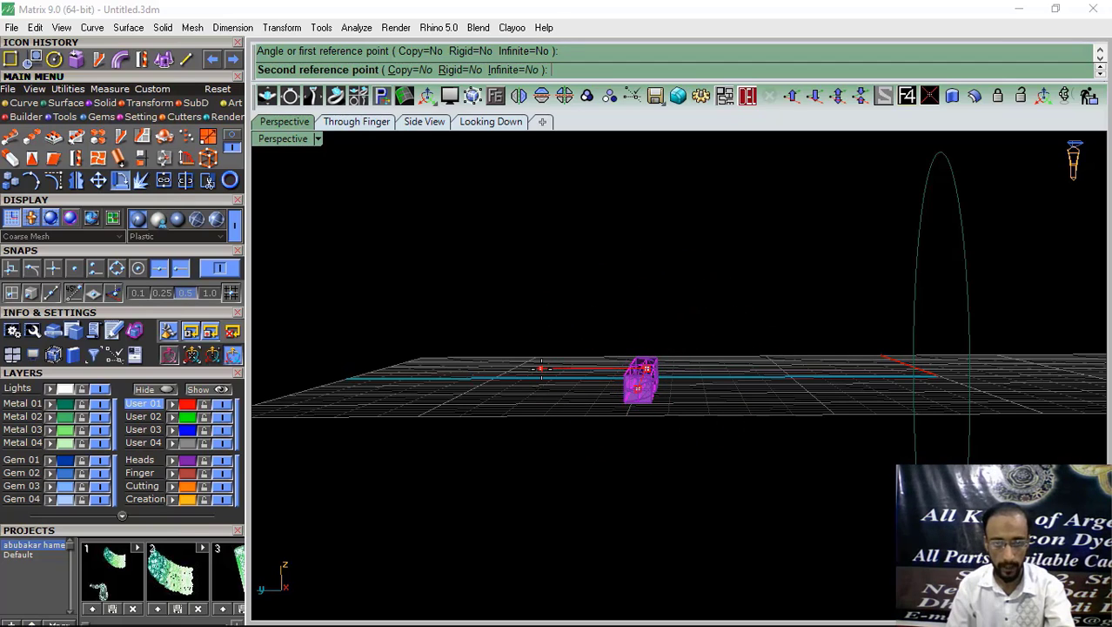
{"action": "left_click", "coordinate": [542, 369]}
{"action": "right_click_drag", "start_coordinate": [516, 419], "coordinate": [767, 399]}
{"action": "key", "text": "ctrl+z"}
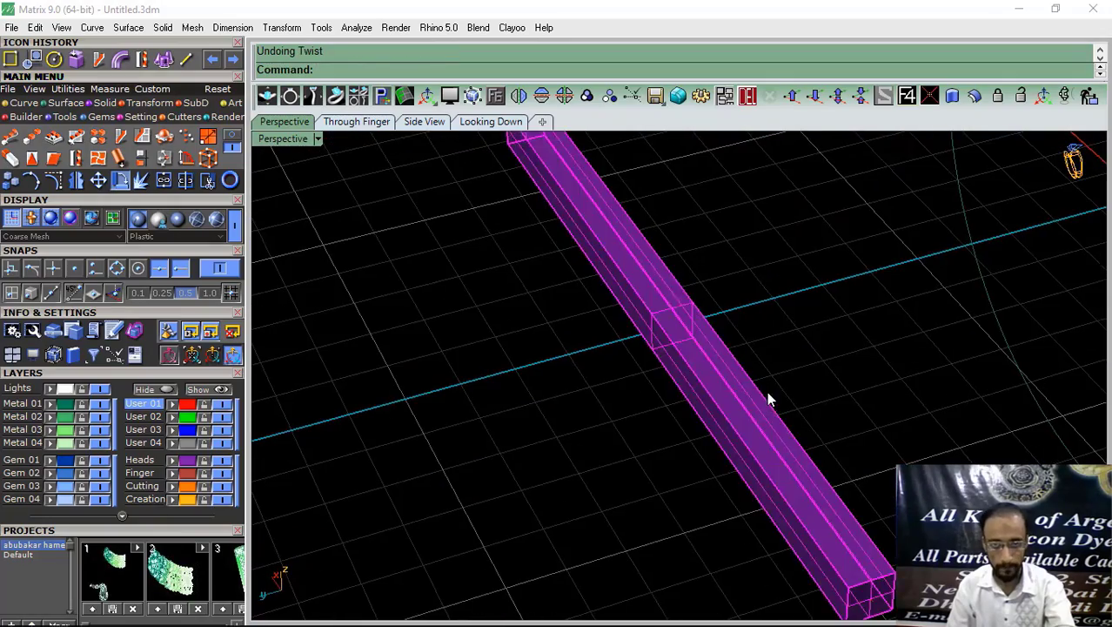
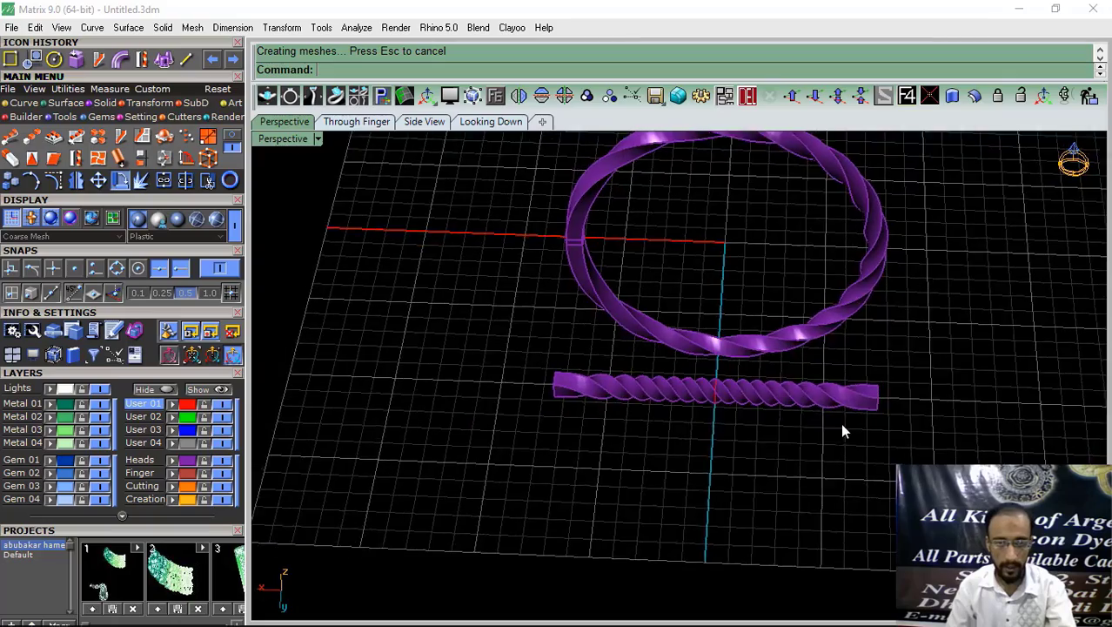
Step: Undo the last drag and try stretching the base line well beyond the ends of the twisted bar
{"action": "key", "text": "ctrl+z"}
{"action": "scroll", "coordinate": [799, 394], "scroll_direction": "up", "scroll_amount": 10}
{"action": "scroll", "coordinate": [774, 393], "scroll_direction": "down", "scroll_amount": 1}
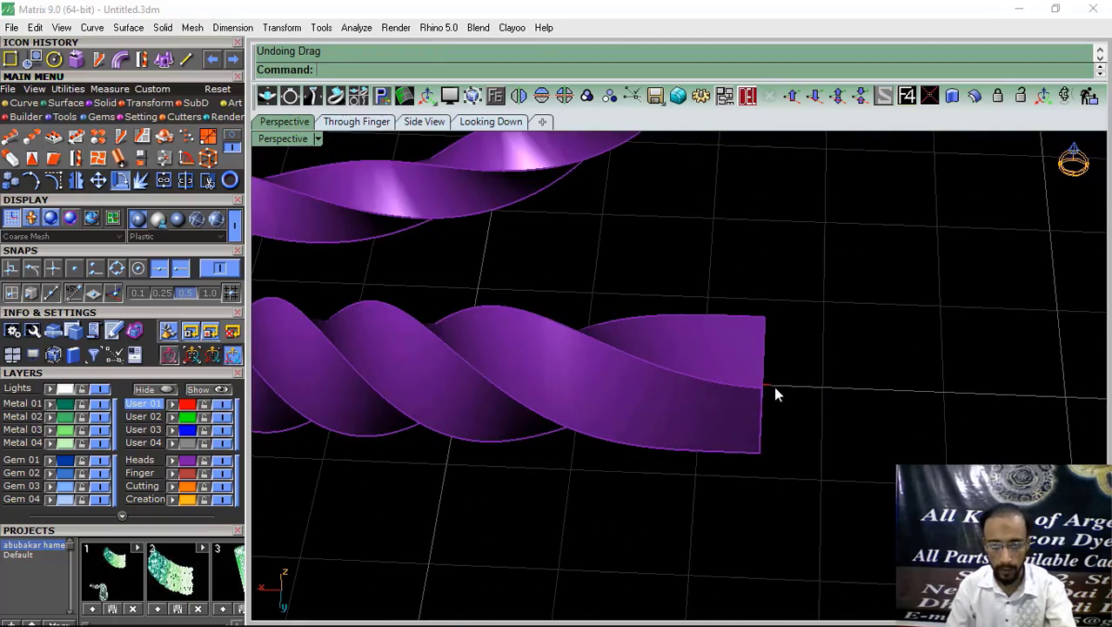
{"action": "left_click", "coordinate": [772, 392]}
{"action": "scroll", "coordinate": [770, 400], "scroll_direction": "down", "scroll_amount": 8}
{"action": "left_click_drag", "start_coordinate": [768, 412], "coordinate": [785, 415]}
{"action": "right_click_drag", "start_coordinate": [635, 502], "coordinate": [642, 468]}
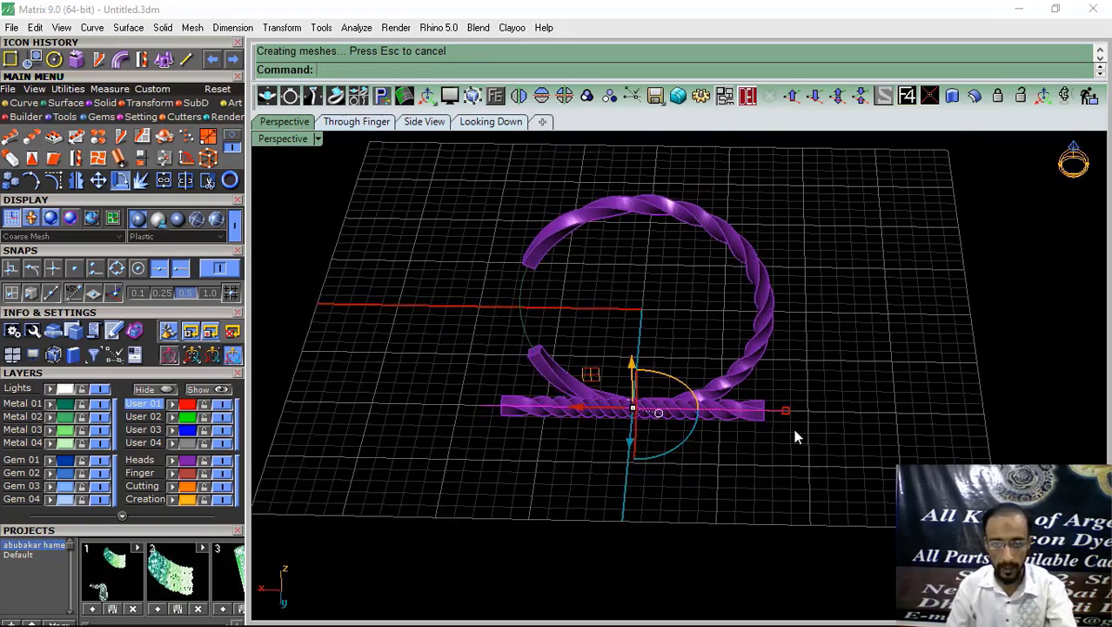
Step: Shorten the base line to about the twisted bar's length so that the linked twisted ring closes
{"action": "scroll", "coordinate": [768, 408], "scroll_direction": "up", "scroll_amount": 11}
{"action": "scroll", "coordinate": [778, 426], "scroll_direction": "down", "scroll_amount": 11}
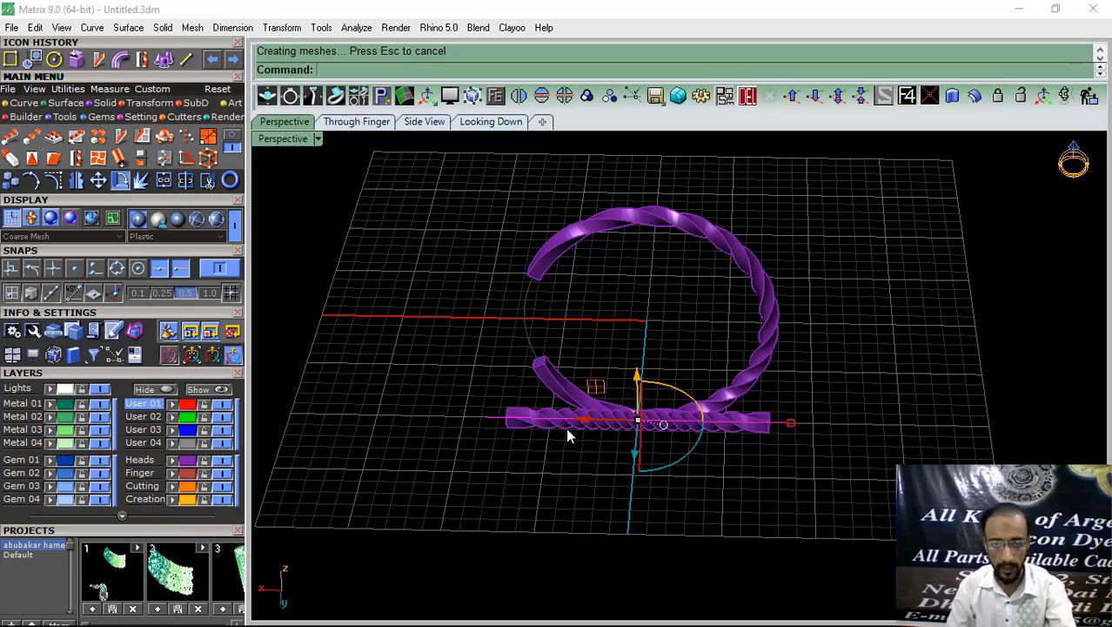
{"action": "scroll", "coordinate": [789, 421], "scroll_direction": "up", "scroll_amount": 8}
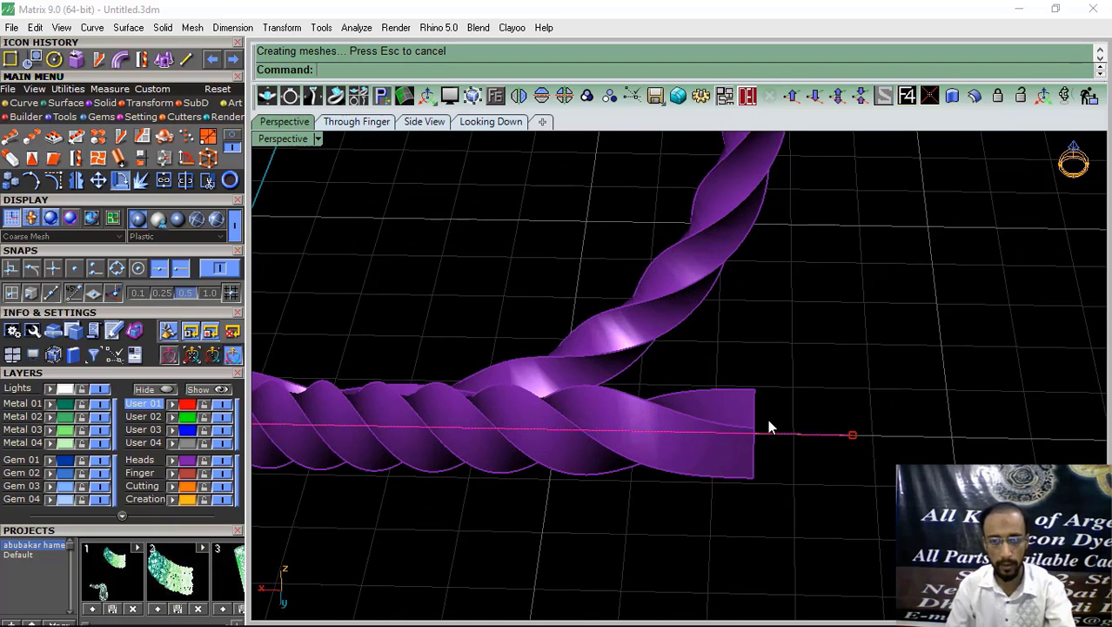
{"action": "left_click_drag", "start_coordinate": [850, 444], "coordinate": [745, 454]}
{"action": "scroll", "coordinate": [785, 453], "scroll_direction": "down", "scroll_amount": 8}
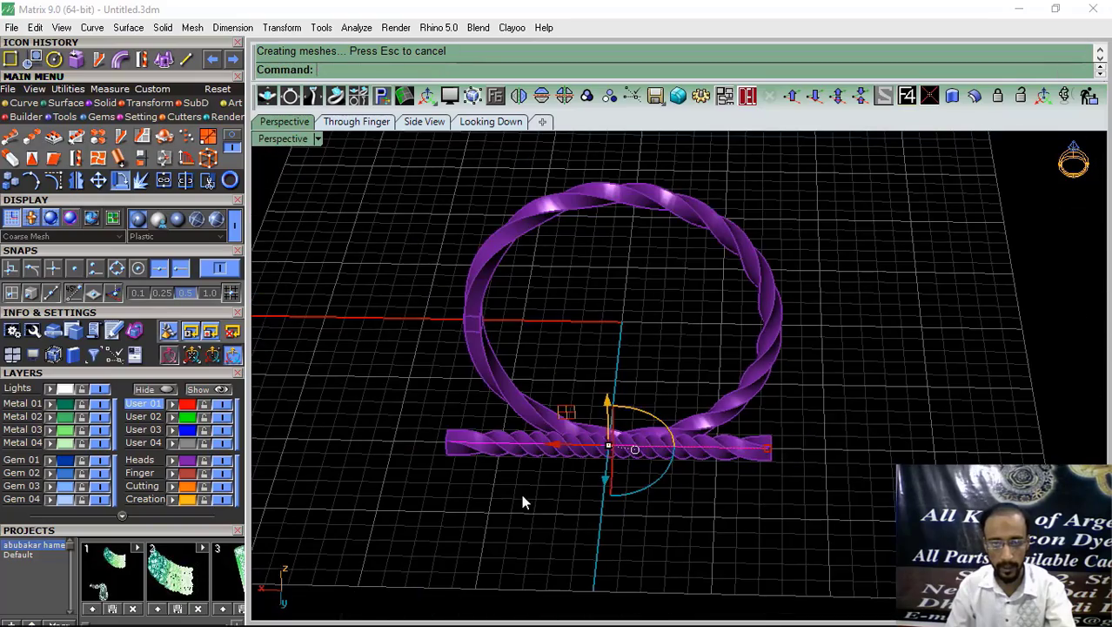
Step: Examine the twisted ring and the straight twisted bar from several angles in the Perspective and Through Finger views
{"action": "right_click_drag", "start_coordinate": [521, 493], "coordinate": [724, 398]}
{"action": "left_click", "coordinate": [816, 435]}
{"action": "left_click_drag", "start_coordinate": [724, 399], "coordinate": [602, 505]}
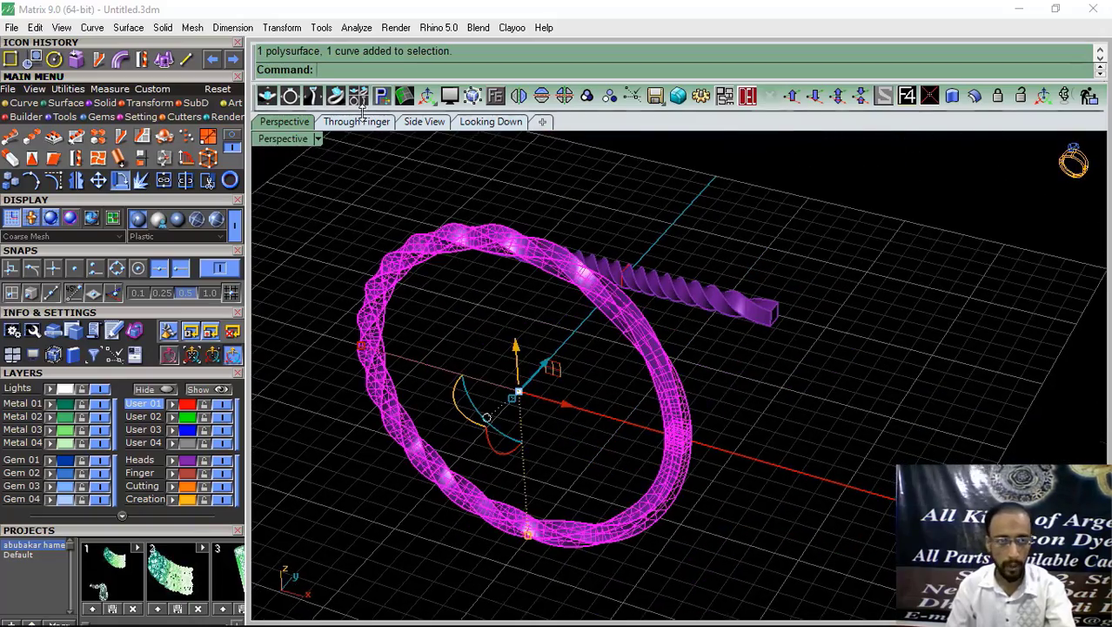
{"action": "left_click", "coordinate": [354, 122]}
{"action": "left_click", "coordinate": [379, 228]}
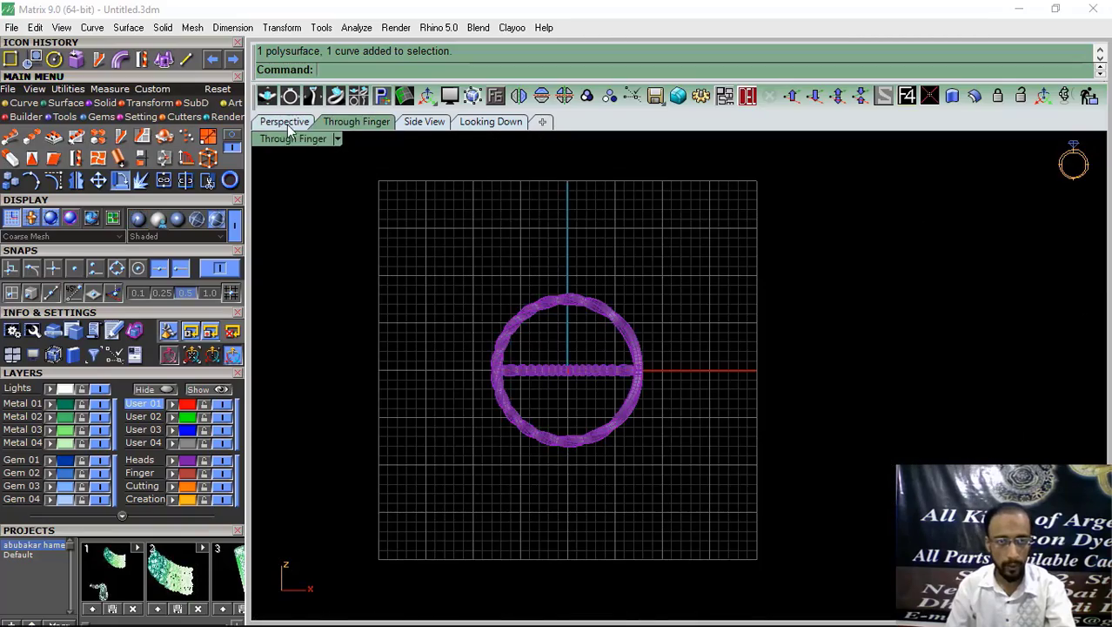
{"action": "left_click", "coordinate": [285, 120]}
{"action": "right_click_drag", "start_coordinate": [770, 346], "coordinate": [758, 358]}
{"action": "scroll", "coordinate": [783, 331], "scroll_direction": "up", "scroll_amount": 7}
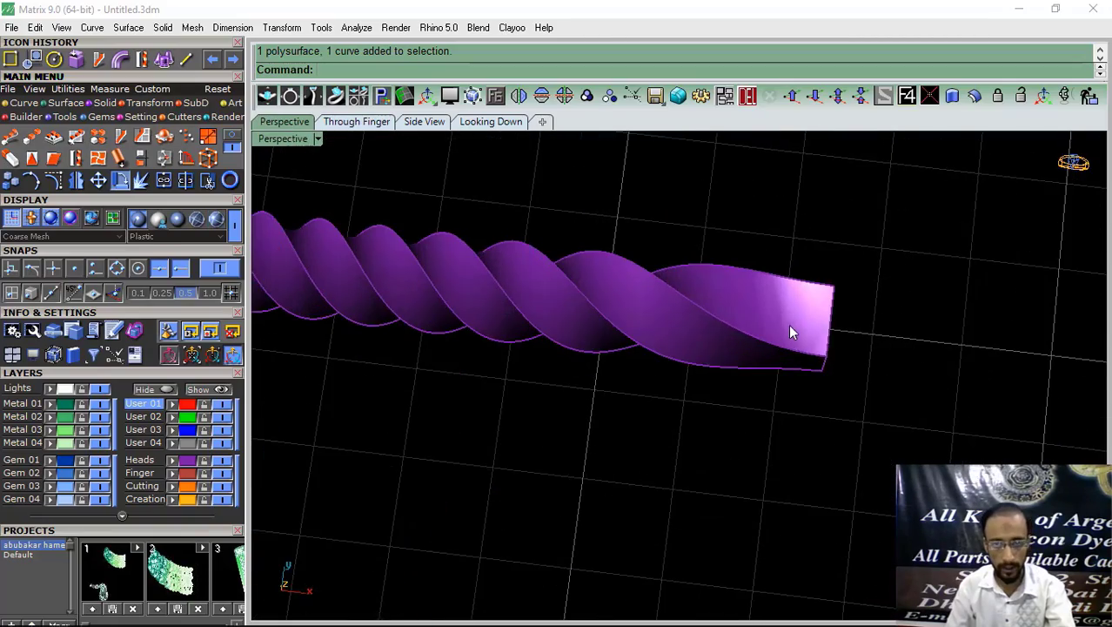
{"action": "scroll", "coordinate": [855, 315], "scroll_direction": "down", "scroll_amount": 8}
{"action": "scroll", "coordinate": [606, 331], "scroll_direction": "up", "scroll_amount": 3}
{"action": "right_click_drag", "start_coordinate": [609, 338], "coordinate": [667, 320]}
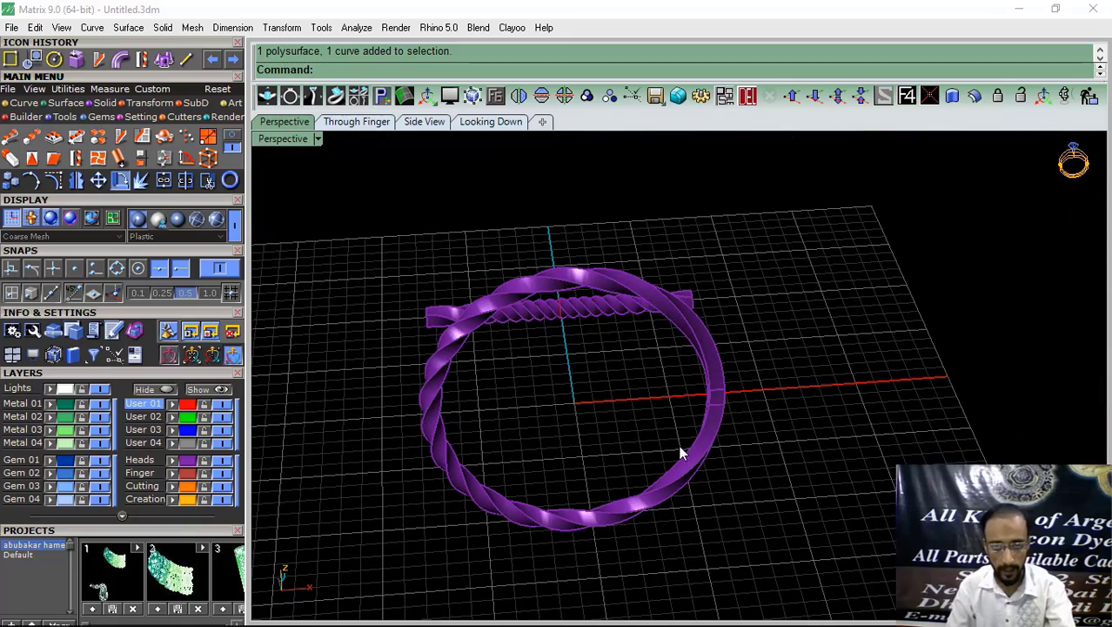
Step: Rotate the twisted ring and its circle a quarter turn clockwise about the origin in the Through Finger view, bringing the seam to the bottom
{"action": "left_click", "coordinate": [356, 121]}
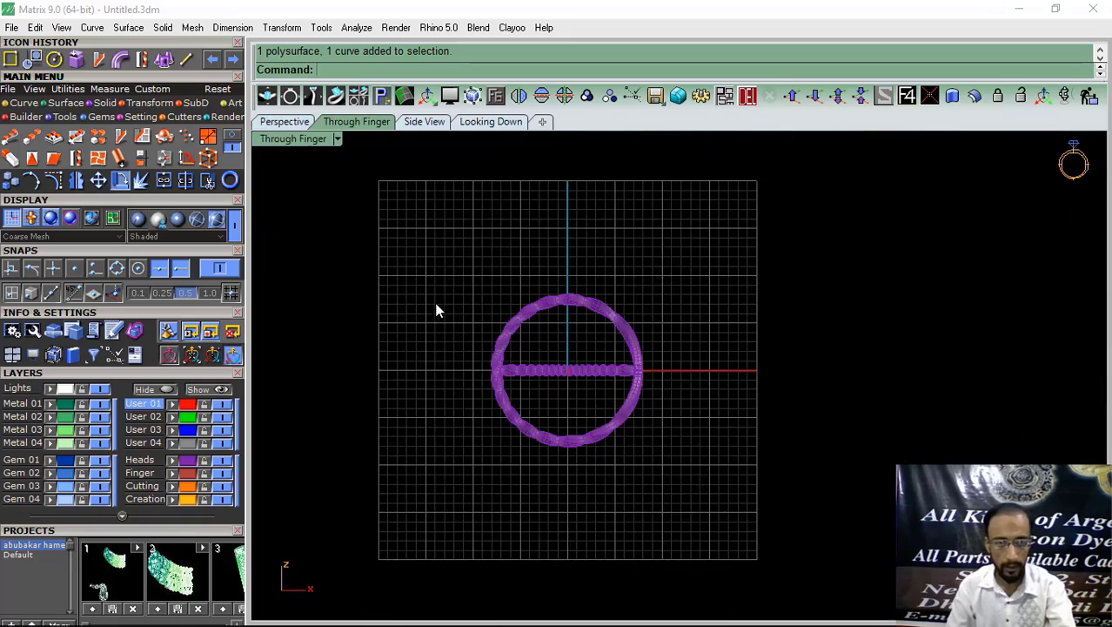
{"action": "scroll", "coordinate": [435, 311], "scroll_direction": "down", "scroll_amount": 2}
{"action": "scroll", "coordinate": [582, 296], "scroll_direction": "up", "scroll_amount": 5}
{"action": "left_click_drag", "start_coordinate": [590, 263], "coordinate": [514, 332]}
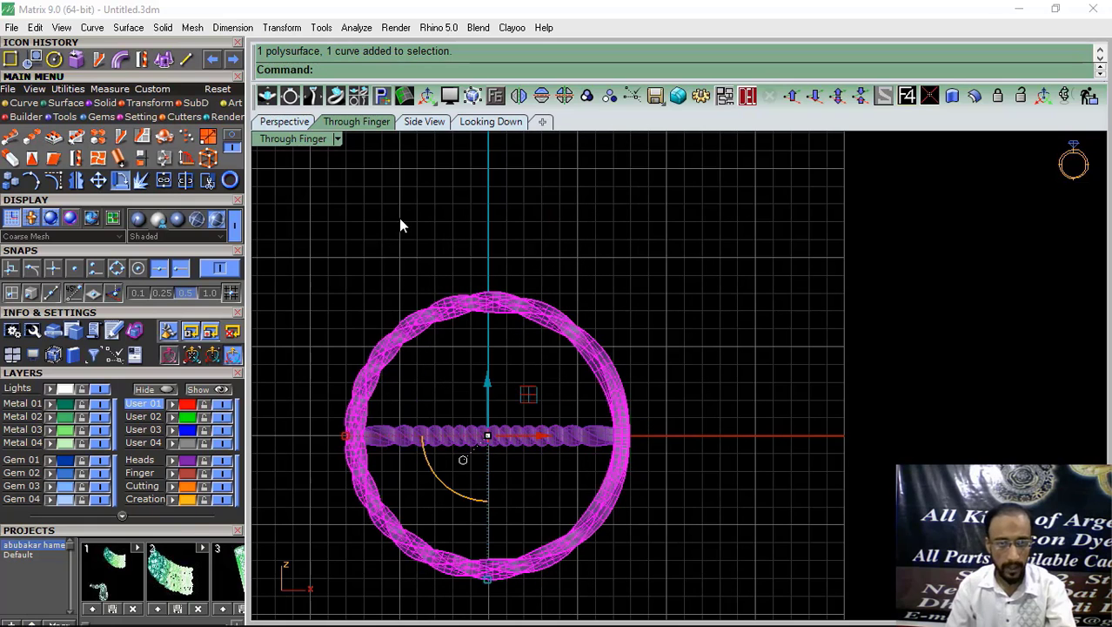
{"action": "left_click", "coordinate": [120, 180]}
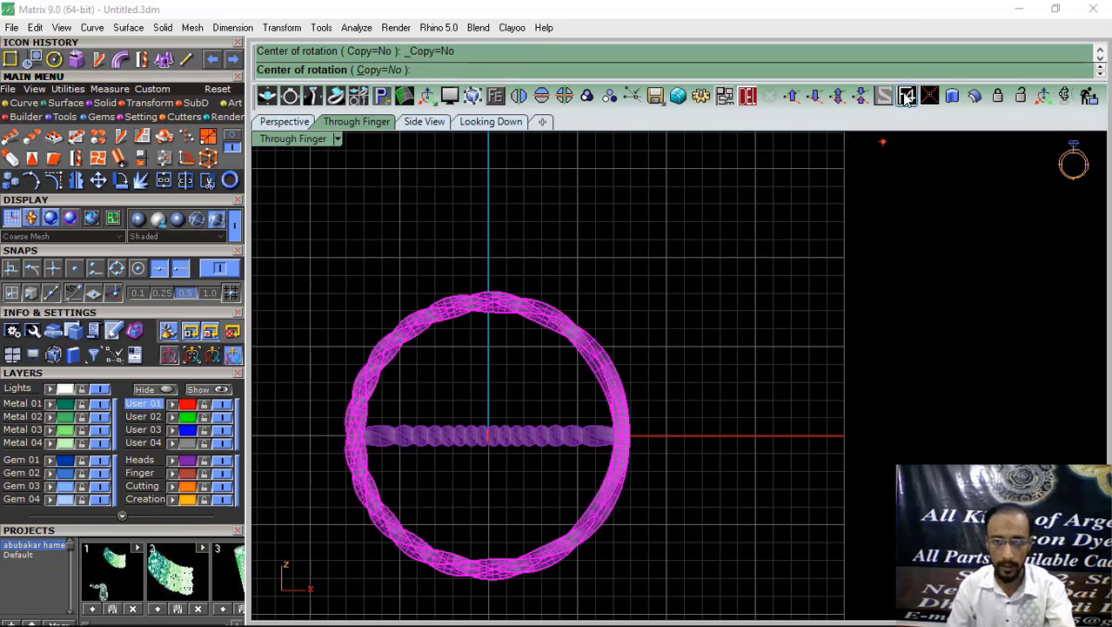
{"action": "left_click", "coordinate": [489, 434]}
{"action": "scroll", "coordinate": [757, 335], "scroll_direction": "down", "scroll_amount": 2}
{"action": "left_click", "coordinate": [760, 373]}
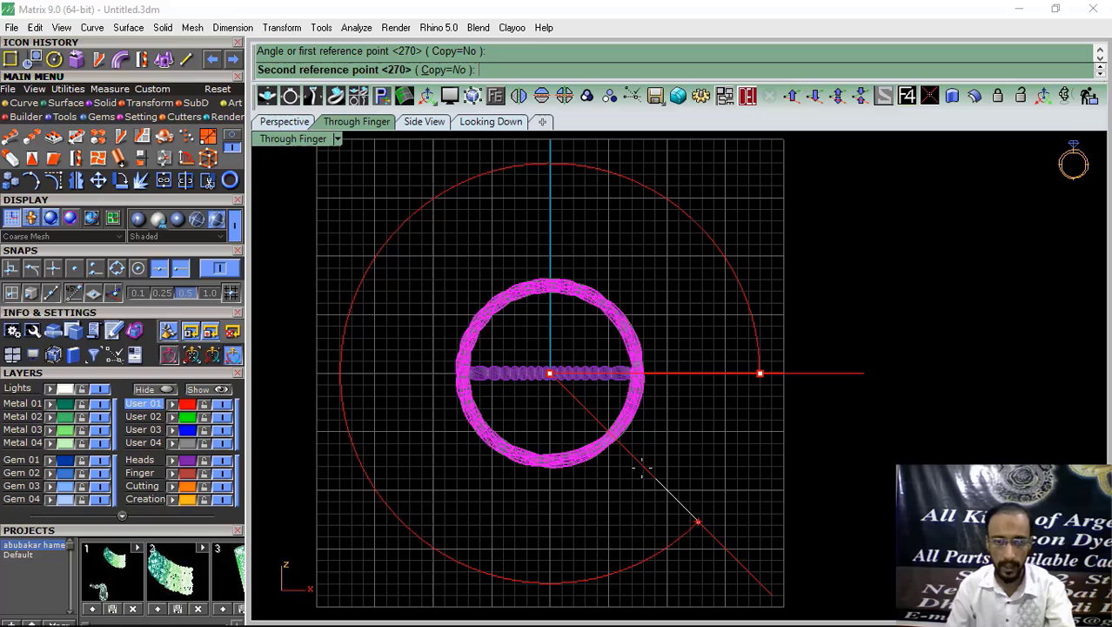
{"action": "left_click", "coordinate": [550, 541]}
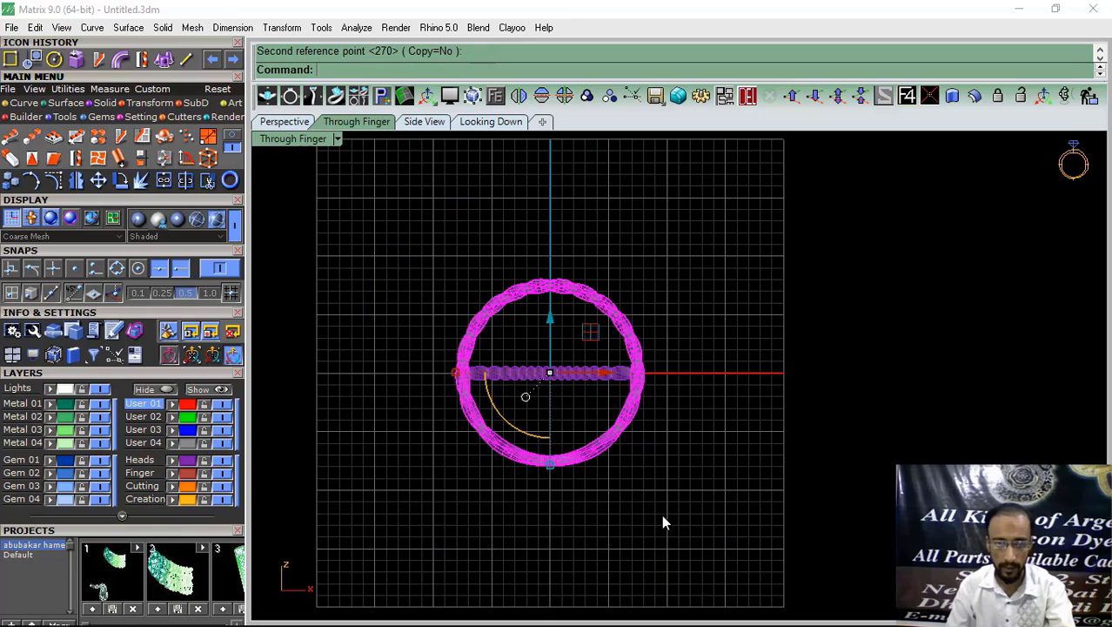
Step: Shade the Through Finger view and draw two diagonal lines from 0,0,0, crossing the ring's lower left and lower right
{"action": "left_click", "coordinate": [138, 221]}
{"action": "left_click", "coordinate": [186, 60]}
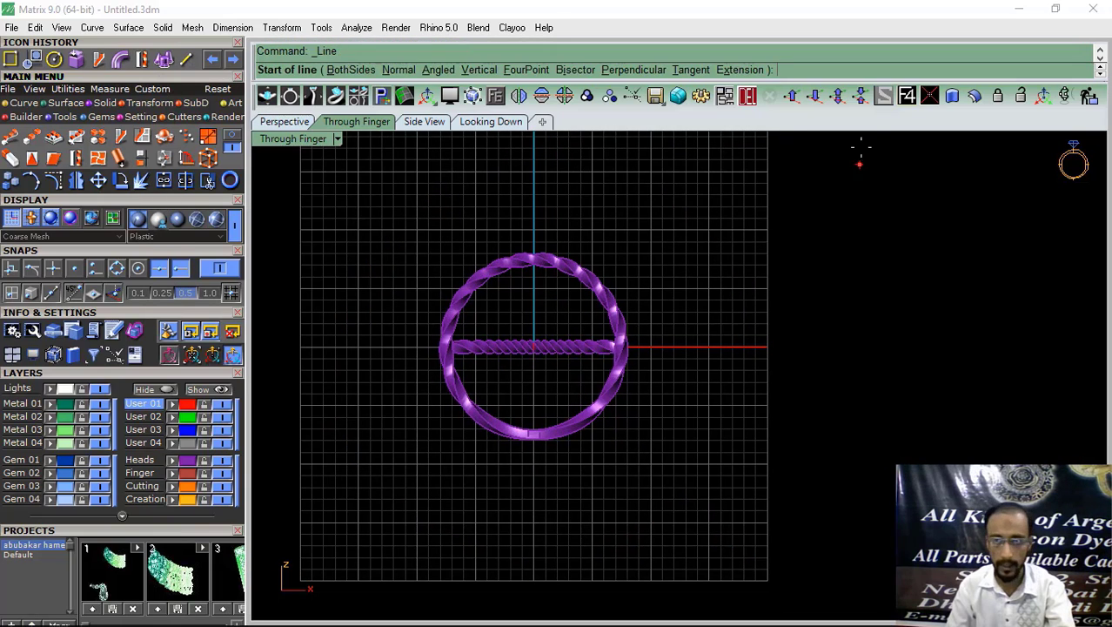
{"action": "left_click", "coordinate": [908, 98]}
{"action": "scroll", "coordinate": [459, 442], "scroll_direction": "up", "scroll_amount": 5}
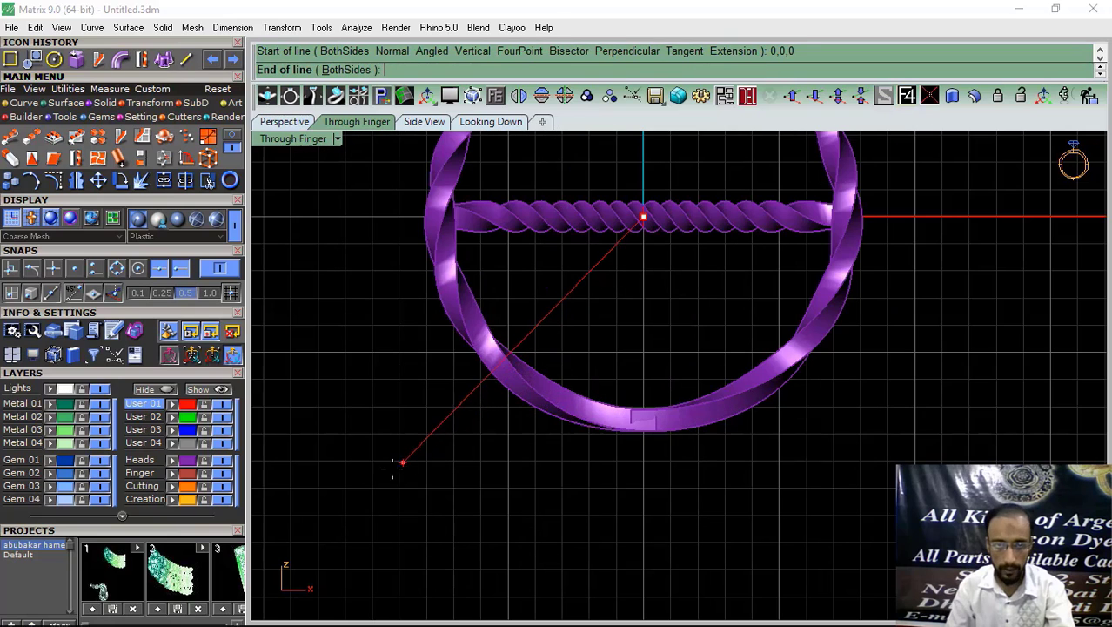
{"action": "left_click", "coordinate": [368, 491]}
{"action": "key", "text": "Return"}
{"action": "left_click", "coordinate": [907, 97]}
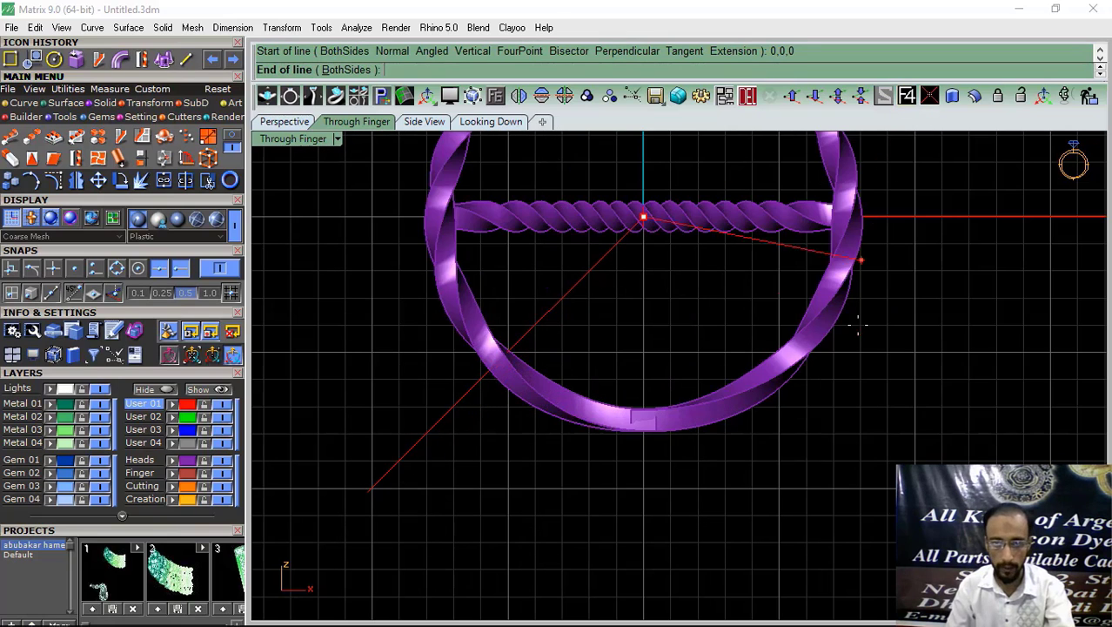
{"action": "left_click", "coordinate": [896, 462]}
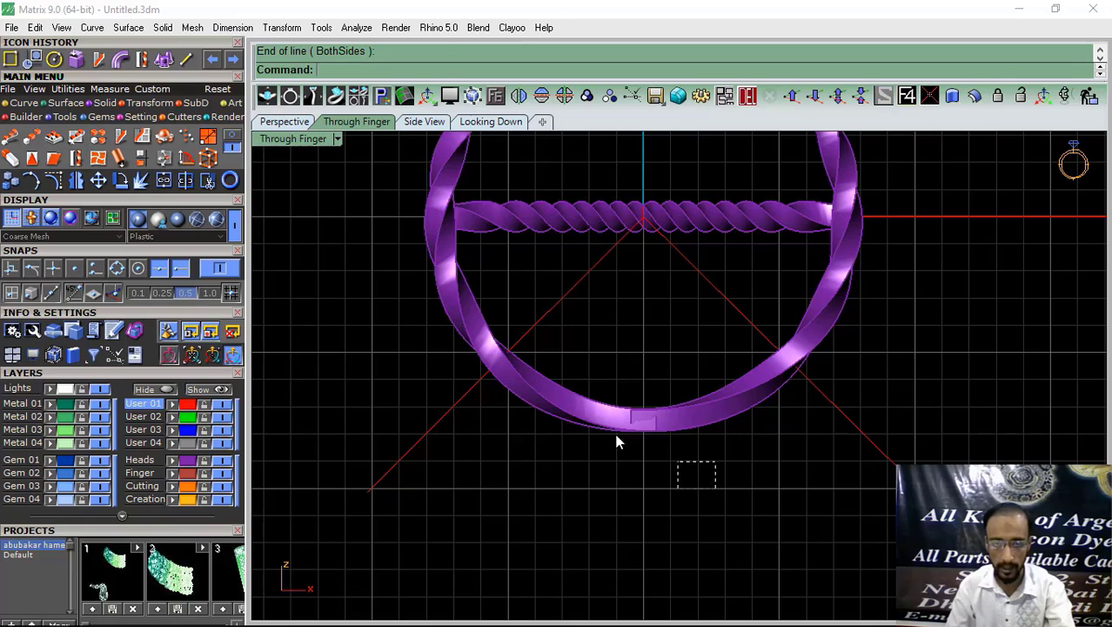
Step: Split the twisted ring with the two diagonal lines
{"action": "left_click", "coordinate": [590, 414]}
{"action": "left_click", "coordinate": [185, 180]}
{"action": "left_click_drag", "start_coordinate": [454, 535], "coordinate": [329, 445]}
{"action": "key", "text": "Return"}
Step: Delete the ring's lower section and the two diagonal lines, and return to the Perspective view
{"action": "left_click_drag", "start_coordinate": [658, 399], "coordinate": [602, 471]}
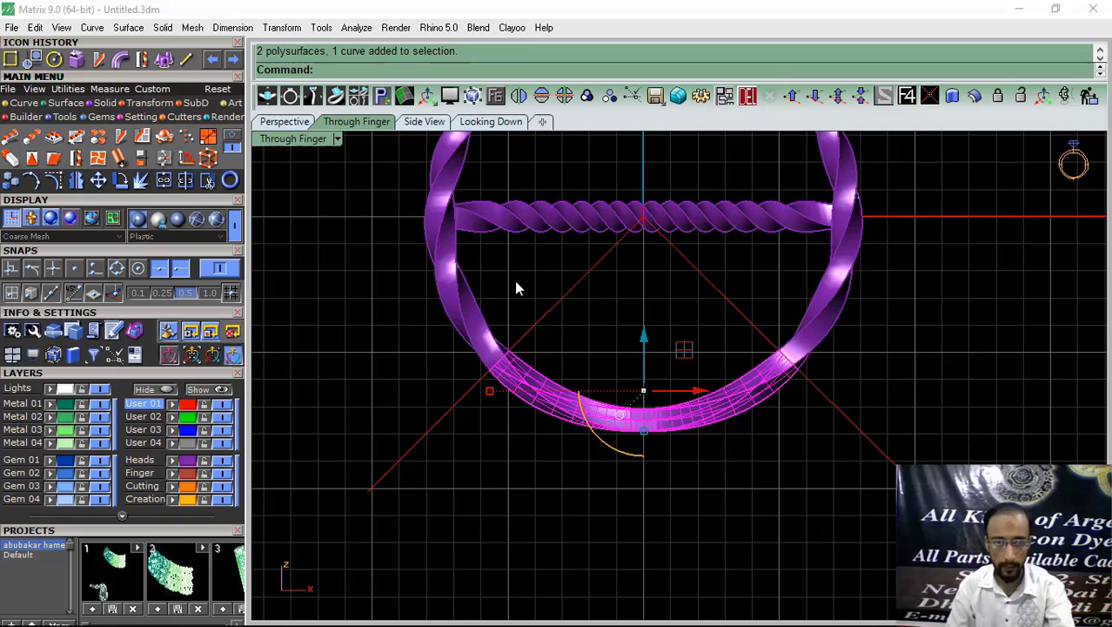
{"action": "left_click", "coordinate": [748, 95]}
{"action": "left_click_drag", "start_coordinate": [516, 309], "coordinate": [517, 308]}
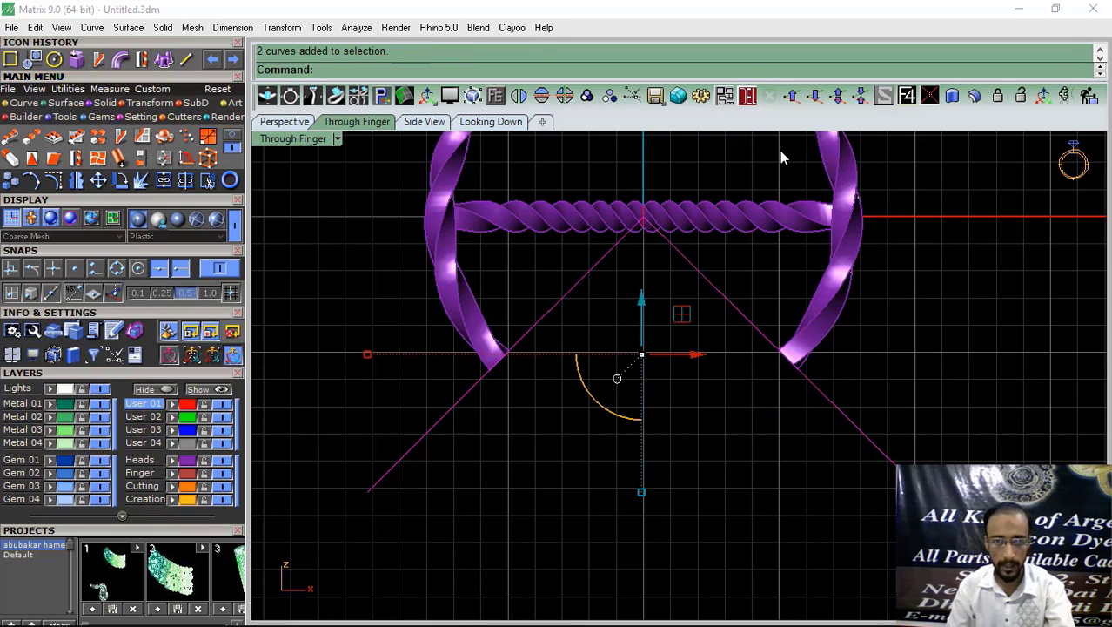
{"action": "left_click", "coordinate": [747, 96]}
{"action": "left_click", "coordinate": [283, 122]}
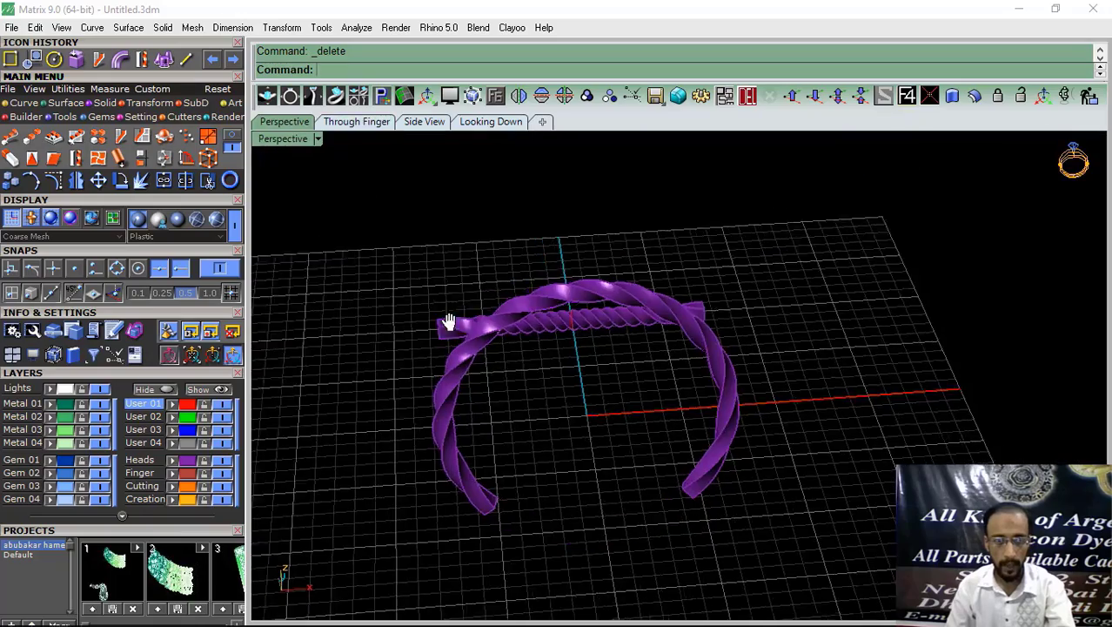
Step: Start Duplicate Edge and select the square edges at the ring's left open end
{"action": "right_click_drag", "start_coordinate": [449, 318], "coordinate": [625, 452]}
{"action": "scroll", "coordinate": [624, 452], "scroll_direction": "up", "scroll_amount": 6}
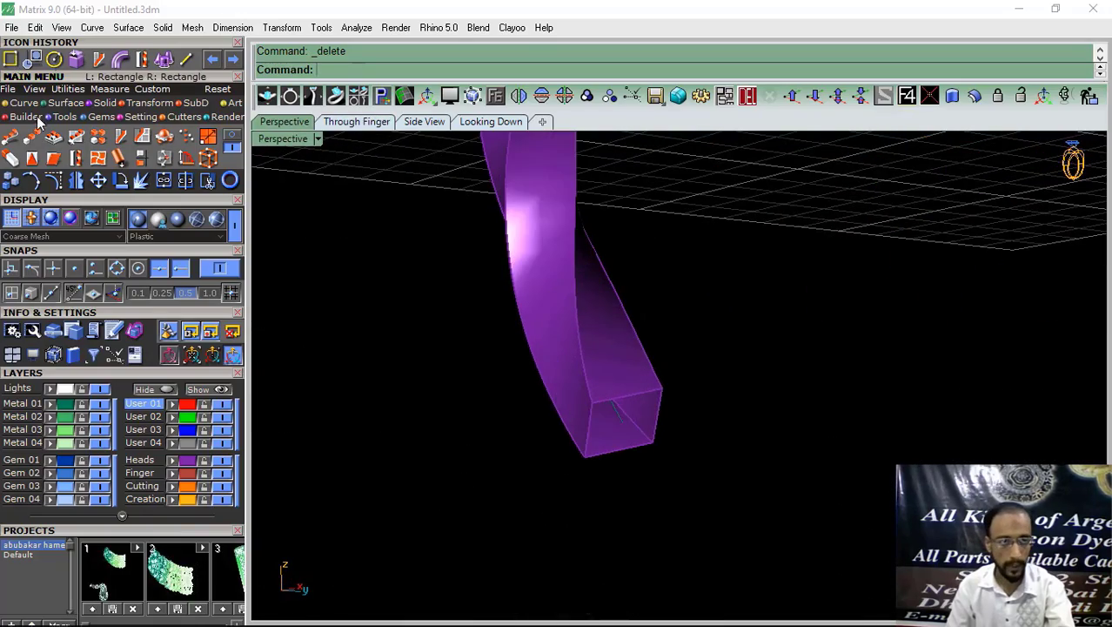
{"action": "left_click", "coordinate": [11, 103]}
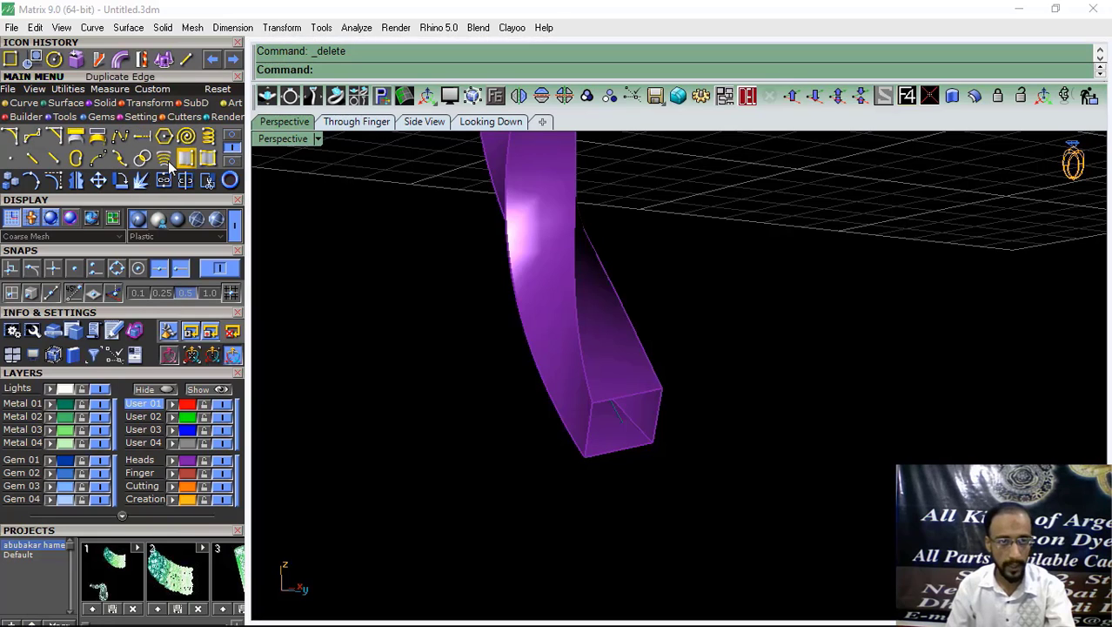
{"action": "left_click", "coordinate": [208, 180]}
{"action": "left_click", "coordinate": [596, 451]}
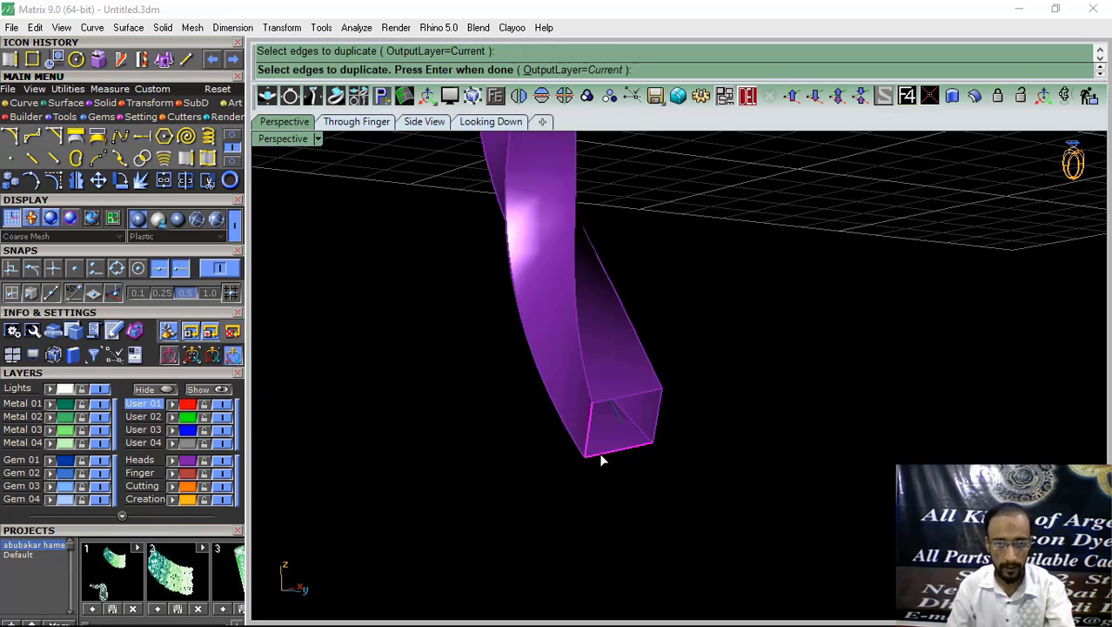
Step: Add the square edges at the ring's right open end and duplicate the edges of both ends
{"action": "scroll", "coordinate": [660, 415], "scroll_direction": "down", "scroll_amount": 3}
{"action": "right_click_drag", "start_coordinate": [673, 395], "coordinate": [815, 328]}
{"action": "scroll", "coordinate": [677, 285], "scroll_direction": "up", "scroll_amount": 5}
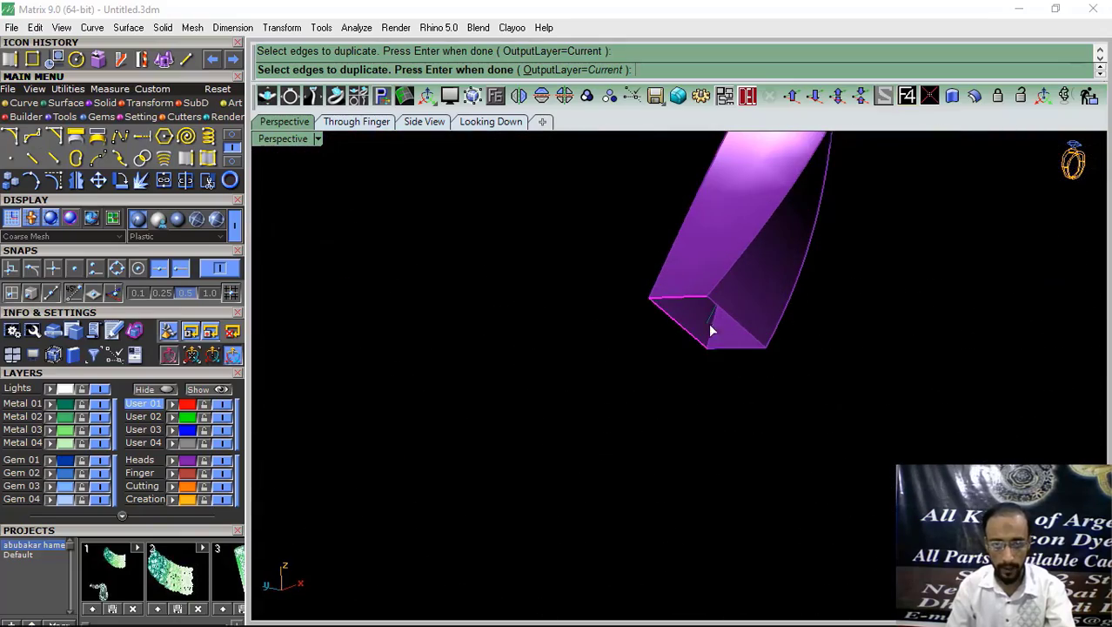
{"action": "left_click", "coordinate": [733, 348]}
{"action": "scroll", "coordinate": [733, 350], "scroll_direction": "down", "scroll_amount": 5}
{"action": "right_click_drag", "start_coordinate": [735, 352], "coordinate": [743, 373]}
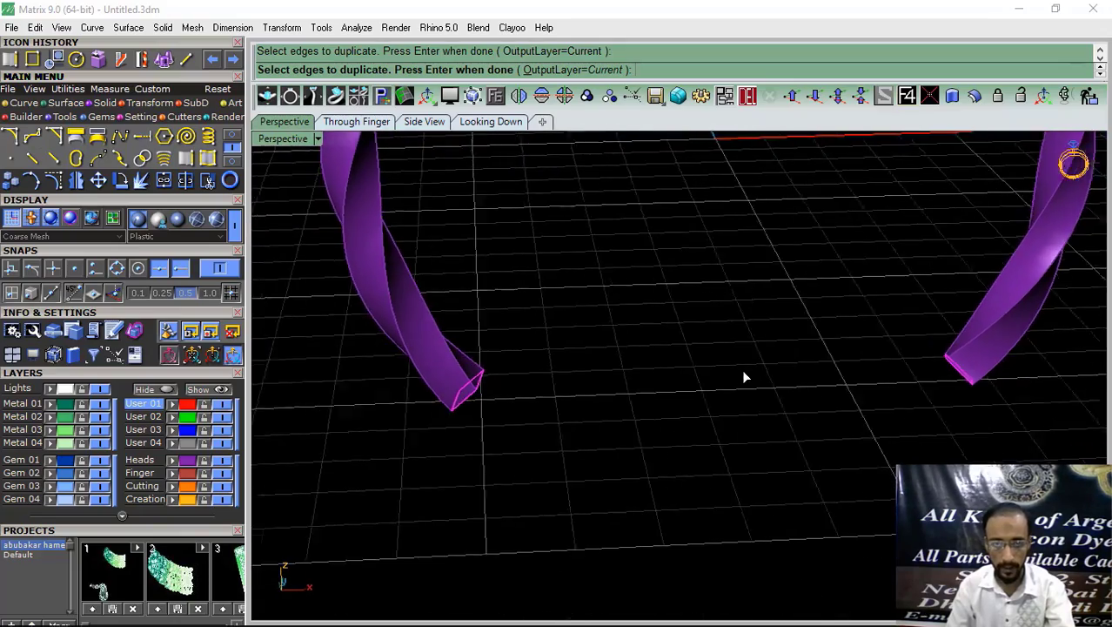
{"action": "right_click", "coordinate": [743, 373]}
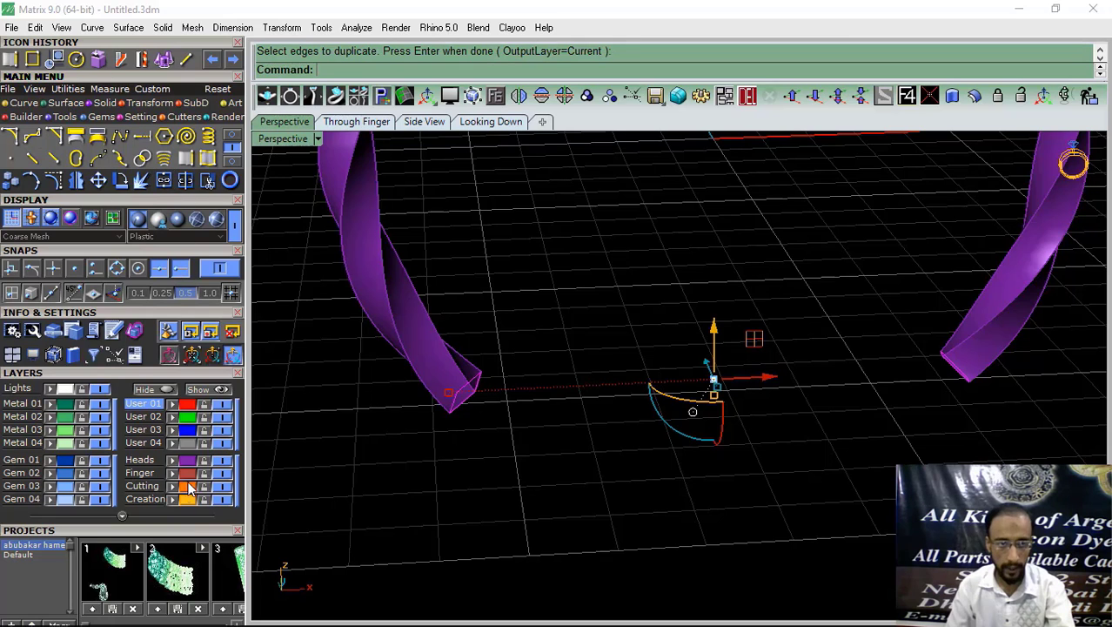
Step: Join the duplicated edges into two closed square curves and hide the Heads layer
{"action": "left_click", "coordinate": [164, 180]}
{"action": "left_click", "coordinate": [223, 461]}
{"action": "right_click_drag", "start_coordinate": [481, 450], "coordinate": [502, 529], "text": "shift"}
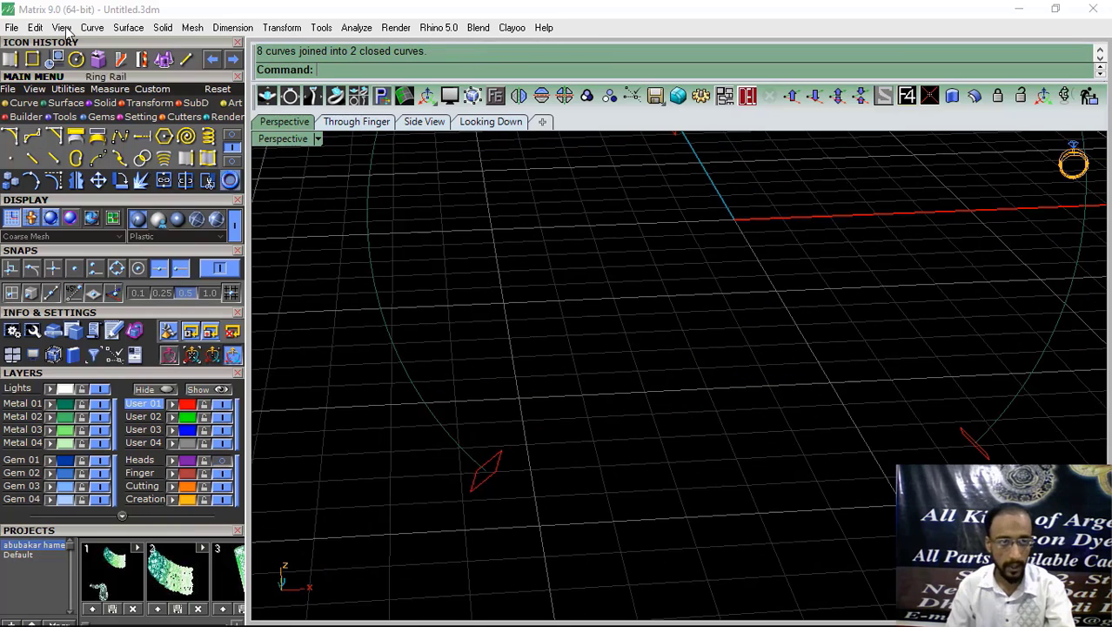
Step: Try a one-rail sweep of the two square end profiles along the circle's upper arc, and undo it
{"action": "left_click", "coordinate": [64, 105]}
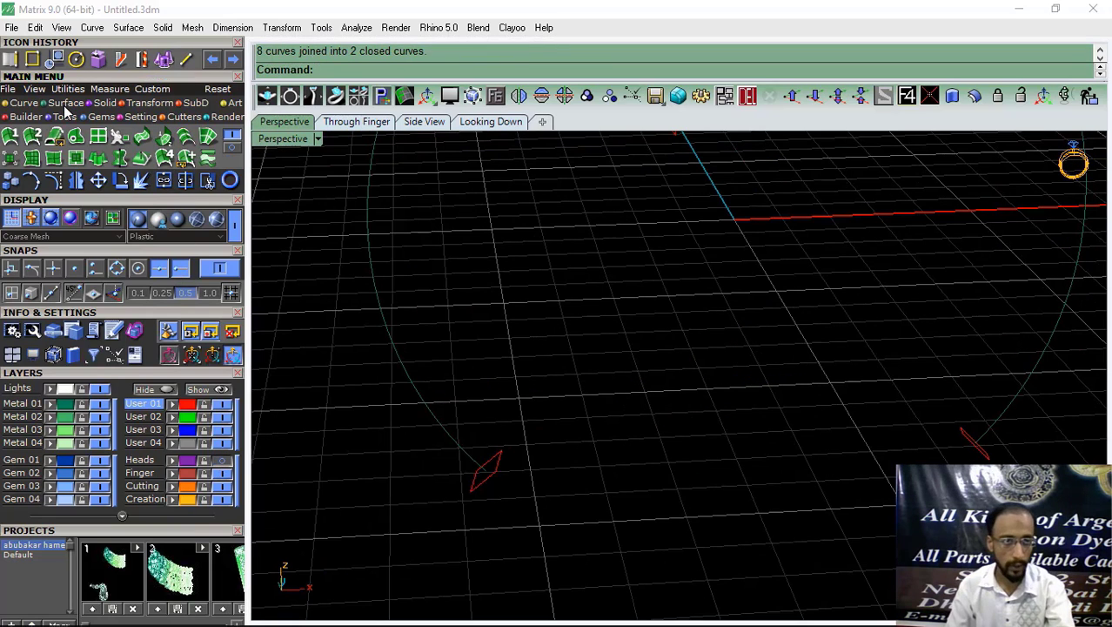
{"action": "left_click", "coordinate": [9, 137]}
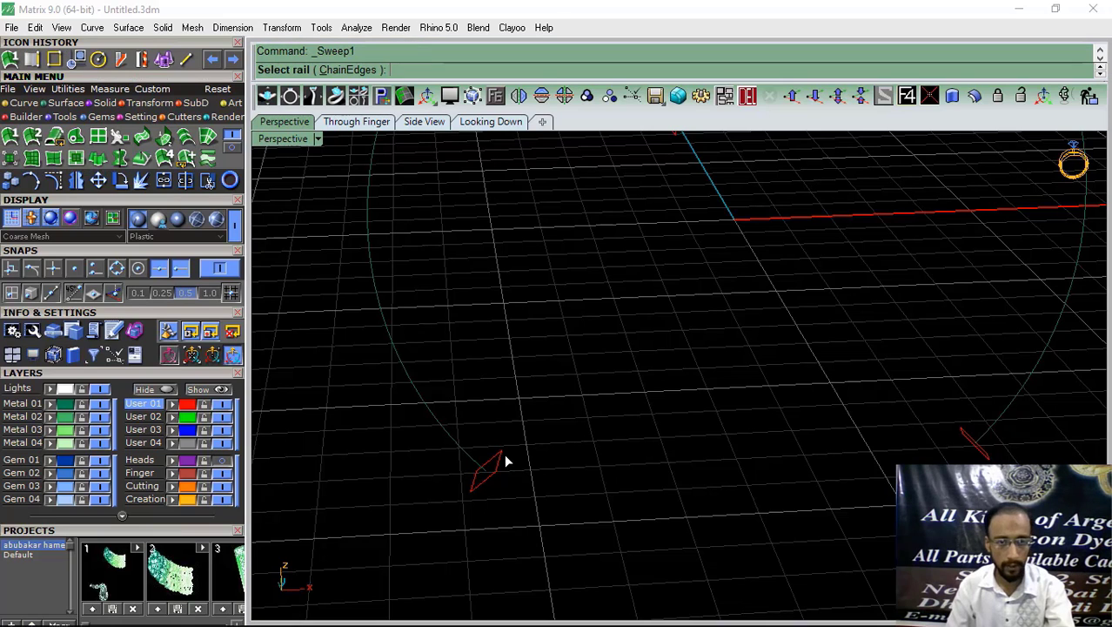
{"action": "left_click", "coordinate": [435, 428]}
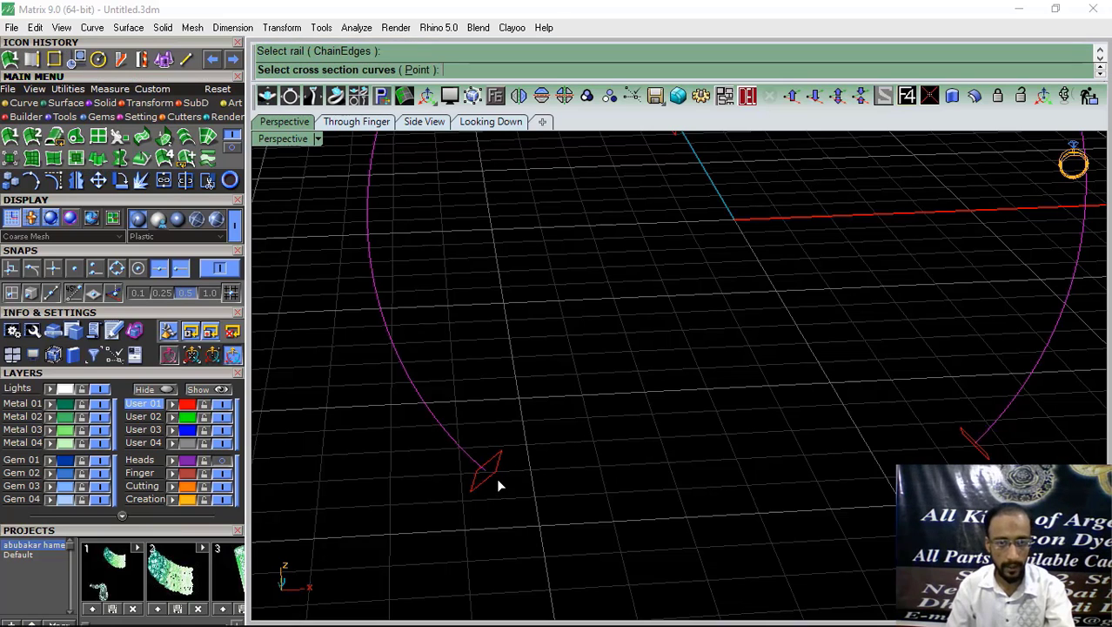
{"action": "left_click", "coordinate": [981, 458]}
{"action": "key", "text": "Return"}
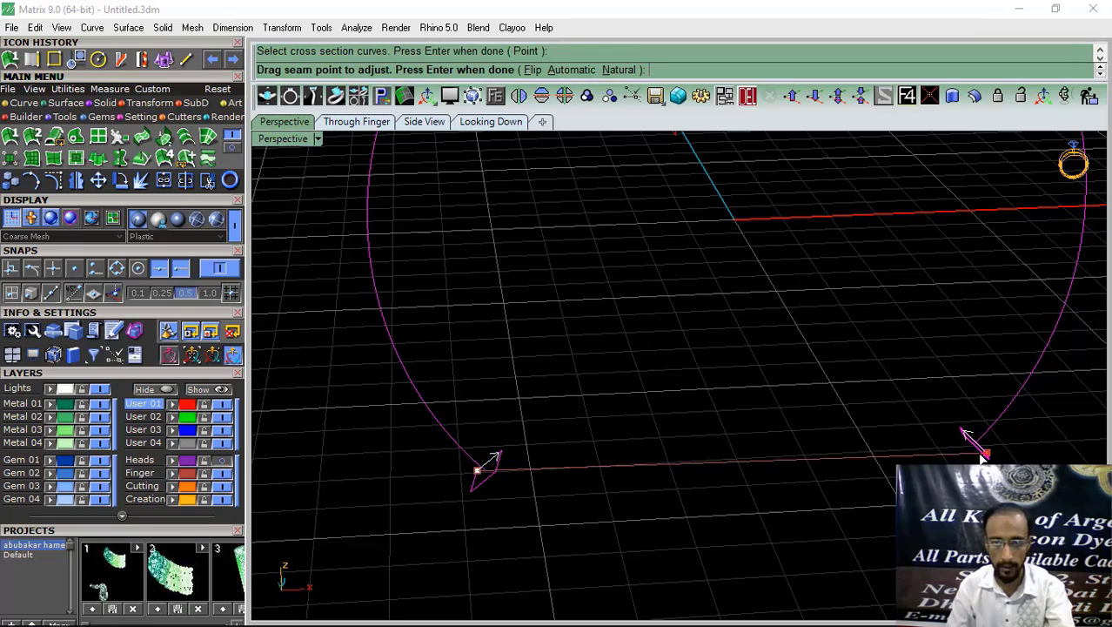
{"action": "right_click_drag", "start_coordinate": [647, 370], "coordinate": [561, 355]}
{"action": "left_click", "coordinate": [862, 514]}
{"action": "mouse_move", "coordinate": [846, 541]}
{"action": "right_mouse_down"}
{"action": "mouse_move", "coordinate": [799, 442]}
{"action": "mouse_move", "coordinate": [712, 480]}
{"action": "right_mouse_up"}
{"action": "key", "text": "ctrl+z"}
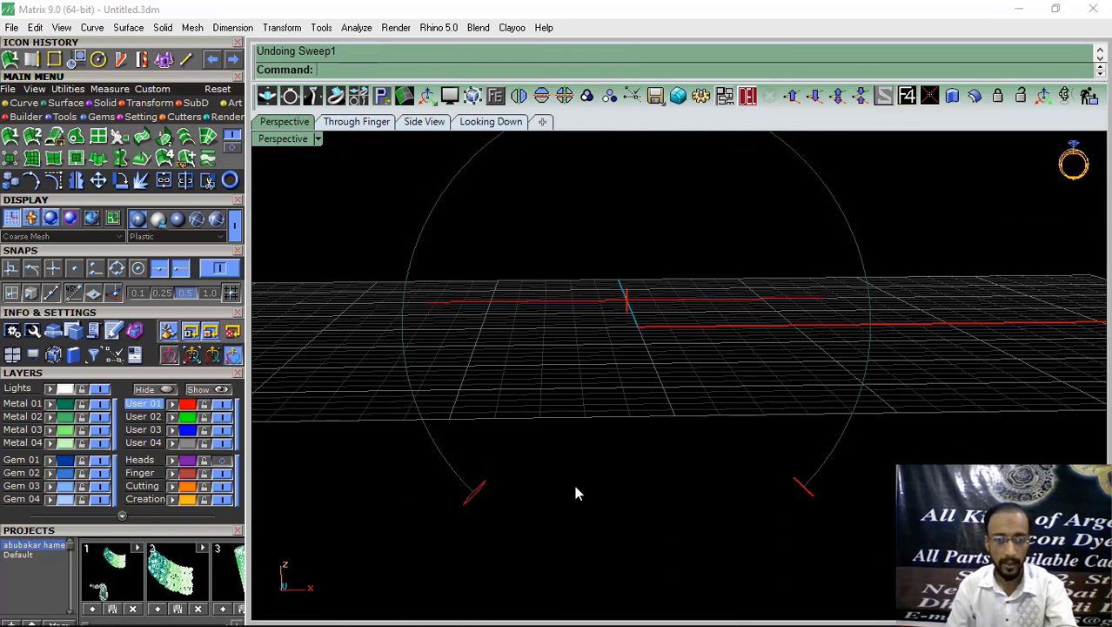
Step: Restore the circle's lower arc and diagonal lines, and delete only the ring's solid lower section with the Heads and Metal 01 layers shown
{"action": "key", "text": "ctrl+z"}
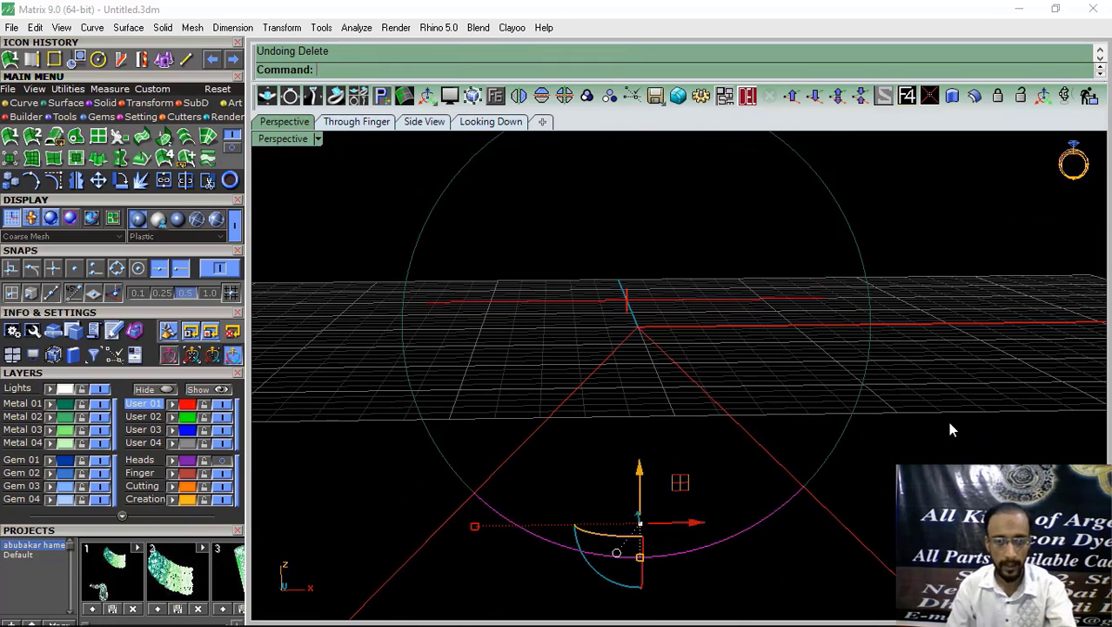
{"action": "key", "text": "Delete"}
{"action": "right_click_drag", "start_coordinate": [660, 510], "coordinate": [637, 484], "text": "shift"}
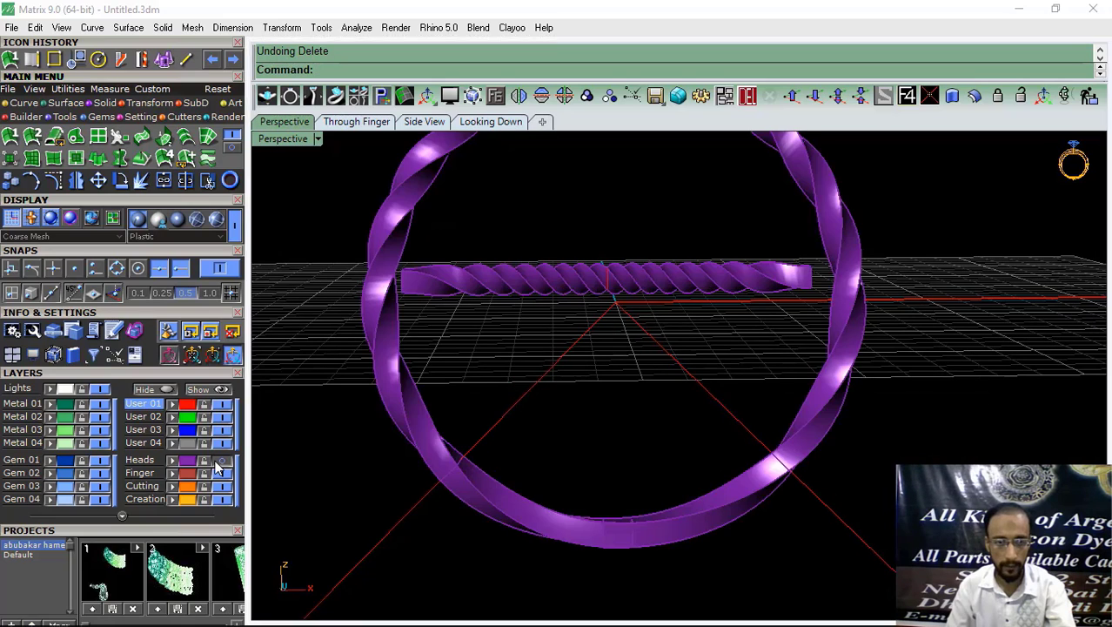
{"action": "right_click_drag", "start_coordinate": [440, 348], "coordinate": [501, 476]}
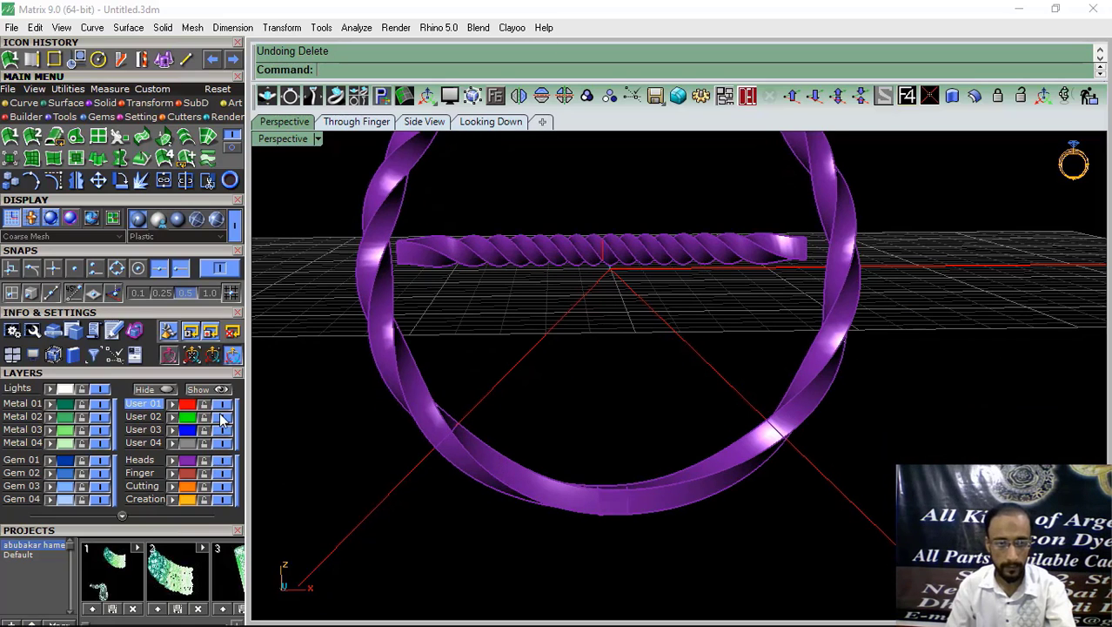
{"action": "left_click", "coordinate": [520, 481]}
{"action": "left_click", "coordinate": [766, 96]}
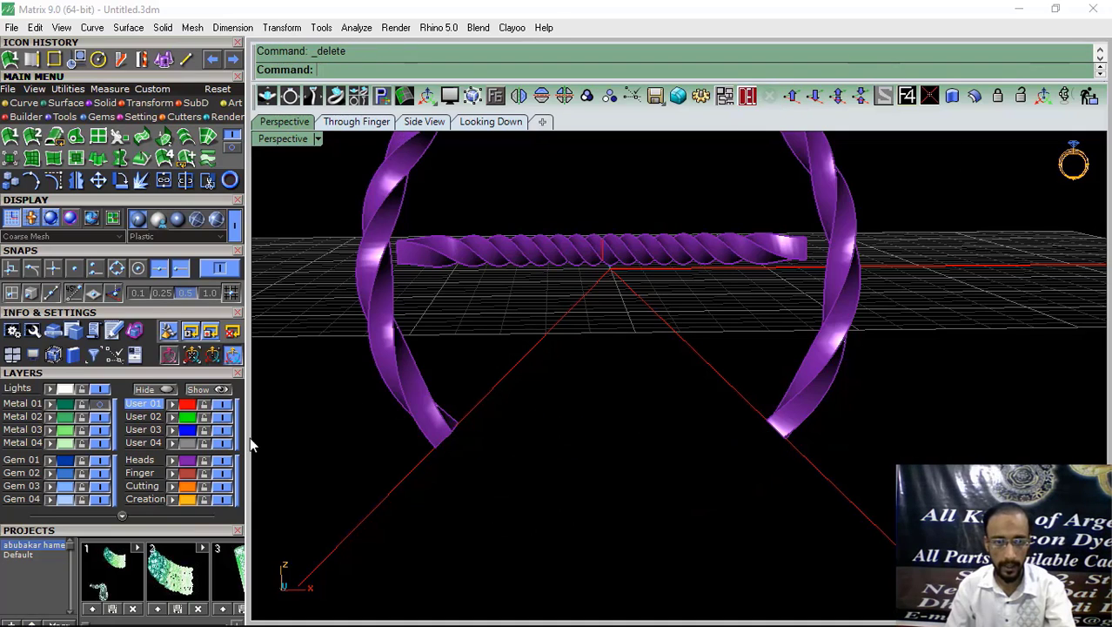
{"action": "left_click", "coordinate": [101, 403]}
{"action": "right_click_drag", "start_coordinate": [369, 362], "coordinate": [456, 370], "text": "shift"}
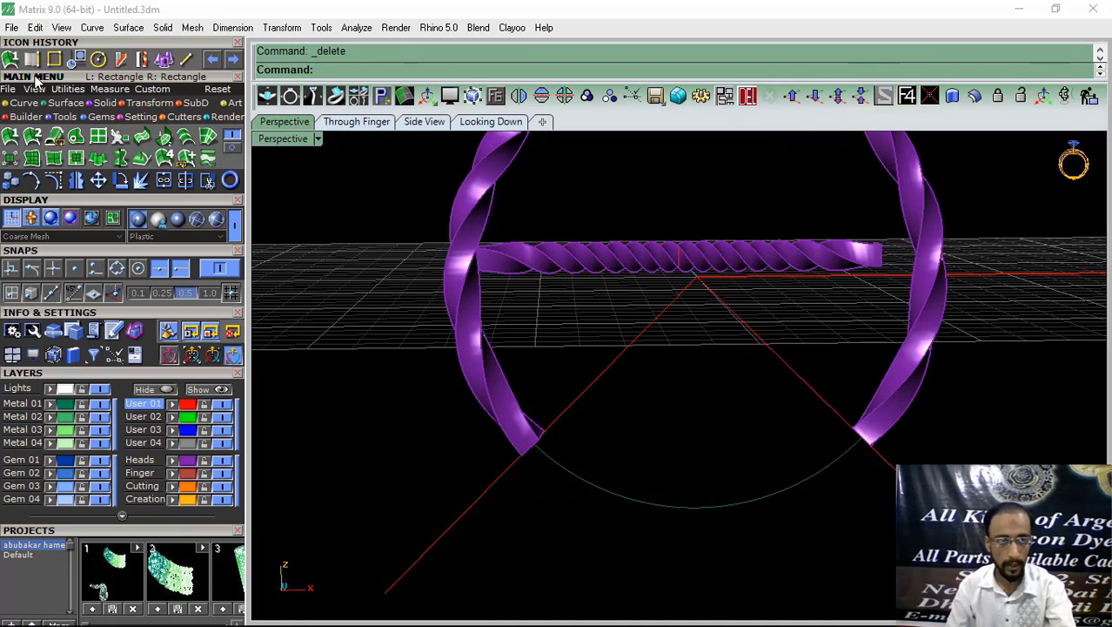
Step: Duplicate the four square edges at each of the ring's two open ends
{"action": "left_click", "coordinate": [177, 162]}
{"action": "right_click_drag", "start_coordinate": [661, 444], "coordinate": [536, 396]}
{"action": "scroll", "coordinate": [505, 409], "scroll_direction": "up", "scroll_amount": 6}
{"action": "left_click", "coordinate": [493, 424]}
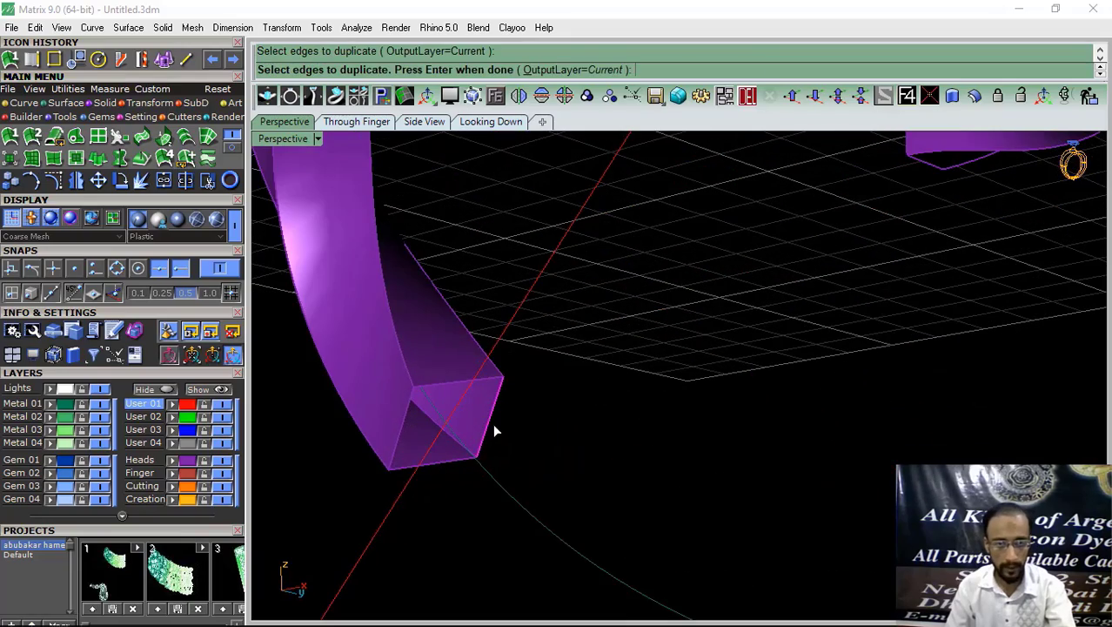
{"action": "left_click", "coordinate": [443, 462]}
{"action": "left_click", "coordinate": [453, 383]}
{"action": "scroll", "coordinate": [600, 283], "scroll_direction": "down", "scroll_amount": 6}
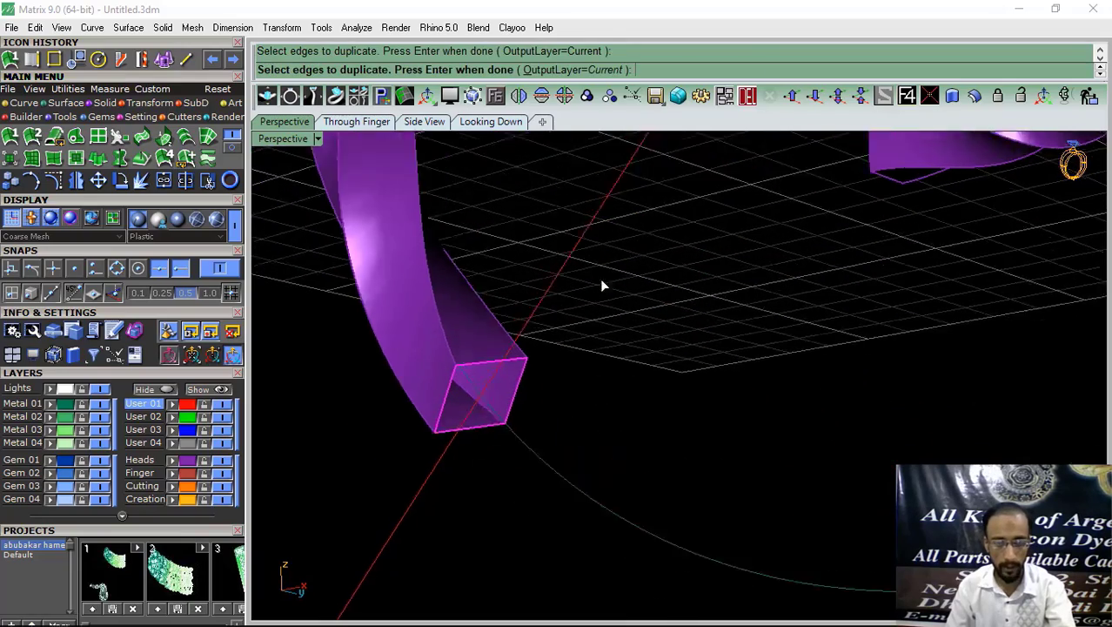
{"action": "right_click_drag", "start_coordinate": [672, 335], "coordinate": [814, 397]}
{"action": "scroll", "coordinate": [715, 360], "scroll_direction": "up", "scroll_amount": 8}
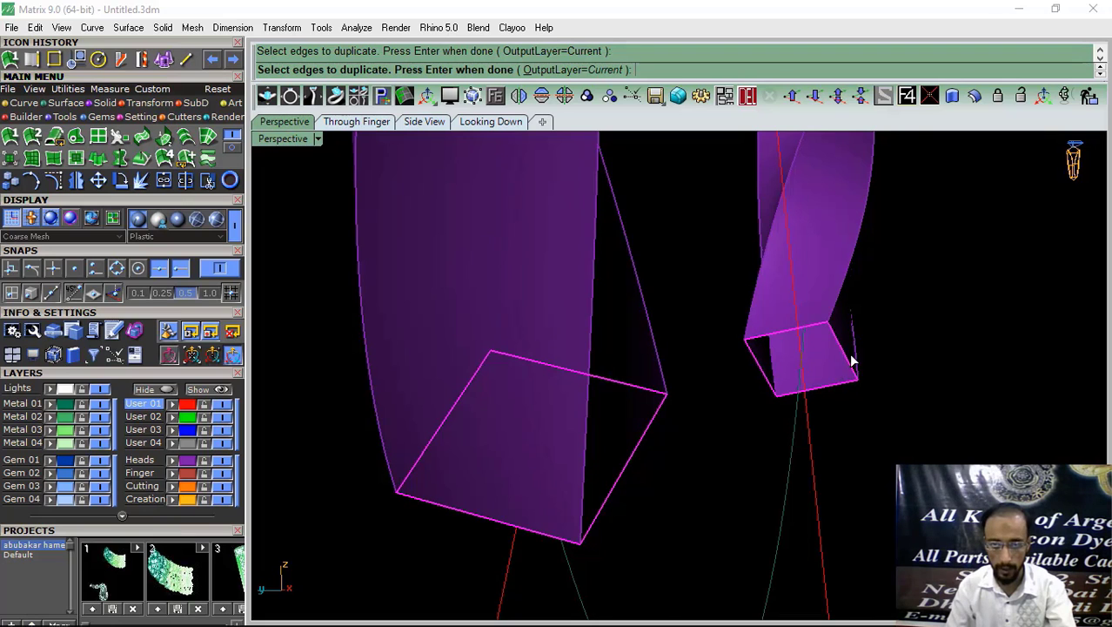
{"action": "scroll", "coordinate": [835, 375], "scroll_direction": "down", "scroll_amount": 7}
{"action": "key", "text": "Return"}
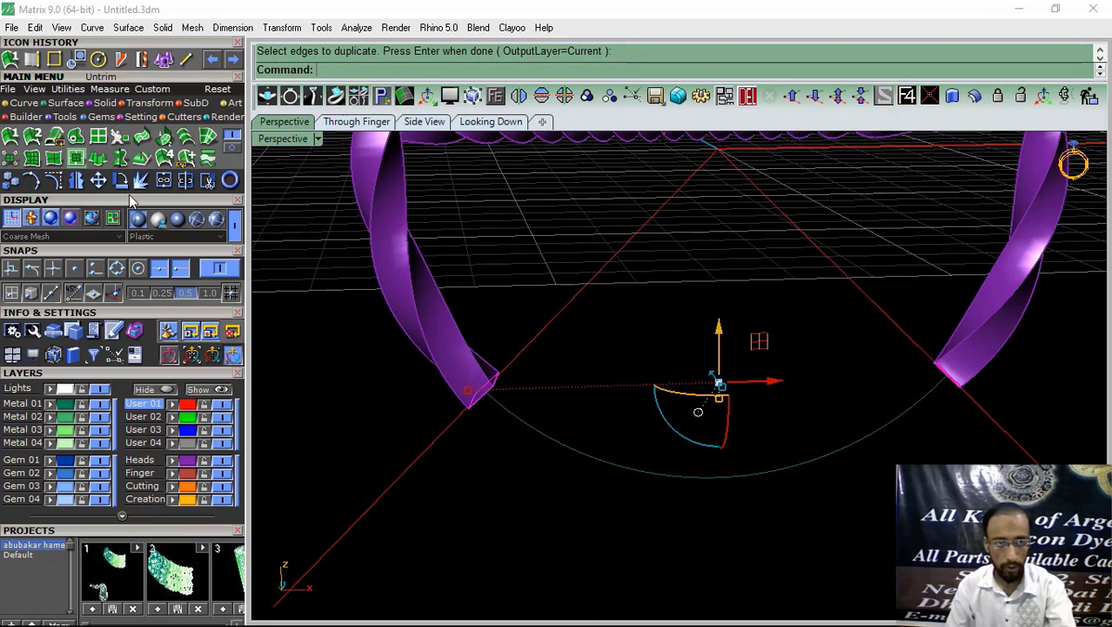
Step: Delete the two diagonal construction lines and hide the Heads layer
{"action": "left_click", "coordinate": [475, 515]}
{"action": "left_click", "coordinate": [487, 383]}
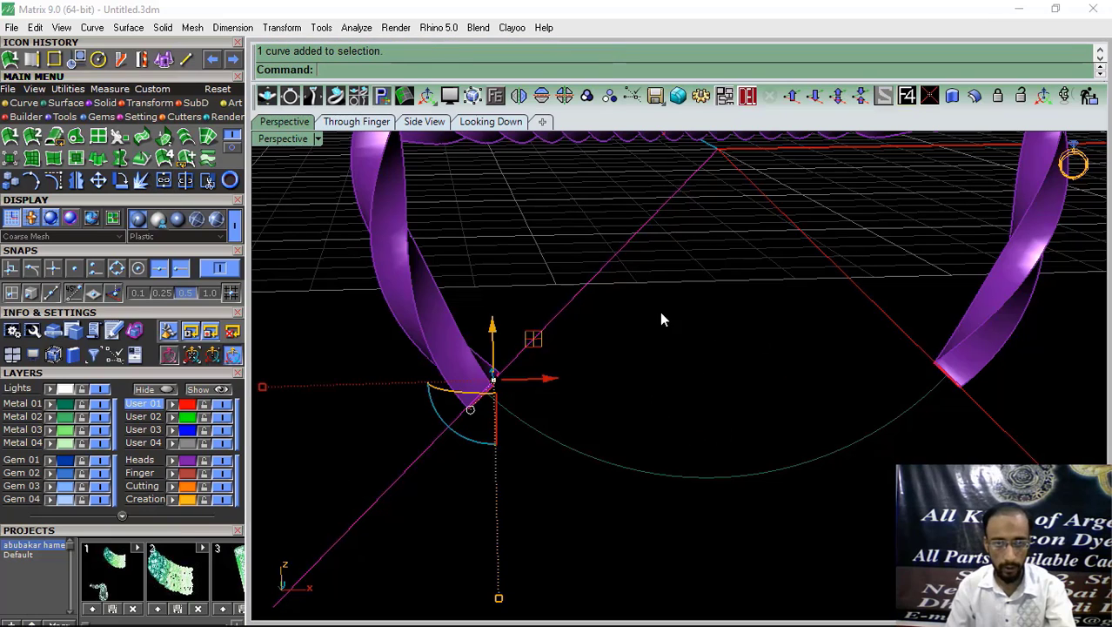
{"action": "key", "text": "Delete"}
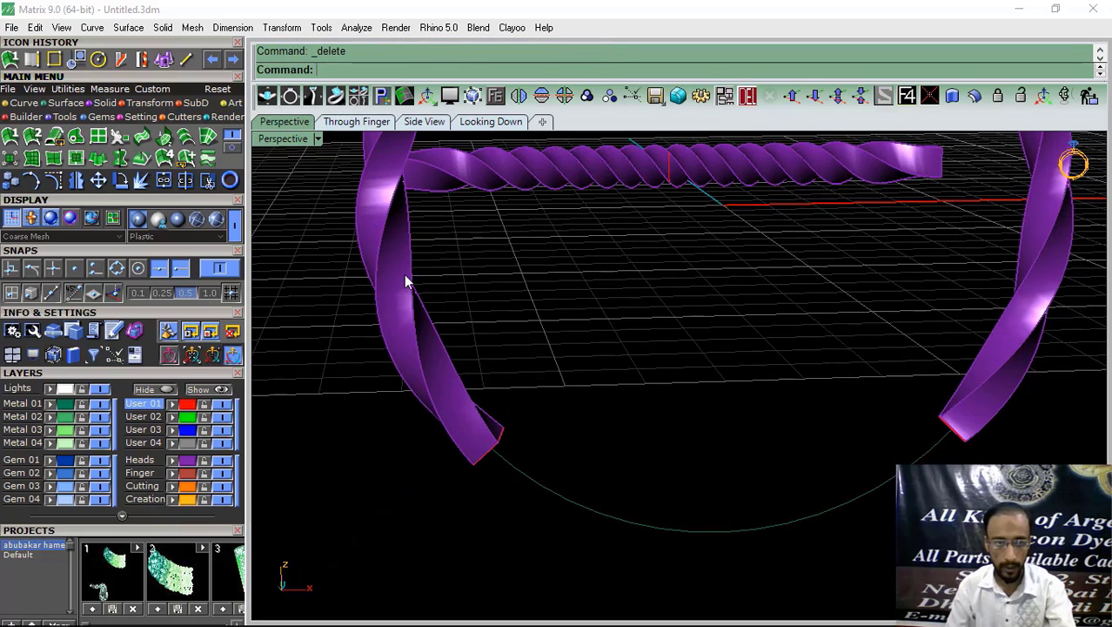
{"action": "left_click", "coordinate": [223, 459]}
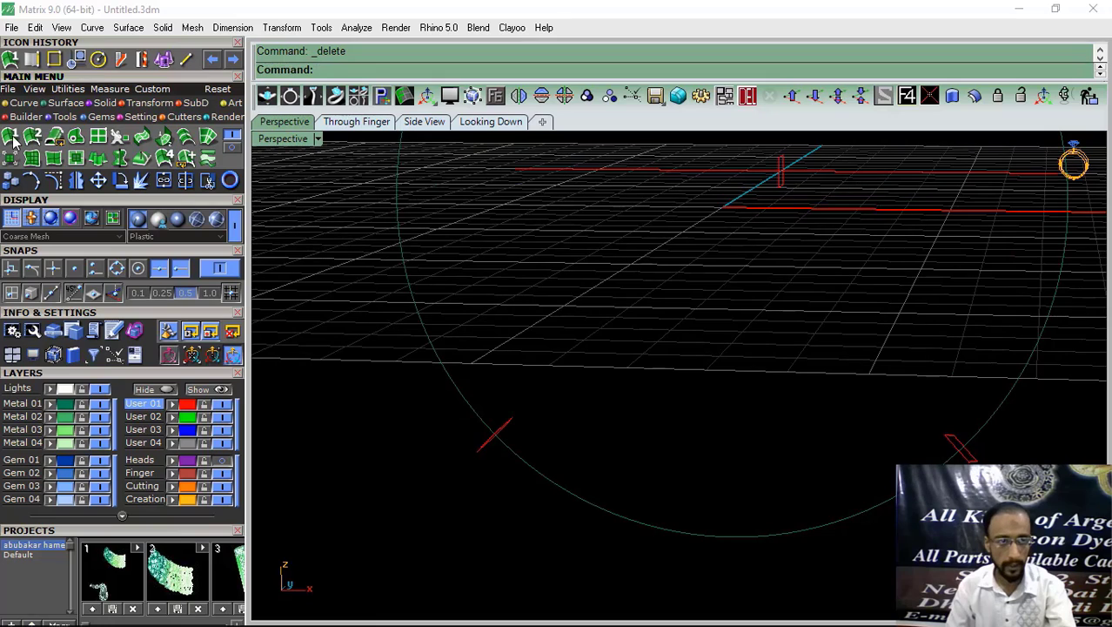
Step: Sweep the two square end profiles along the lower arc with one rail in Freeform style, and show the Heads layer
{"action": "left_click", "coordinate": [10, 137]}
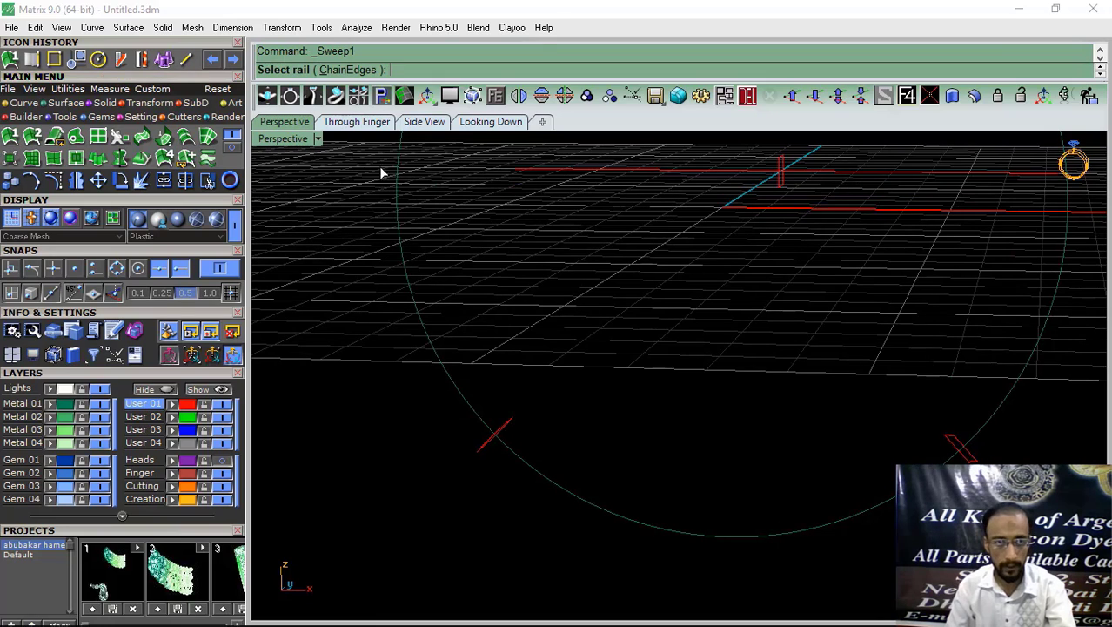
{"action": "left_click", "coordinate": [583, 504]}
{"action": "right_click_drag", "start_coordinate": [581, 437], "coordinate": [490, 448]}
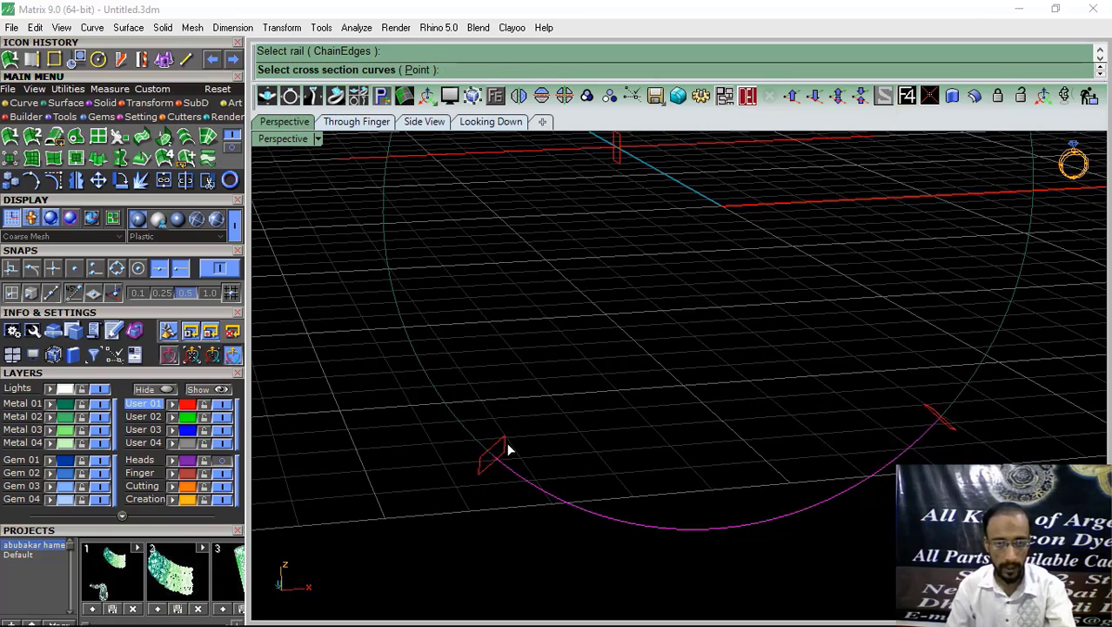
{"action": "left_click", "coordinate": [944, 426]}
{"action": "right_click_drag", "start_coordinate": [874, 431], "coordinate": [775, 425]}
{"action": "key", "text": "Return"}
{"action": "key", "text": "Return"}
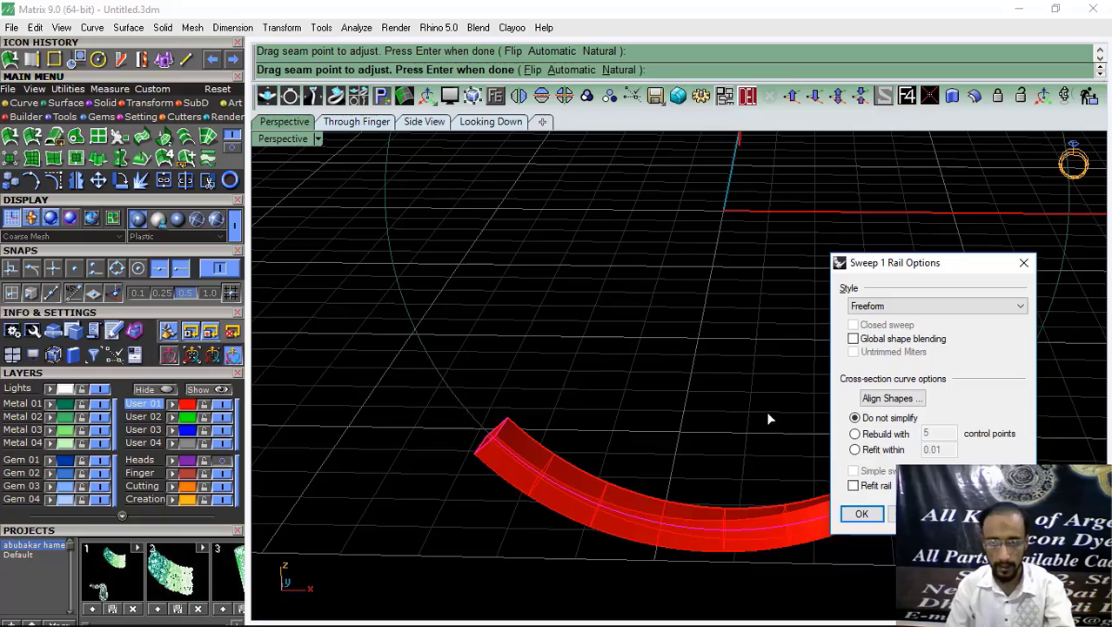
{"action": "left_click", "coordinate": [859, 513]}
{"action": "right_click_drag", "start_coordinate": [712, 337], "coordinate": [740, 487]}
{"action": "left_click", "coordinate": [225, 461]}
Step: Examine how the swept bottom section meets the twisted ring at both ends, from several angles
{"action": "right_click_drag", "start_coordinate": [640, 440], "coordinate": [721, 462]}
{"action": "scroll", "coordinate": [722, 462], "scroll_direction": "up", "scroll_amount": 5}
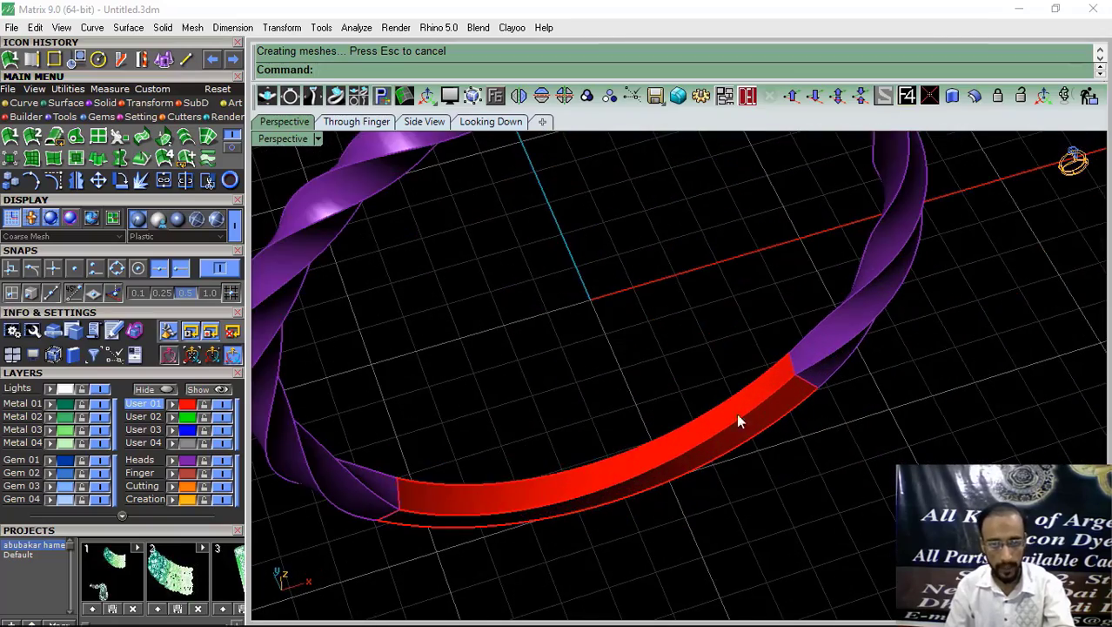
{"action": "scroll", "coordinate": [688, 450], "scroll_direction": "down", "scroll_amount": 5}
{"action": "right_click_drag", "start_coordinate": [712, 410], "coordinate": [739, 329]}
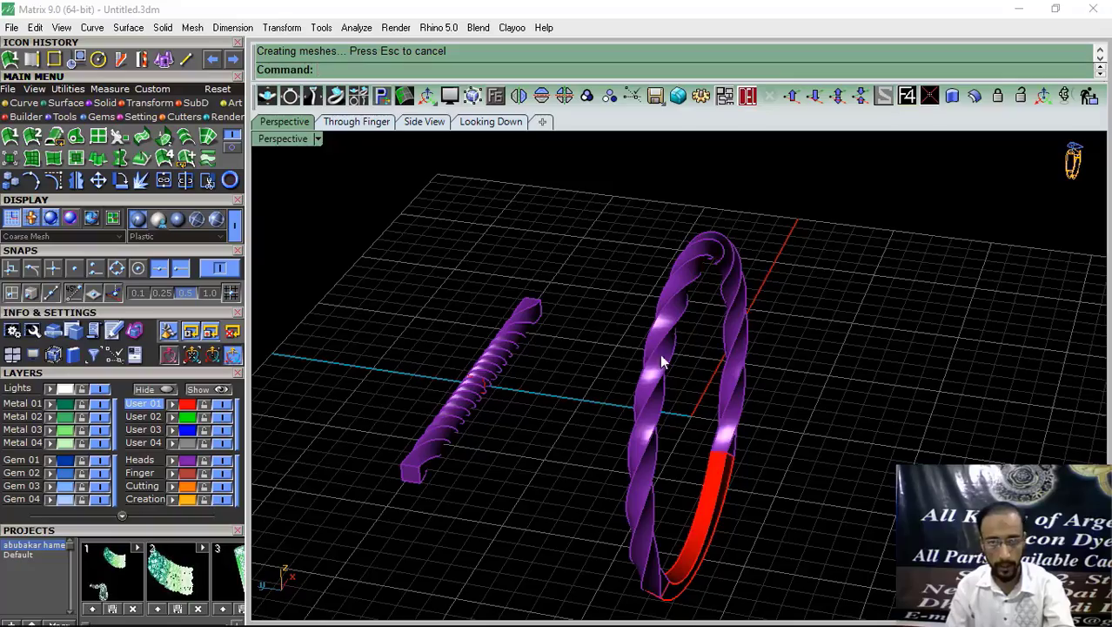
{"action": "right_click_drag", "start_coordinate": [721, 272], "coordinate": [611, 565]}
{"action": "scroll", "coordinate": [593, 414], "scroll_direction": "up", "scroll_amount": 7}
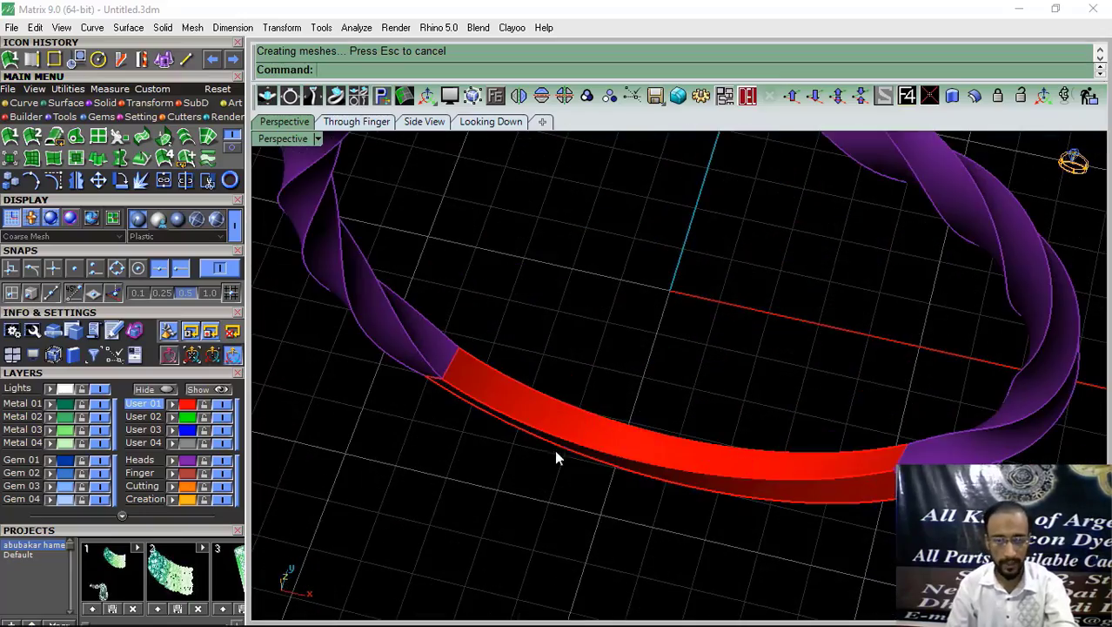
{"action": "scroll", "coordinate": [557, 459], "scroll_direction": "down", "scroll_amount": 6}
{"action": "right_click_drag", "start_coordinate": [710, 399], "coordinate": [755, 449]}
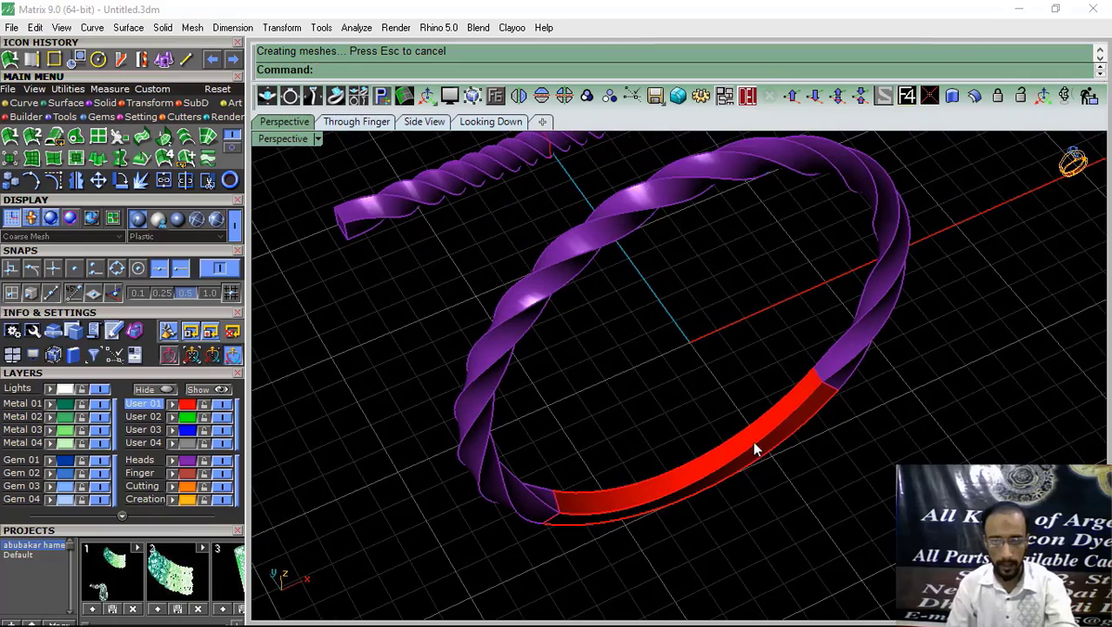
{"action": "right_click_drag", "start_coordinate": [619, 488], "coordinate": [867, 257]}
{"action": "scroll", "coordinate": [740, 462], "scroll_direction": "up", "scroll_amount": 5}
{"action": "scroll", "coordinate": [756, 433], "scroll_direction": "down", "scroll_amount": 4}
{"action": "right_click_drag", "start_coordinate": [614, 309], "coordinate": [641, 426]}
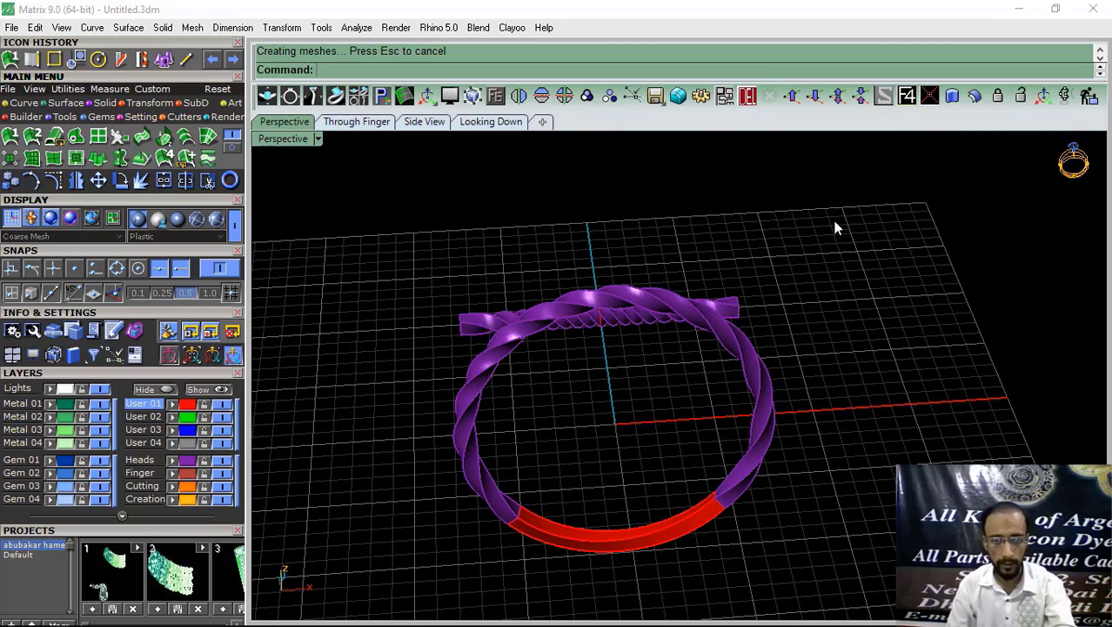
{"action": "right_click_drag", "start_coordinate": [692, 271], "coordinate": [623, 322]}
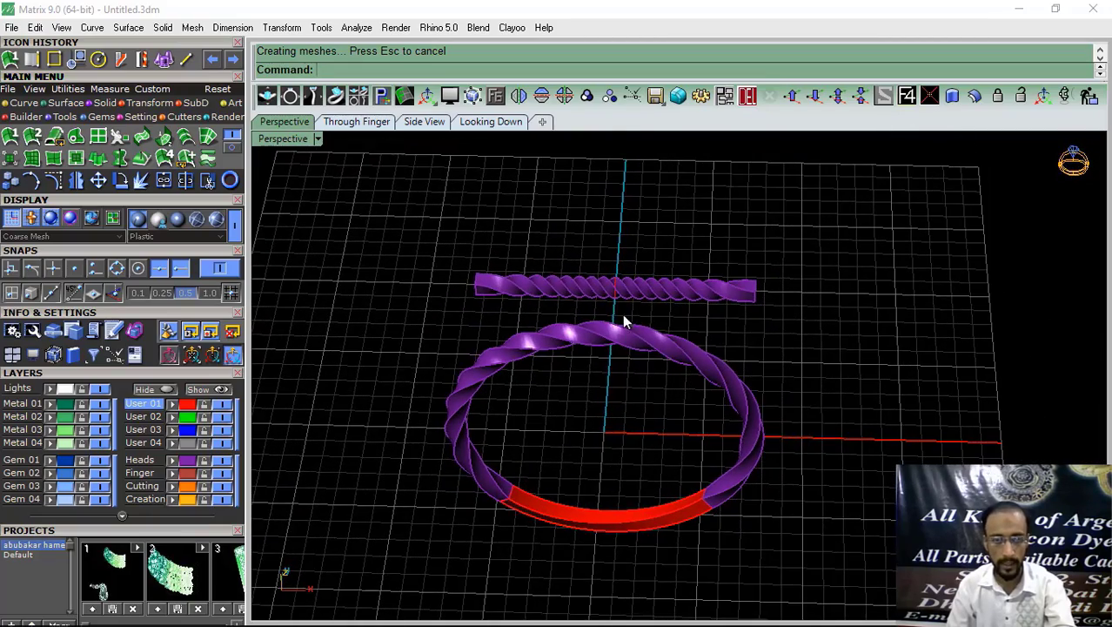
Step: Undo the bottom sweep and the preceding ring edits, back to the uncut ring with its gap at the side
{"action": "key", "text": "ctrl+z"}
{"action": "key", "text": "ctrl+z"}
{"action": "key", "text": "ctrl+z"}
{"action": "key", "text": "ctrl+z"}
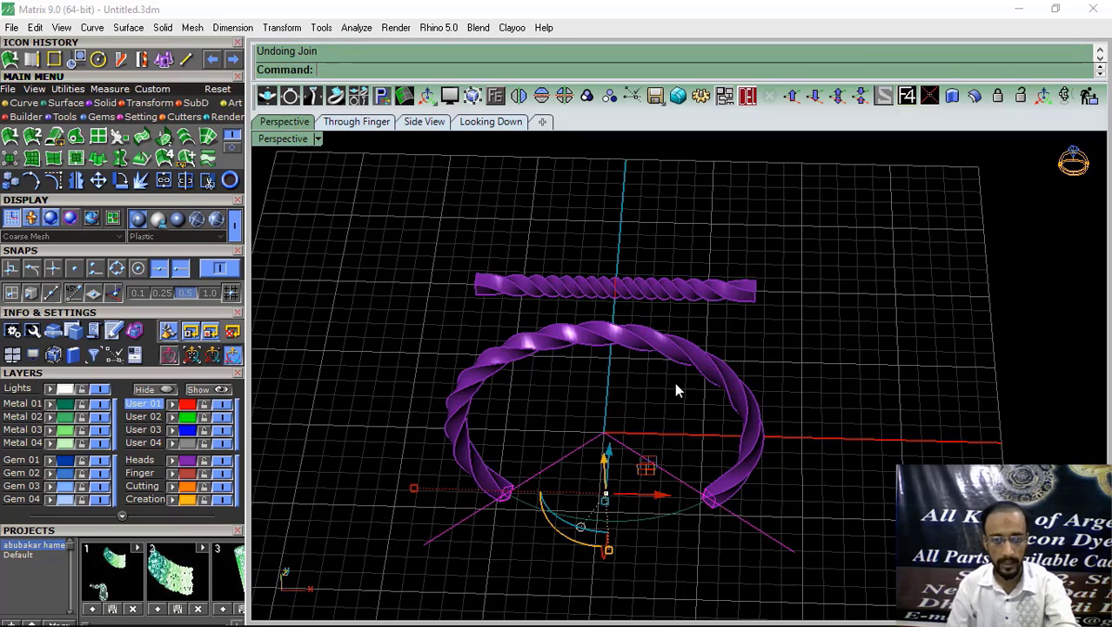
{"action": "key", "text": "ctrl+z"}
{"action": "key", "text": "ctrl+z"}
{"action": "key", "text": "ctrl+z"}
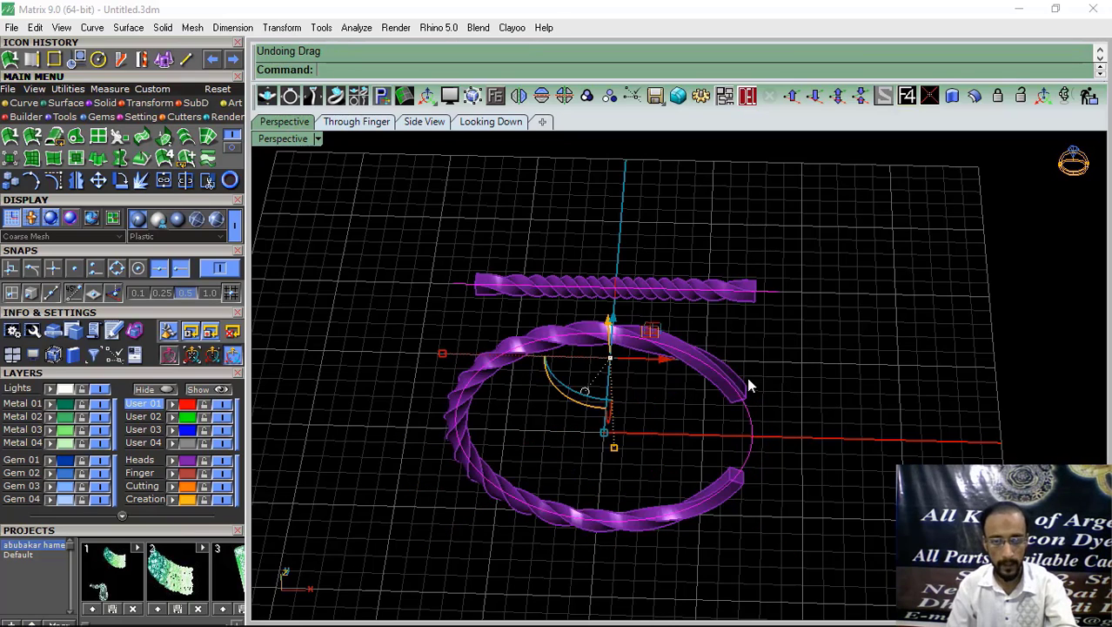
Step: Undo the bar's shaping around the circle and its twist, back to the straight square bar
{"action": "right_click_drag", "start_coordinate": [619, 382], "coordinate": [701, 385]}
{"action": "key", "text": "ctrl+z"}
{"action": "key", "text": "ctrl+z"}
{"action": "key", "text": "ctrl+z"}
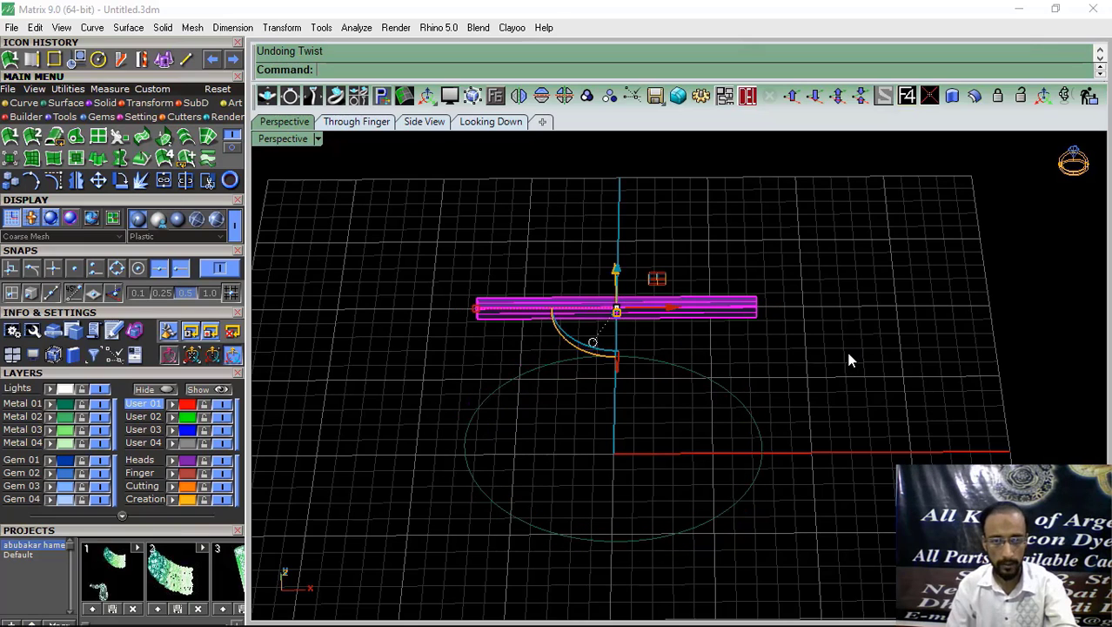
{"action": "key", "text": "Escape"}
Step: Start a Twist on the straight square bar, placing the twist axis between points on its two end faces
{"action": "scroll", "coordinate": [554, 324], "scroll_direction": "up", "scroll_amount": 3}
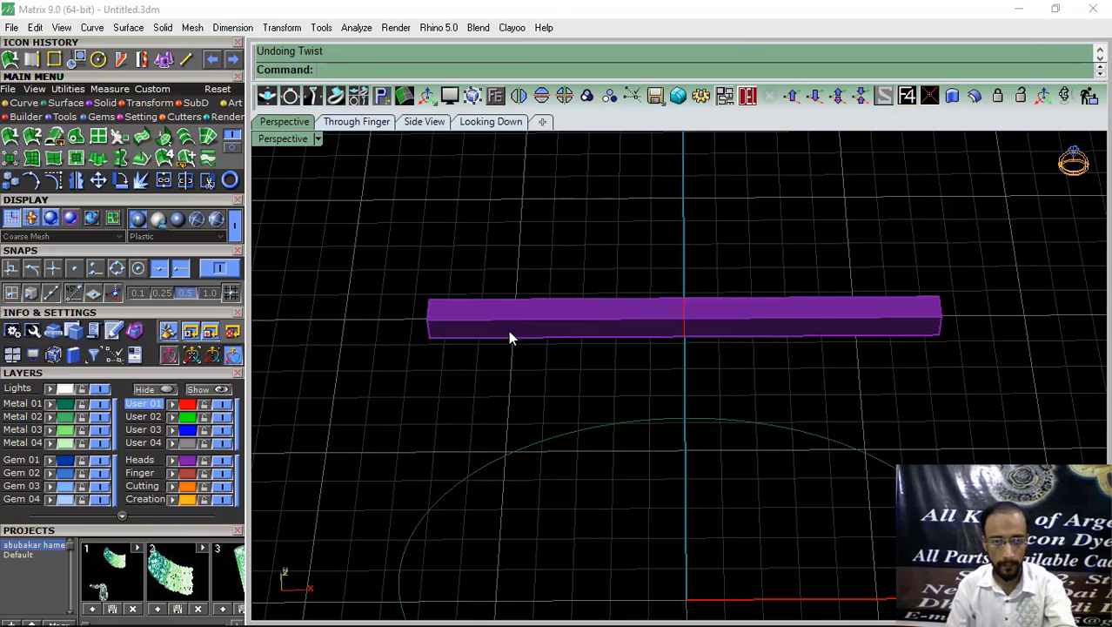
{"action": "right_click_drag", "start_coordinate": [497, 339], "coordinate": [437, 392]}
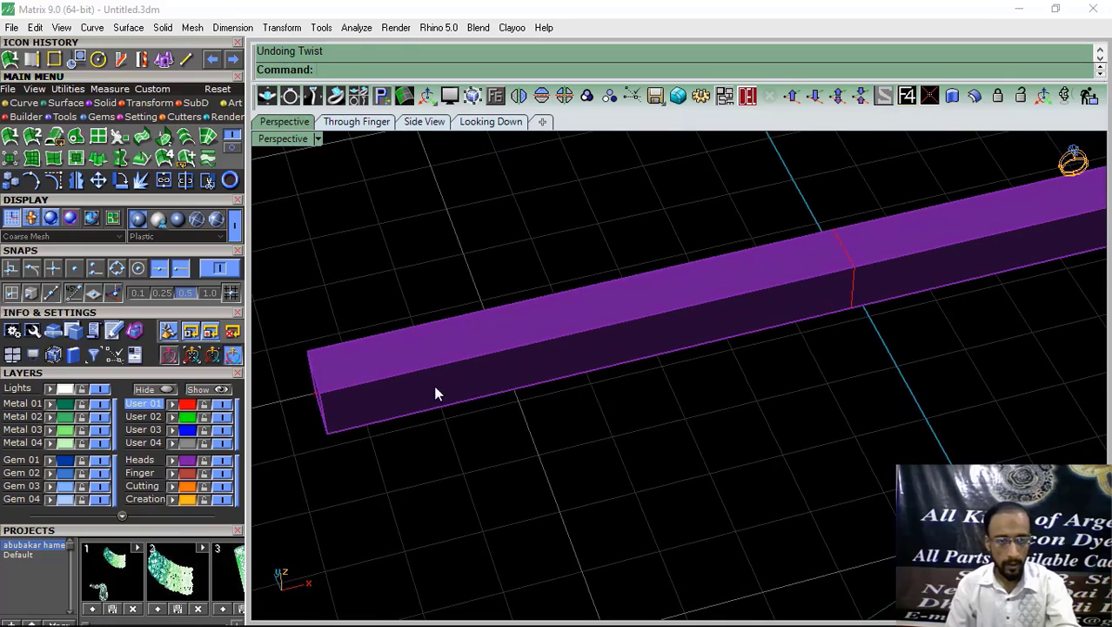
{"action": "left_click", "coordinate": [427, 405]}
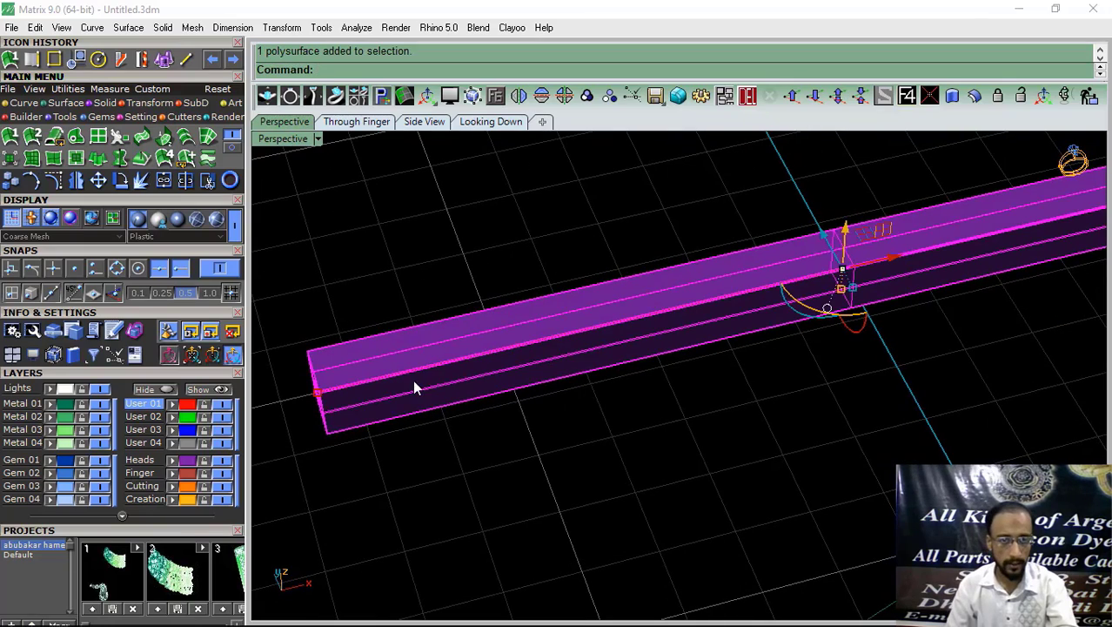
{"action": "left_click", "coordinate": [145, 66]}
{"action": "scroll", "coordinate": [527, 311], "scroll_direction": "down", "scroll_amount": 6}
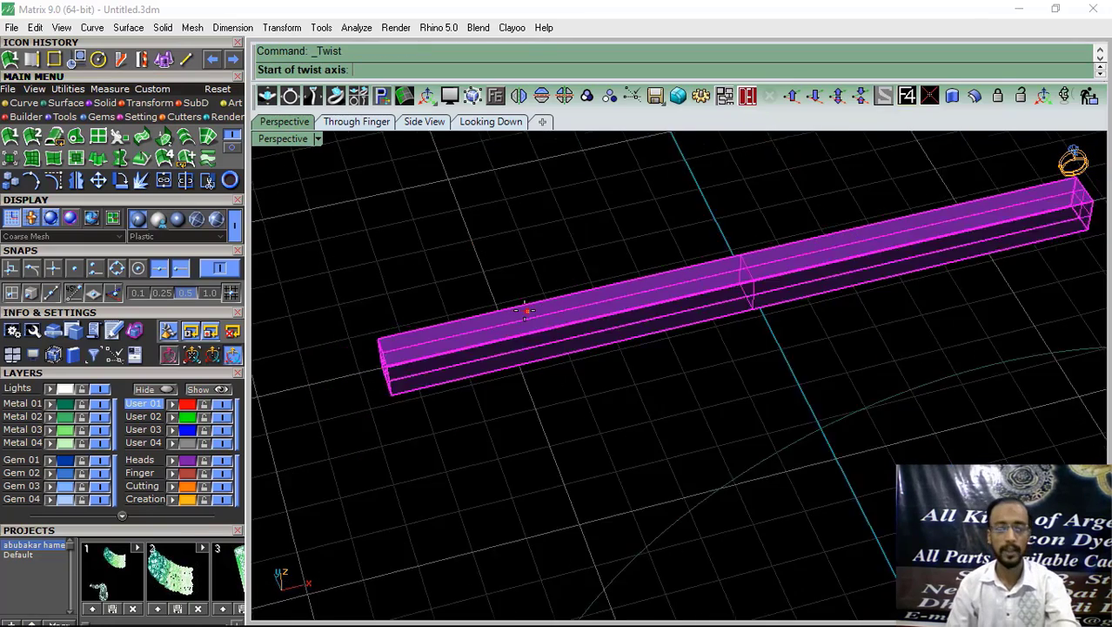
{"action": "right_click_drag", "start_coordinate": [556, 313], "coordinate": [640, 414]}
{"action": "scroll", "coordinate": [930, 326], "scroll_direction": "up", "scroll_amount": 5}
{"action": "scroll", "coordinate": [929, 326], "scroll_direction": "up", "scroll_amount": 3}
{"action": "left_click", "coordinate": [664, 363]}
{"action": "scroll", "coordinate": [925, 334], "scroll_direction": "down", "scroll_amount": 8}
{"action": "scroll", "coordinate": [533, 389], "scroll_direction": "up", "scroll_amount": 8}
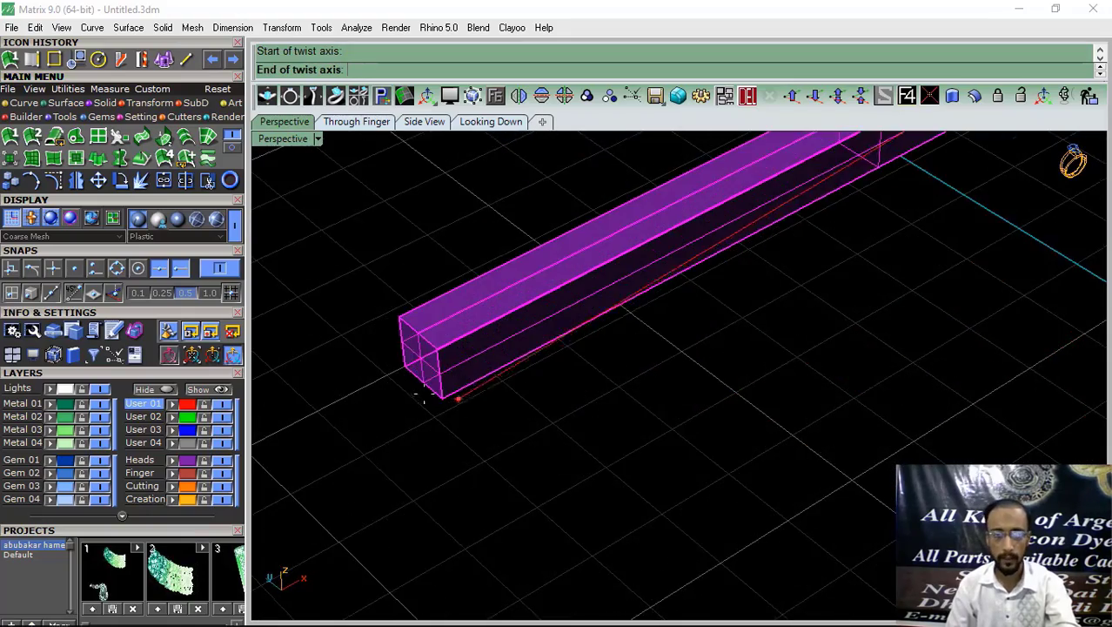
{"action": "scroll", "coordinate": [424, 394], "scroll_direction": "up", "scroll_amount": 3}
{"action": "left_click", "coordinate": [414, 332]}
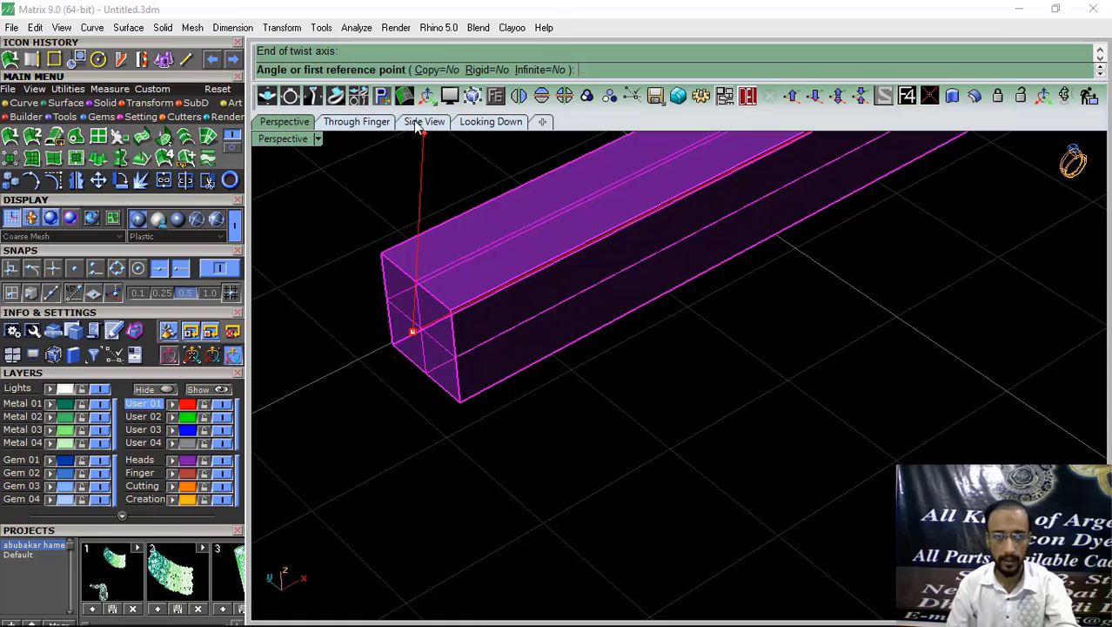
Step: Try to twist the bar about that axis, picking both angle reference points in the side view
{"action": "left_click", "coordinate": [419, 123]}
{"action": "left_click", "coordinate": [621, 312]}
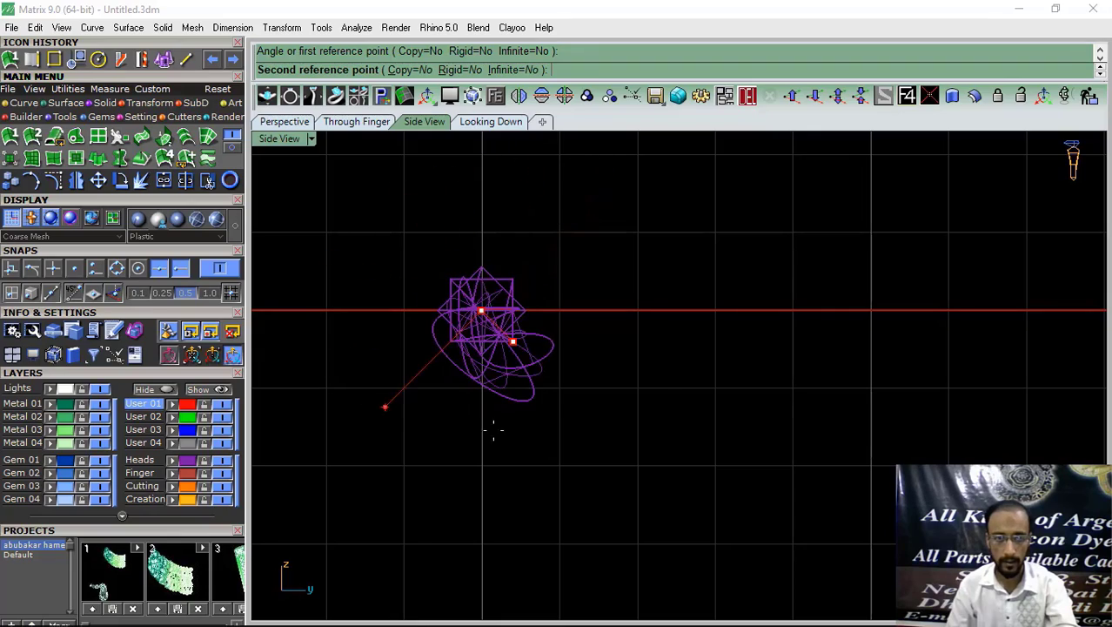
{"action": "left_click", "coordinate": [731, 313]}
{"action": "left_click", "coordinate": [269, 123]}
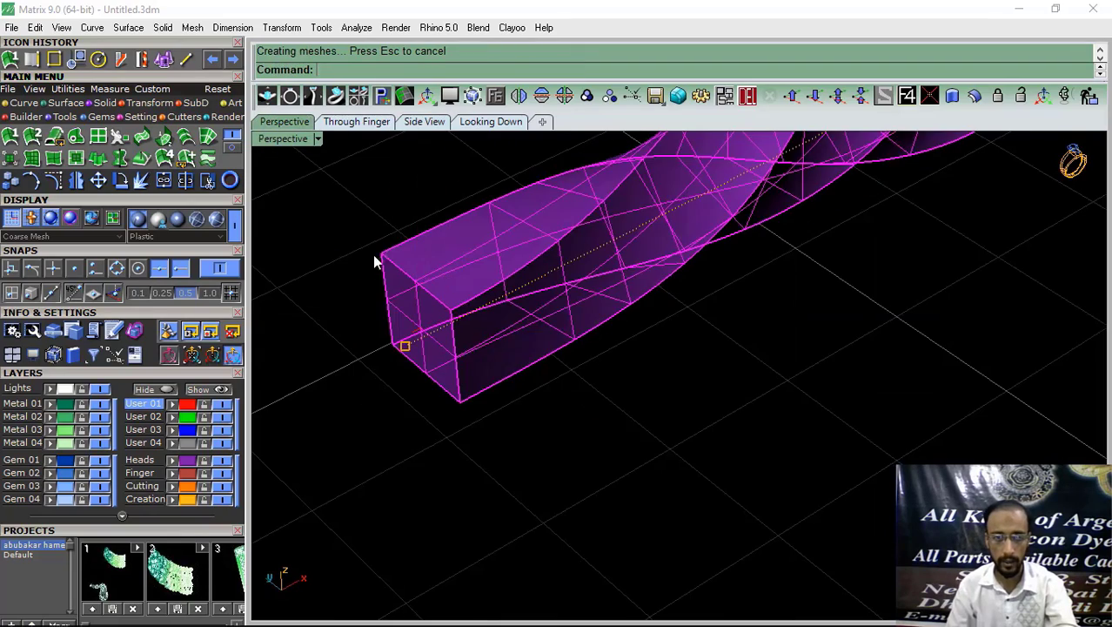
{"action": "left_click", "coordinate": [376, 259]}
Step: Check the twisted bar and undo the last twist
{"action": "scroll", "coordinate": [519, 402], "scroll_direction": "down", "scroll_amount": 6}
{"action": "right_click_drag", "start_coordinate": [524, 402], "coordinate": [681, 383]}
{"action": "scroll", "coordinate": [760, 311], "scroll_direction": "up", "scroll_amount": 6}
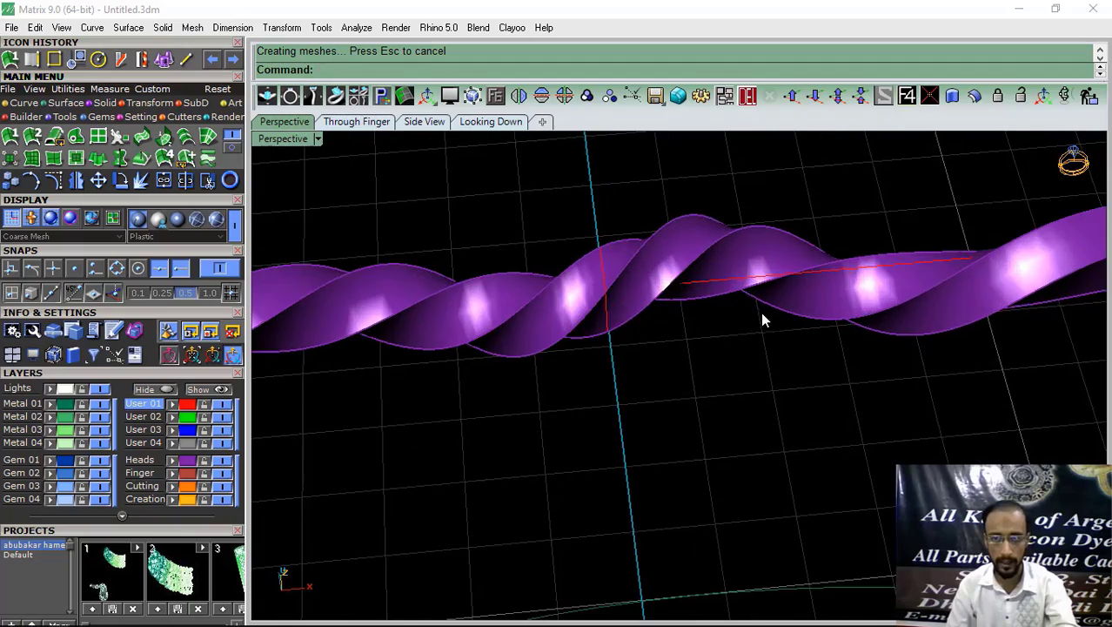
{"action": "key", "text": "ctrl+z"}
{"action": "left_click", "coordinate": [709, 383]}
Step: Start a new Twist on the square bar with its axis running between the centres of both end faces
{"action": "left_click", "coordinate": [679, 310]}
{"action": "scroll", "coordinate": [680, 315], "scroll_direction": "down", "scroll_amount": 6}
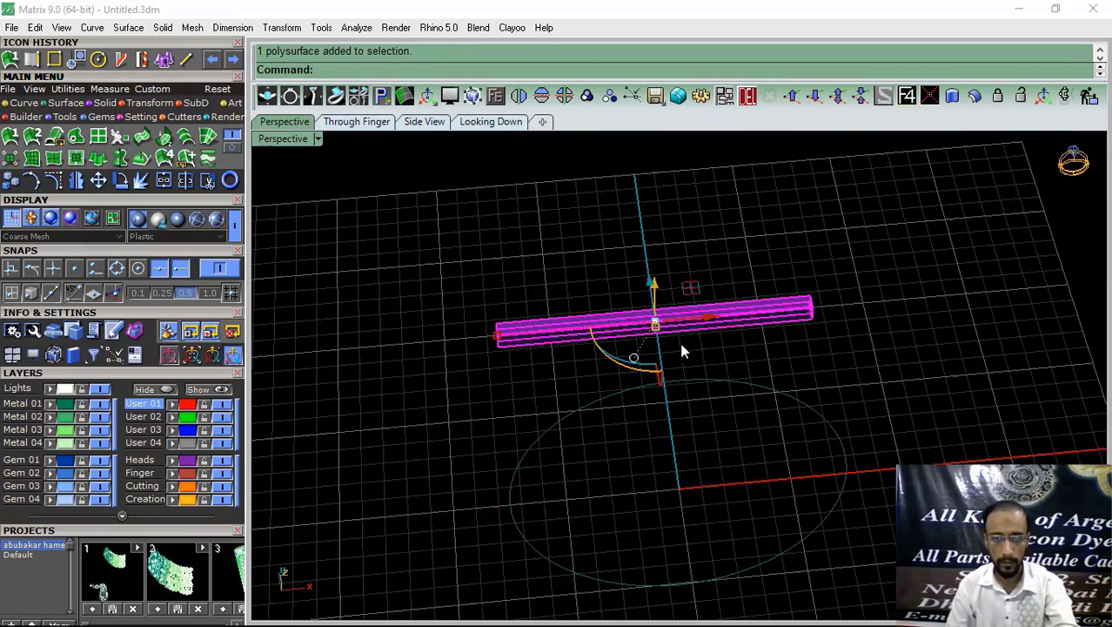
{"action": "left_click", "coordinate": [142, 61]}
{"action": "right_click_drag", "start_coordinate": [661, 331], "coordinate": [766, 348]}
{"action": "scroll", "coordinate": [764, 342], "scroll_direction": "up", "scroll_amount": 5}
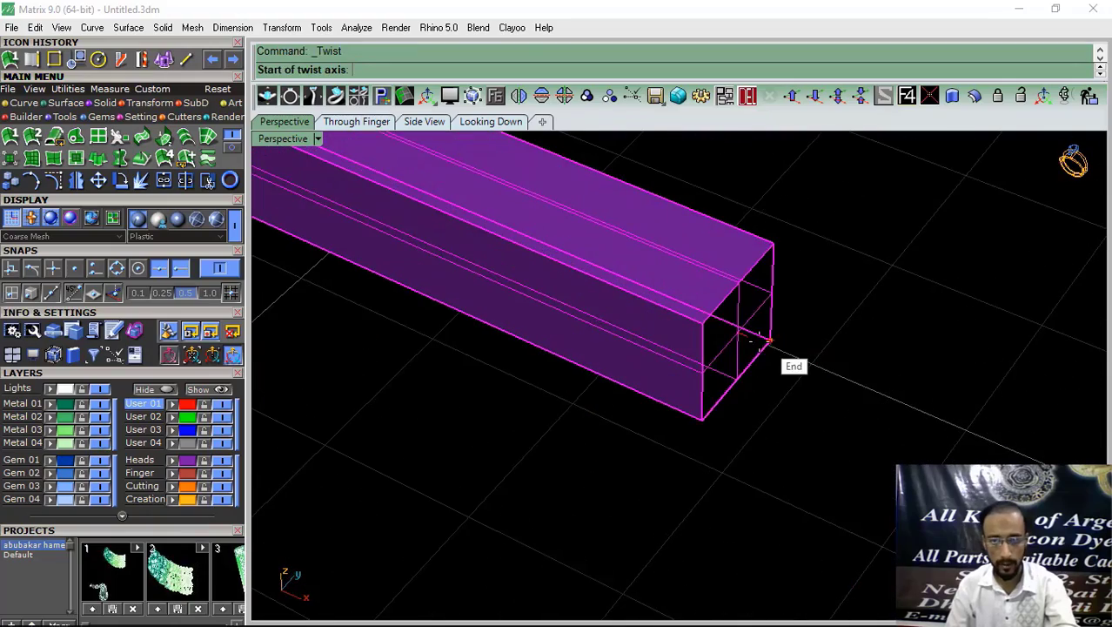
{"action": "left_click", "coordinate": [740, 334]}
{"action": "scroll", "coordinate": [814, 369], "scroll_direction": "down", "scroll_amount": 7}
{"action": "right_click_drag", "start_coordinate": [561, 373], "coordinate": [837, 359]}
{"action": "scroll", "coordinate": [502, 501], "scroll_direction": "up", "scroll_amount": 3}
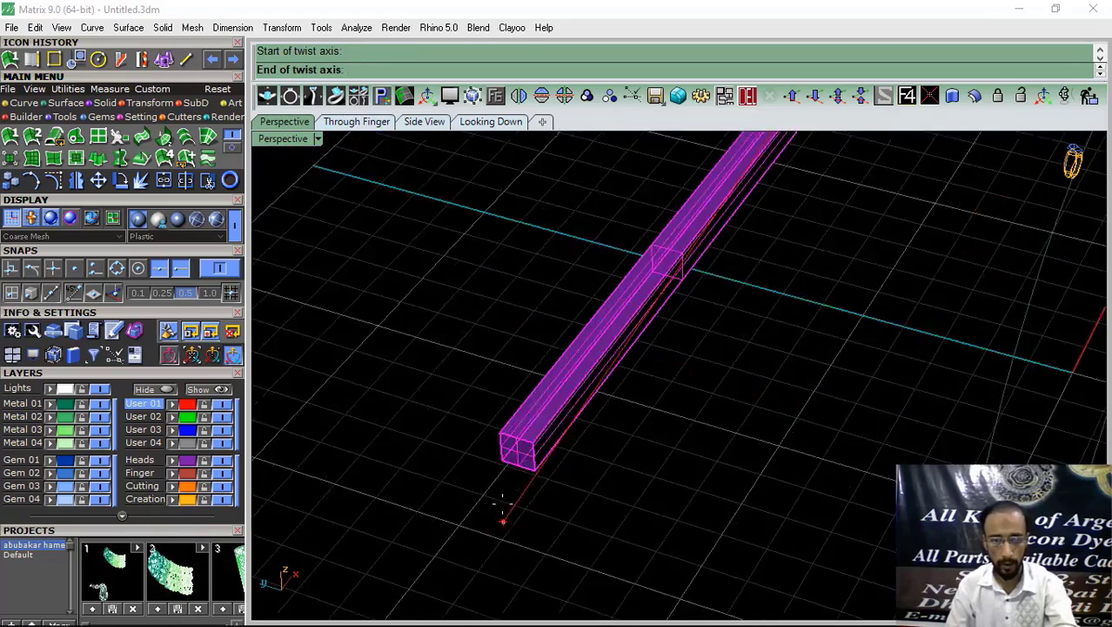
{"action": "scroll", "coordinate": [502, 503], "scroll_direction": "up", "scroll_amount": 4}
{"action": "left_click", "coordinate": [555, 308]}
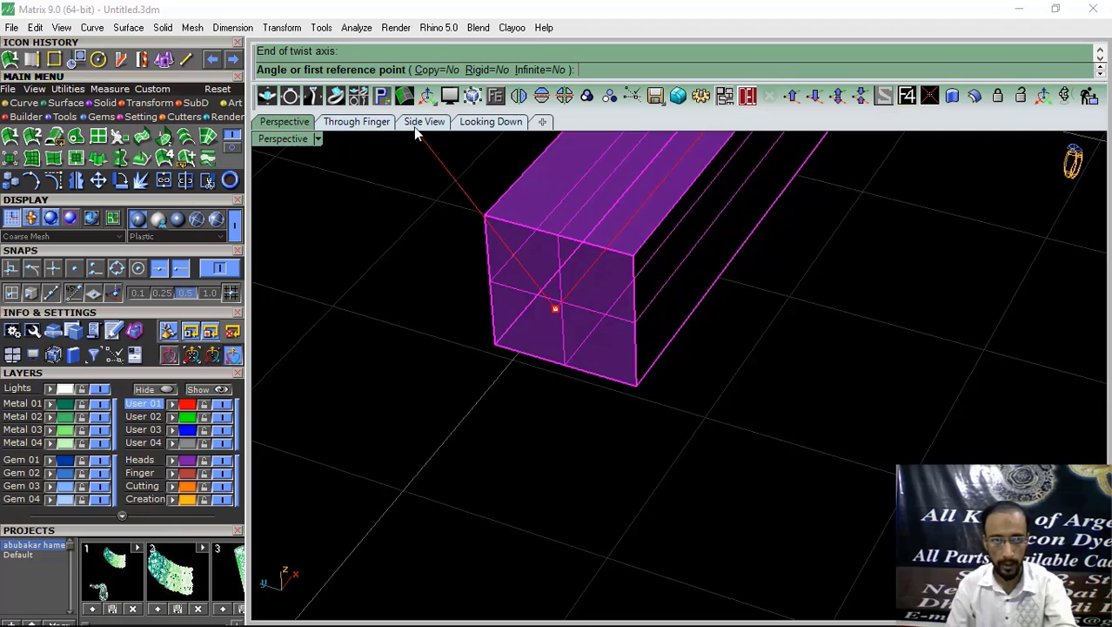
Step: Twist the square bar about its centre axis in whole turns, with horizontally aligned reference points in the side view
{"action": "left_click", "coordinate": [423, 121]}
{"action": "left_click", "coordinate": [576, 308]}
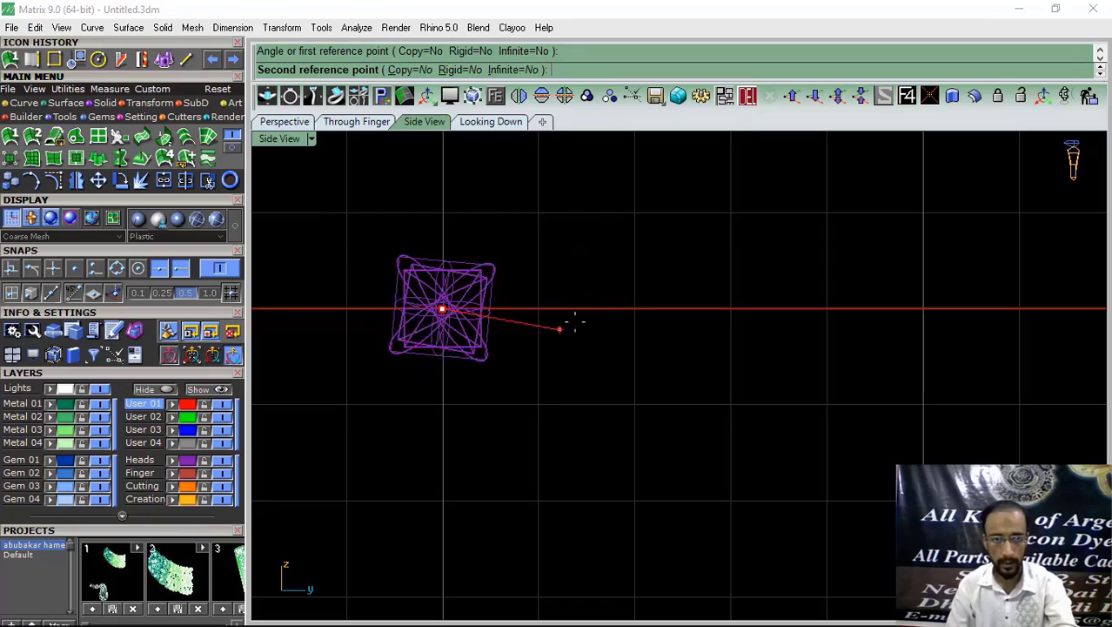
{"action": "left_click", "coordinate": [609, 310]}
{"action": "left_click", "coordinate": [278, 124]}
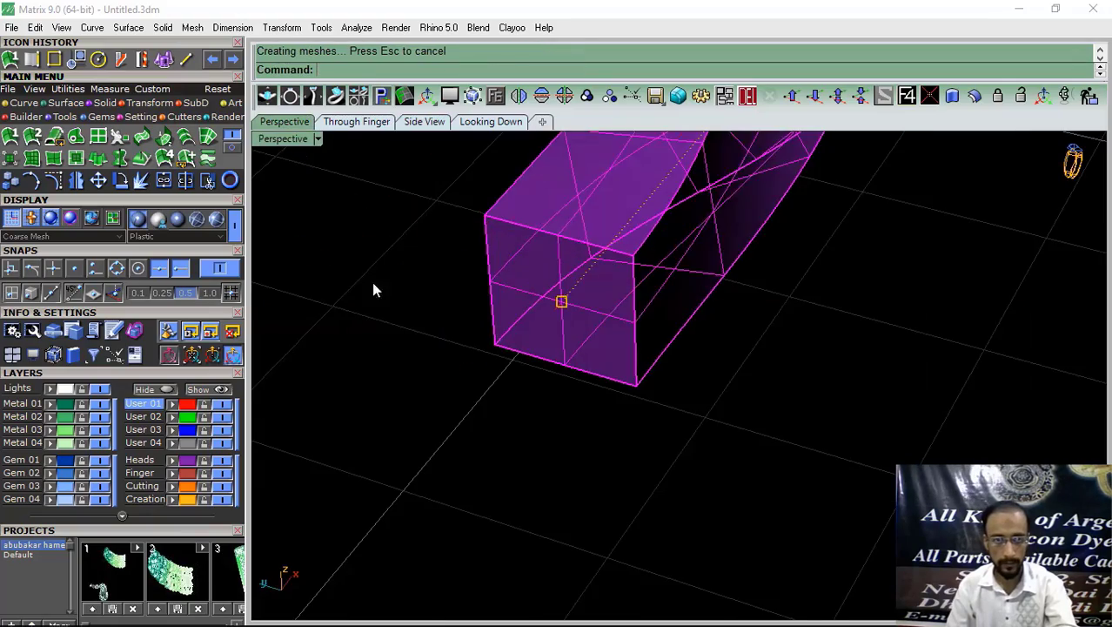
{"action": "left_click", "coordinate": [374, 284]}
Step: Duplicate the four long spiral edges of the twisted bar as curves
{"action": "scroll", "coordinate": [810, 401], "scroll_direction": "down", "scroll_amount": 6}
{"action": "right_click_drag", "start_coordinate": [815, 403], "coordinate": [626, 415]}
{"action": "scroll", "coordinate": [624, 383], "scroll_direction": "up", "scroll_amount": 4}
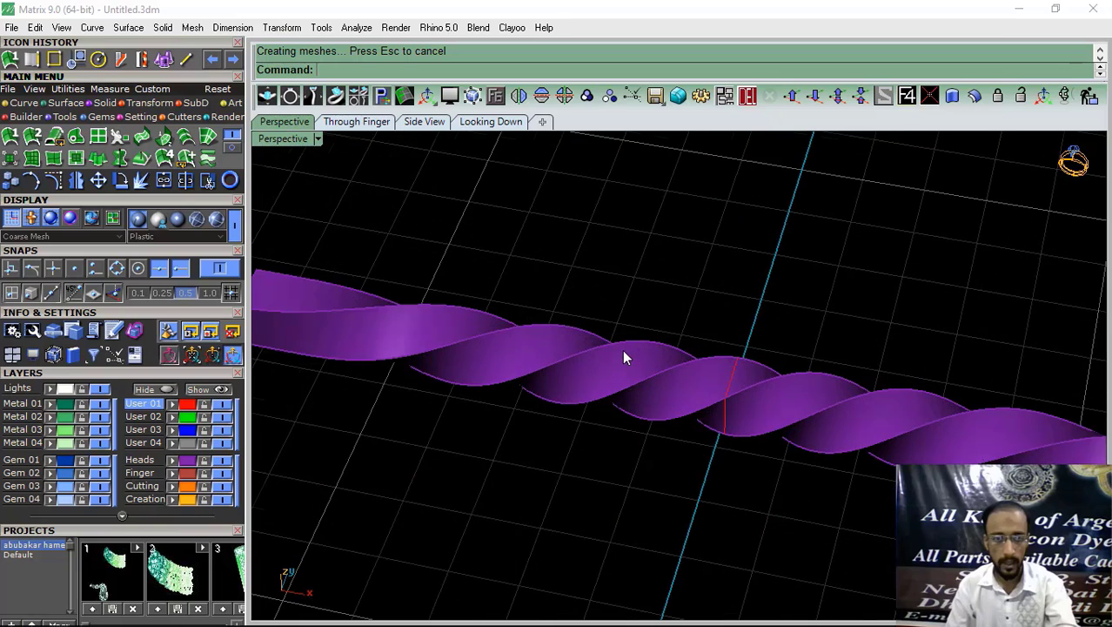
{"action": "left_click", "coordinate": [35, 60]}
{"action": "left_click", "coordinate": [435, 352]}
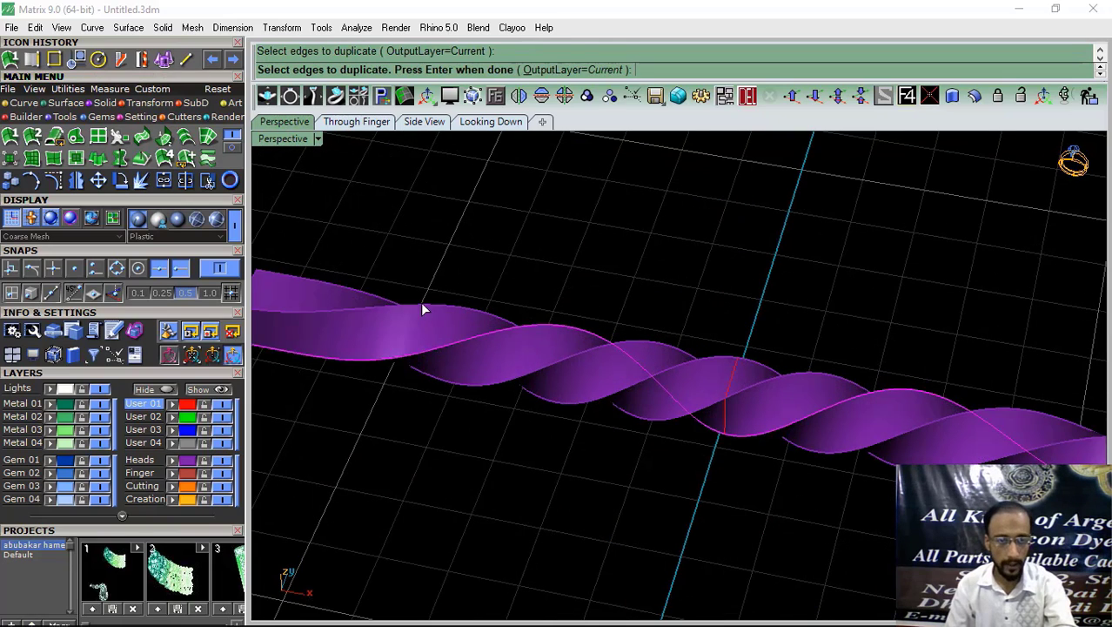
{"action": "left_click", "coordinate": [423, 304]}
{"action": "left_click", "coordinate": [496, 384]}
{"action": "left_click", "coordinate": [605, 396]}
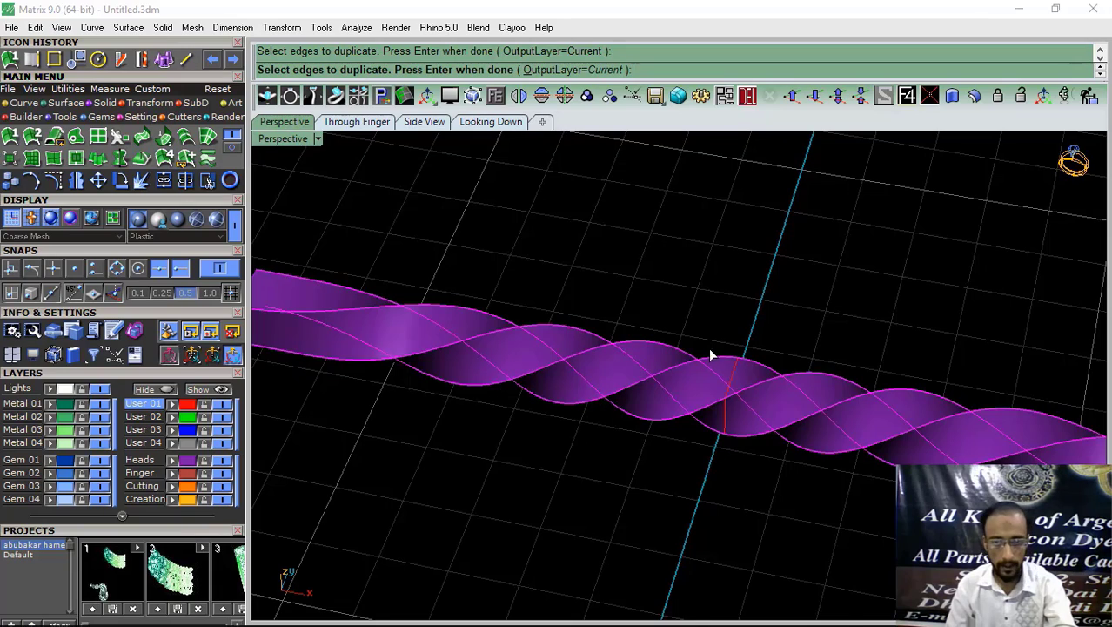
{"action": "scroll", "coordinate": [599, 327], "scroll_direction": "down", "scroll_amount": 4}
{"action": "mouse_move", "coordinate": [599, 329]}
{"action": "right_mouse_down"}
{"action": "mouse_move", "coordinate": [611, 318]}
{"action": "mouse_move", "coordinate": [603, 335]}
{"action": "right_mouse_up"}
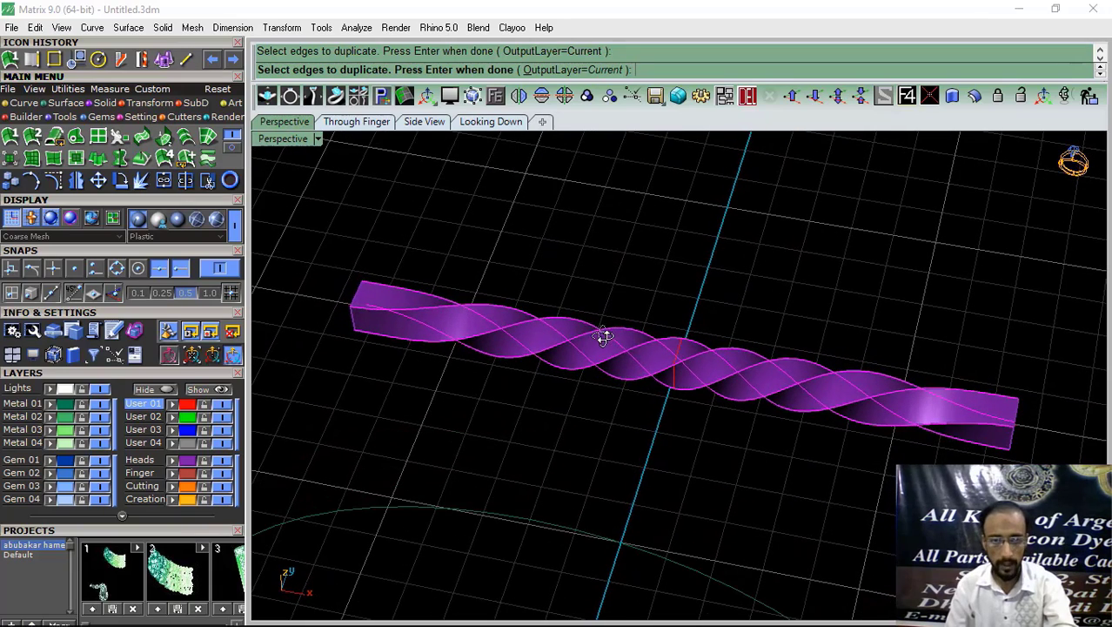
{"action": "right_click", "coordinate": [588, 298]}
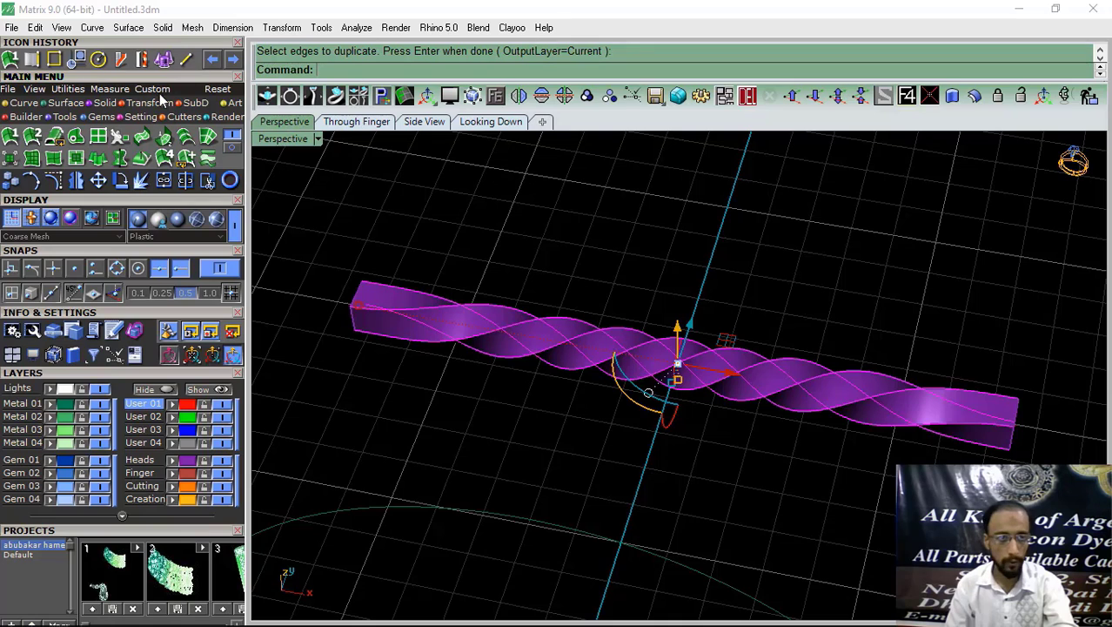
Step: Create round pipes with domed ends along the four duplicated edge curves
{"action": "left_click", "coordinate": [104, 103]}
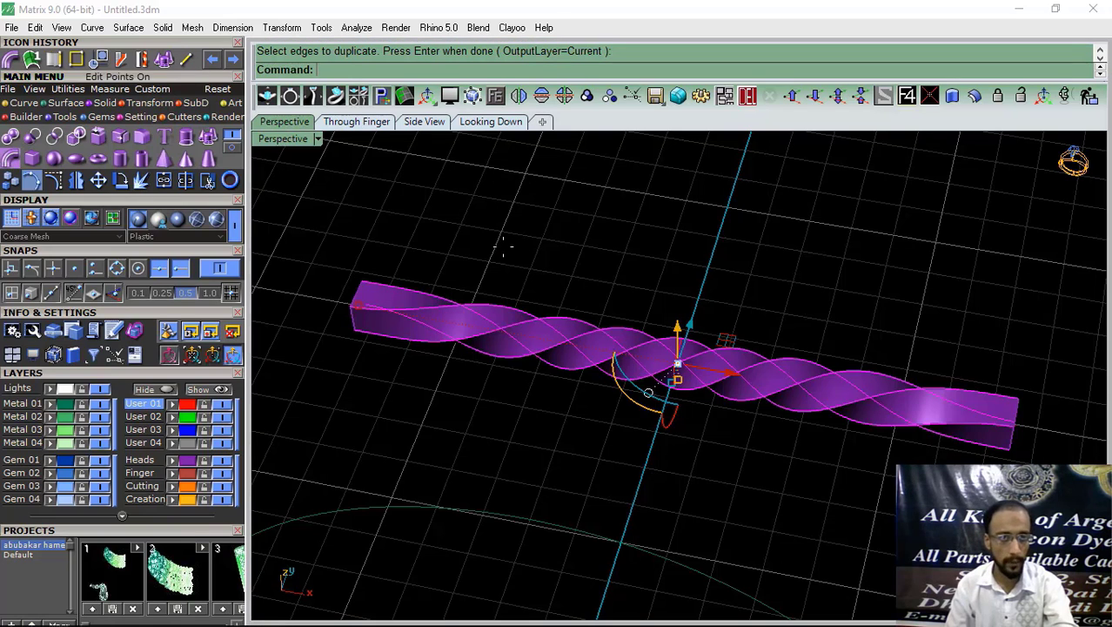
{"action": "left_click", "coordinate": [11, 158]}
{"action": "right_click", "coordinate": [526, 245]}
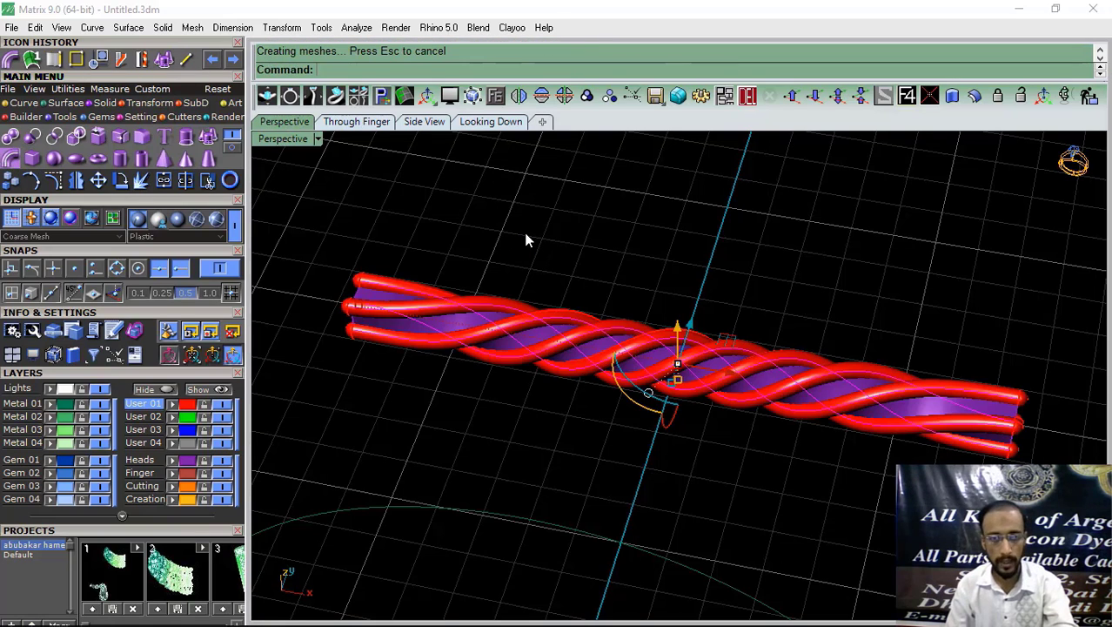
{"action": "mouse_move", "coordinate": [604, 300]}
{"action": "right_mouse_down"}
{"action": "mouse_move", "coordinate": [624, 405]}
{"action": "mouse_move", "coordinate": [675, 243]}
{"action": "mouse_move", "coordinate": [626, 303]}
{"action": "right_mouse_up"}
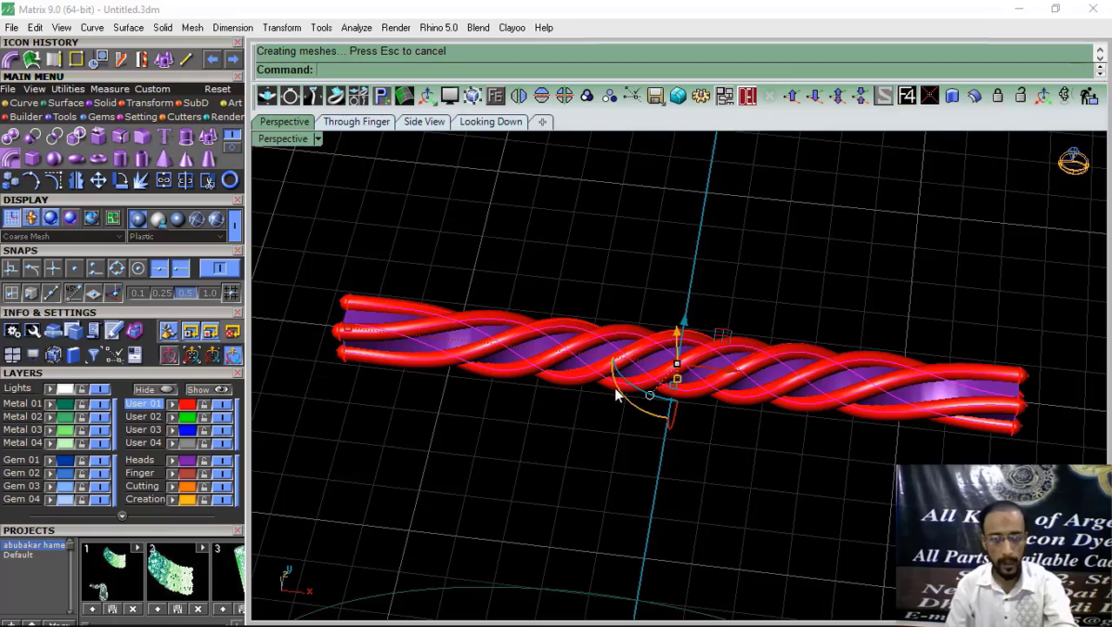
{"action": "right_click_drag", "start_coordinate": [618, 396], "coordinate": [646, 396]}
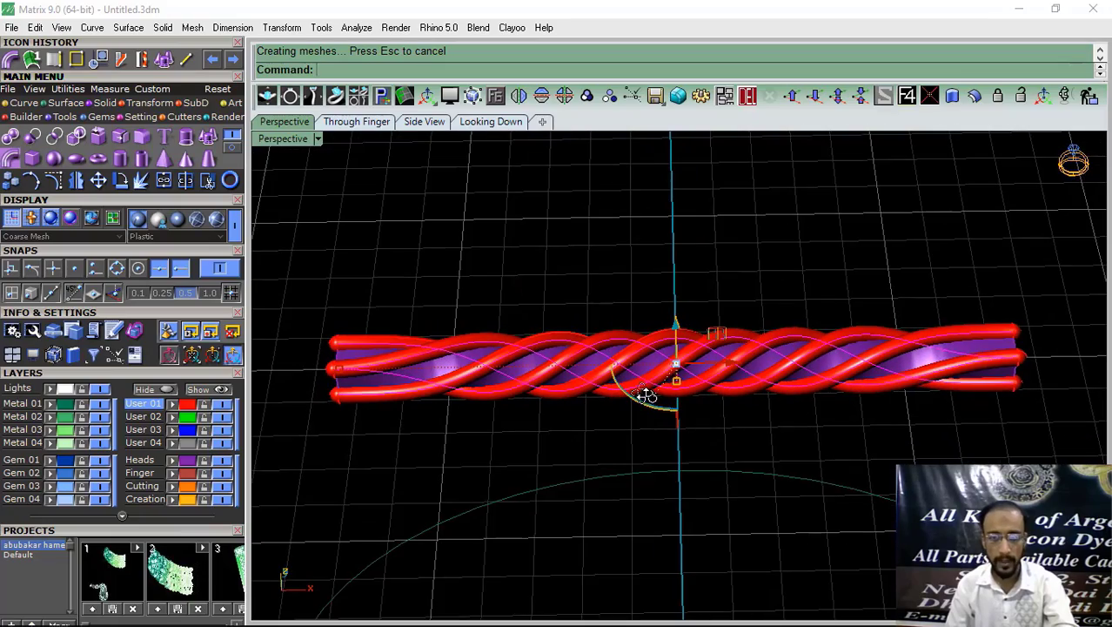
Step: Delete the four duplicated edge curves, keeping the twisted bar and its pipes
{"action": "left_click", "coordinate": [748, 99]}
{"action": "right_click_drag", "start_coordinate": [676, 274], "coordinate": [844, 274]}
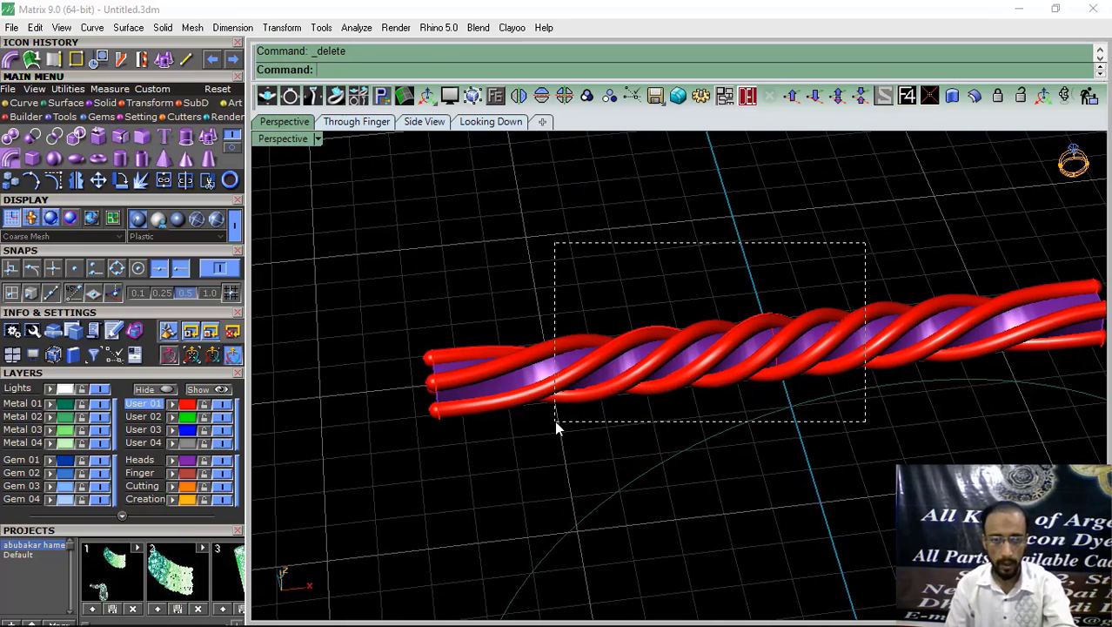
{"action": "left_click_drag", "start_coordinate": [555, 422], "coordinate": [549, 428]}
{"action": "left_click", "coordinate": [480, 489]}
Step: Put the centre line running through the bar on the User 03 layer and lock that layer
{"action": "scroll", "coordinate": [418, 429], "scroll_direction": "up", "scroll_amount": 6}
{"action": "right_click_drag", "start_coordinate": [418, 429], "coordinate": [609, 389]}
{"action": "scroll", "coordinate": [489, 385], "scroll_direction": "up", "scroll_amount": 6}
{"action": "left_click", "coordinate": [589, 376]}
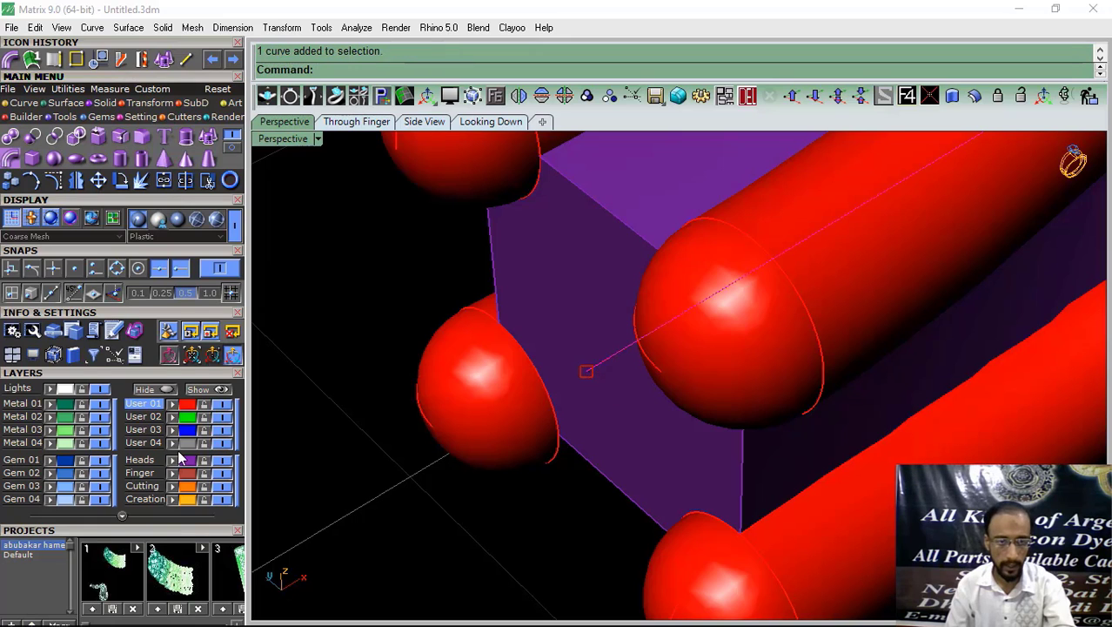
{"action": "scroll", "coordinate": [416, 418], "scroll_direction": "down", "scroll_amount": 8}
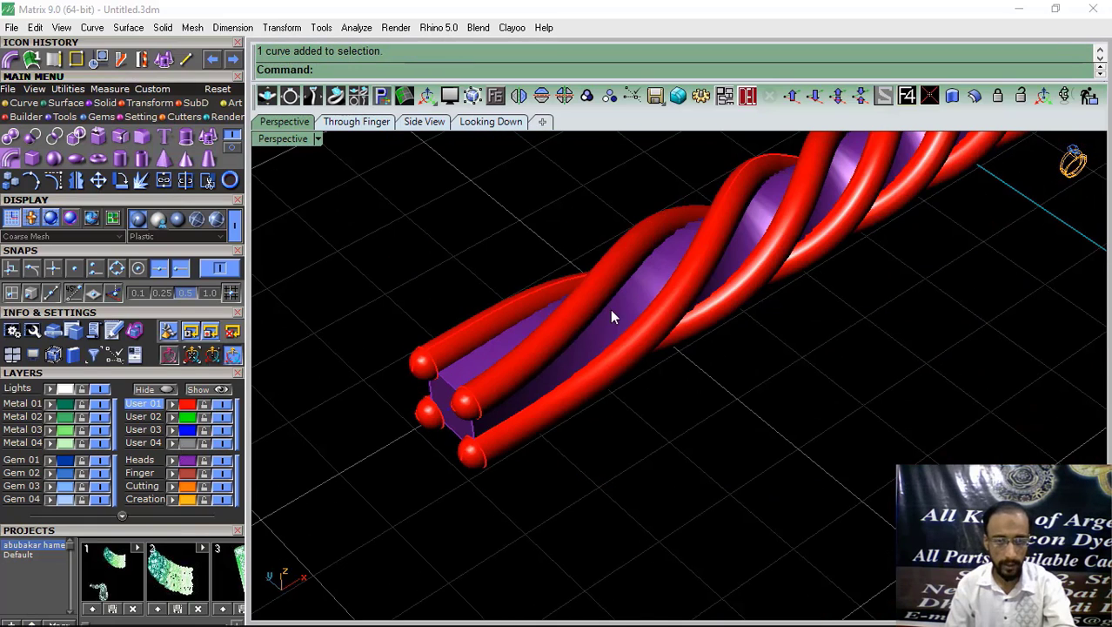
{"action": "left_click", "coordinate": [203, 430]}
{"action": "scroll", "coordinate": [462, 416], "scroll_direction": "up", "scroll_amount": 6}
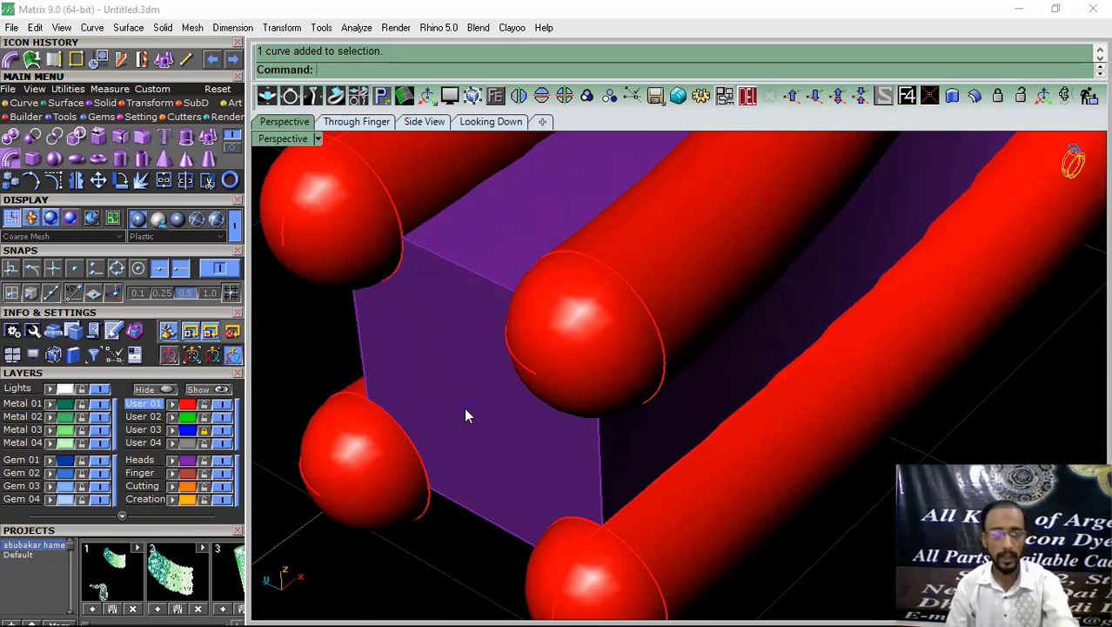
{"action": "scroll", "coordinate": [491, 463], "scroll_direction": "down", "scroll_amount": 10}
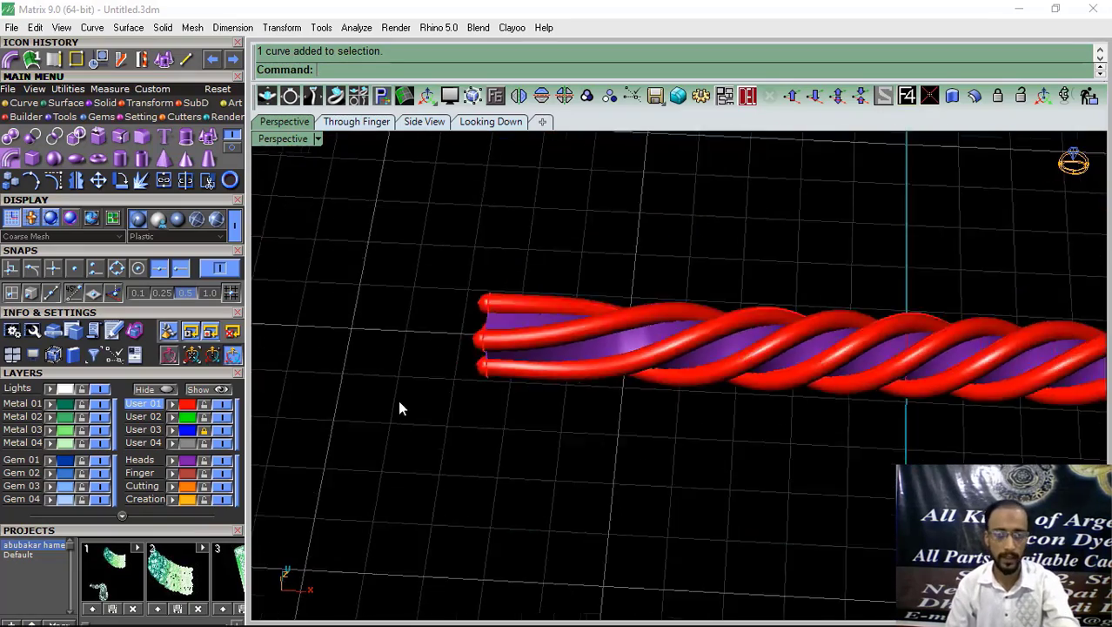
{"action": "left_click", "coordinate": [142, 60]}
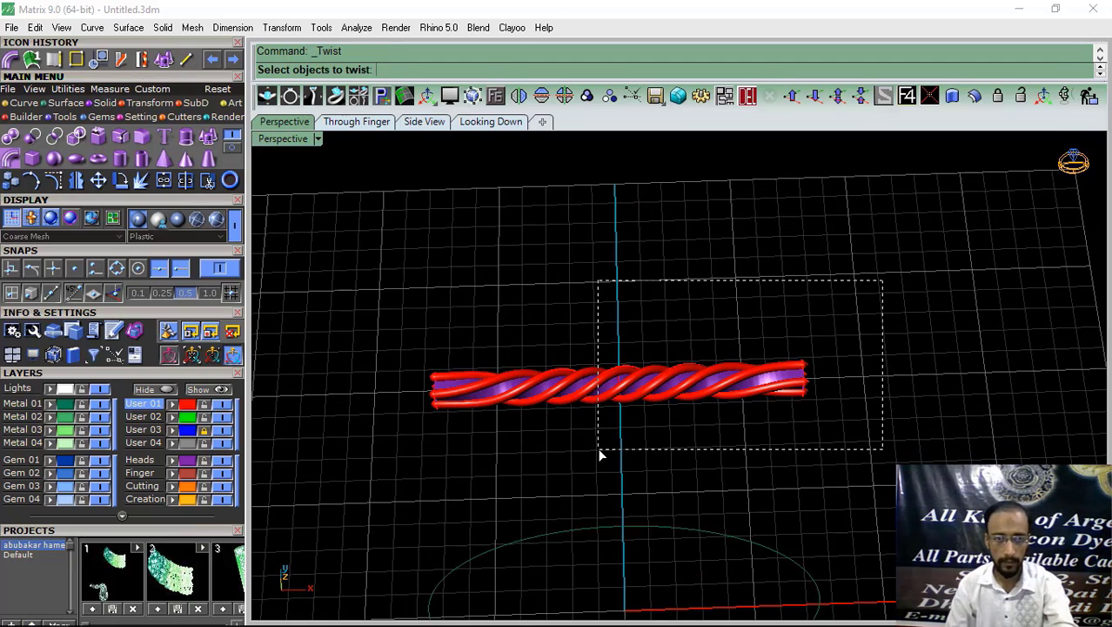
{"action": "left_click_drag", "start_coordinate": [599, 454], "coordinate": [582, 446]}
{"action": "key", "text": "Return"}
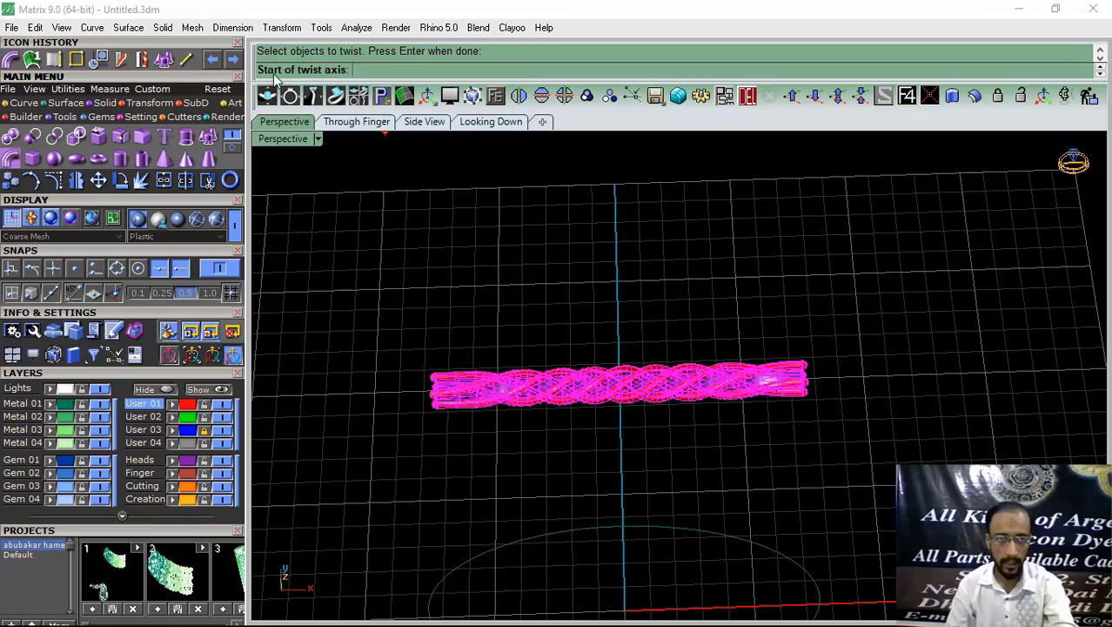
{"action": "scroll", "coordinate": [396, 503], "scroll_direction": "up", "scroll_amount": 7}
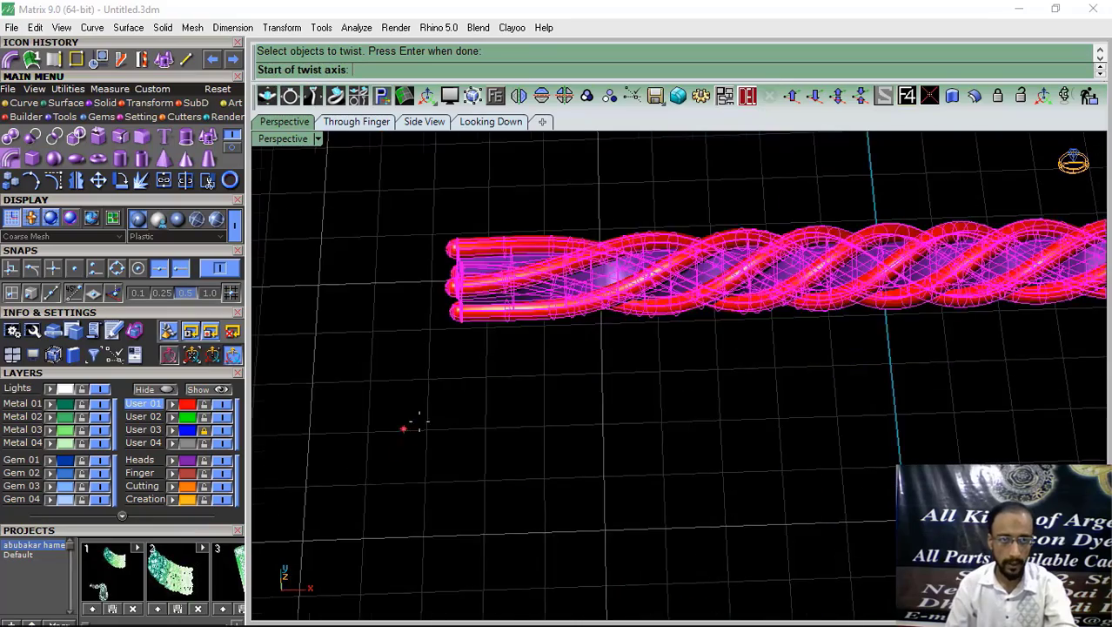
{"action": "right_click_drag", "start_coordinate": [412, 424], "coordinate": [561, 533]}
{"action": "scroll", "coordinate": [464, 473], "scroll_direction": "up", "scroll_amount": 10}
{"action": "scroll", "coordinate": [459, 468], "scroll_direction": "up", "scroll_amount": 2}
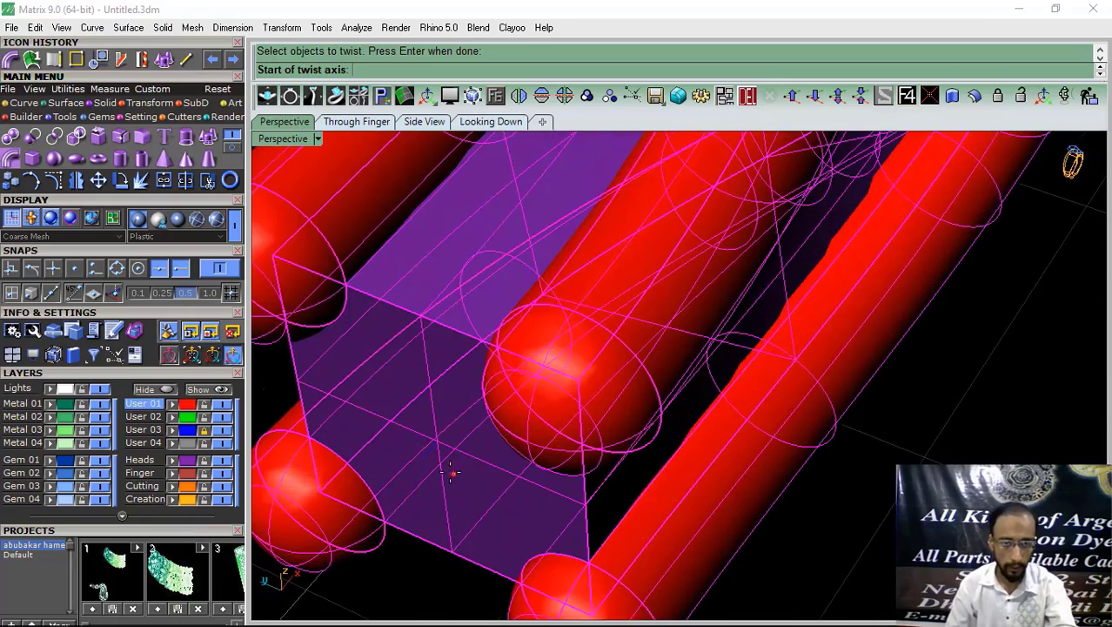
{"action": "left_click", "coordinate": [421, 459]}
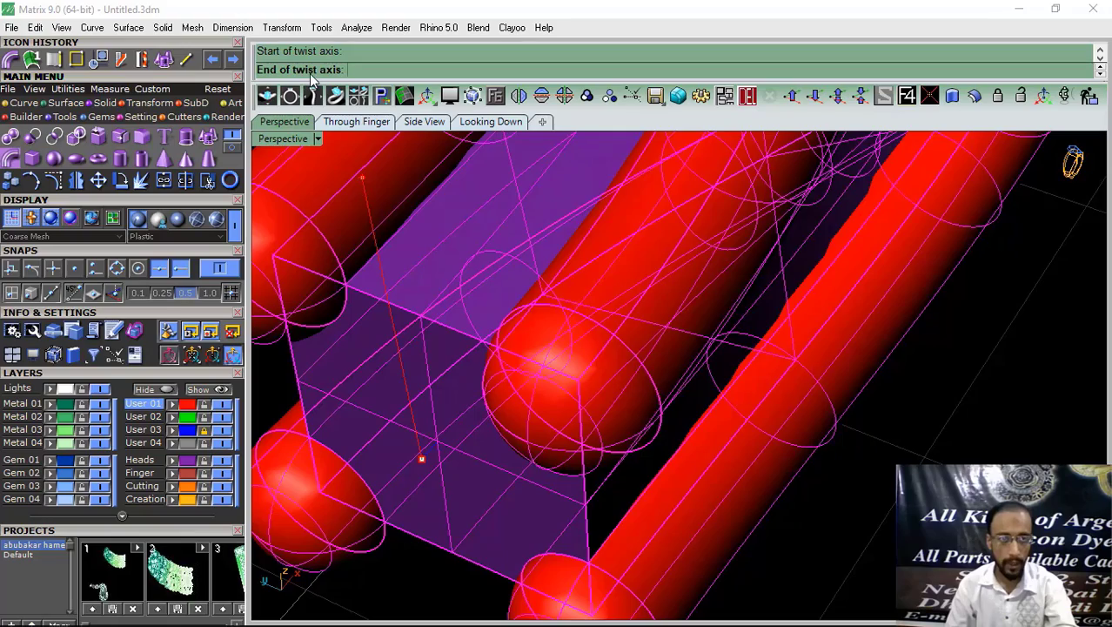
{"action": "scroll", "coordinate": [675, 442], "scroll_direction": "down", "scroll_amount": 6}
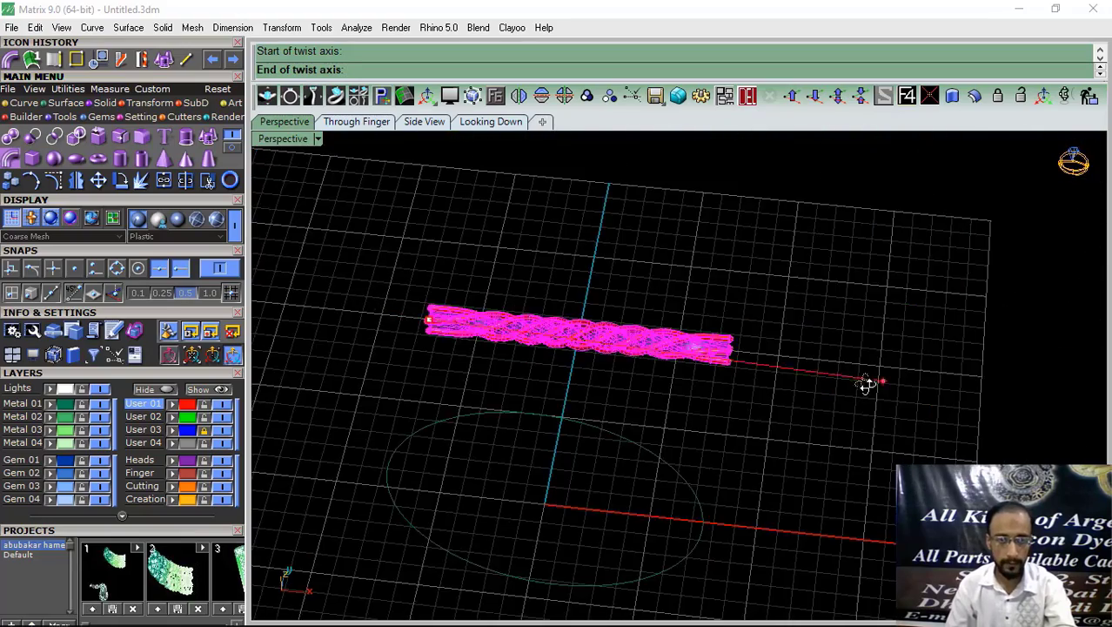
{"action": "right_click_drag", "start_coordinate": [866, 384], "coordinate": [735, 381]}
{"action": "scroll", "coordinate": [731, 383], "scroll_direction": "up", "scroll_amount": 6}
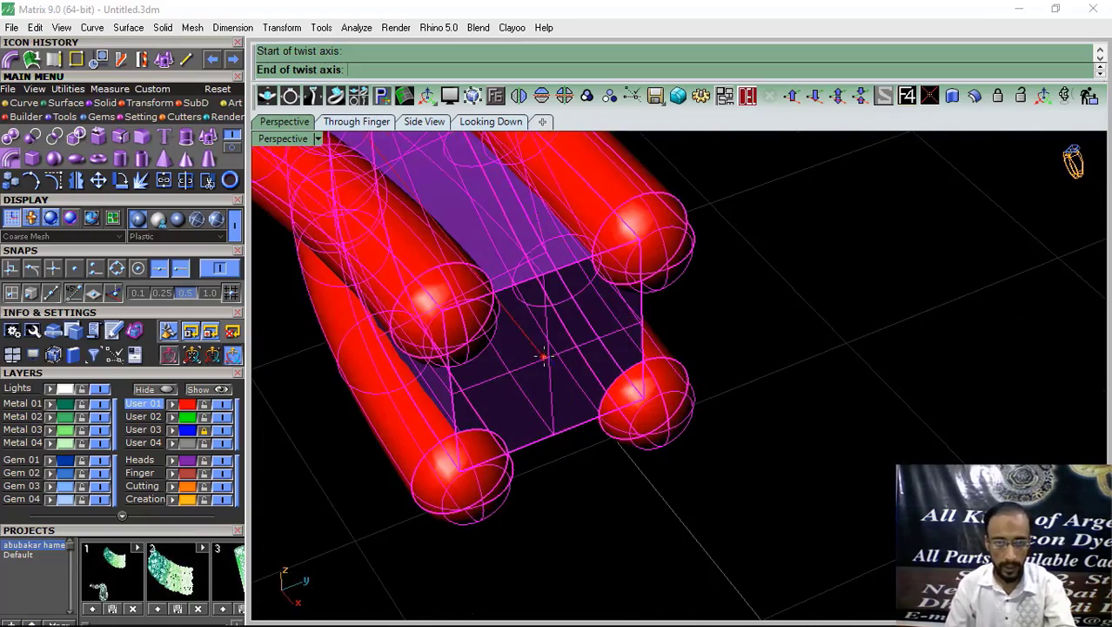
{"action": "left_click", "coordinate": [588, 385]}
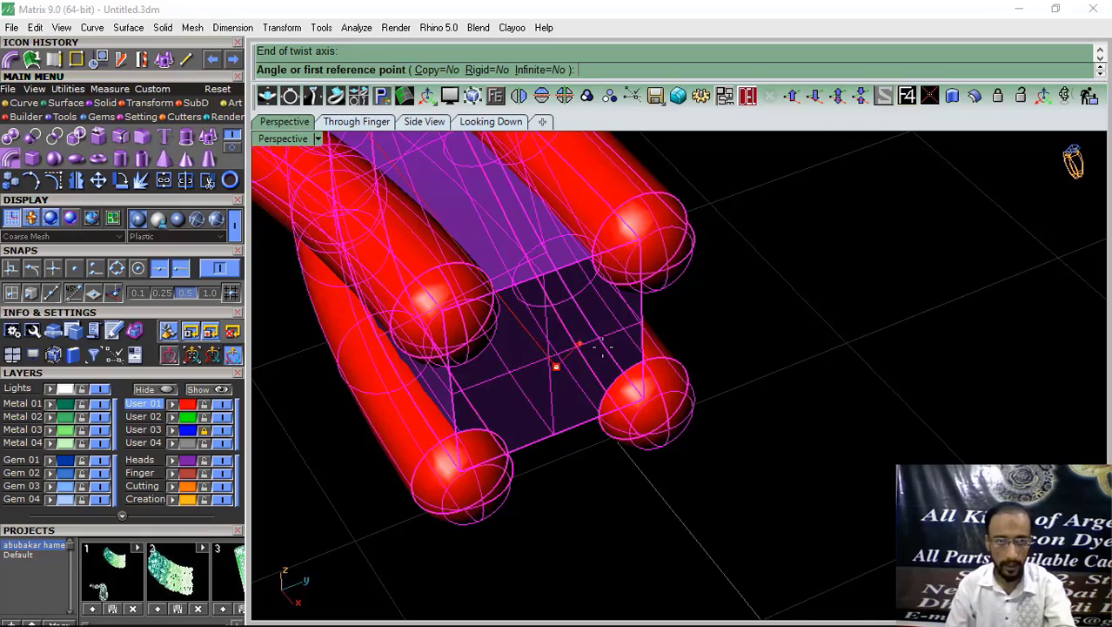
{"action": "scroll", "coordinate": [602, 346], "scroll_direction": "down", "scroll_amount": 8}
{"action": "right_click_drag", "start_coordinate": [519, 350], "coordinate": [893, 273]}
{"action": "key", "text": "Escape"}
Step: Group the twisted bar together with the four pipes running along its edges
{"action": "right_click_drag", "start_coordinate": [553, 355], "coordinate": [591, 352], "text": "shift"}
{"action": "scroll", "coordinate": [564, 340], "scroll_direction": "up", "scroll_amount": 3}
{"action": "left_click", "coordinate": [563, 337]}
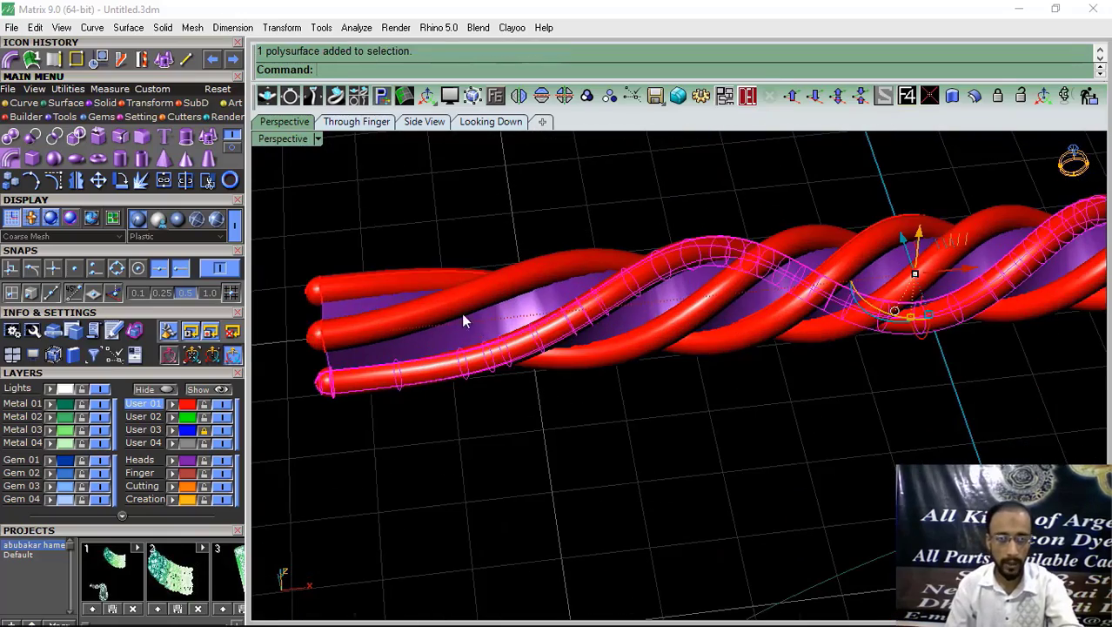
{"action": "right_click_drag", "start_coordinate": [368, 383], "coordinate": [450, 374]}
{"action": "left_click", "coordinate": [340, 502]}
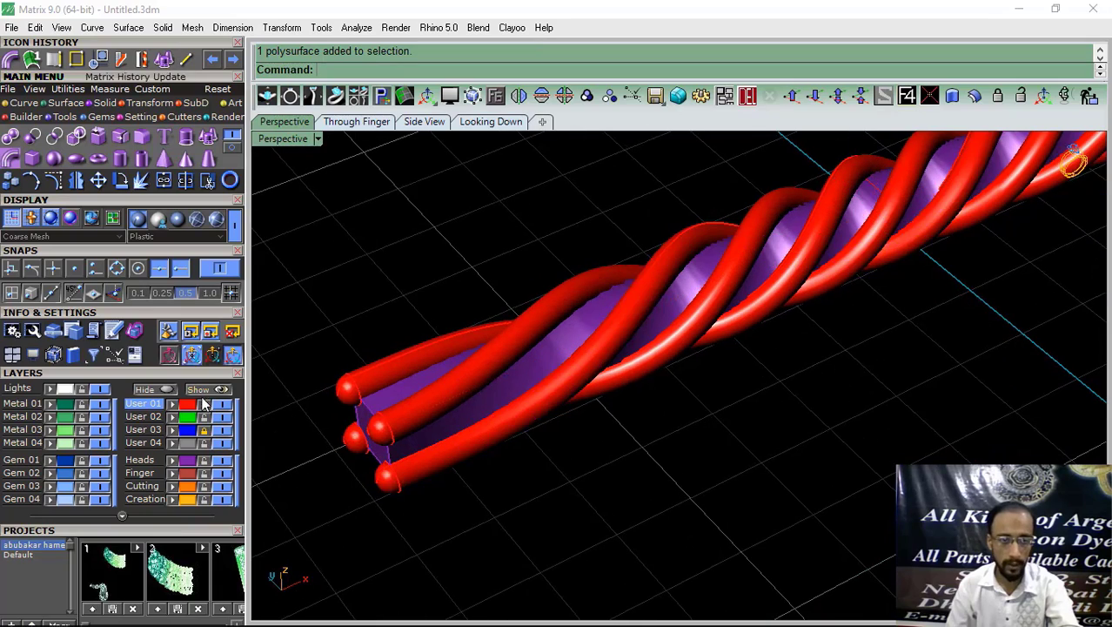
{"action": "key", "text": "ctrl+a"}
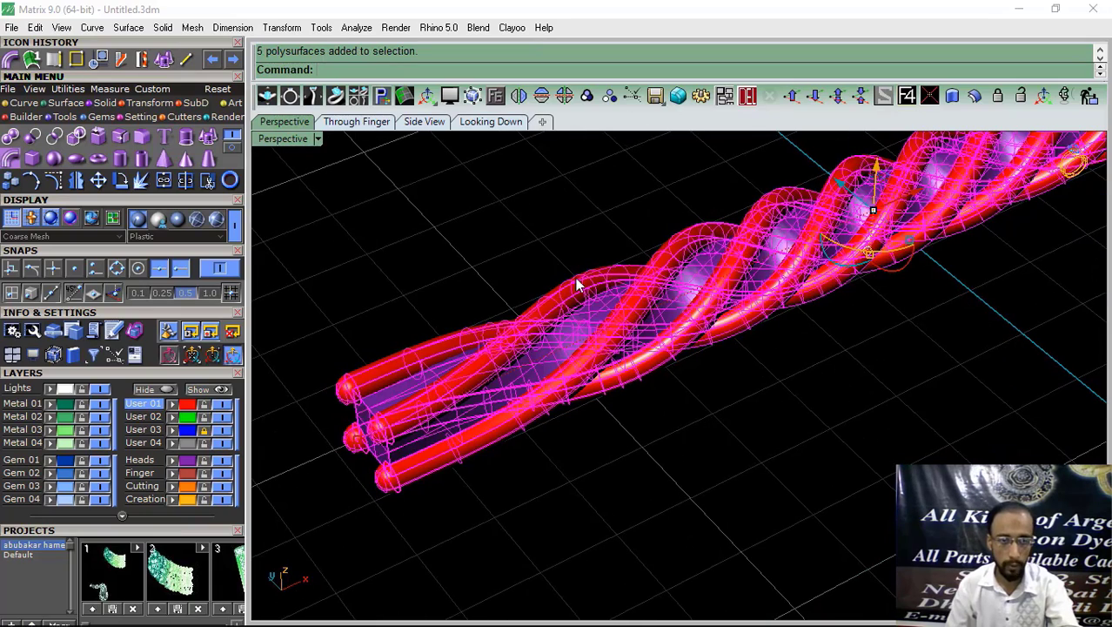
{"action": "left_click", "coordinate": [587, 95]}
{"action": "scroll", "coordinate": [453, 336], "scroll_direction": "down", "scroll_amount": 5}
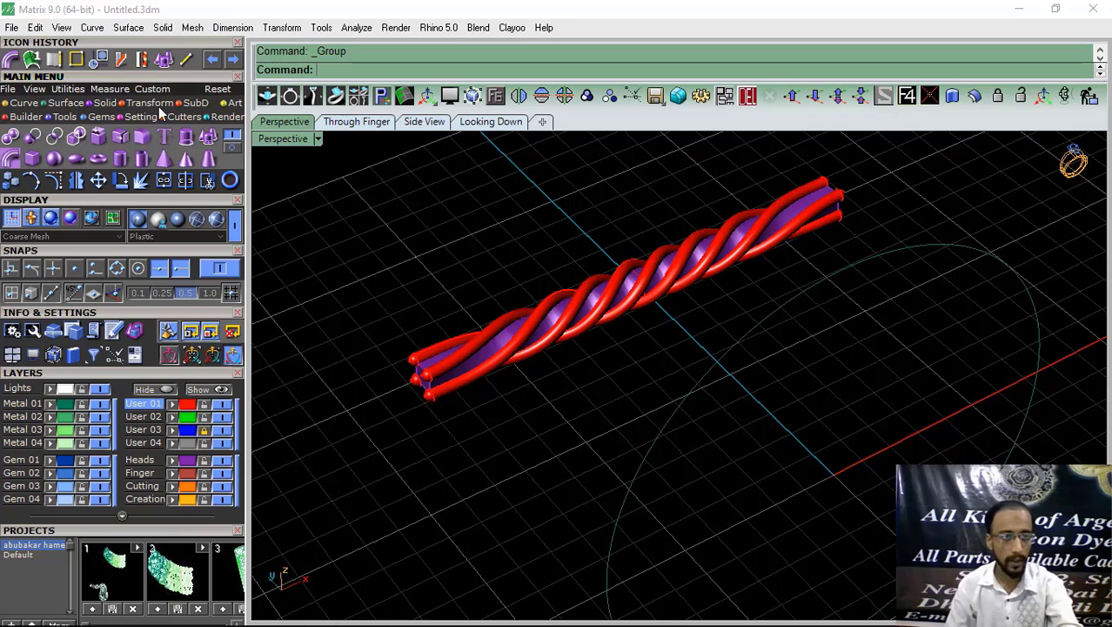
Step: Set up a stretched copy of the grouped bar to flow along a curve, unlocking User 03 and using its centre line as base curve
{"action": "left_click", "coordinate": [155, 103]}
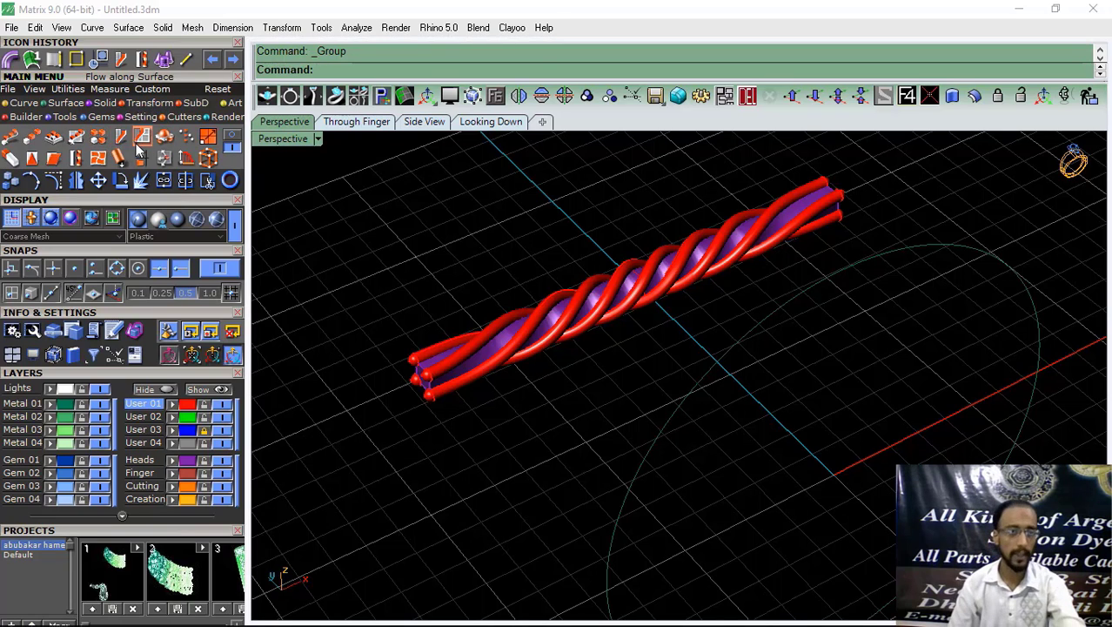
{"action": "left_click", "coordinate": [121, 139]}
{"action": "right_click_drag", "start_coordinate": [444, 178], "coordinate": [395, 183]}
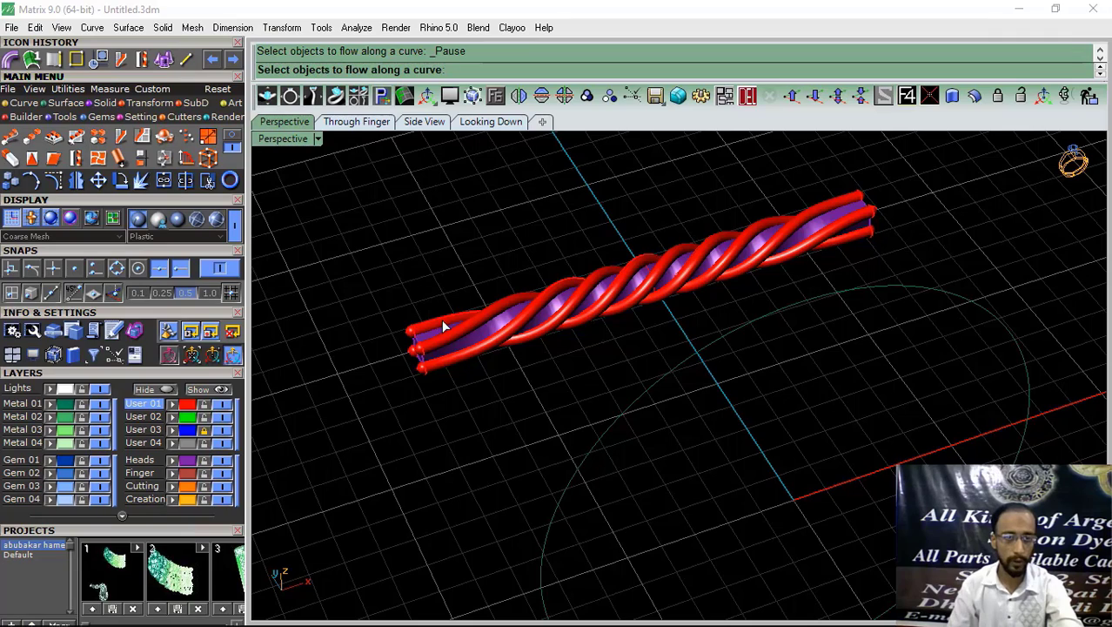
{"action": "scroll", "coordinate": [444, 329], "scroll_direction": "up", "scroll_amount": 5}
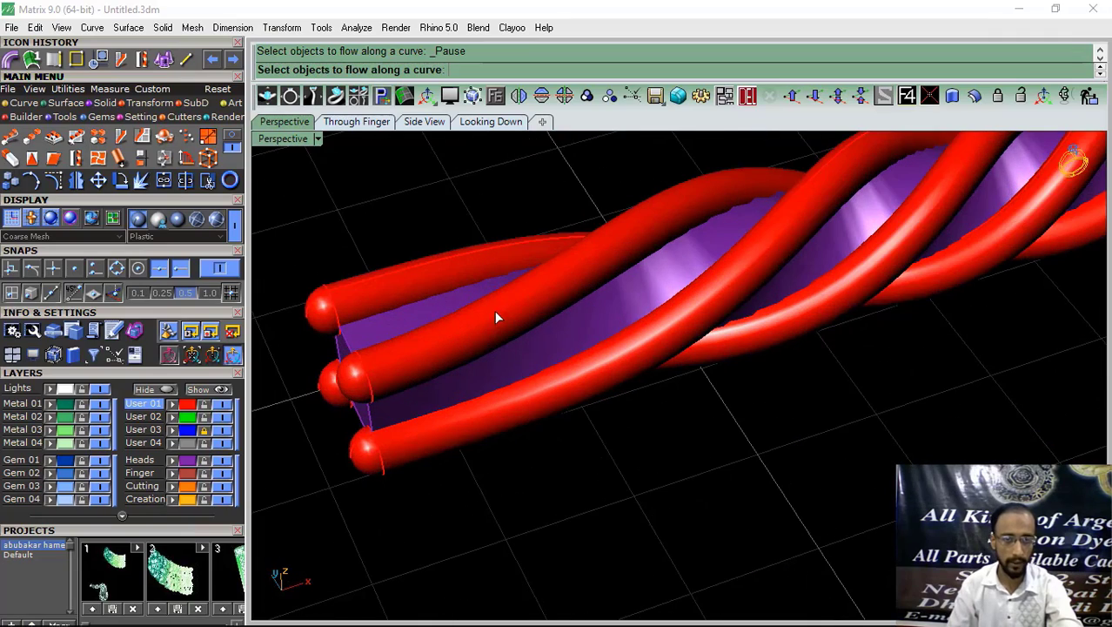
{"action": "left_click", "coordinate": [492, 324]}
{"action": "scroll", "coordinate": [492, 324], "scroll_direction": "down", "scroll_amount": 5}
{"action": "key", "text": "Return"}
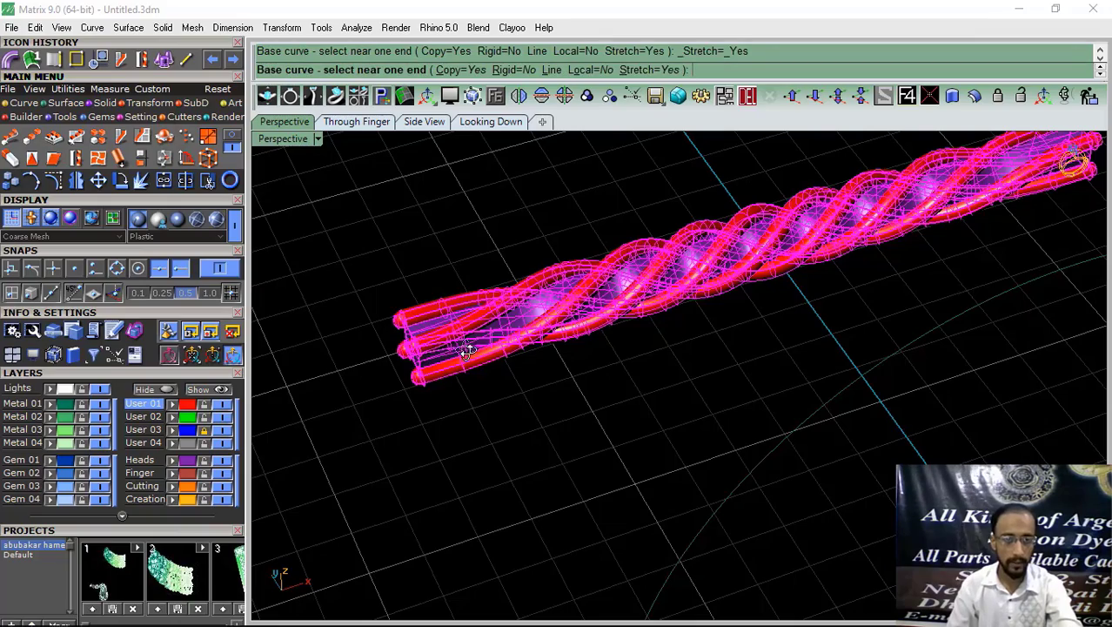
{"action": "scroll", "coordinate": [467, 351], "scroll_direction": "up", "scroll_amount": 5}
{"action": "scroll", "coordinate": [509, 384], "scroll_direction": "down", "scroll_amount": 7}
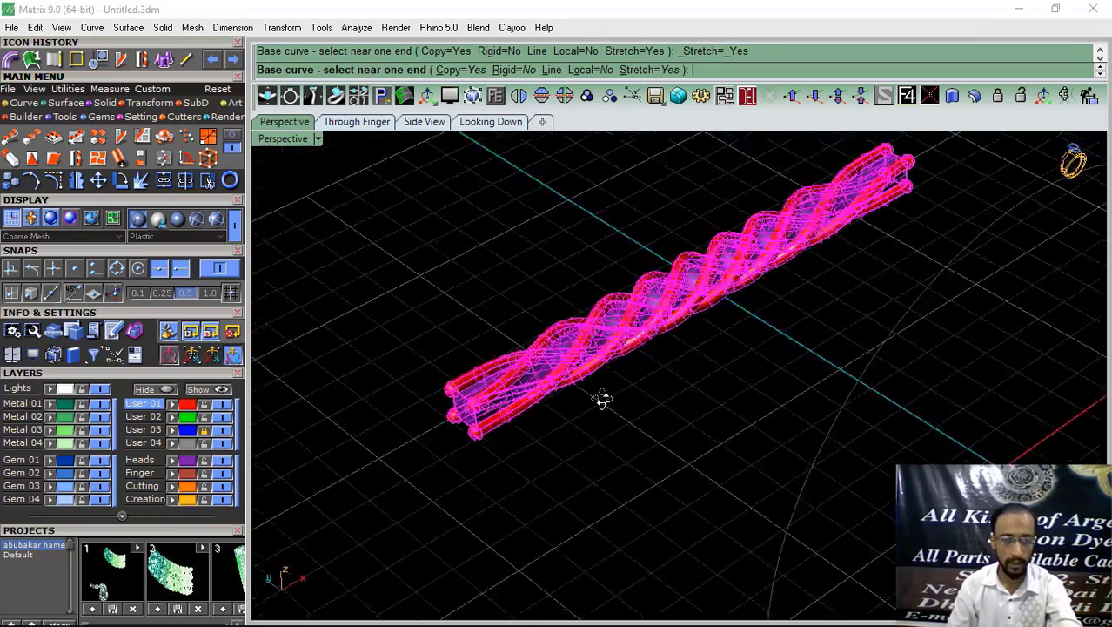
{"action": "right_click_drag", "start_coordinate": [603, 399], "coordinate": [777, 294]}
{"action": "right_click_drag", "start_coordinate": [550, 384], "coordinate": [800, 339]}
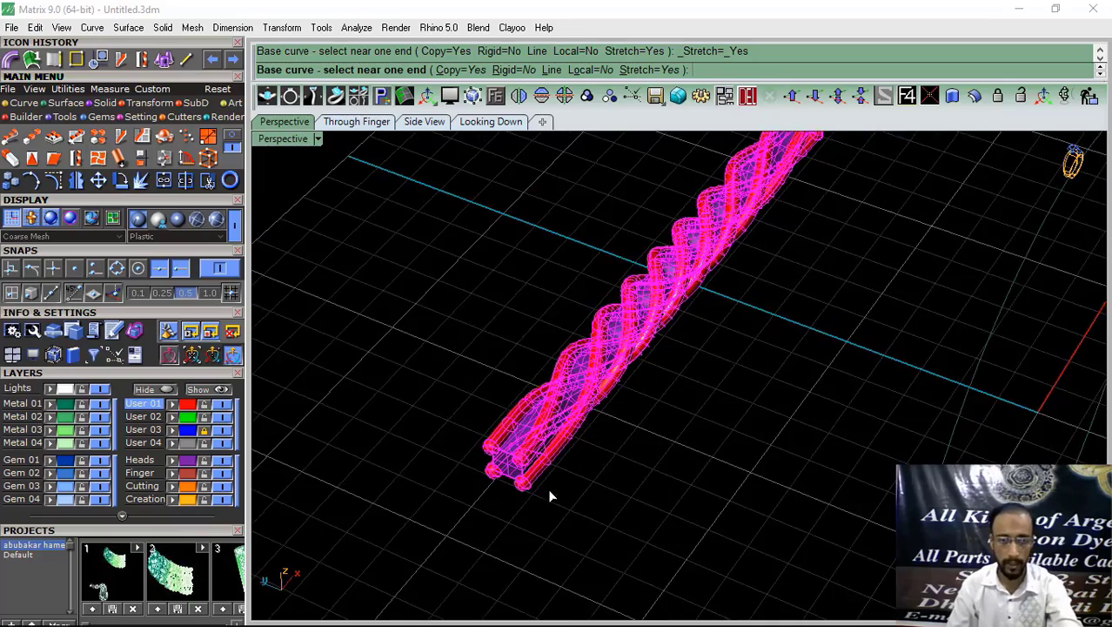
{"action": "scroll", "coordinate": [509, 464], "scroll_direction": "up", "scroll_amount": 8}
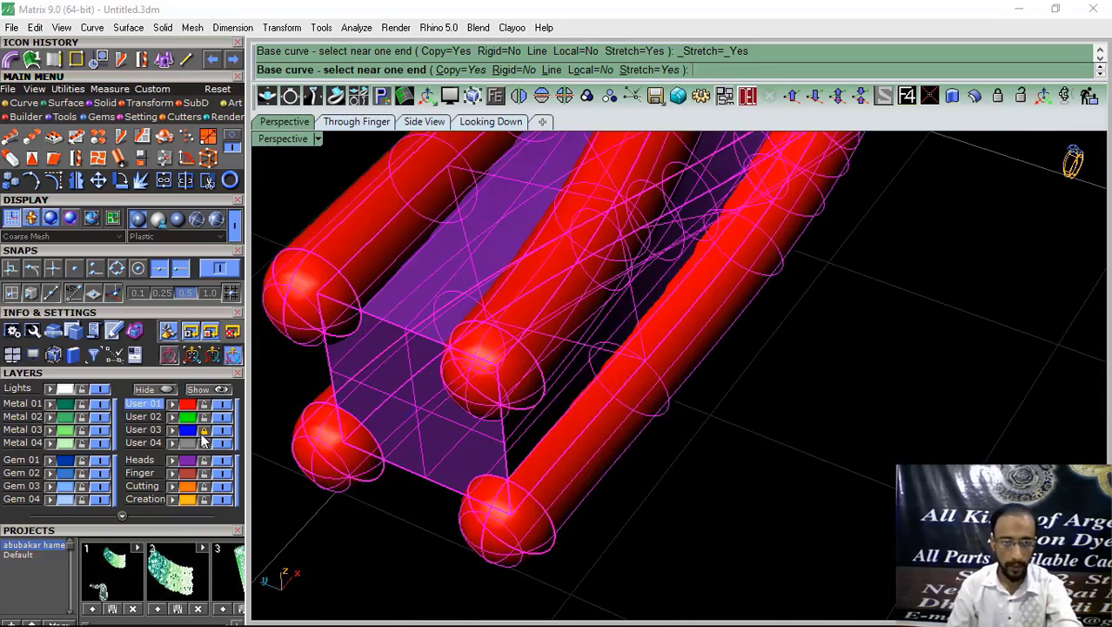
{"action": "scroll", "coordinate": [417, 459], "scroll_direction": "up", "scroll_amount": 6}
{"action": "left_click", "coordinate": [444, 365]}
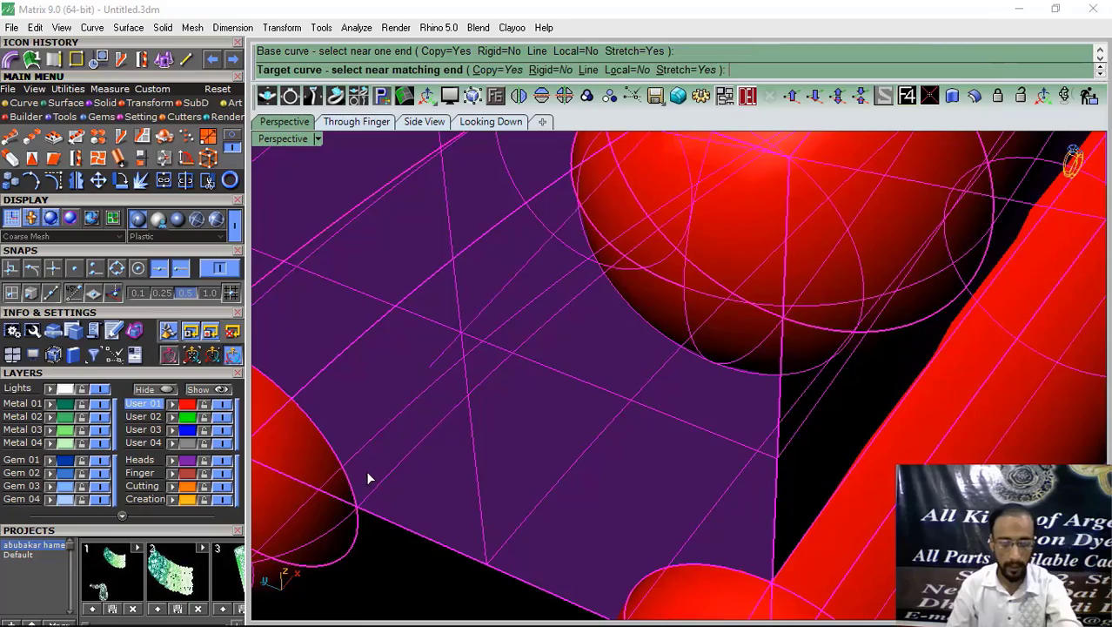
{"action": "scroll", "coordinate": [441, 391], "scroll_direction": "down", "scroll_amount": 3}
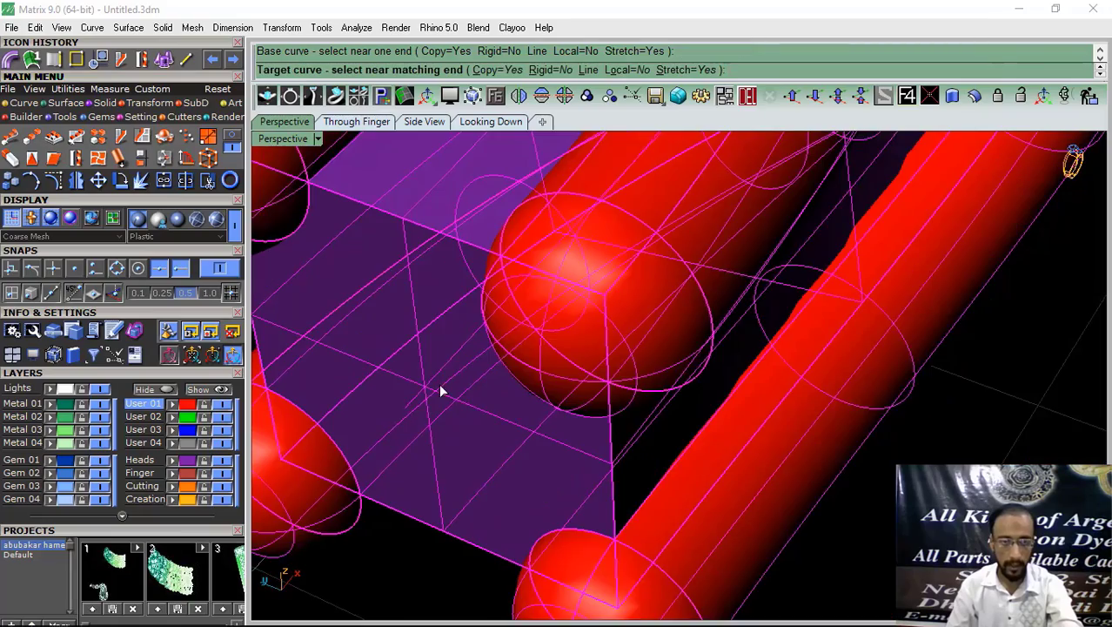
Step: Complete the flow with the circle as the target curve, wrapping the twisted bar copy into a ring
{"action": "left_click", "coordinate": [284, 121]}
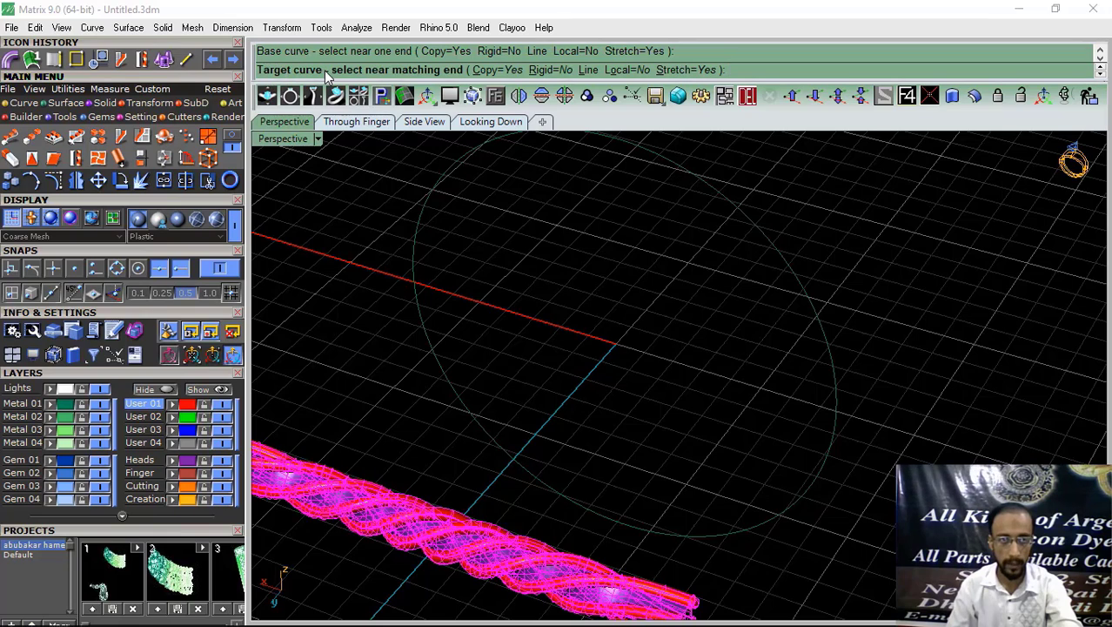
{"action": "scroll", "coordinate": [575, 276], "scroll_direction": "down", "scroll_amount": 4}
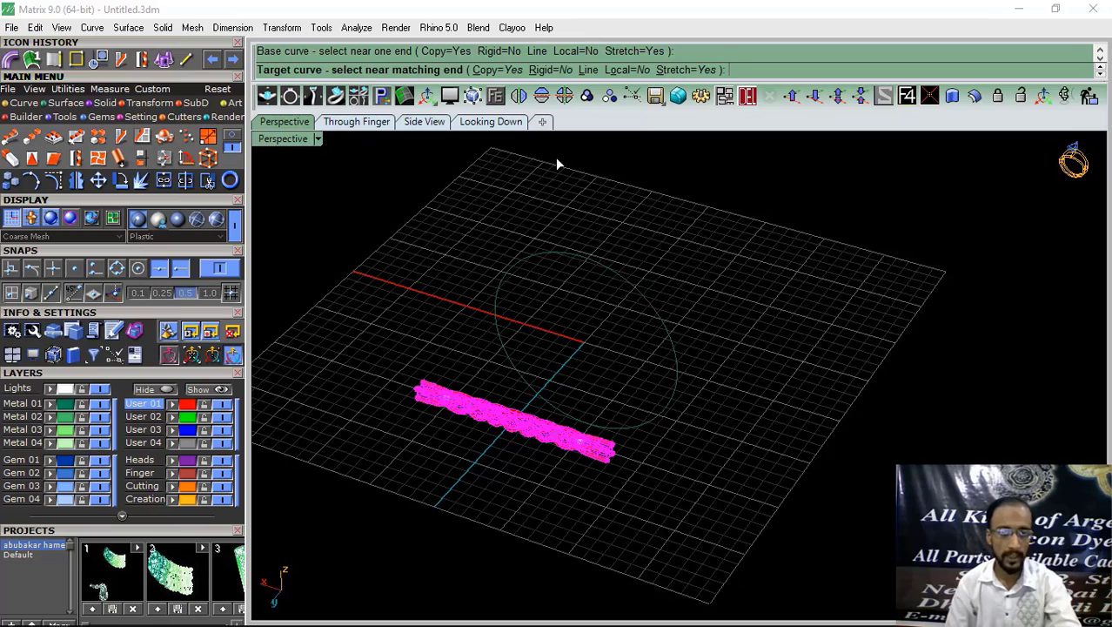
{"action": "right_click_drag", "start_coordinate": [558, 163], "coordinate": [575, 225]}
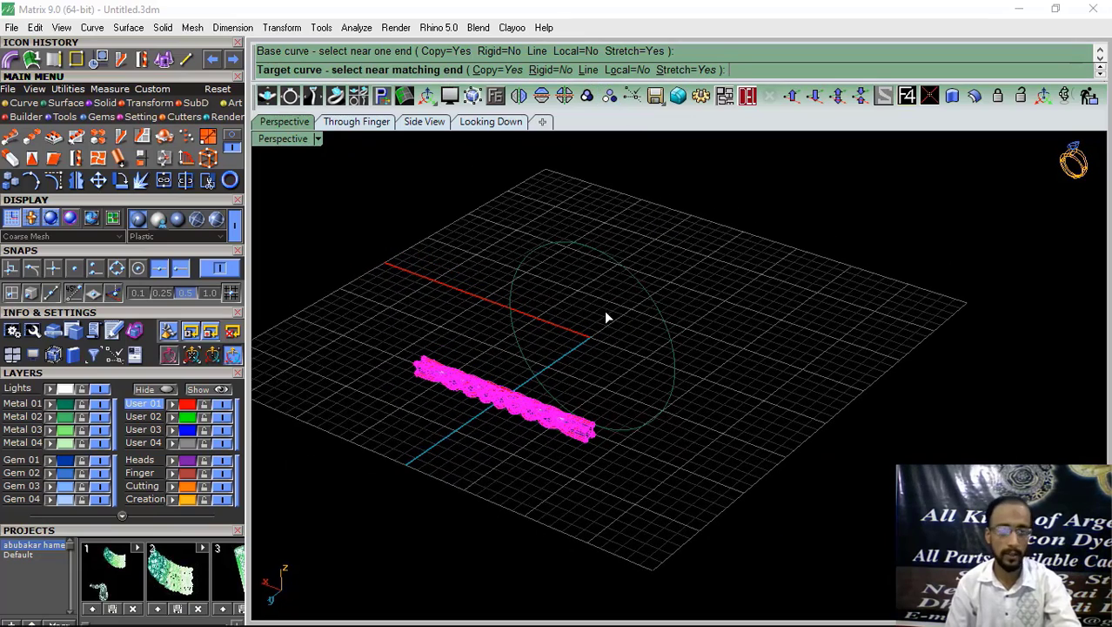
{"action": "left_click", "coordinate": [591, 249]}
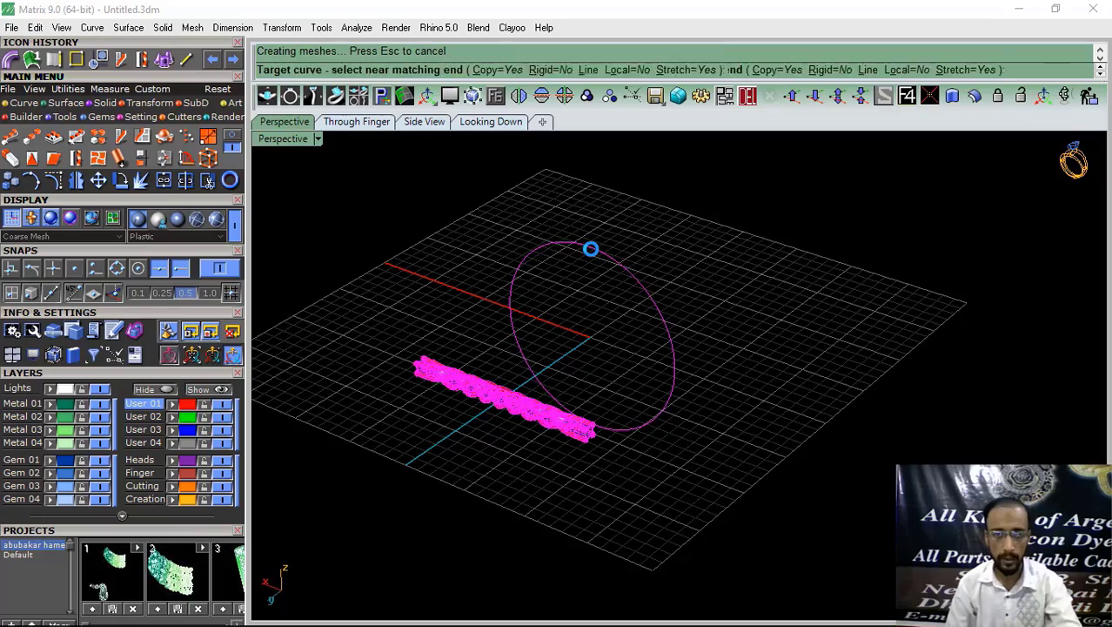
{"action": "right_click_drag", "start_coordinate": [744, 250], "coordinate": [538, 434]}
{"action": "scroll", "coordinate": [520, 481], "scroll_direction": "up", "scroll_amount": 7}
{"action": "scroll", "coordinate": [538, 434], "scroll_direction": "down", "scroll_amount": 7}
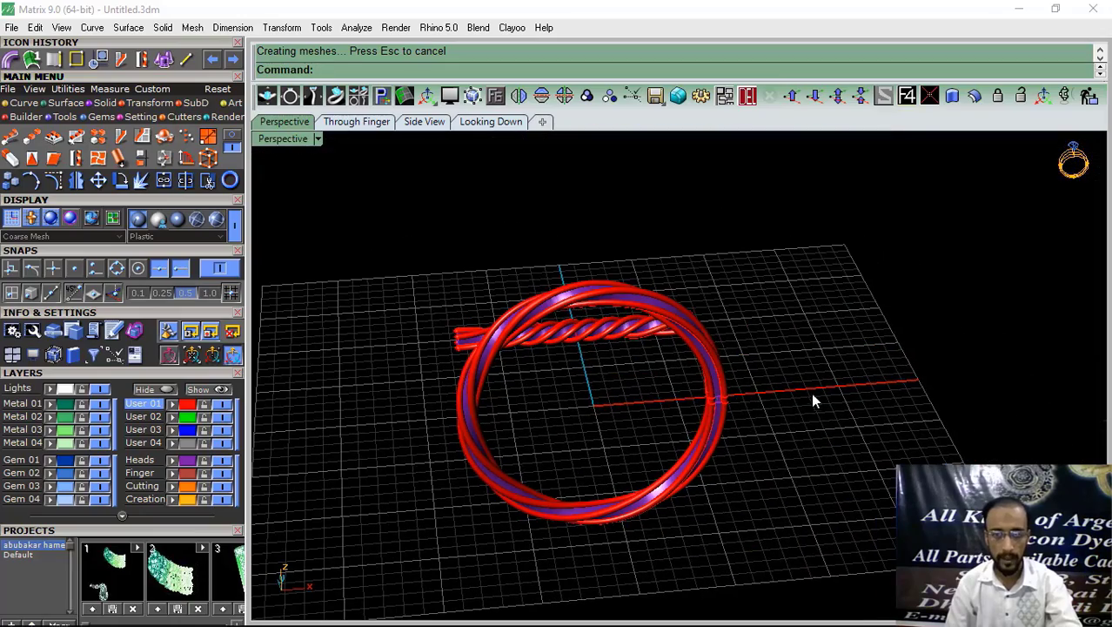
Step: Lock the Metal 01 layer and rotate the ring 90 degrees clockwise about the origin in Through Finger view, bringing its seam to the bottom
{"action": "left_click_drag", "start_coordinate": [689, 433], "coordinate": [689, 432]}
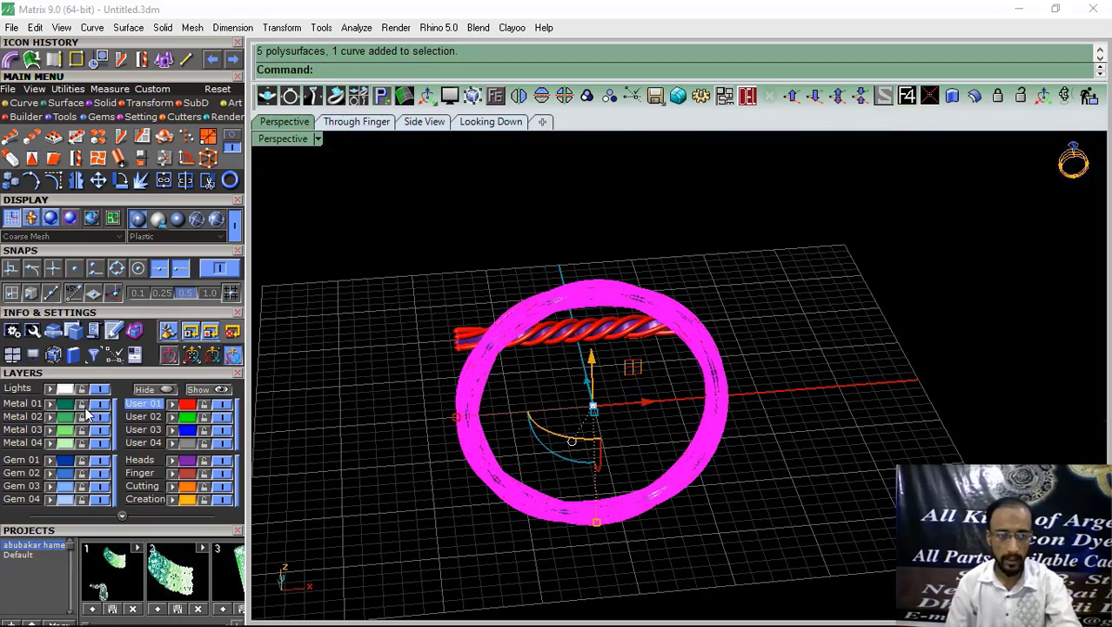
{"action": "left_click", "coordinate": [356, 122]}
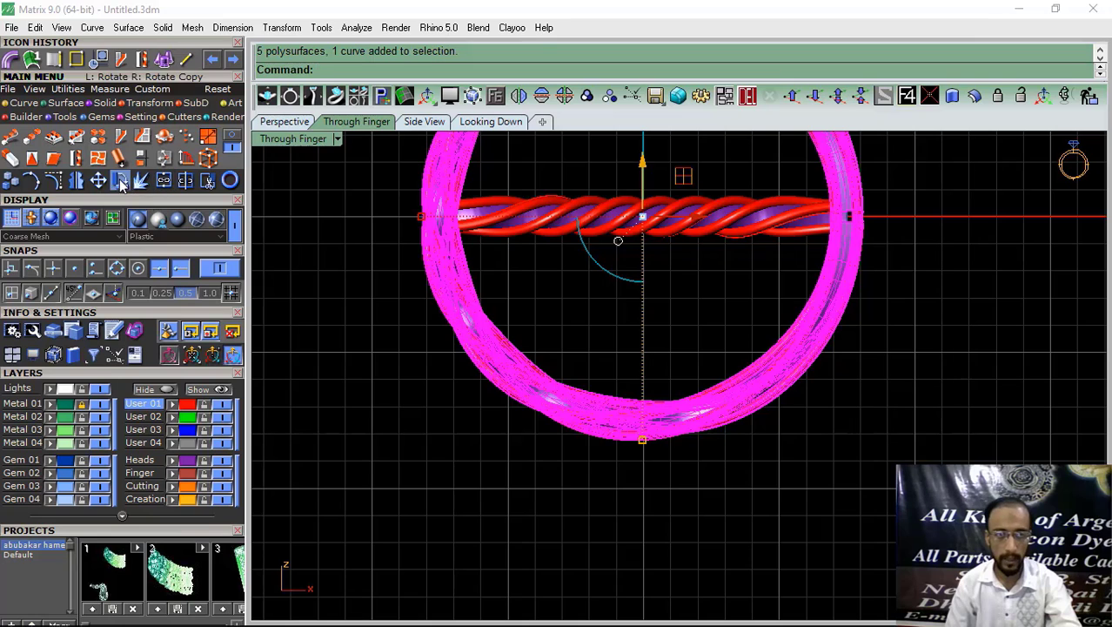
{"action": "left_click", "coordinate": [121, 180]}
{"action": "type", "text": "0"}
{"action": "key", "text": "Return"}
{"action": "scroll", "coordinate": [696, 287], "scroll_direction": "down", "scroll_amount": 3}
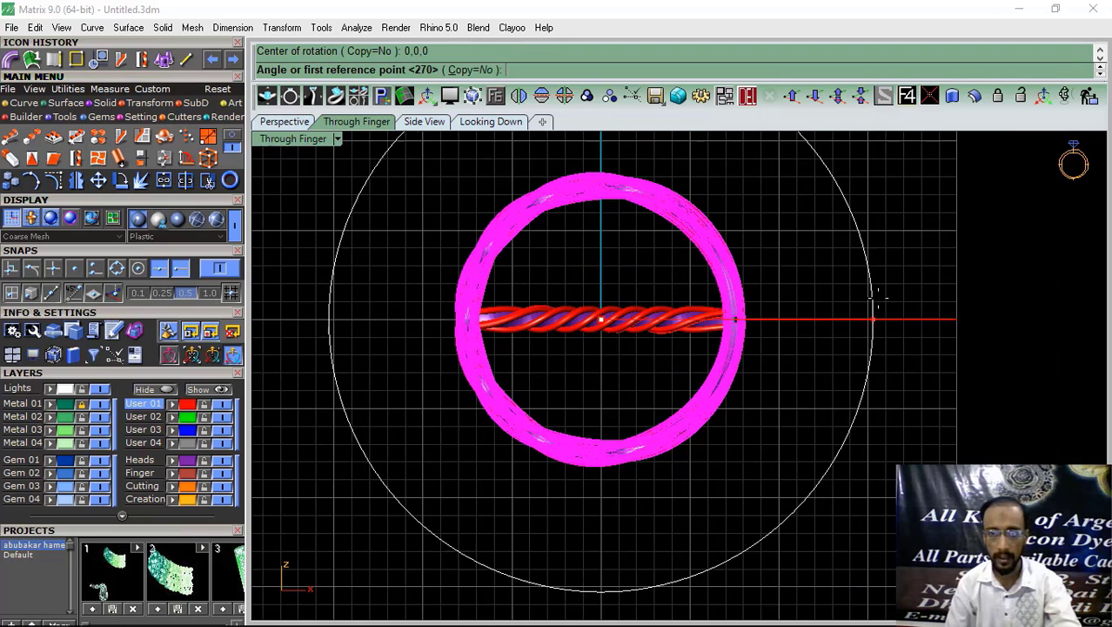
{"action": "left_click", "coordinate": [873, 318]}
{"action": "left_click", "coordinate": [600, 589]}
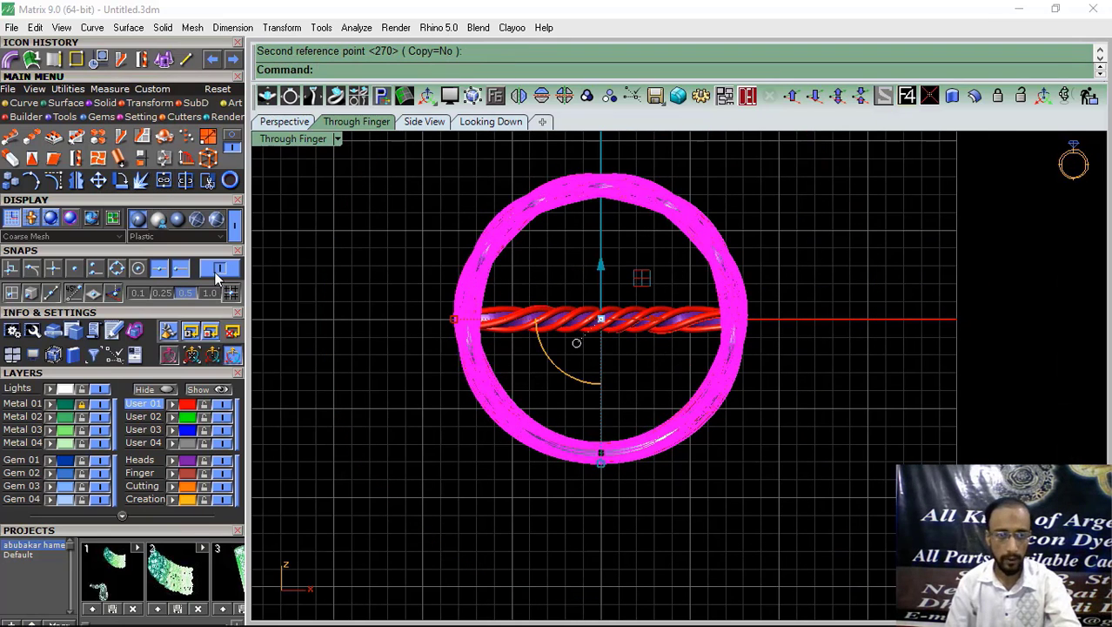
Step: Turn off object snaps and draw a line from the origin diagonally down across the ring's lower-left part, ending outside it
{"action": "left_click", "coordinate": [215, 273]}
{"action": "left_click", "coordinate": [430, 459]}
{"action": "right_click_drag", "start_coordinate": [445, 433], "coordinate": [414, 444]}
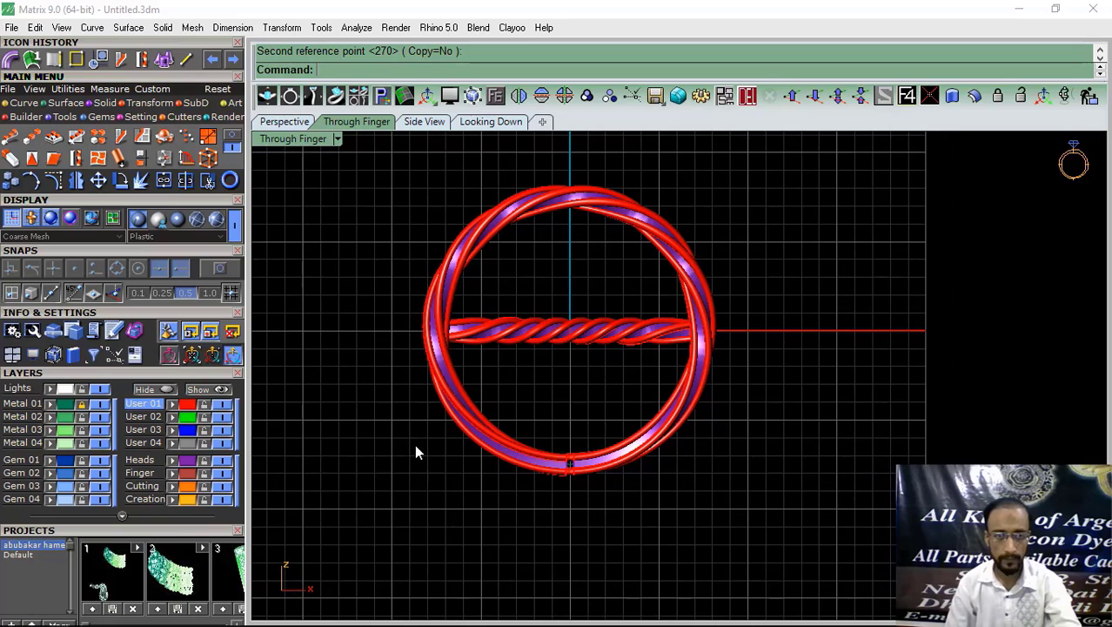
{"action": "left_click", "coordinate": [186, 61]}
{"action": "type", "text": "0"}
{"action": "key", "text": "Return"}
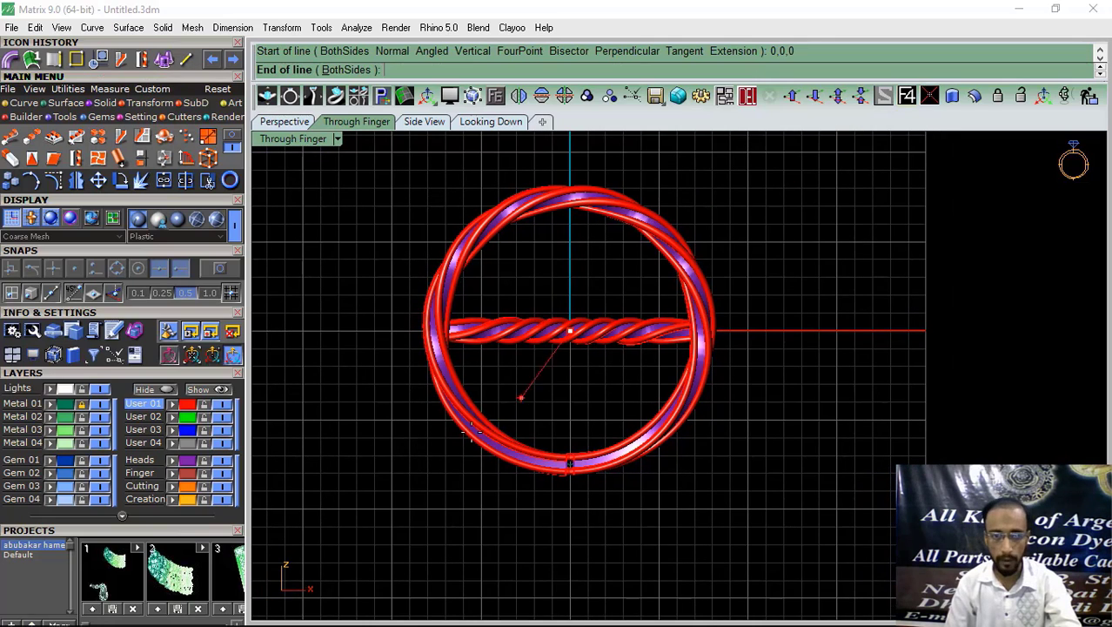
{"action": "left_click", "coordinate": [390, 490]}
Step: Draw a second line from the origin diagonally down across the ring's lower-right part, ending outside it
{"action": "right_click", "coordinate": [390, 491]}
{"action": "type", "text": "0"}
{"action": "key", "text": "Return"}
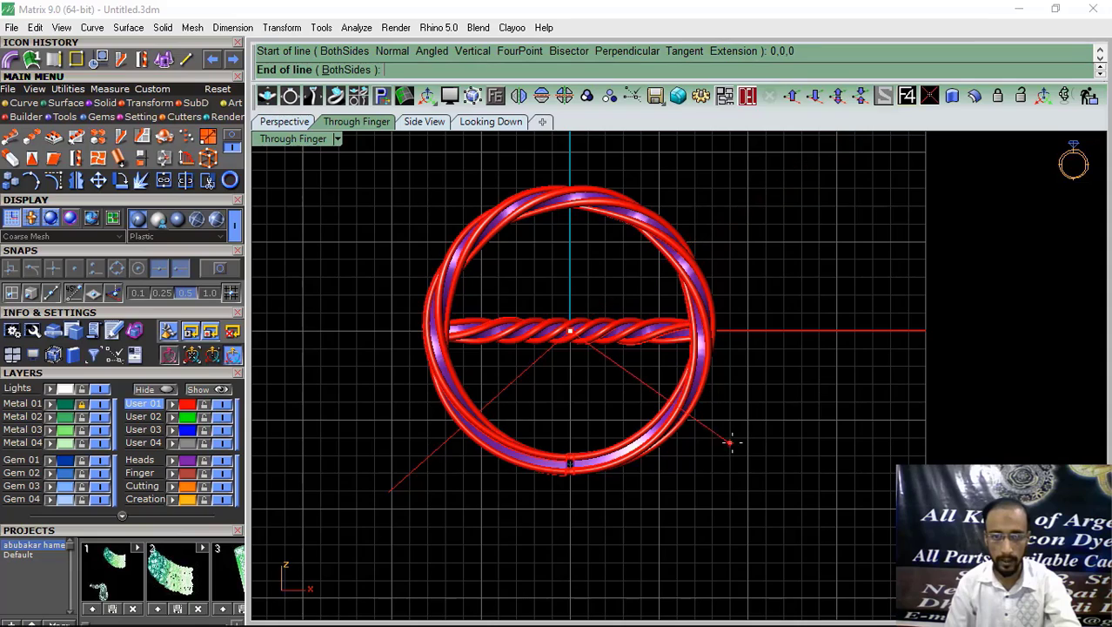
{"action": "left_click", "coordinate": [755, 451]}
{"action": "scroll", "coordinate": [571, 478], "scroll_direction": "up", "scroll_amount": 5}
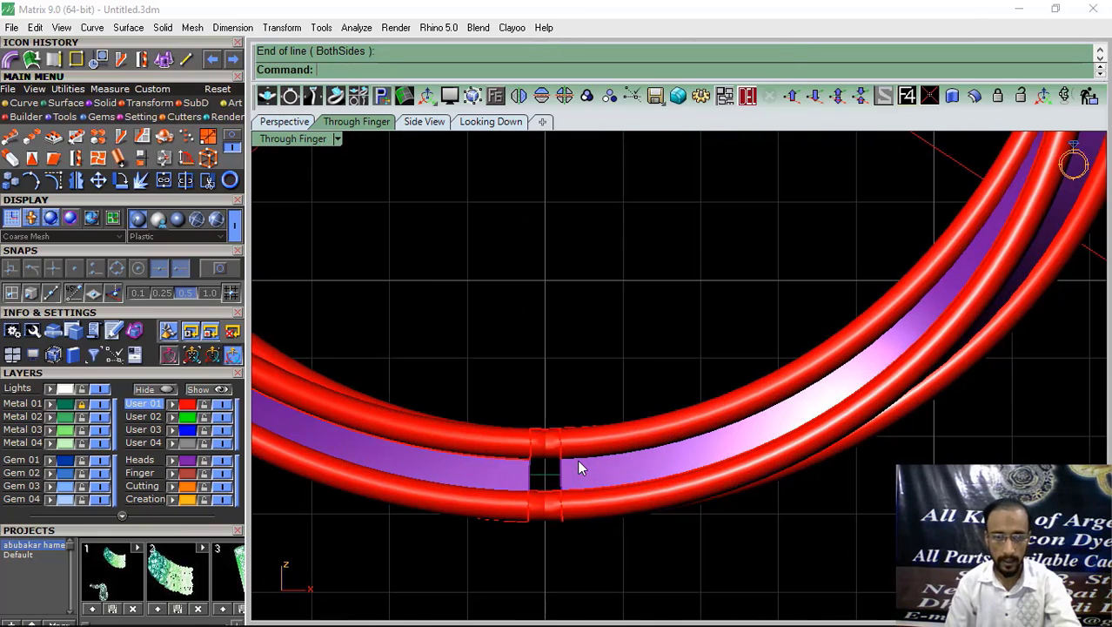
{"action": "scroll", "coordinate": [582, 478], "scroll_direction": "down", "scroll_amount": 5}
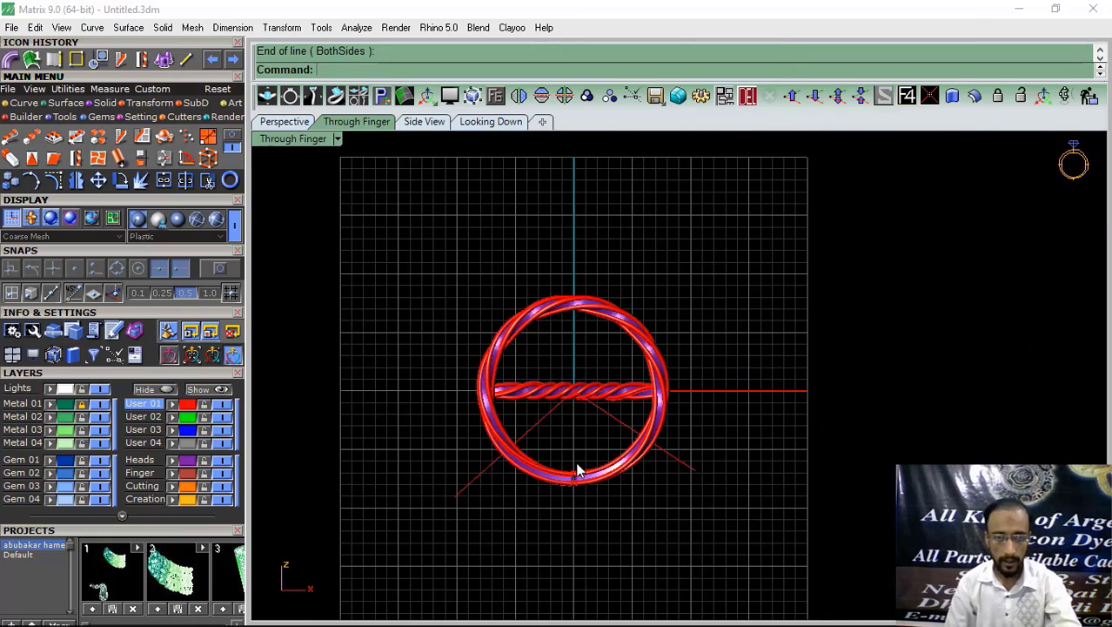
Step: Split the ring's five polysurfaces using the two diagonal lines as cutting objects
{"action": "scroll", "coordinate": [580, 479], "scroll_direction": "up", "scroll_amount": 5}
{"action": "left_click_drag", "start_coordinate": [623, 424], "coordinate": [491, 549]}
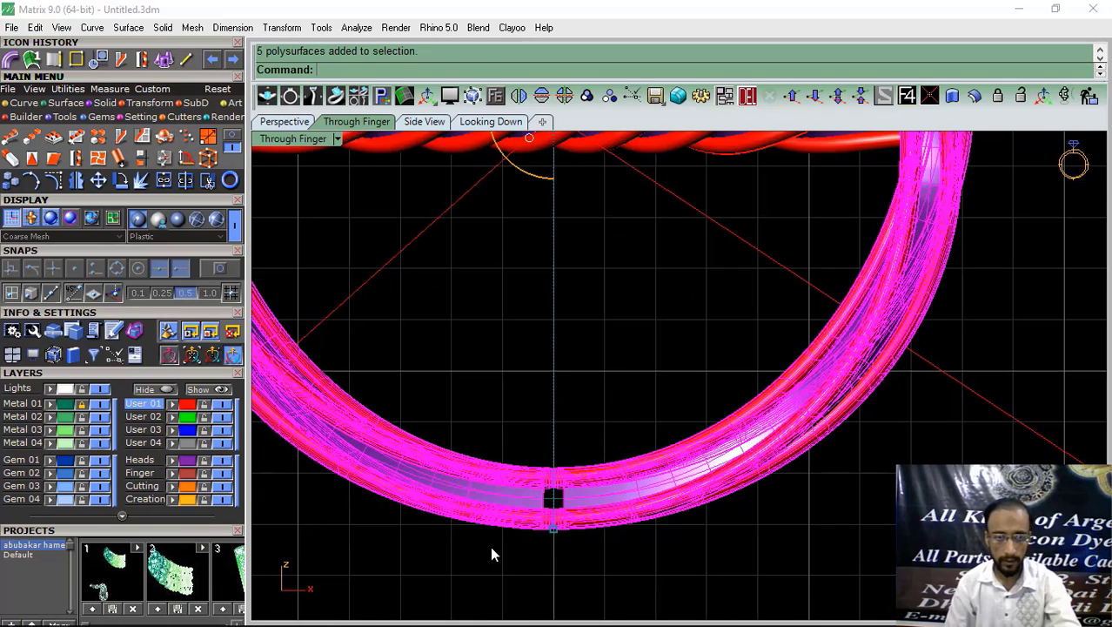
{"action": "left_click", "coordinate": [185, 180]}
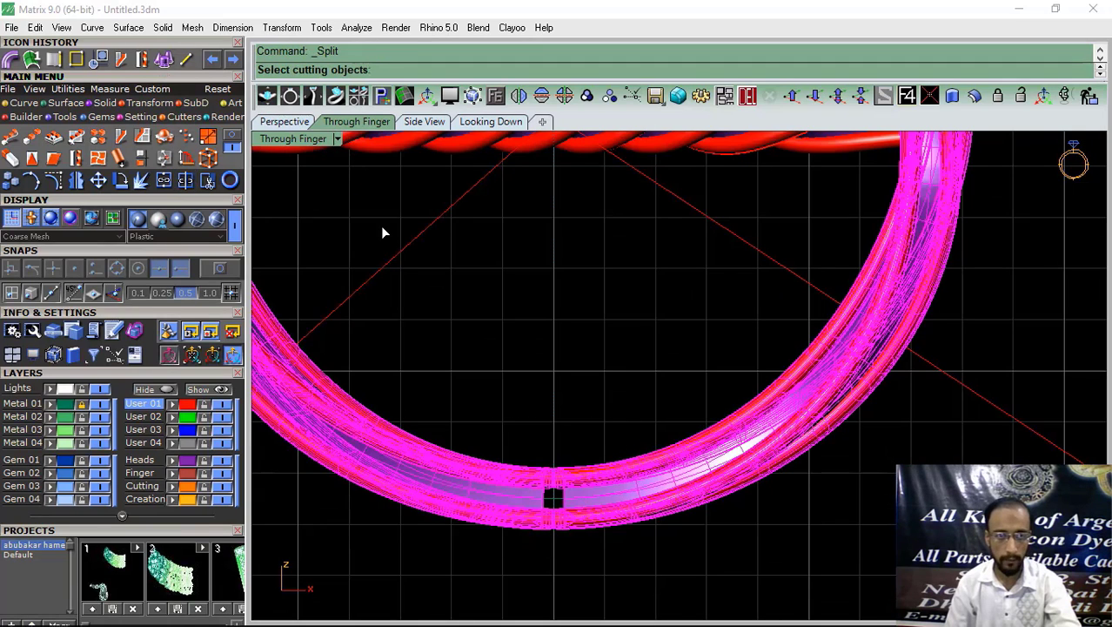
{"action": "left_click", "coordinate": [379, 275]}
{"action": "left_click_drag", "start_coordinate": [683, 264], "coordinate": [680, 255]}
{"action": "key", "text": "Return"}
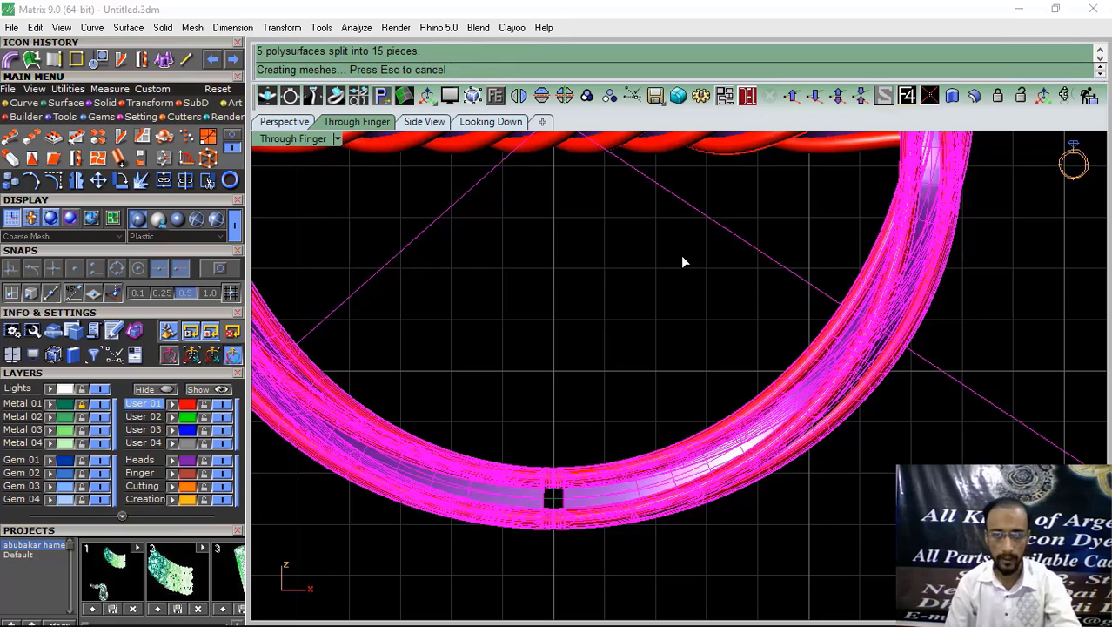
Step: Ungroup the split pieces and delete the ring's bottom section between the two diagonal lines
{"action": "left_click", "coordinate": [612, 94]}
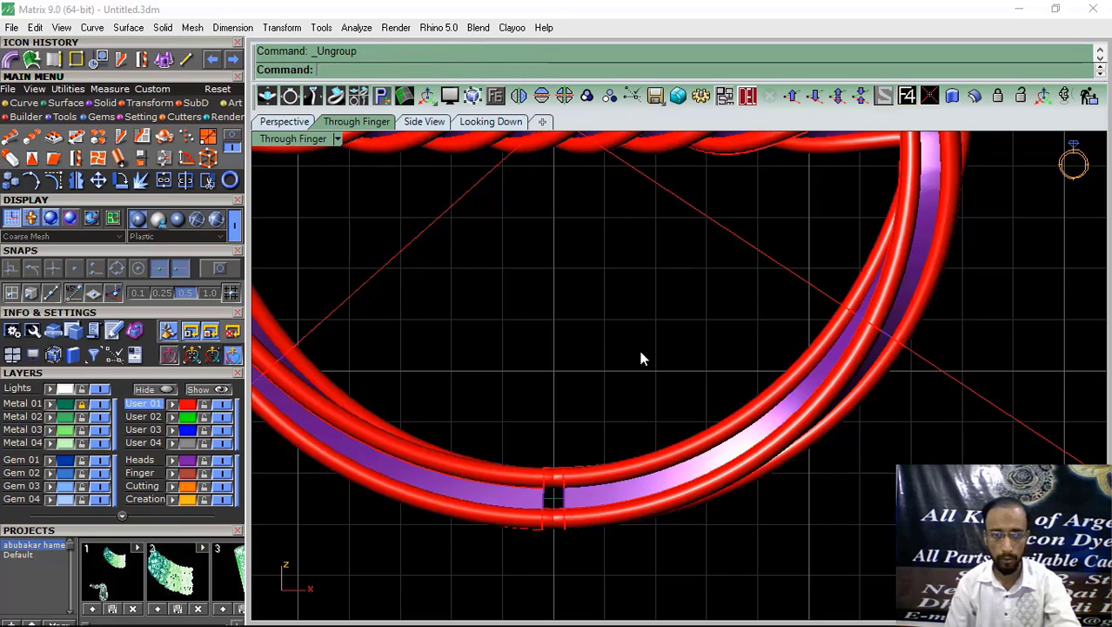
{"action": "left_click_drag", "start_coordinate": [637, 345], "coordinate": [447, 552]}
{"action": "scroll", "coordinate": [542, 368], "scroll_direction": "down", "scroll_amount": 5}
{"action": "key", "text": "Delete"}
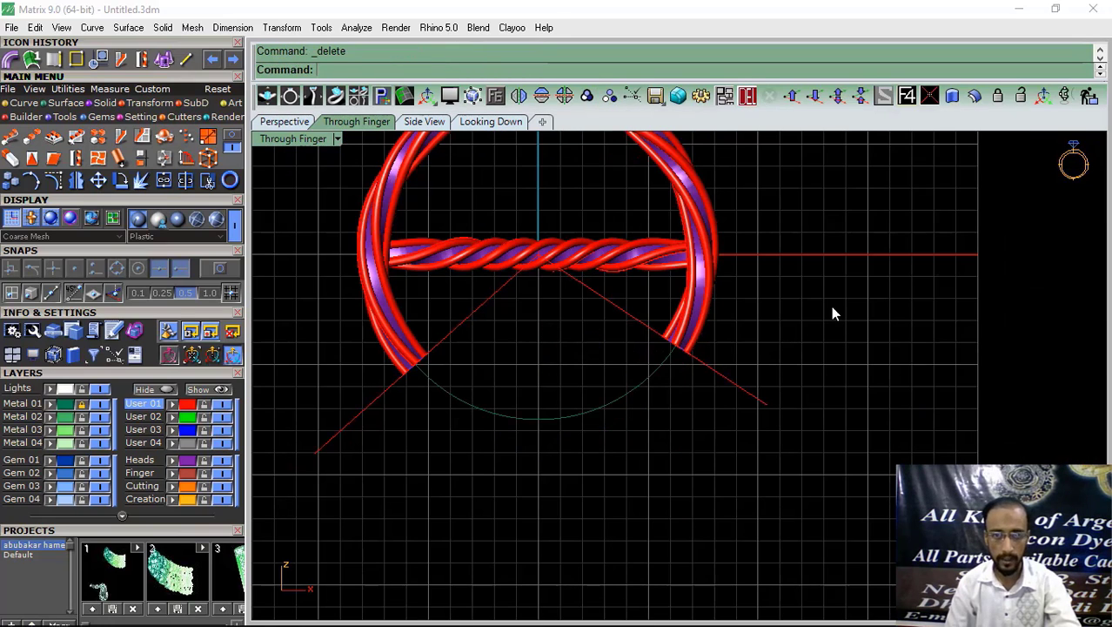
Step: Delete both diagonal cutting lines and switch to Perspective view with the ring's open bottom gap in sight
{"action": "left_click", "coordinate": [737, 387]}
{"action": "left_click", "coordinate": [484, 300], "text": "shift"}
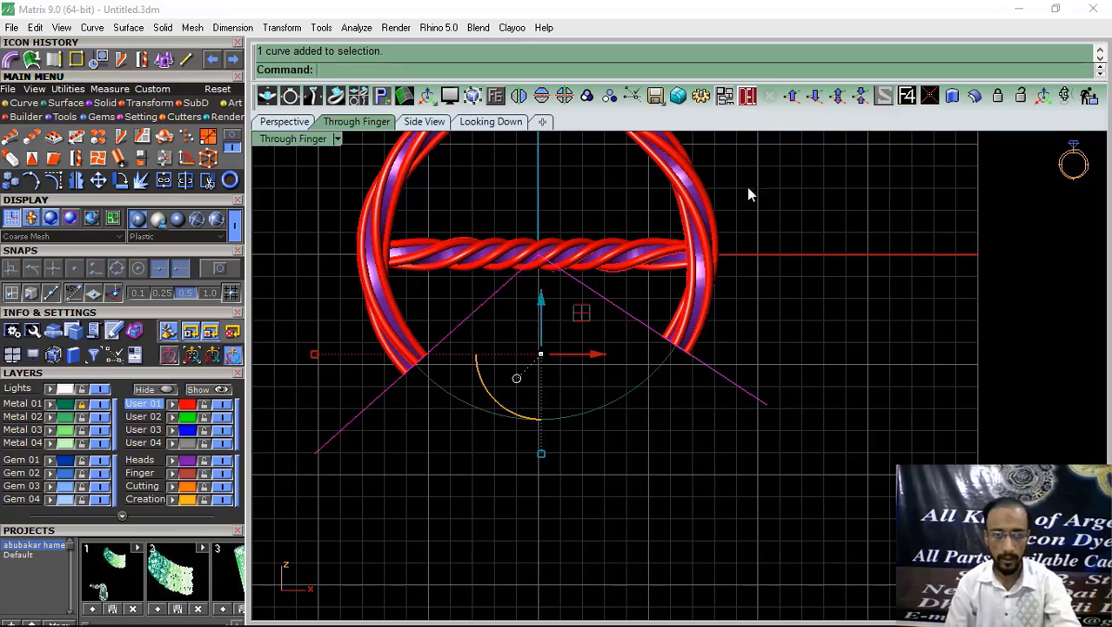
{"action": "left_click", "coordinate": [747, 98]}
{"action": "left_click", "coordinate": [283, 124]}
{"action": "right_click_drag", "start_coordinate": [576, 500], "coordinate": [587, 427]}
{"action": "scroll", "coordinate": [490, 528], "scroll_direction": "up", "scroll_amount": 5}
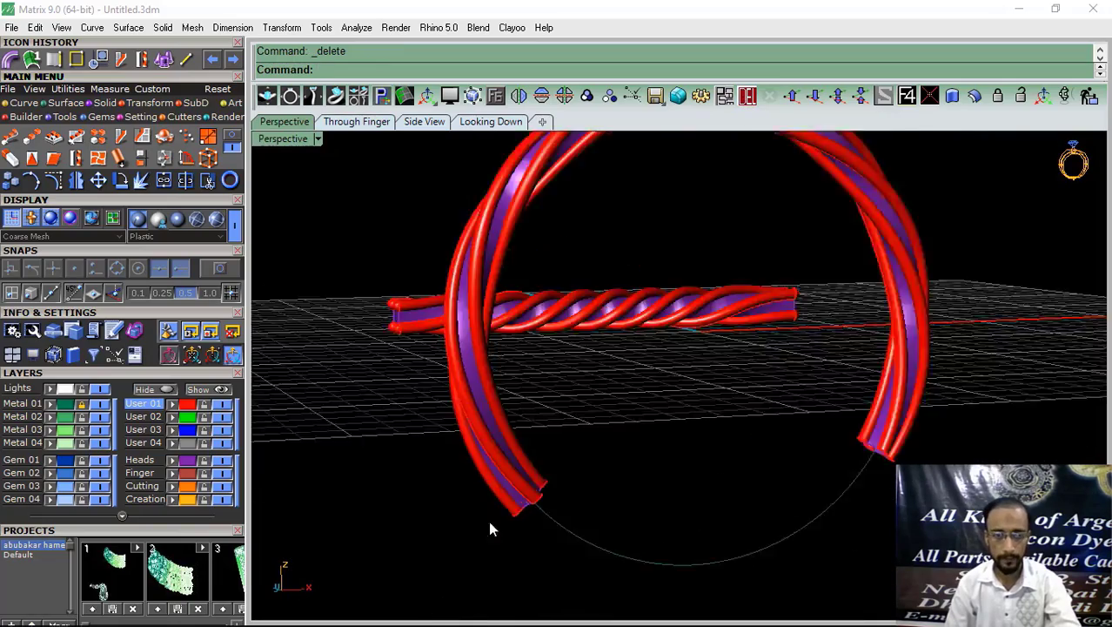
{"action": "scroll", "coordinate": [490, 528], "scroll_direction": "up", "scroll_amount": 3}
{"action": "right_click_drag", "start_coordinate": [490, 528], "coordinate": [590, 474]}
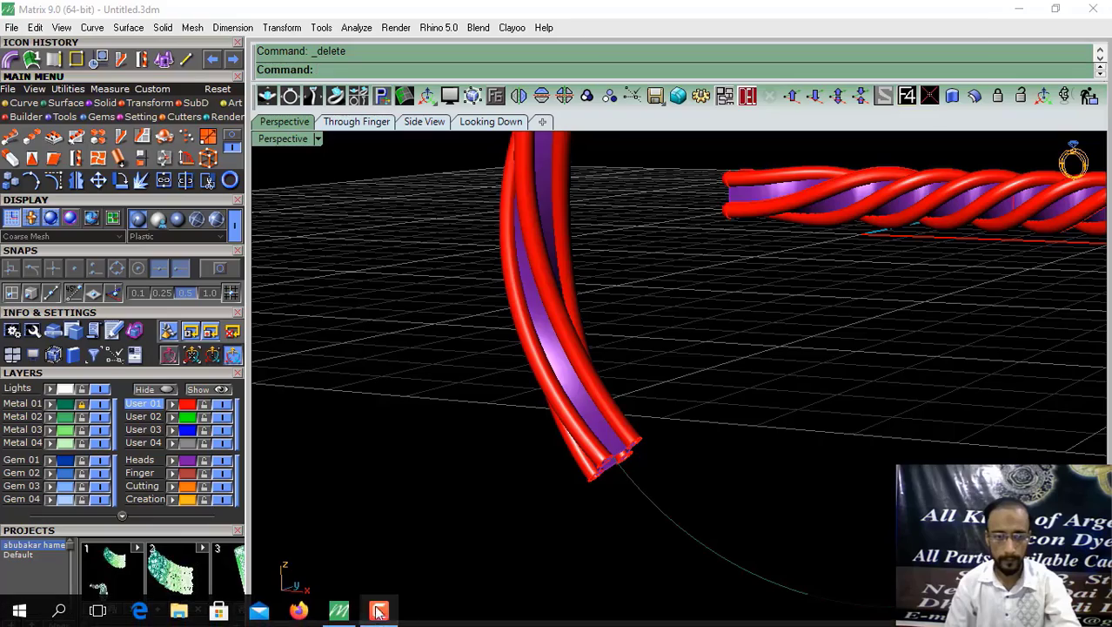
{"action": "left_click", "coordinate": [378, 612]}
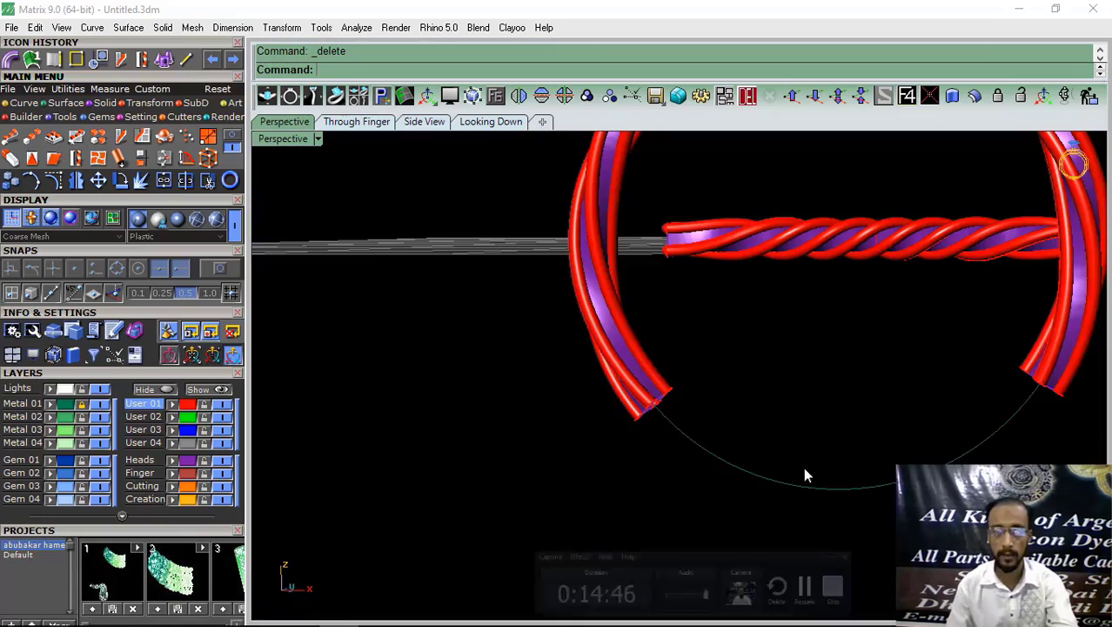
{"action": "right_click_drag", "start_coordinate": [803, 466], "coordinate": [638, 442], "text": "shift"}
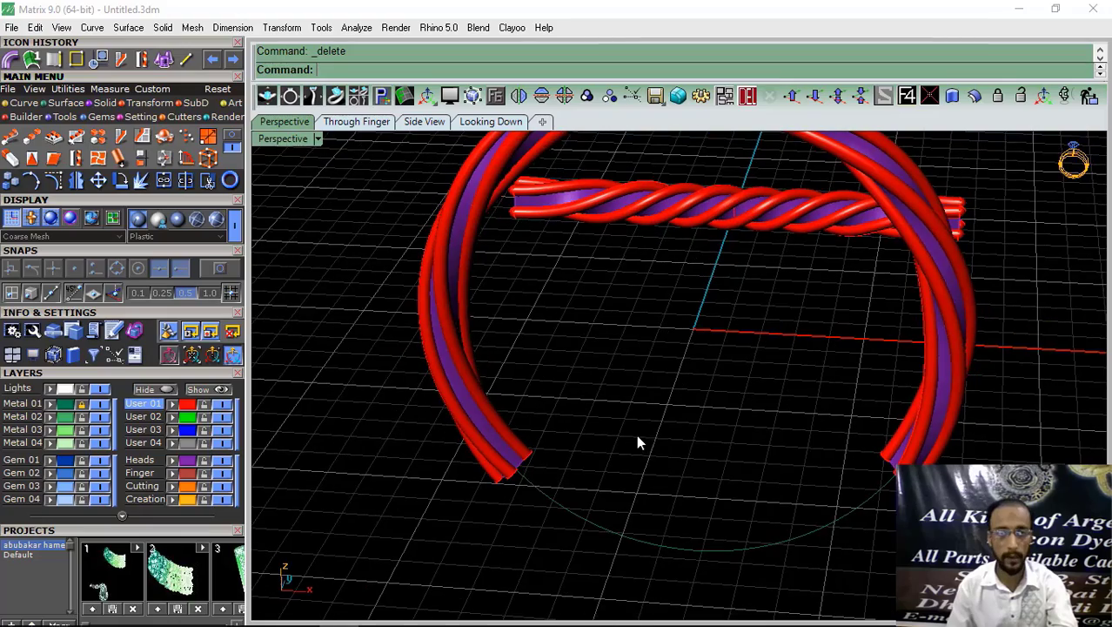
Step: Duplicate the four square edges of the twisted bar at the ring's left cut end with DupEdge
{"action": "left_click", "coordinate": [55, 61]}
{"action": "right_click_drag", "start_coordinate": [544, 459], "coordinate": [500, 394]}
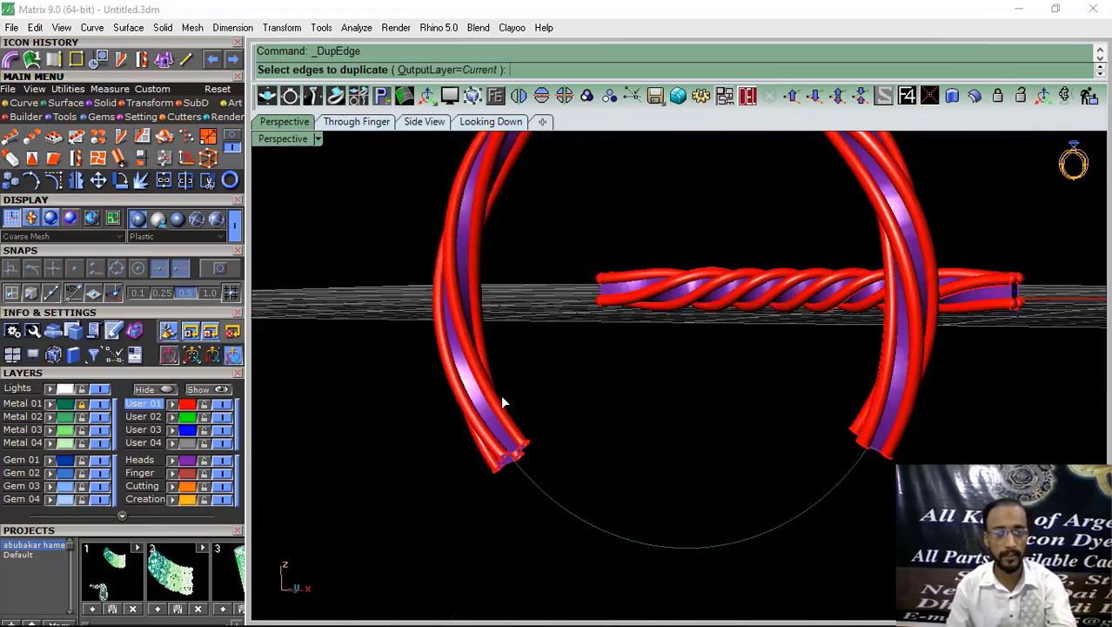
{"action": "scroll", "coordinate": [500, 394], "scroll_direction": "up", "scroll_amount": 5}
{"action": "right_click_drag", "start_coordinate": [558, 467], "coordinate": [575, 403]}
{"action": "left_click", "coordinate": [566, 402]}
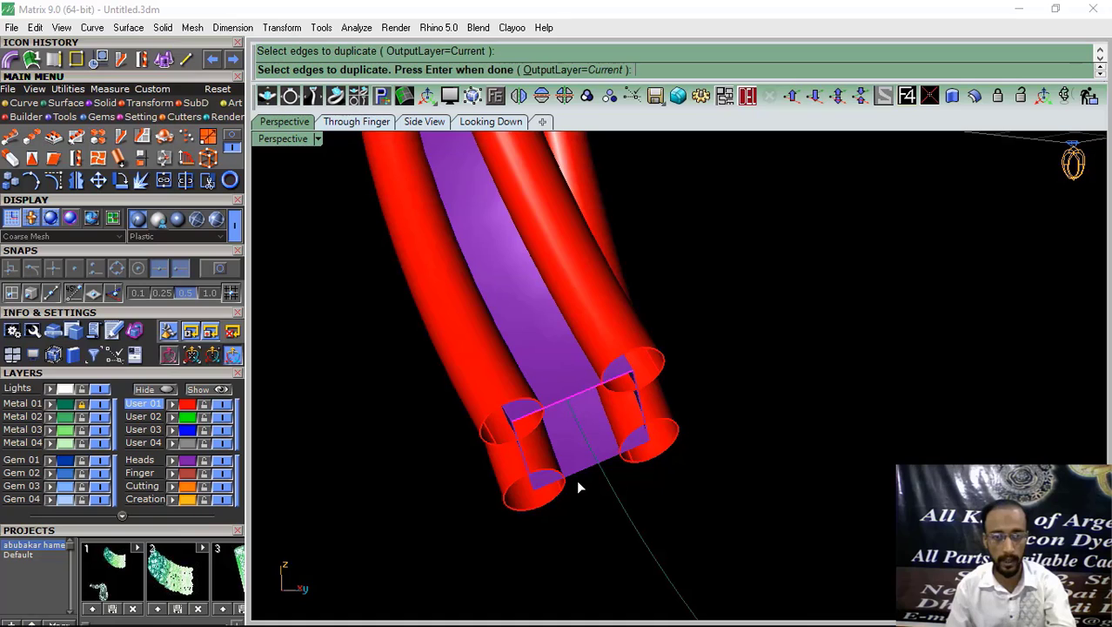
{"action": "left_click", "coordinate": [535, 463]}
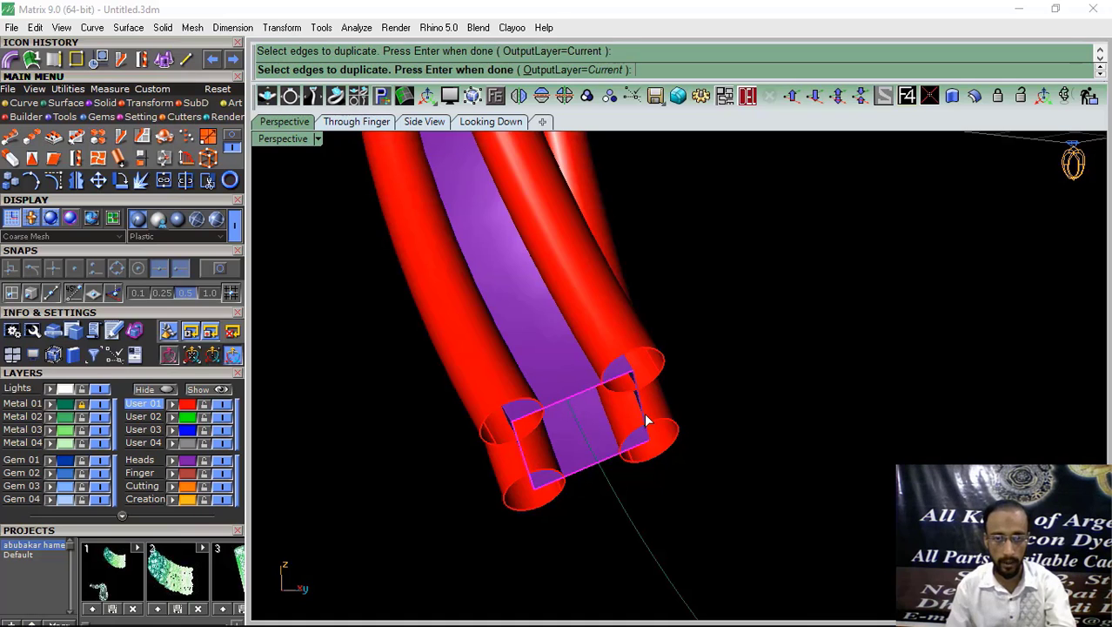
Step: Duplicate the square edges at the ring's right cut end and join all duplicated edges into two closed curves on the User 02 layer
{"action": "scroll", "coordinate": [383, 354], "scroll_direction": "down", "scroll_amount": 3}
{"action": "right_click_drag", "start_coordinate": [383, 354], "coordinate": [345, 347]}
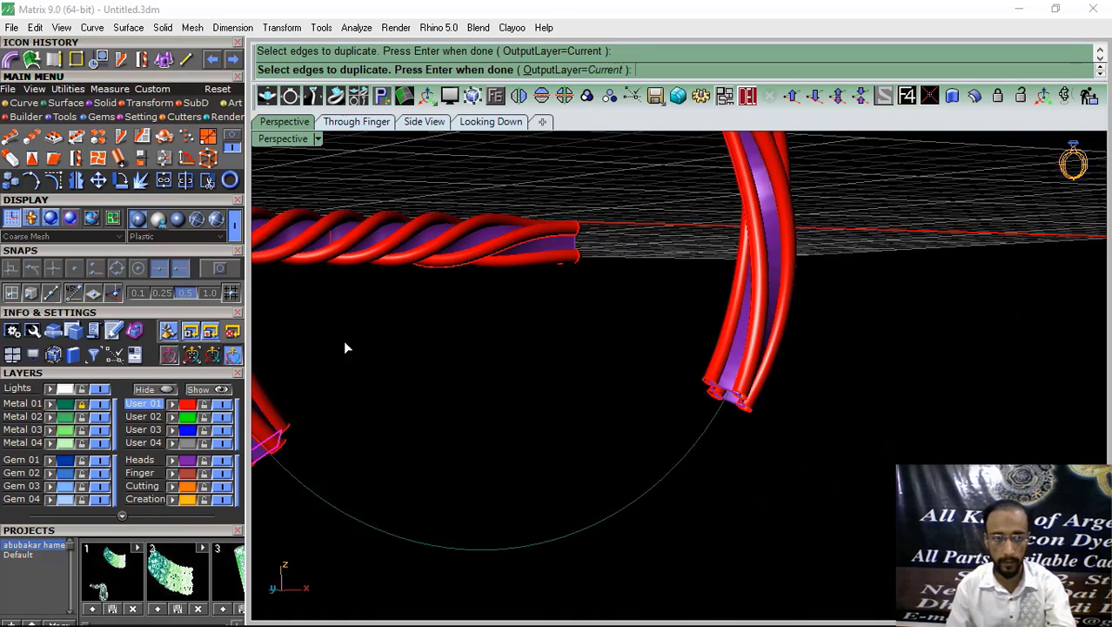
{"action": "right_click_drag", "start_coordinate": [777, 397], "coordinate": [767, 397]}
{"action": "scroll", "coordinate": [749, 389], "scroll_direction": "up", "scroll_amount": 3}
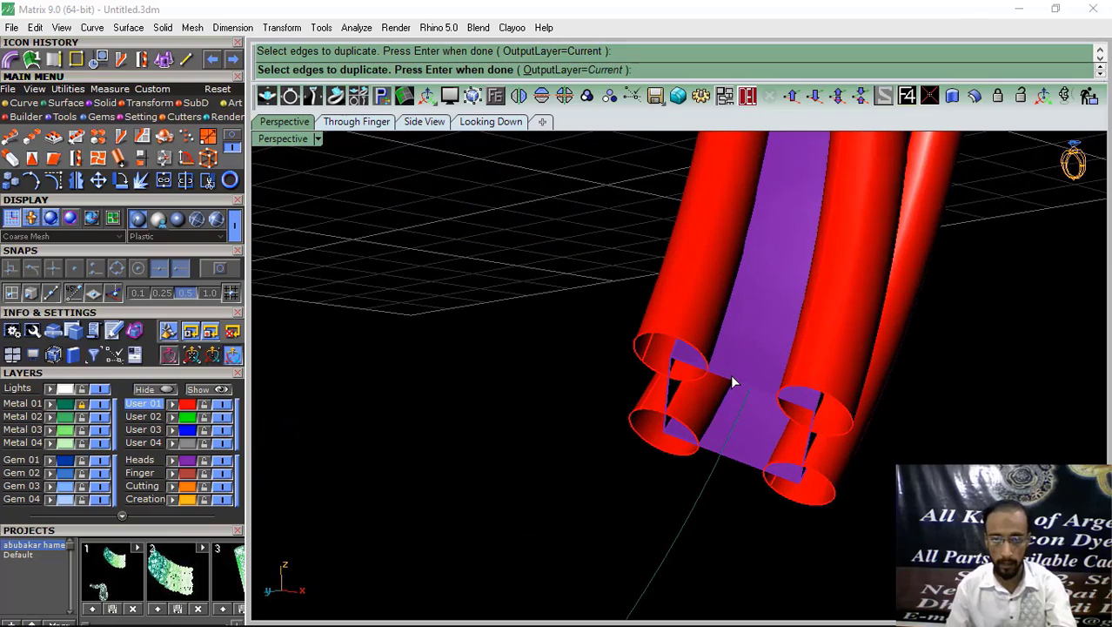
{"action": "left_click", "coordinate": [733, 460]}
{"action": "left_click", "coordinate": [807, 448]}
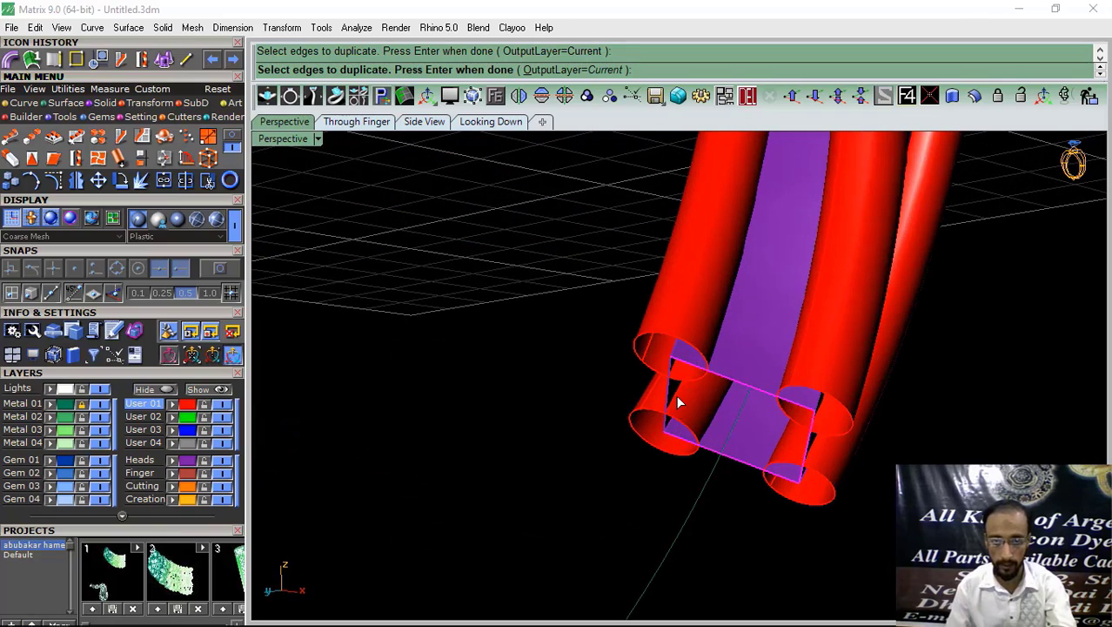
{"action": "scroll", "coordinate": [675, 401], "scroll_direction": "down", "scroll_amount": 3}
{"action": "key", "text": "Return"}
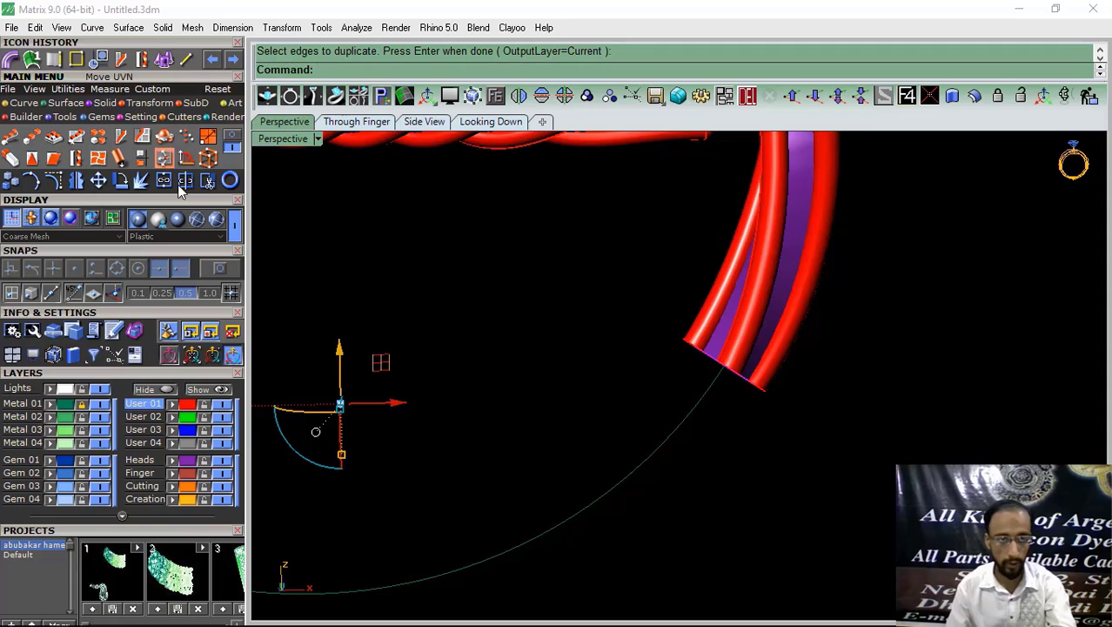
{"action": "left_click", "coordinate": [588, 472]}
{"action": "scroll", "coordinate": [617, 313], "scroll_direction": "down", "scroll_amount": 7}
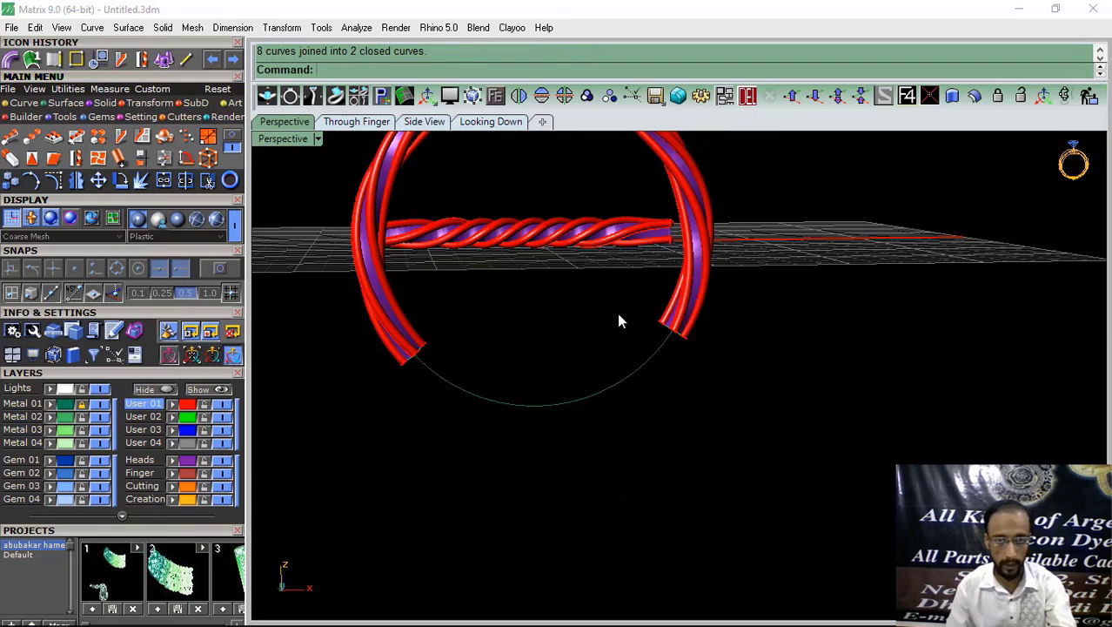
Step: Make Finger the current layer and hide the User 01 and Heads layers, leaving only the curves
{"action": "right_click_drag", "start_coordinate": [617, 312], "coordinate": [509, 354]}
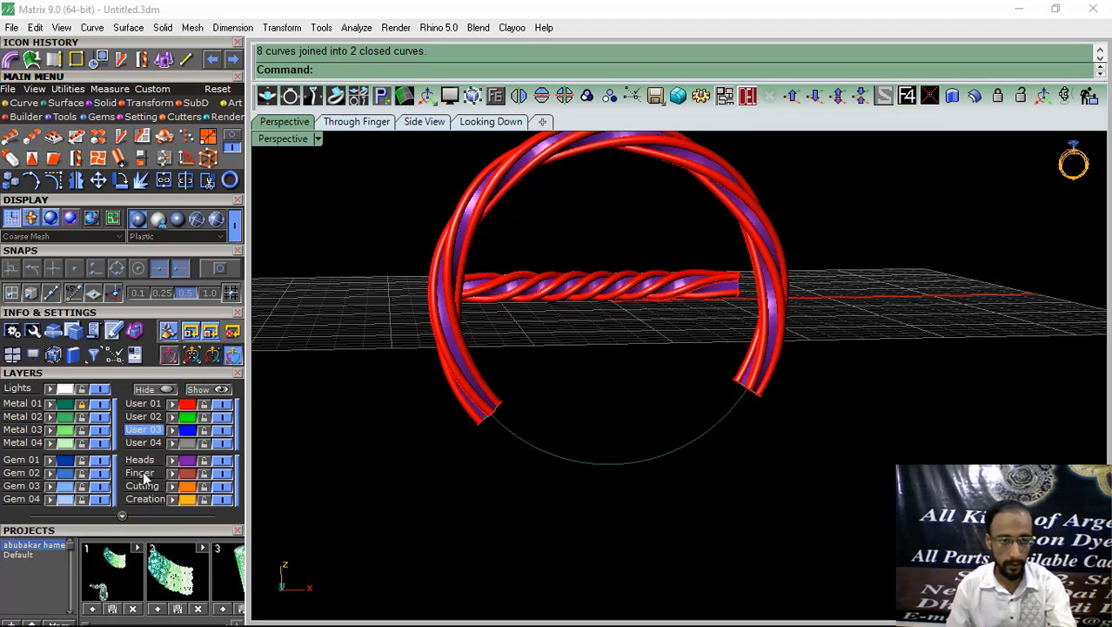
{"action": "left_click", "coordinate": [224, 405]}
{"action": "right_click_drag", "start_coordinate": [505, 418], "coordinate": [475, 318]}
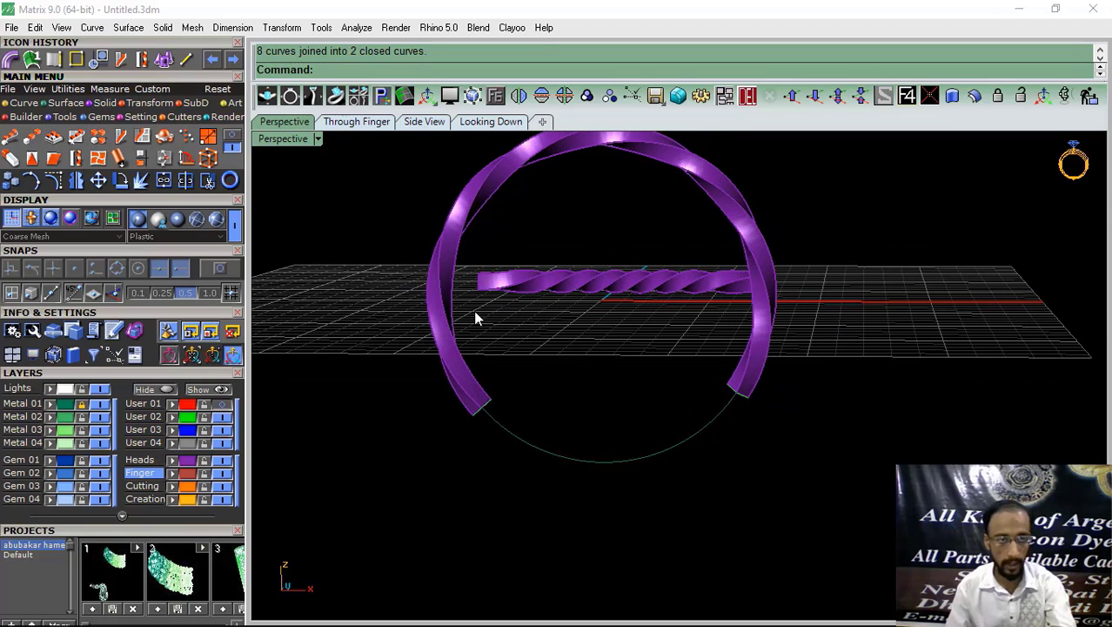
{"action": "left_click", "coordinate": [223, 461]}
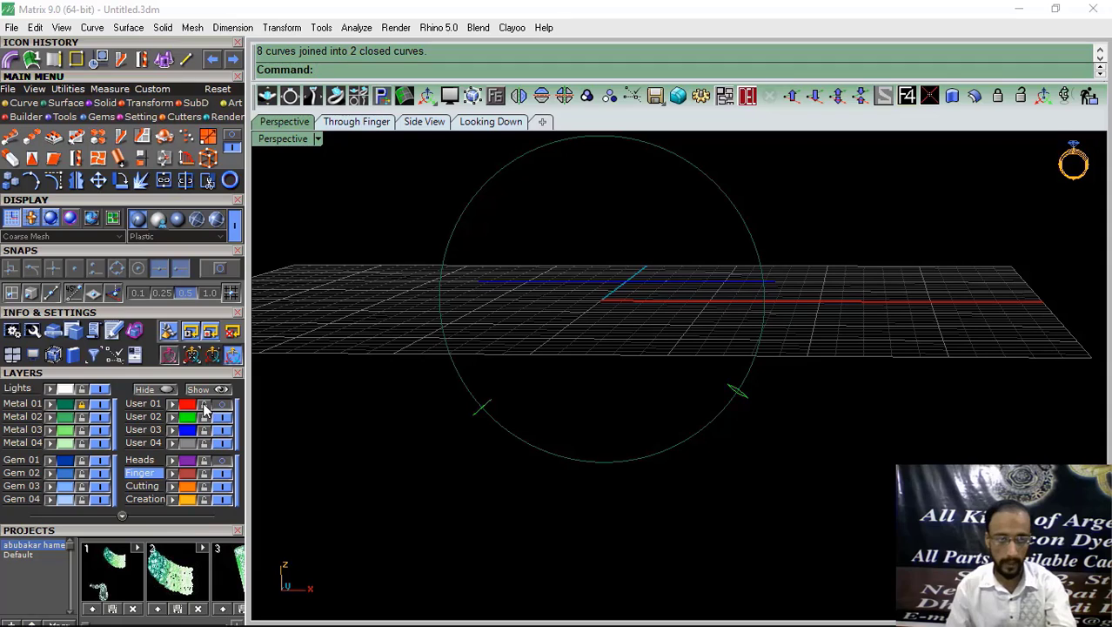
{"action": "left_click", "coordinate": [67, 103]}
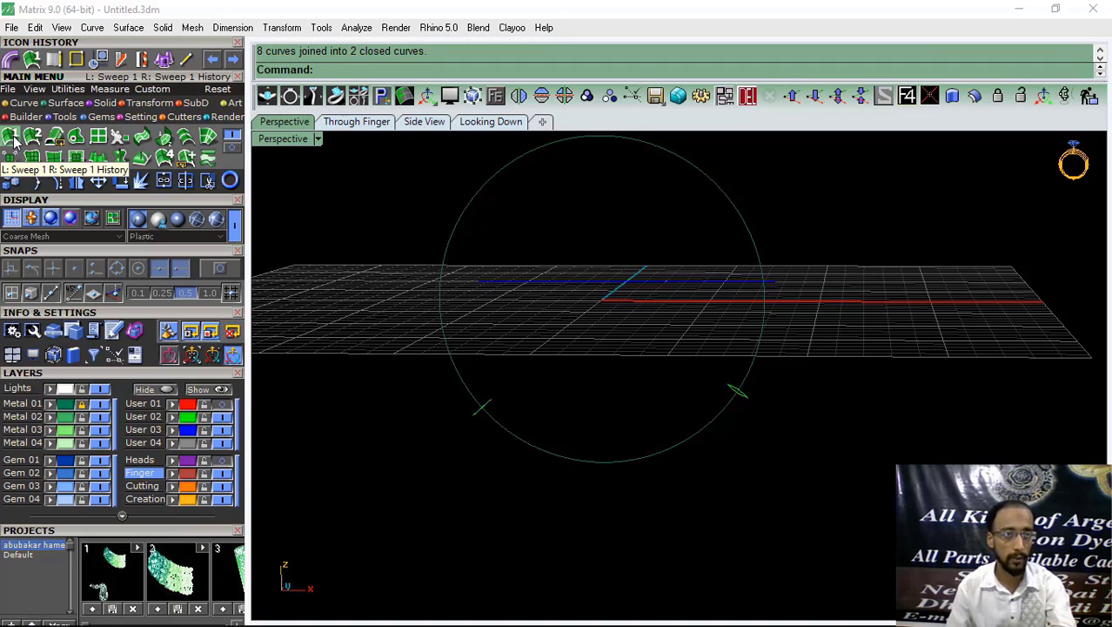
{"action": "left_click", "coordinate": [13, 139]}
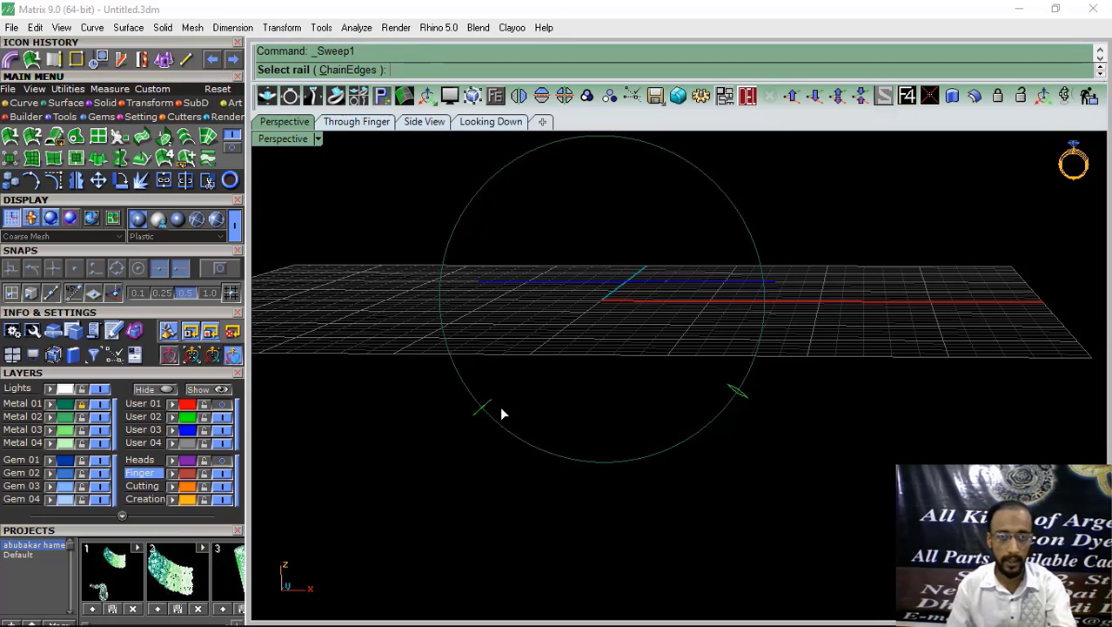
{"action": "scroll", "coordinate": [501, 408], "scroll_direction": "up", "scroll_amount": 2}
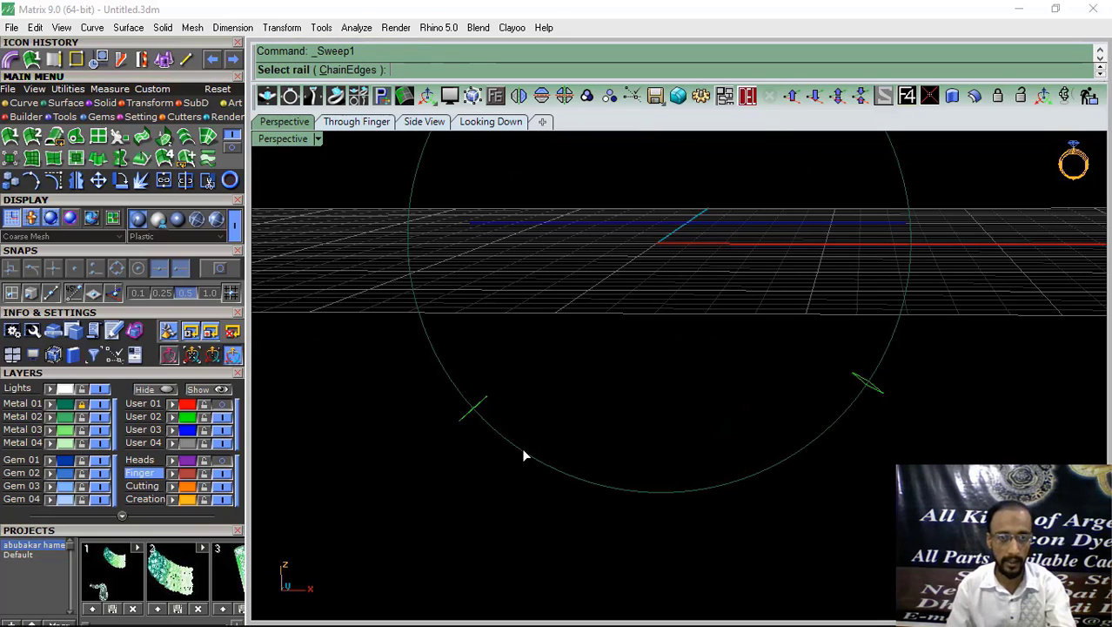
{"action": "left_click", "coordinate": [596, 487]}
{"action": "key", "text": "Escape"}
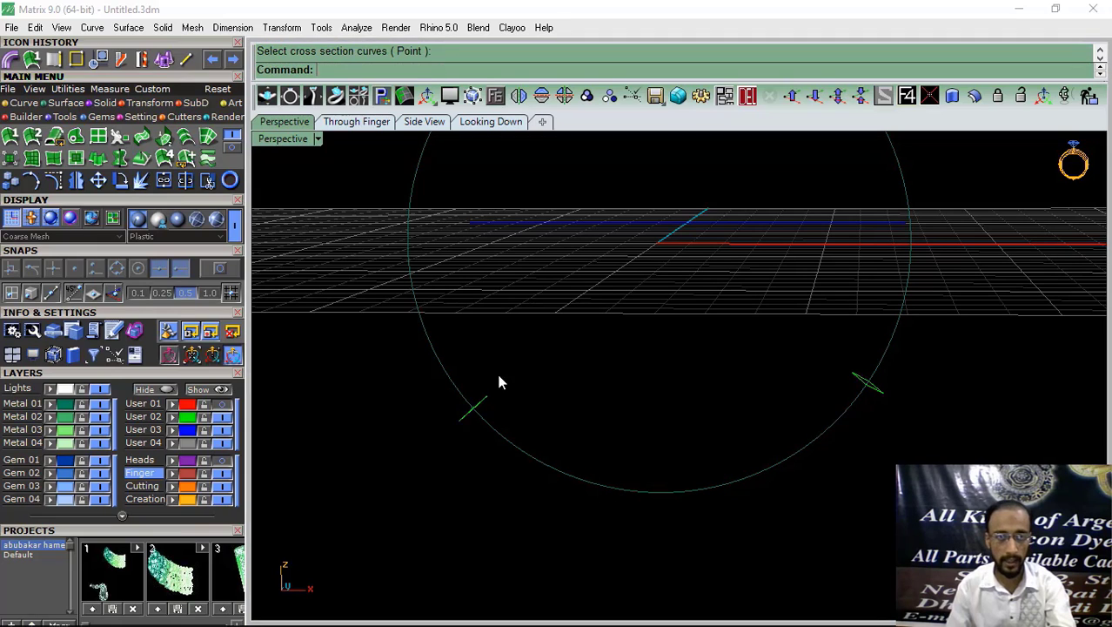
{"action": "left_click", "coordinate": [481, 406]}
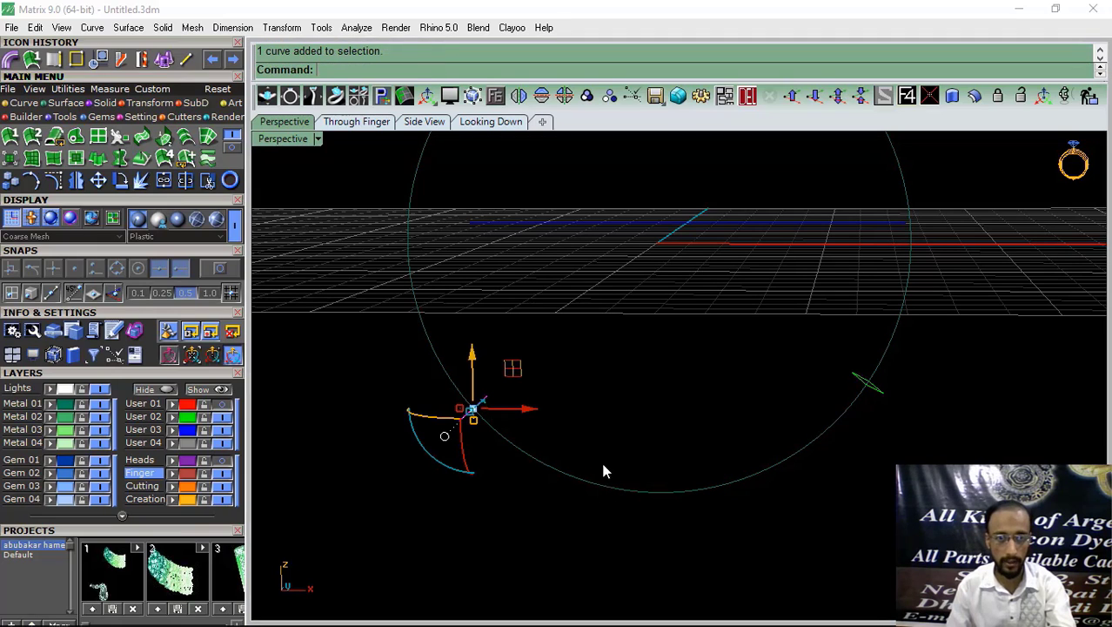
{"action": "right_click", "coordinate": [879, 392]}
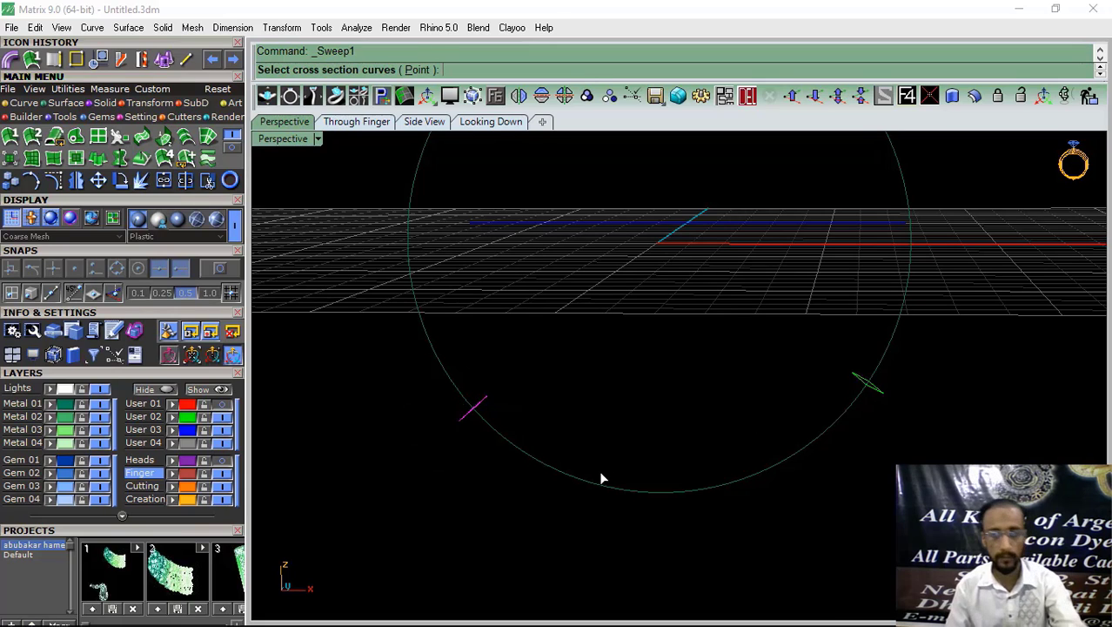
{"action": "key", "text": "Escape"}
{"action": "key", "text": "Escape"}
Step: Sweep the two square end profiles along the circle's lower arc with Sweep 1, using Freeform style and Do not simplify
{"action": "right_click", "coordinate": [626, 392]}
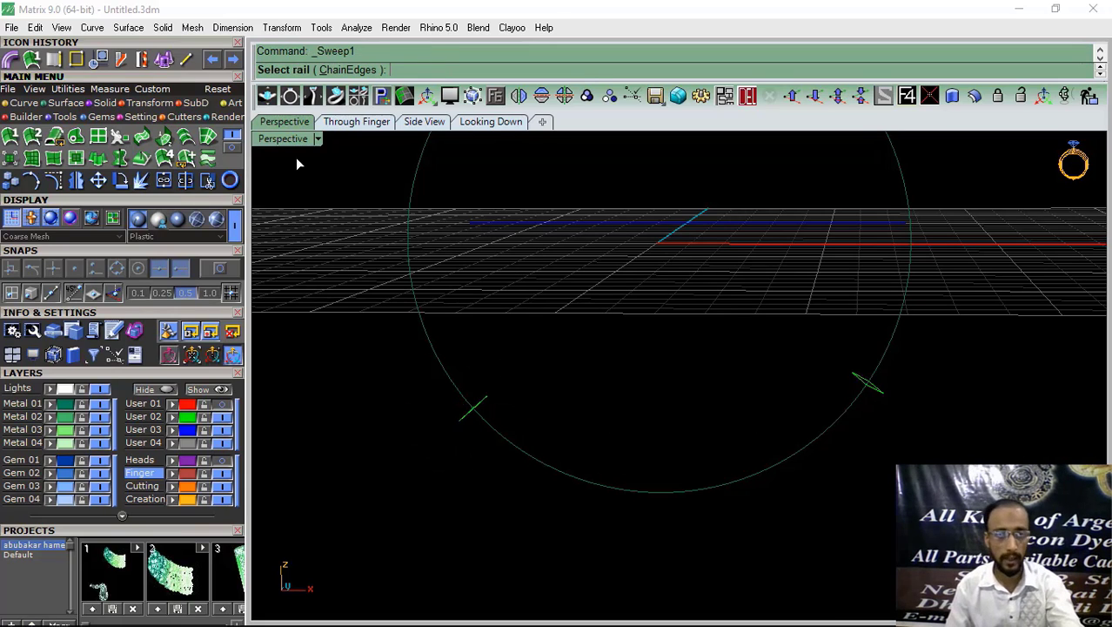
{"action": "left_click", "coordinate": [555, 475]}
{"action": "left_click", "coordinate": [481, 405]}
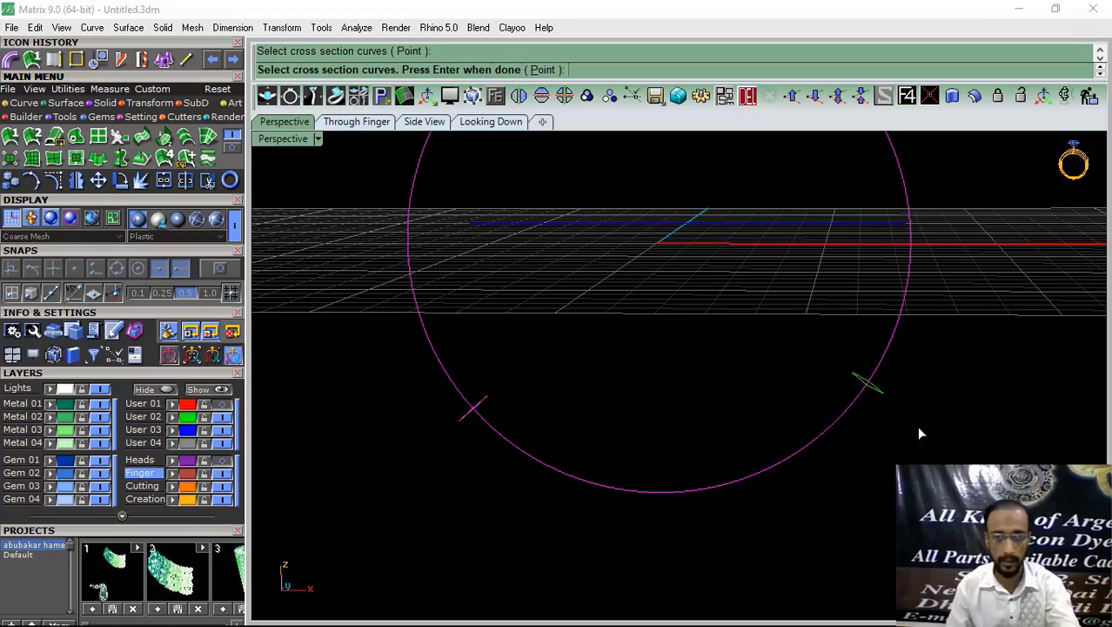
{"action": "left_click", "coordinate": [879, 396]}
{"action": "right_click", "coordinate": [773, 432]}
{"action": "right_click", "coordinate": [774, 431]}
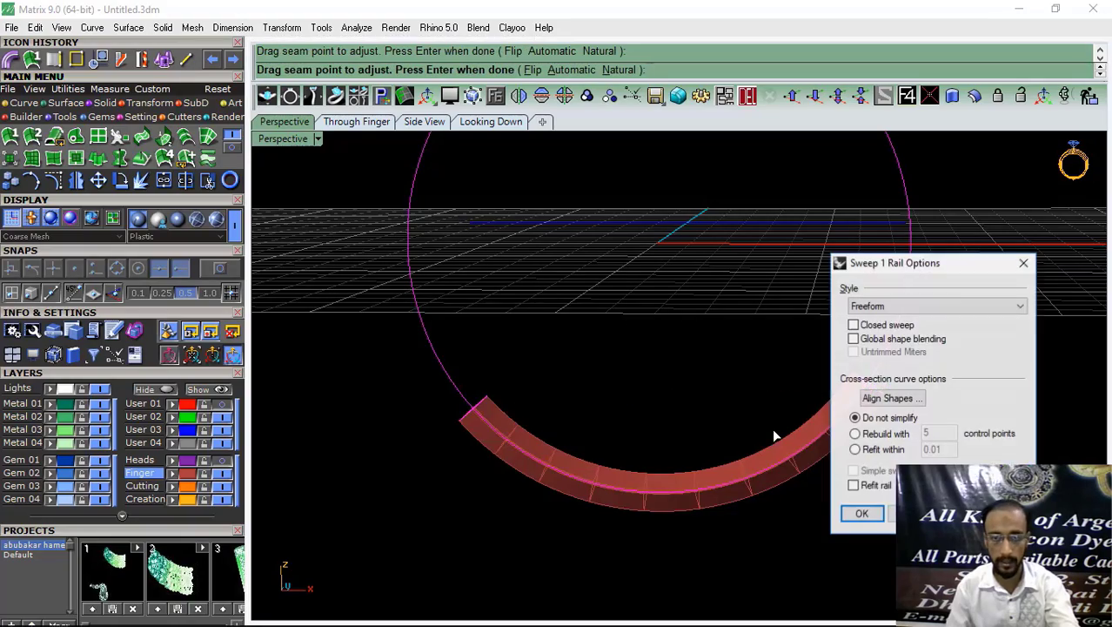
{"action": "left_click", "coordinate": [861, 517]}
Step: Show the User 01 and Heads layers again alongside the swept bottom section
{"action": "right_click_drag", "start_coordinate": [868, 534], "coordinate": [687, 493]}
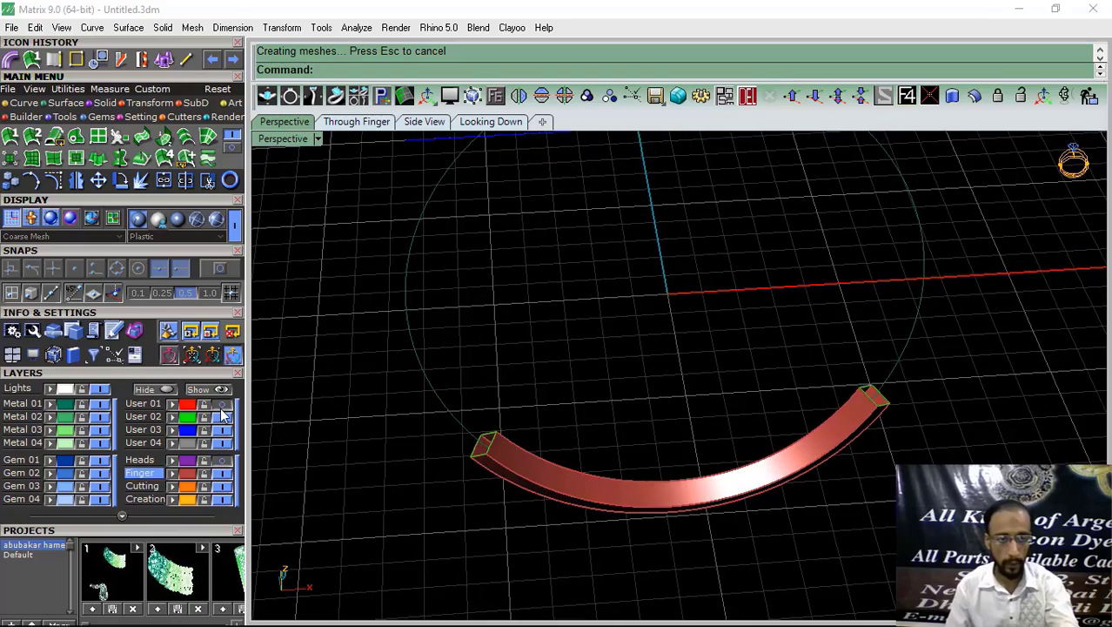
{"action": "left_click", "coordinate": [222, 405]}
{"action": "left_click", "coordinate": [221, 460]}
{"action": "scroll", "coordinate": [597, 449], "scroll_direction": "down", "scroll_amount": 3}
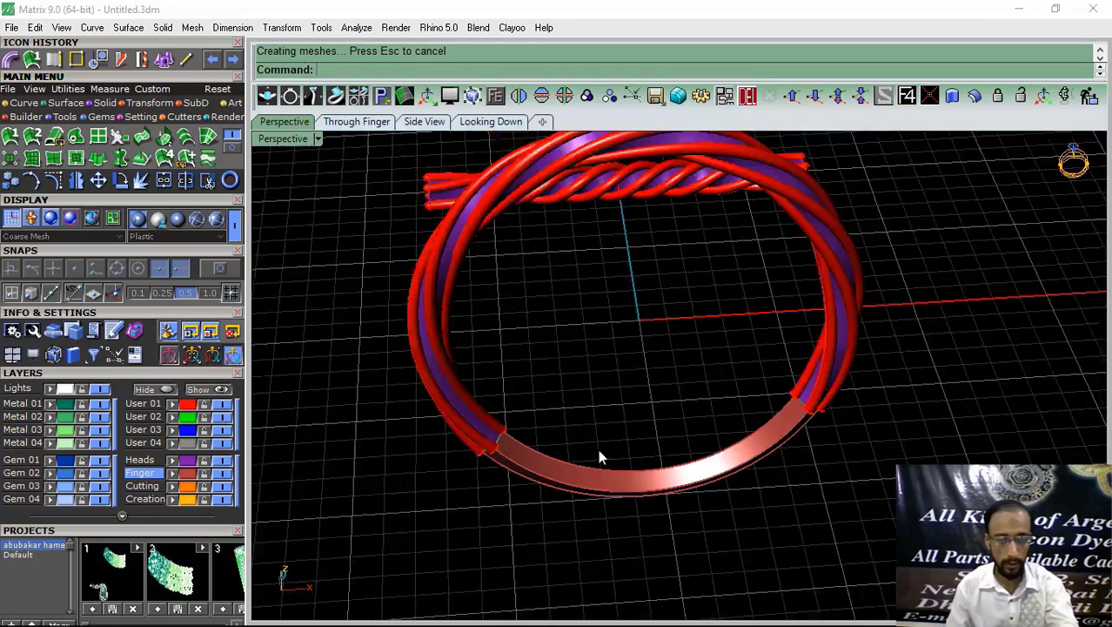
Step: Examine how the swept bottom section meets both cut ends of the twisted ring
{"action": "right_click_drag", "start_coordinate": [598, 449], "coordinate": [541, 439]}
{"action": "scroll", "coordinate": [661, 332], "scroll_direction": "up", "scroll_amount": 6}
{"action": "scroll", "coordinate": [561, 442], "scroll_direction": "up", "scroll_amount": 3}
{"action": "scroll", "coordinate": [540, 439], "scroll_direction": "down", "scroll_amount": 5}
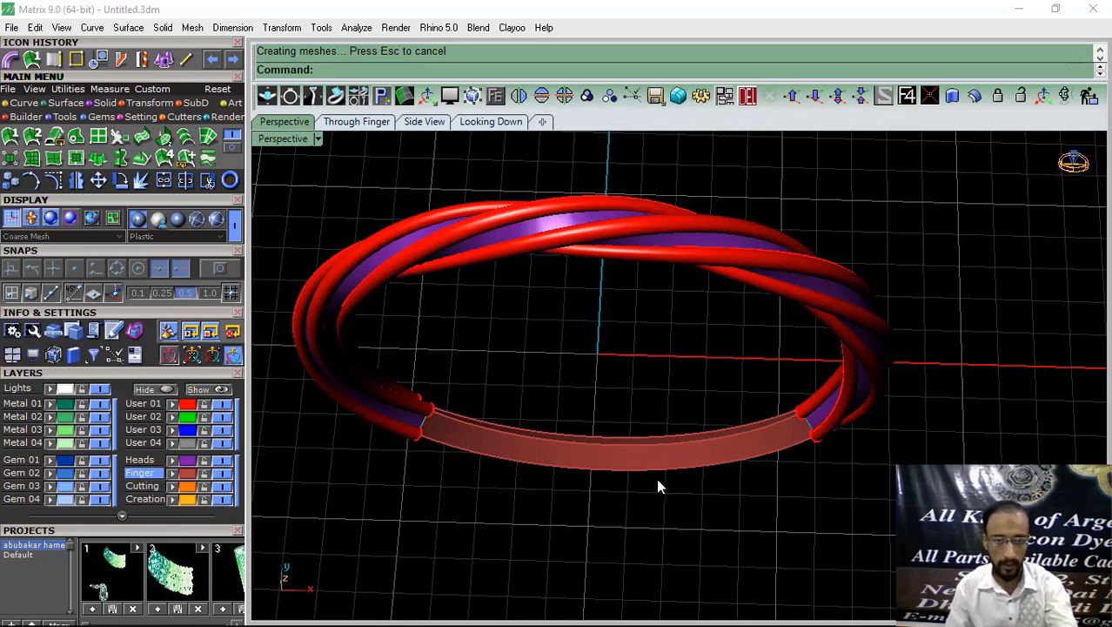
{"action": "right_click_drag", "start_coordinate": [658, 487], "coordinate": [505, 376]}
{"action": "right_click_drag", "start_coordinate": [801, 400], "coordinate": [719, 420]}
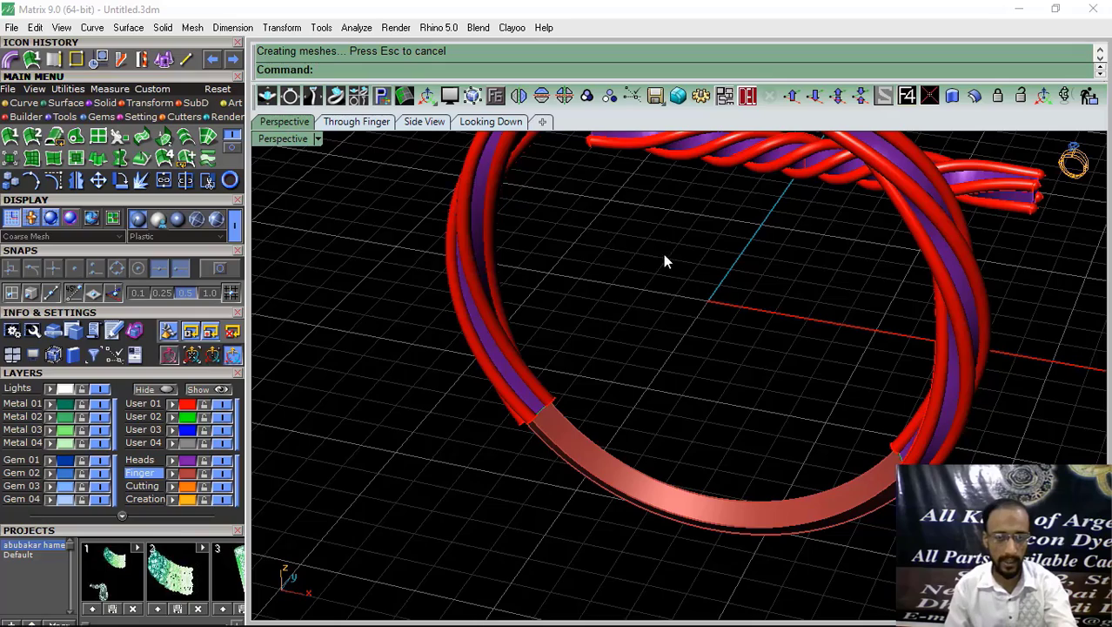
{"action": "right_click_drag", "start_coordinate": [706, 410], "coordinate": [676, 369]}
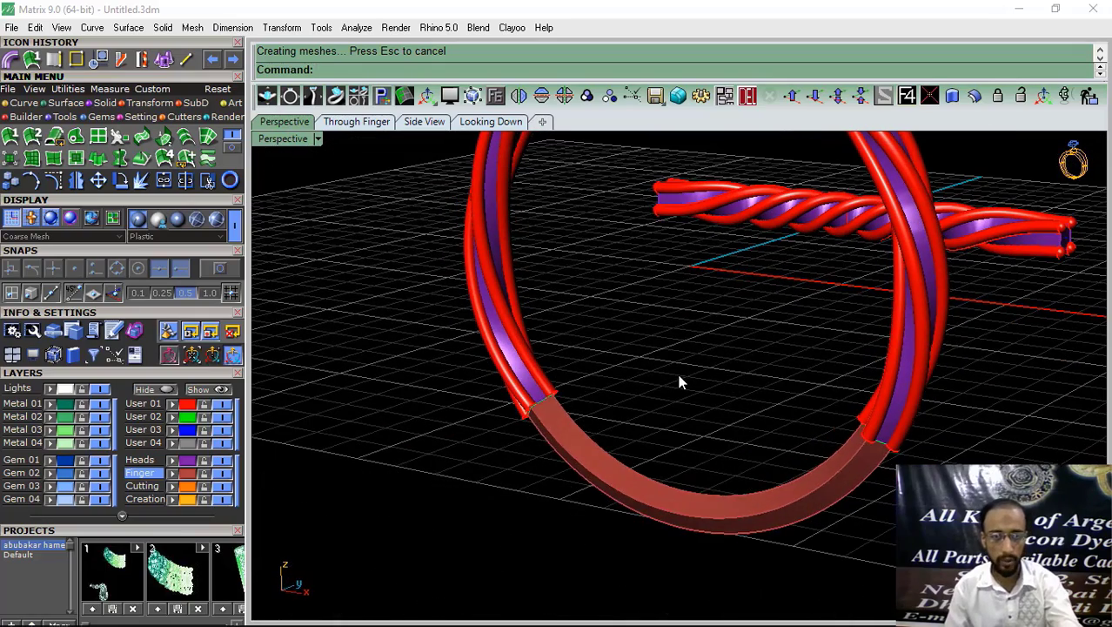
Step: Undo the square sweep and duplicate the four circular pipe-end edges at both cut ends of the twisted ring
{"action": "key", "text": "ctrl+z"}
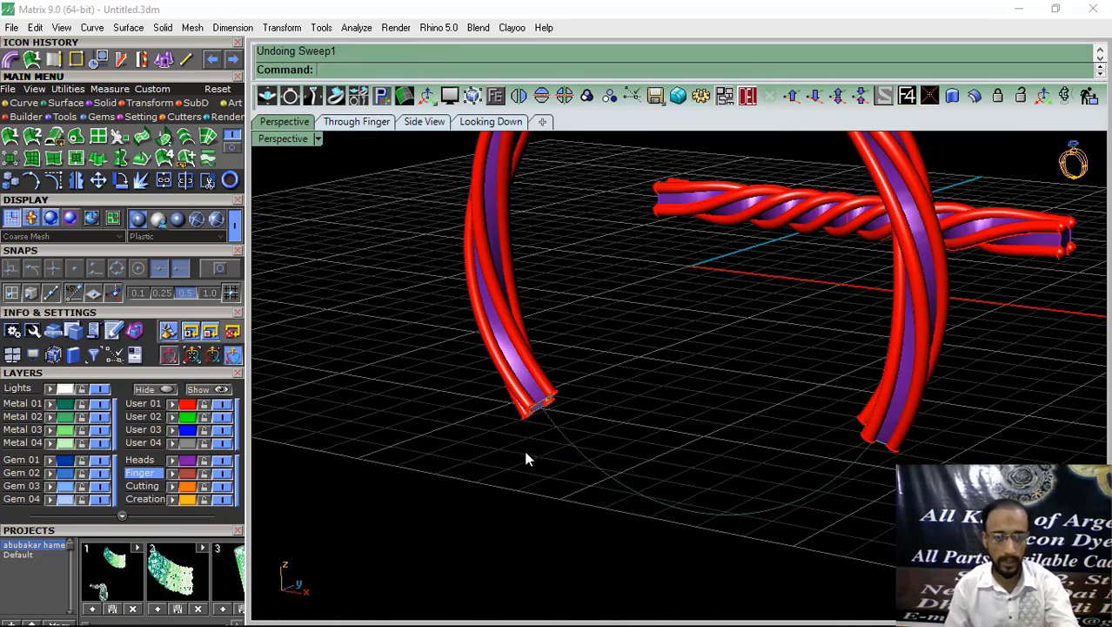
{"action": "left_click", "coordinate": [54, 60]}
{"action": "scroll", "coordinate": [533, 400], "scroll_direction": "up", "scroll_amount": 8}
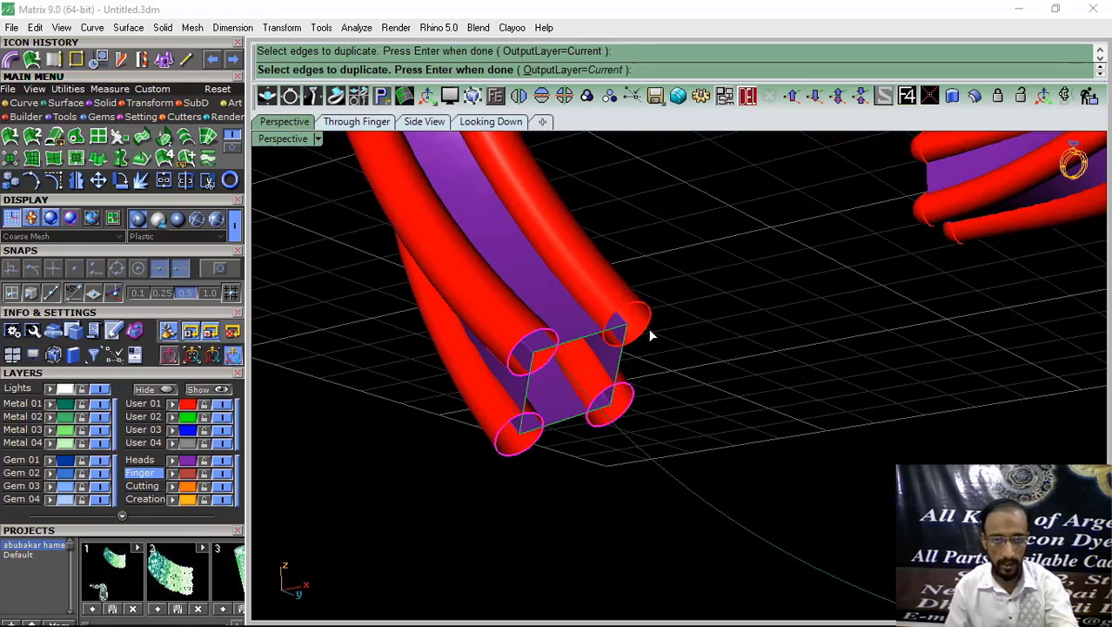
{"action": "scroll", "coordinate": [559, 338], "scroll_direction": "down", "scroll_amount": 6}
{"action": "right_click_drag", "start_coordinate": [655, 393], "coordinate": [792, 425]}
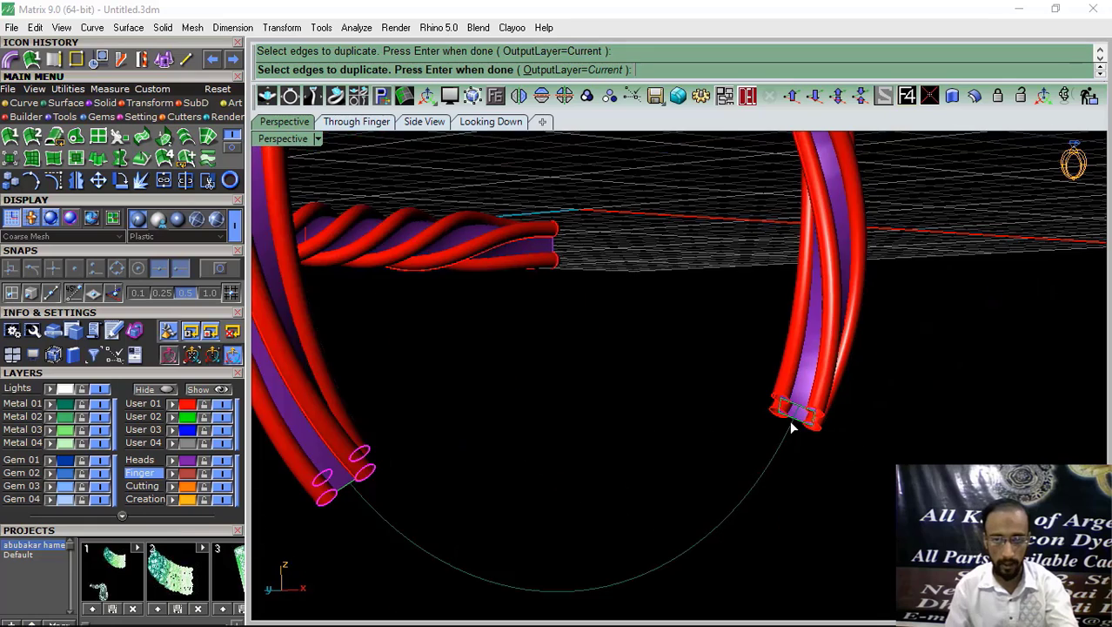
{"action": "scroll", "coordinate": [792, 423], "scroll_direction": "up", "scroll_amount": 7}
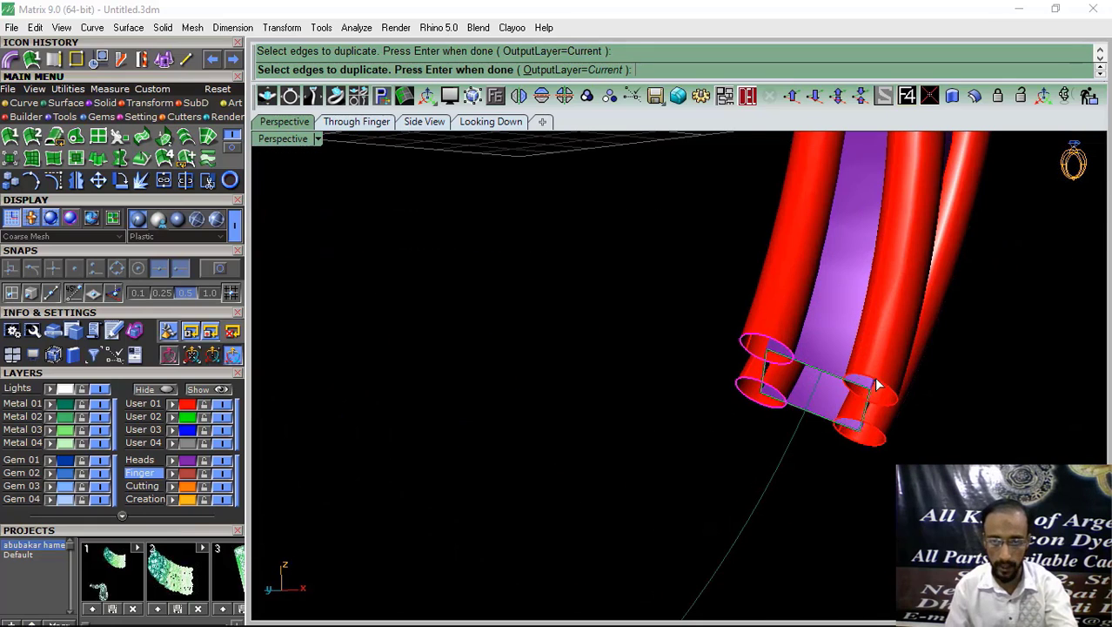
{"action": "left_click", "coordinate": [881, 444]}
{"action": "scroll", "coordinate": [878, 439], "scroll_direction": "down", "scroll_amount": 3}
{"action": "key", "text": "Return"}
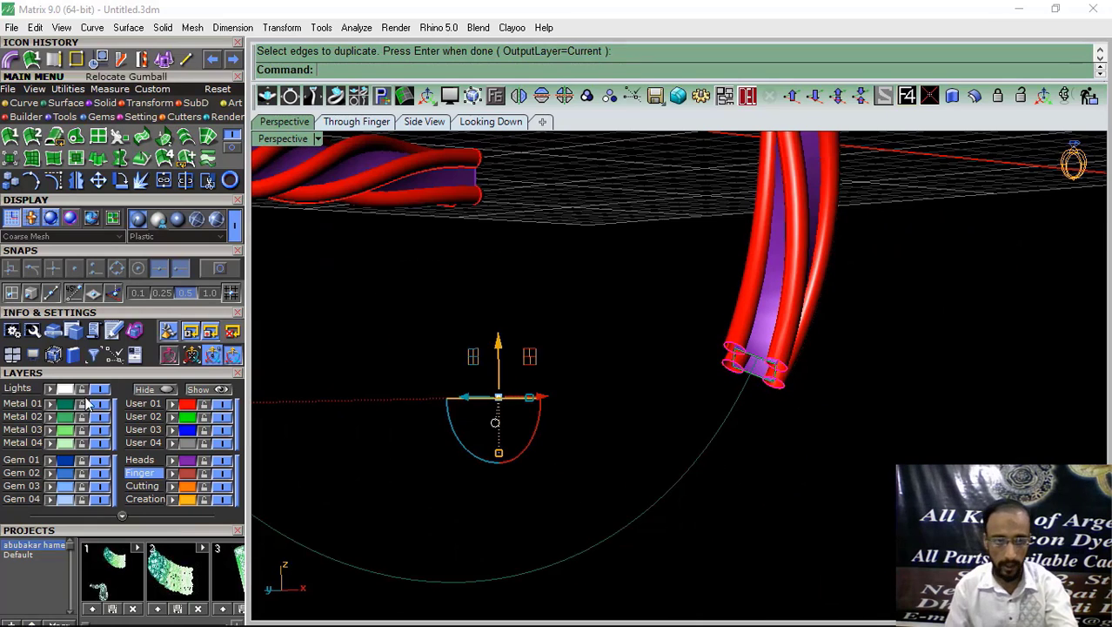
Step: Hide the User 01 layer and move the eight duplicated circle curves to the User 02 layer
{"action": "left_click", "coordinate": [223, 404]}
{"action": "left_click", "coordinate": [636, 290]}
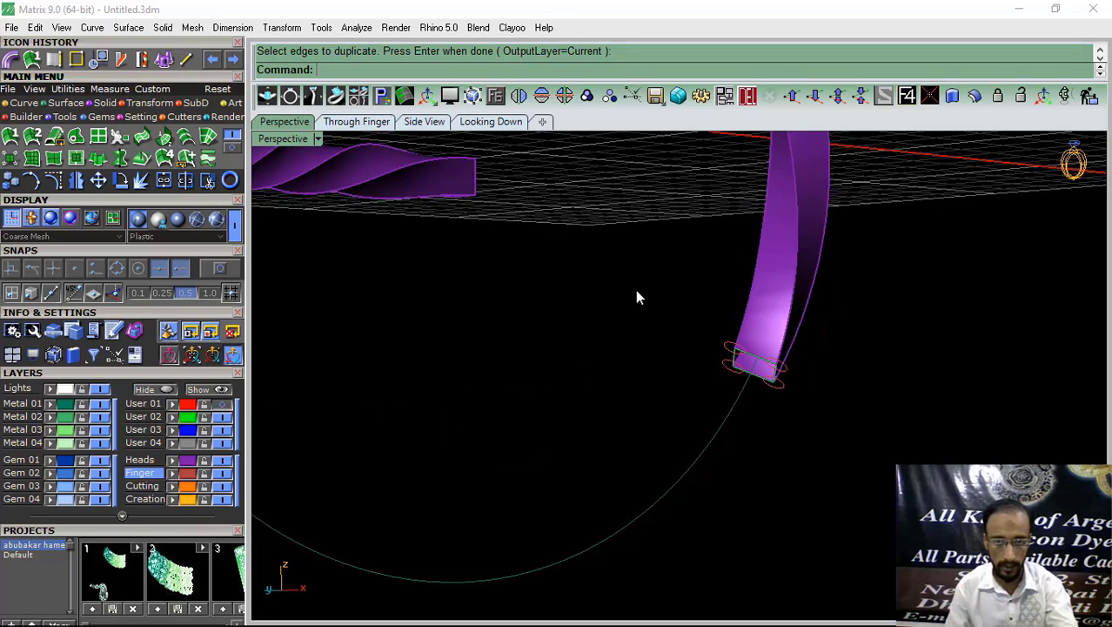
{"action": "left_click", "coordinate": [189, 476]}
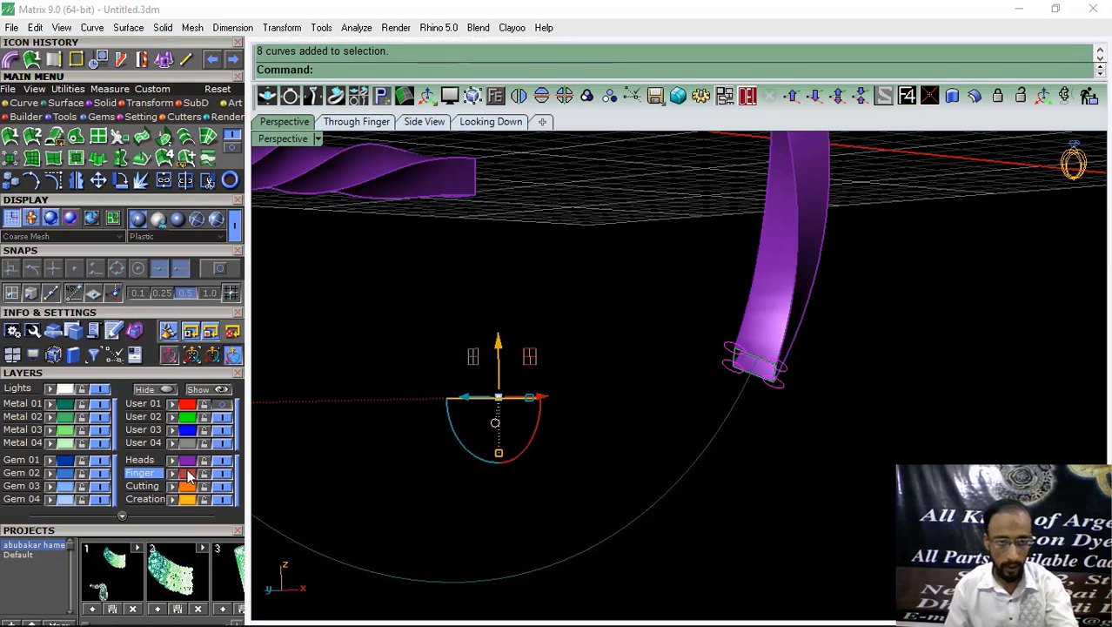
{"action": "left_click", "coordinate": [172, 419]}
{"action": "left_click", "coordinate": [530, 305]}
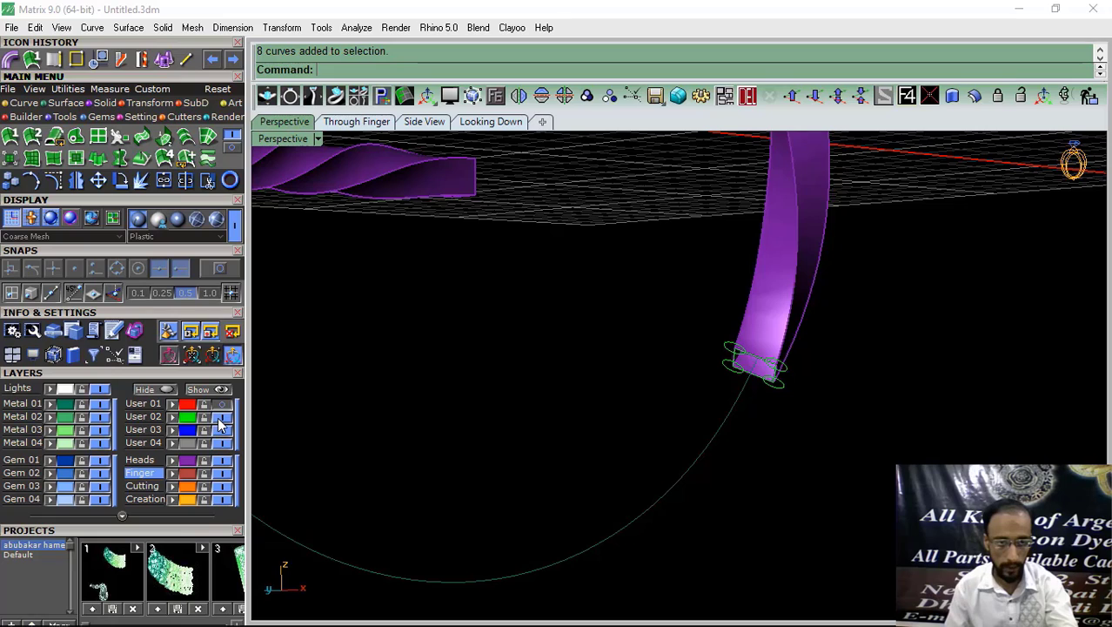
Step: Hide the Heads layer and lock Metal 01, leaving the square and circle profiles displayed with the finger circle
{"action": "left_click", "coordinate": [101, 404]}
{"action": "left_click", "coordinate": [99, 405]}
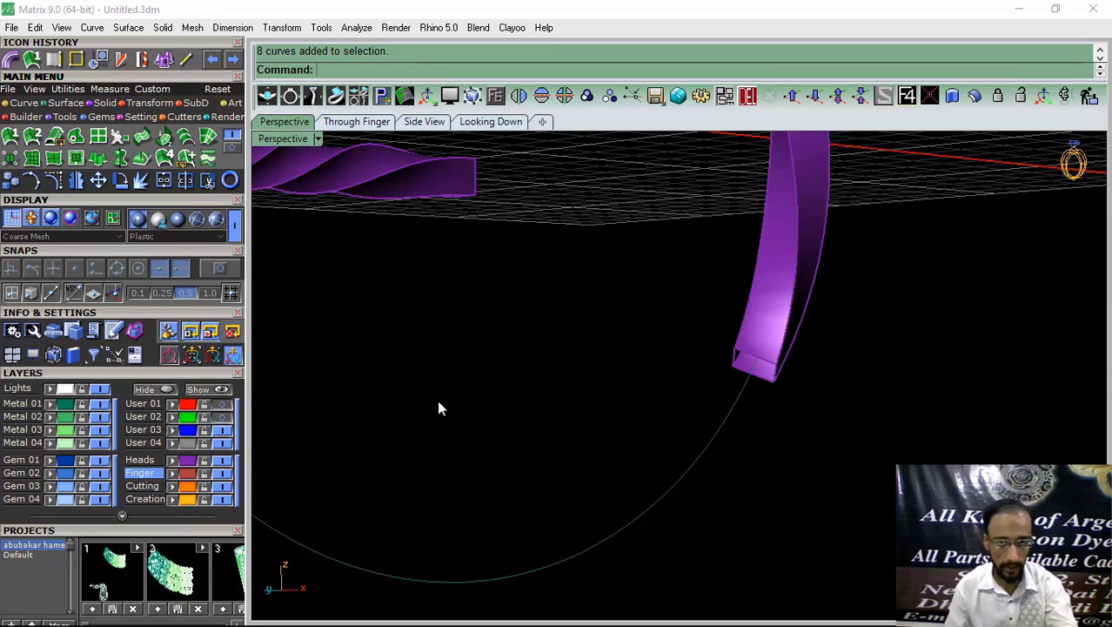
{"action": "left_click", "coordinate": [204, 460]}
Step: Trim the overlapping square corners and inner circle arcs of the first end profile and join the remaining pieces into one outline
{"action": "right_click_drag", "start_coordinate": [635, 389], "coordinate": [469, 448]}
{"action": "scroll", "coordinate": [468, 448], "scroll_direction": "up", "scroll_amount": 10}
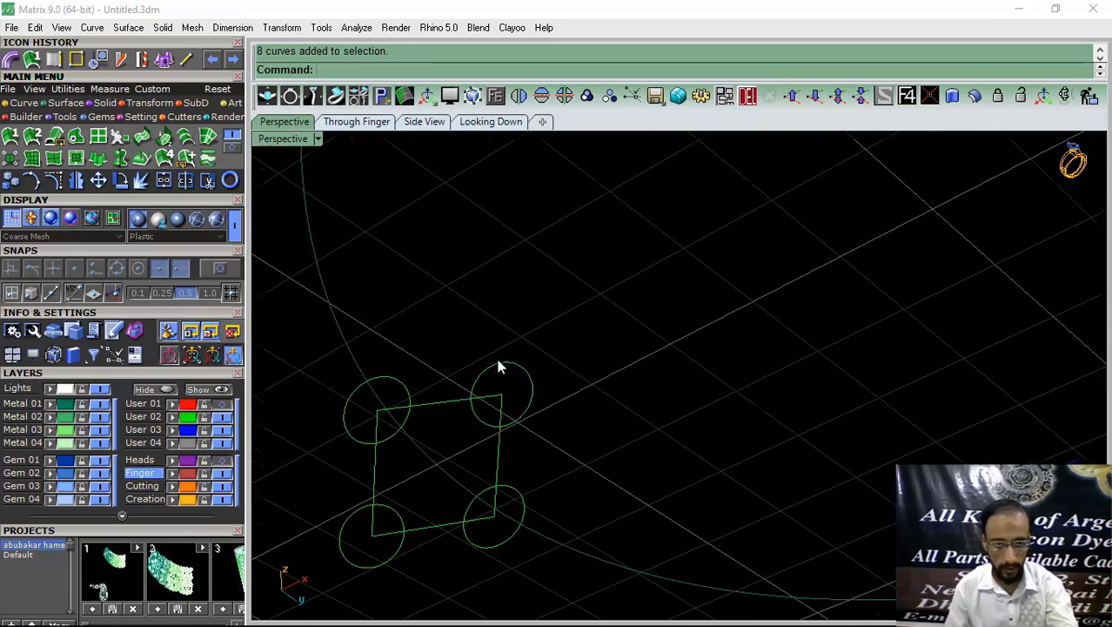
{"action": "scroll", "coordinate": [464, 343], "scroll_direction": "down", "scroll_amount": 4}
{"action": "left_click_drag", "start_coordinate": [463, 343], "coordinate": [309, 522]}
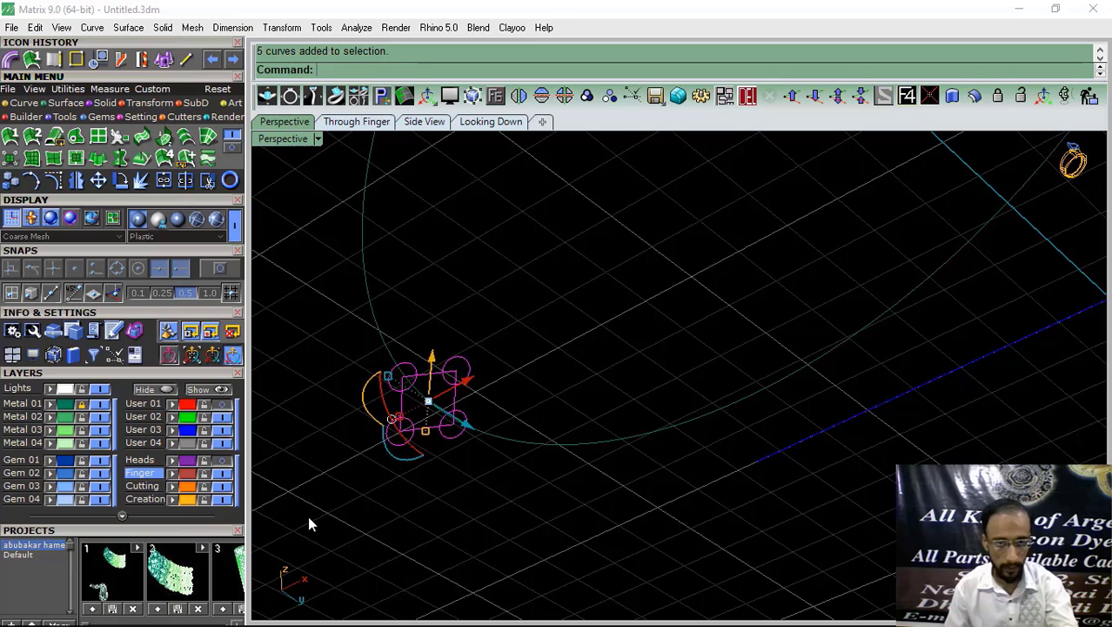
{"action": "key", "text": "ctrl+t"}
{"action": "scroll", "coordinate": [413, 435], "scroll_direction": "up", "scroll_amount": 10}
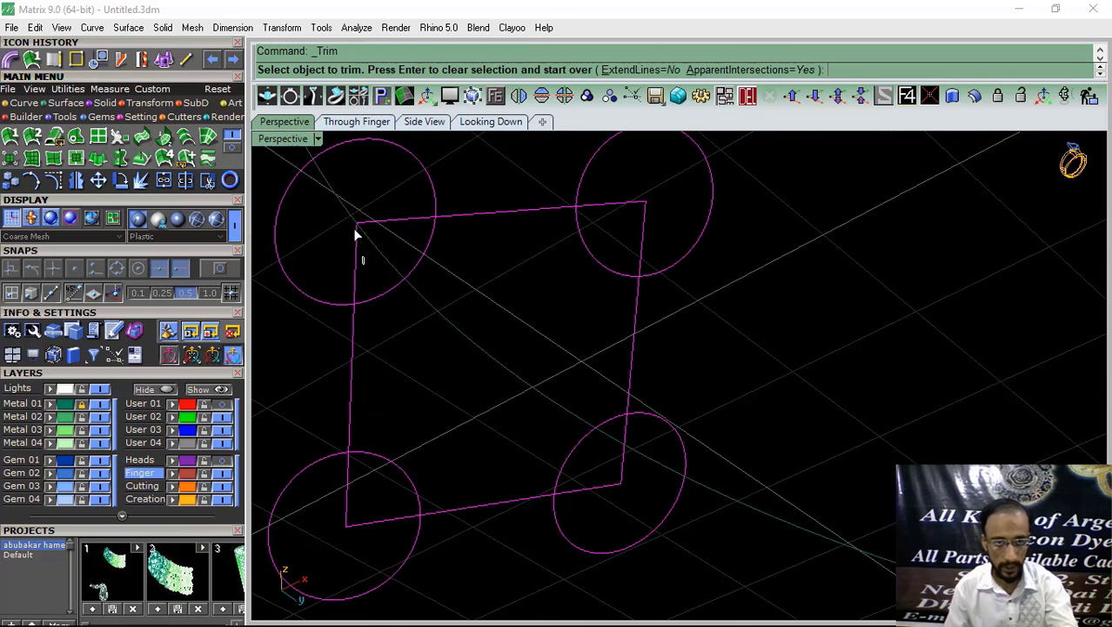
{"action": "left_click", "coordinate": [355, 228]}
{"action": "left_click", "coordinate": [418, 271]}
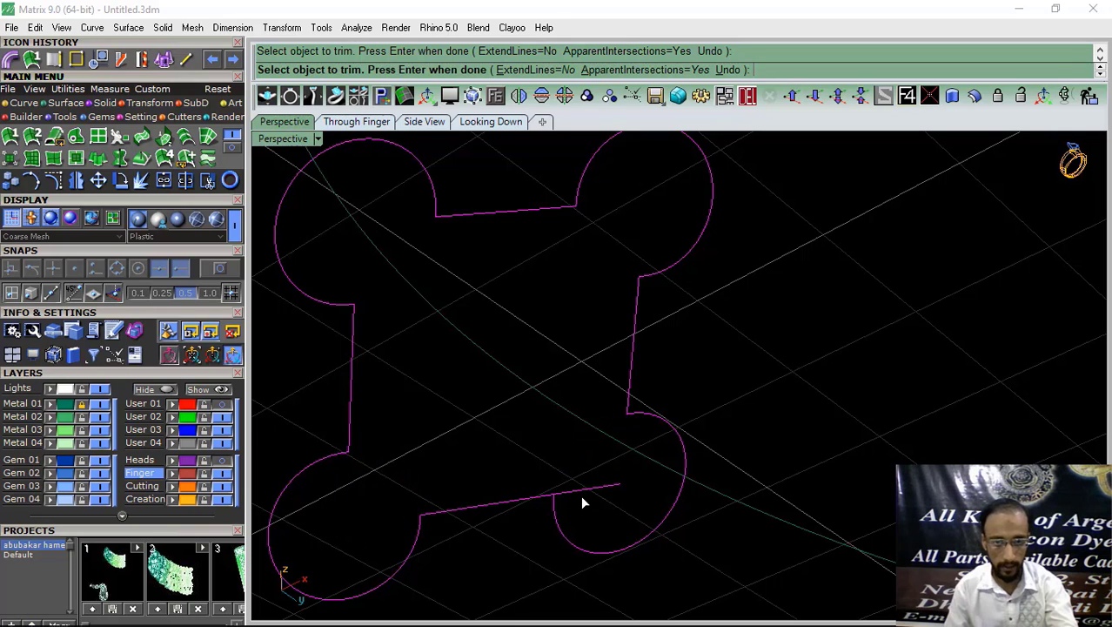
{"action": "scroll", "coordinate": [421, 359], "scroll_direction": "down", "scroll_amount": 6}
{"action": "right_click_drag", "start_coordinate": [421, 359], "coordinate": [762, 422]}
{"action": "right_click", "coordinate": [763, 421]}
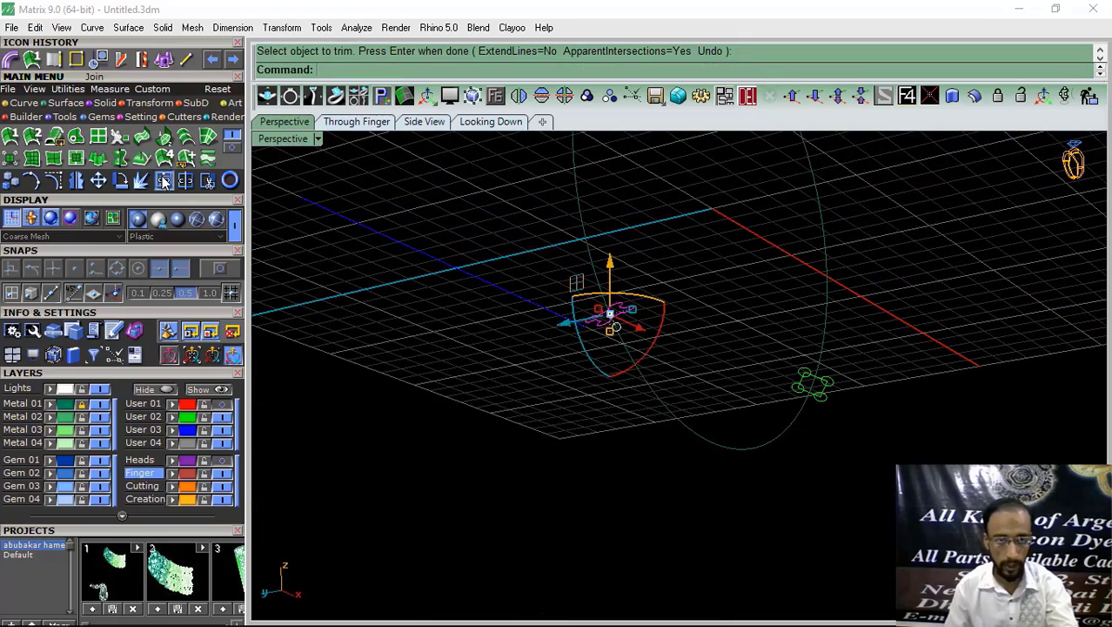
{"action": "left_click", "coordinate": [165, 180]}
Step: Trim the square corner and inner circle arc at the first corner of the opposite end profile
{"action": "right_click_drag", "start_coordinate": [420, 411], "coordinate": [632, 473]}
{"action": "right_click", "coordinate": [756, 392]}
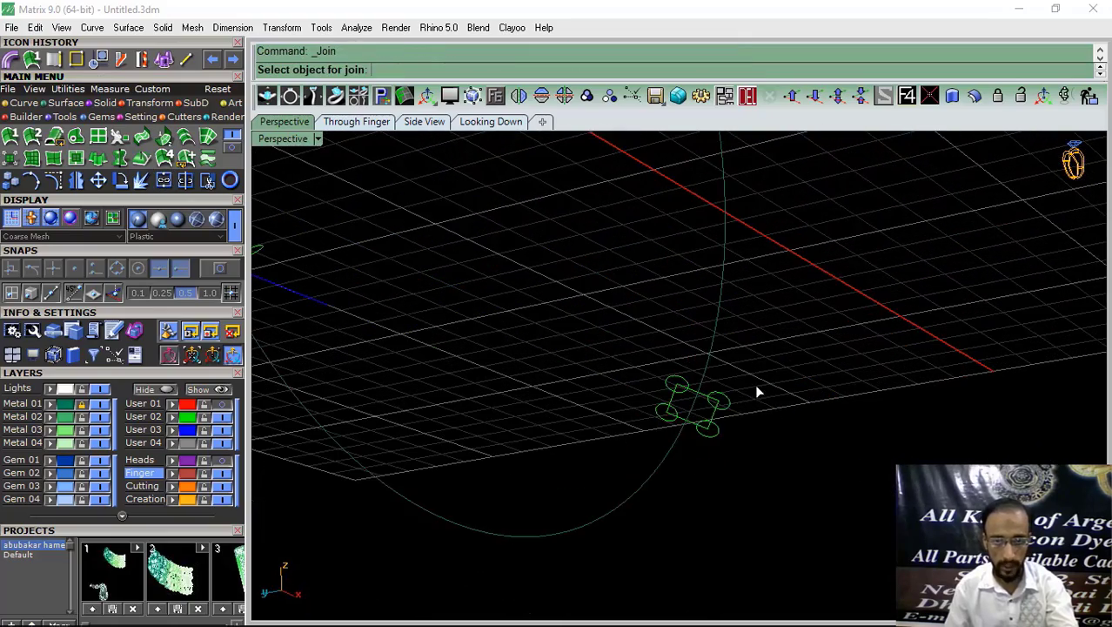
{"action": "scroll", "coordinate": [697, 386], "scroll_direction": "up", "scroll_amount": 5}
{"action": "right_click", "coordinate": [606, 358]}
{"action": "scroll", "coordinate": [652, 340], "scroll_direction": "down", "scroll_amount": 2}
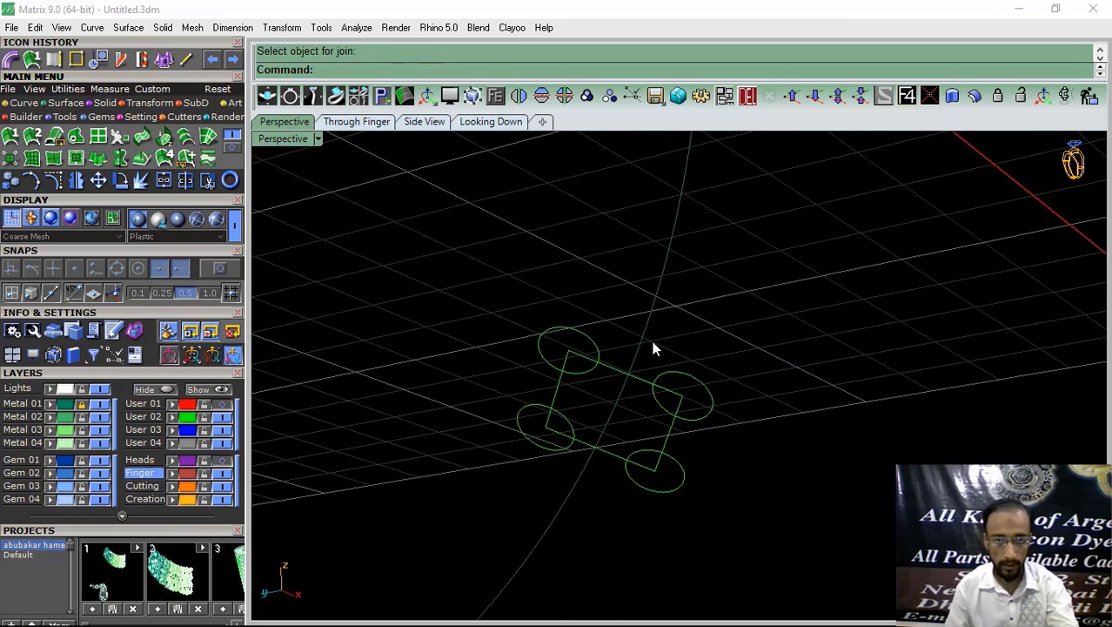
{"action": "left_click_drag", "start_coordinate": [655, 349], "coordinate": [371, 569]}
{"action": "key", "text": "ctrl+t"}
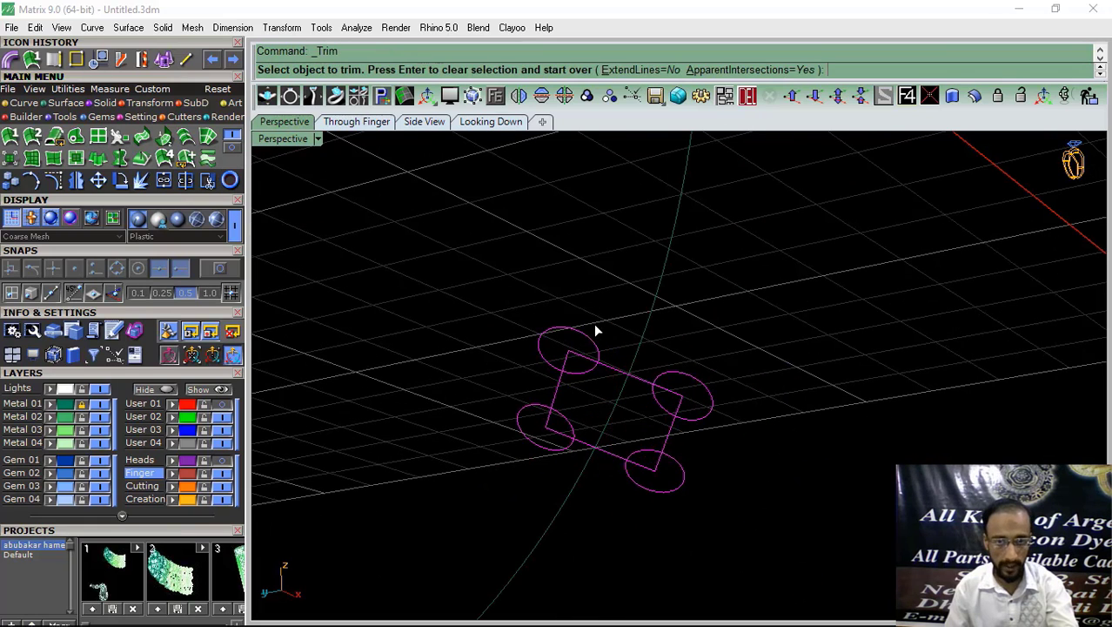
{"action": "scroll", "coordinate": [564, 343], "scroll_direction": "up", "scroll_amount": 8}
{"action": "left_click", "coordinate": [596, 377]}
{"action": "left_click", "coordinate": [642, 446]}
{"action": "scroll", "coordinate": [605, 414], "scroll_direction": "down", "scroll_amount": 5}
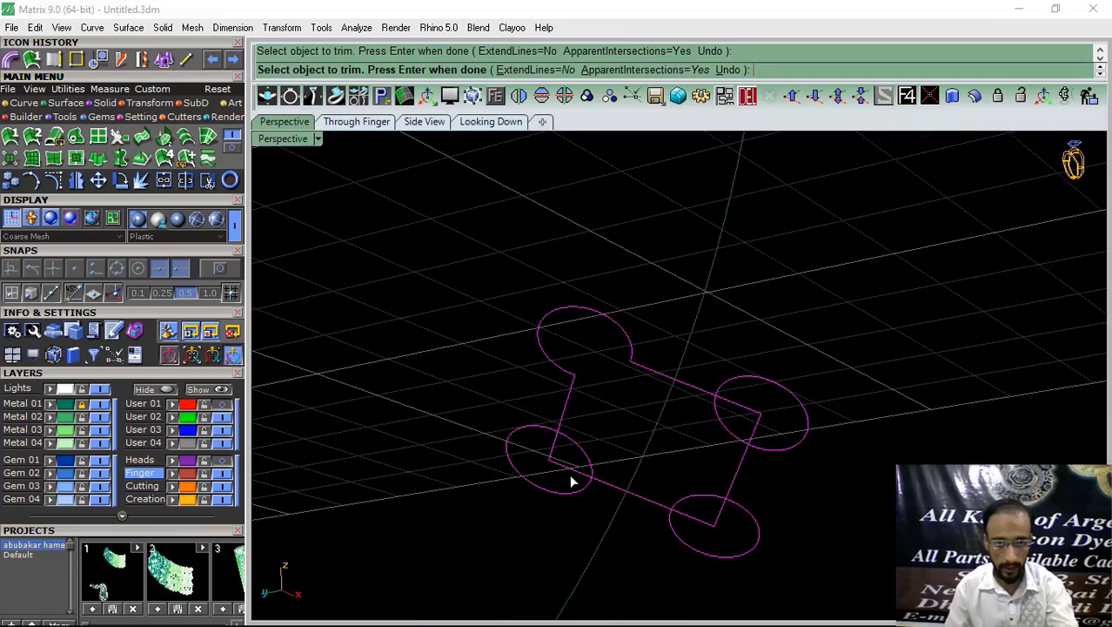
Step: Trim the remaining three corners of the opposite end profile and join its pieces into one closed curve
{"action": "scroll", "coordinate": [569, 473], "scroll_direction": "up", "scroll_amount": 5}
{"action": "left_click_drag", "start_coordinate": [545, 428], "coordinate": [493, 461]}
{"action": "scroll", "coordinate": [539, 449], "scroll_direction": "down", "scroll_amount": 5}
{"action": "scroll", "coordinate": [781, 329], "scroll_direction": "up", "scroll_amount": 5}
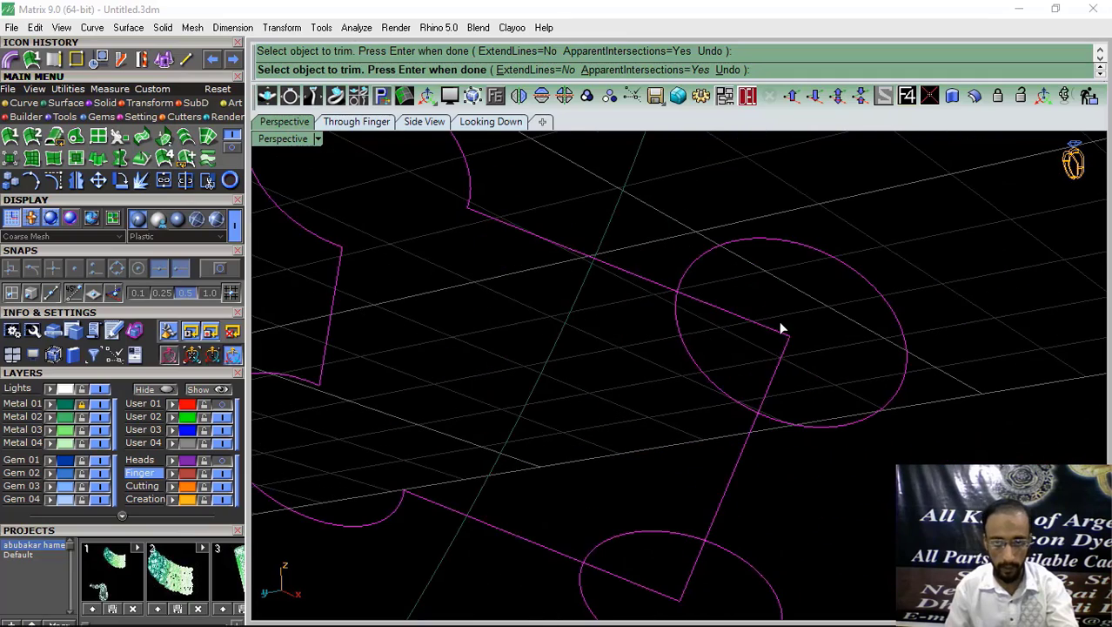
{"action": "scroll", "coordinate": [742, 372], "scroll_direction": "down", "scroll_amount": 5}
{"action": "scroll", "coordinate": [618, 381], "scroll_direction": "up", "scroll_amount": 5}
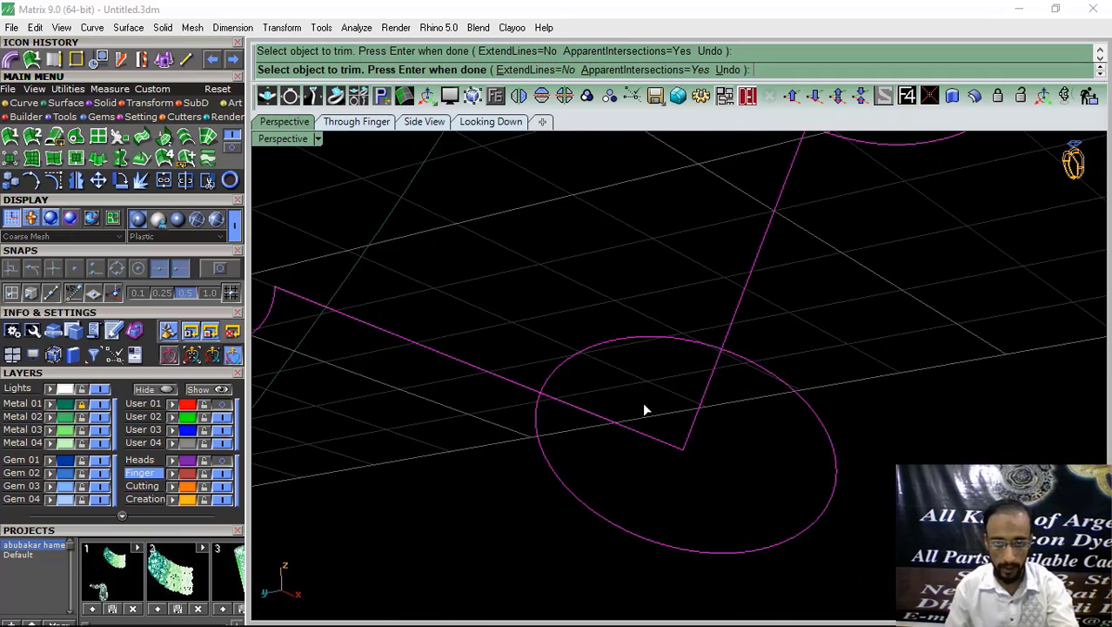
{"action": "scroll", "coordinate": [643, 414], "scroll_direction": "down", "scroll_amount": 5}
{"action": "key", "text": "Return"}
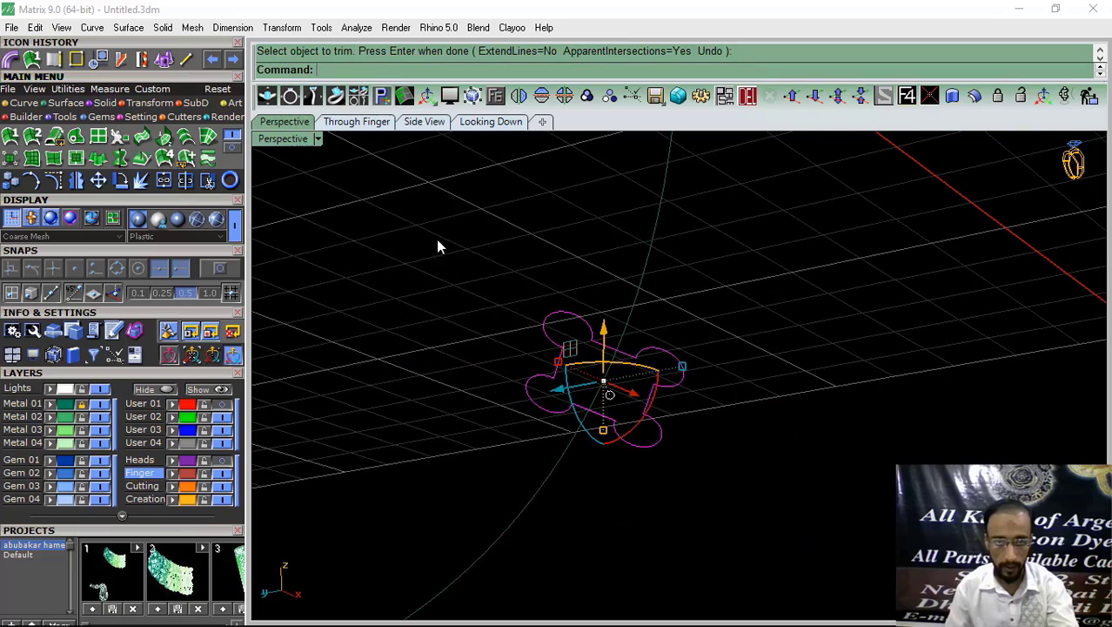
{"action": "left_click", "coordinate": [164, 180]}
{"action": "scroll", "coordinate": [586, 373], "scroll_direction": "down", "scroll_amount": 5}
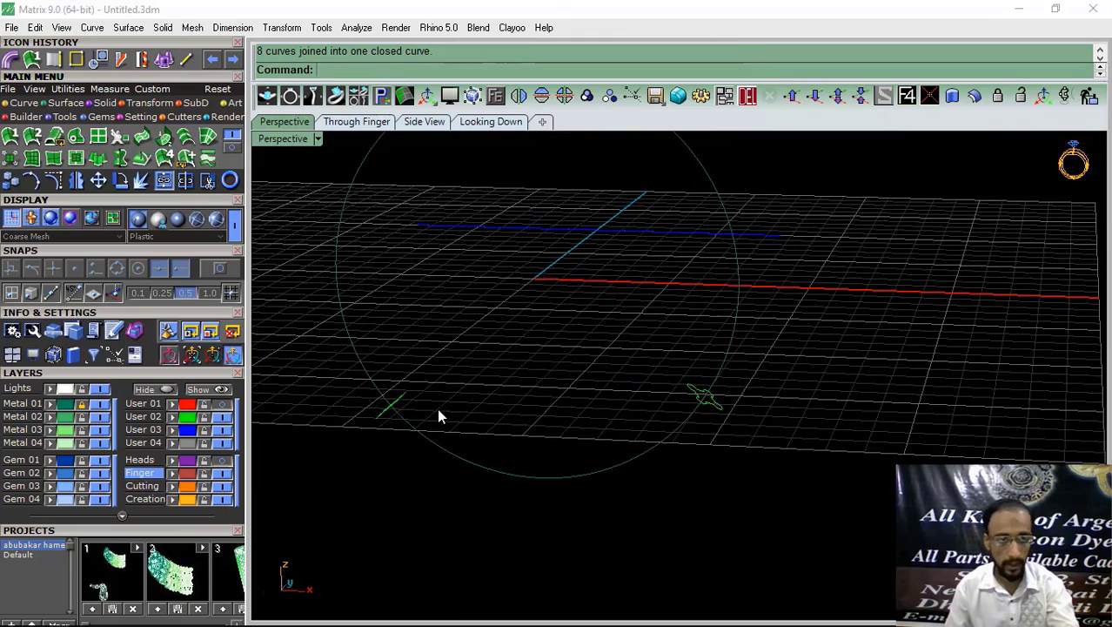
Step: Sweep the two joined four-lobed profiles along the circle's lower arc with Sweep 1, using Freeform style and Do not simplify
{"action": "left_click", "coordinate": [9, 137]}
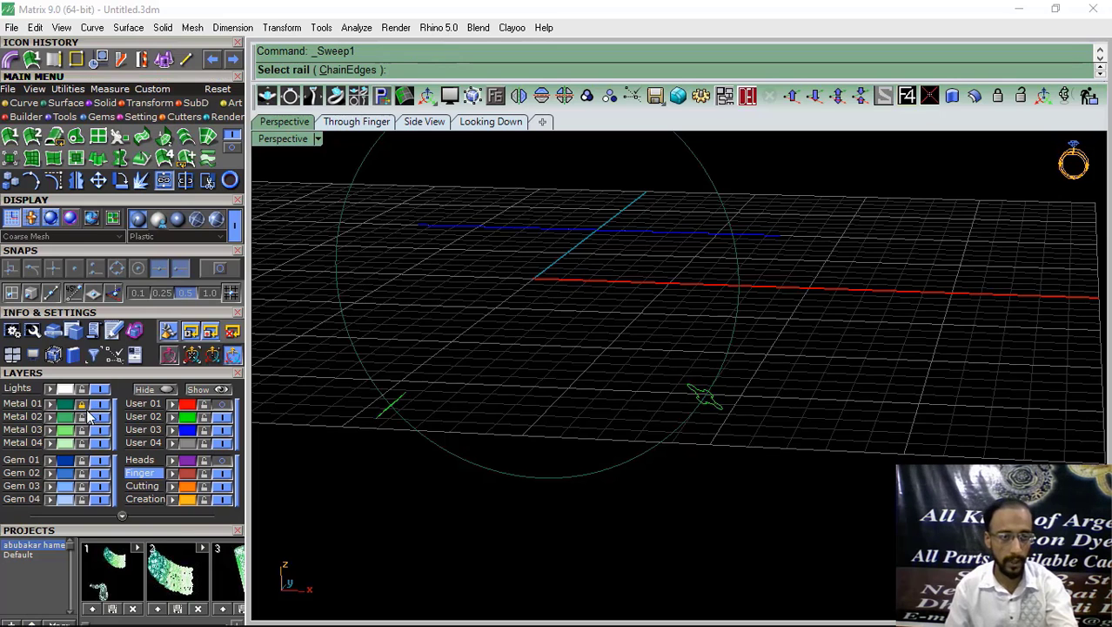
{"action": "scroll", "coordinate": [591, 367], "scroll_direction": "up", "scroll_amount": 2}
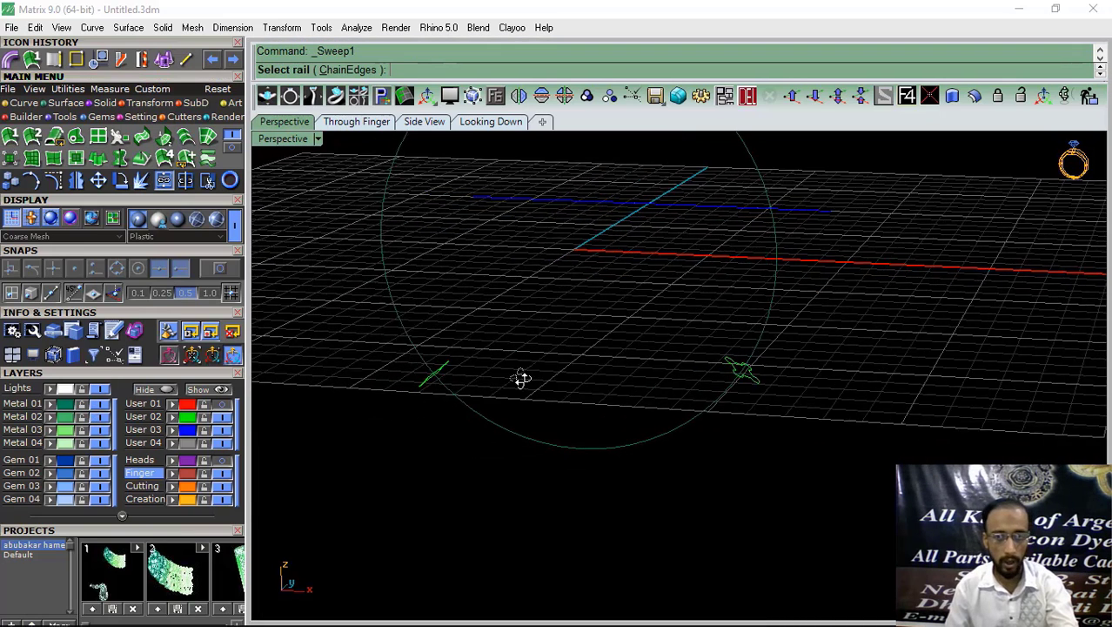
{"action": "left_click", "coordinate": [488, 429]}
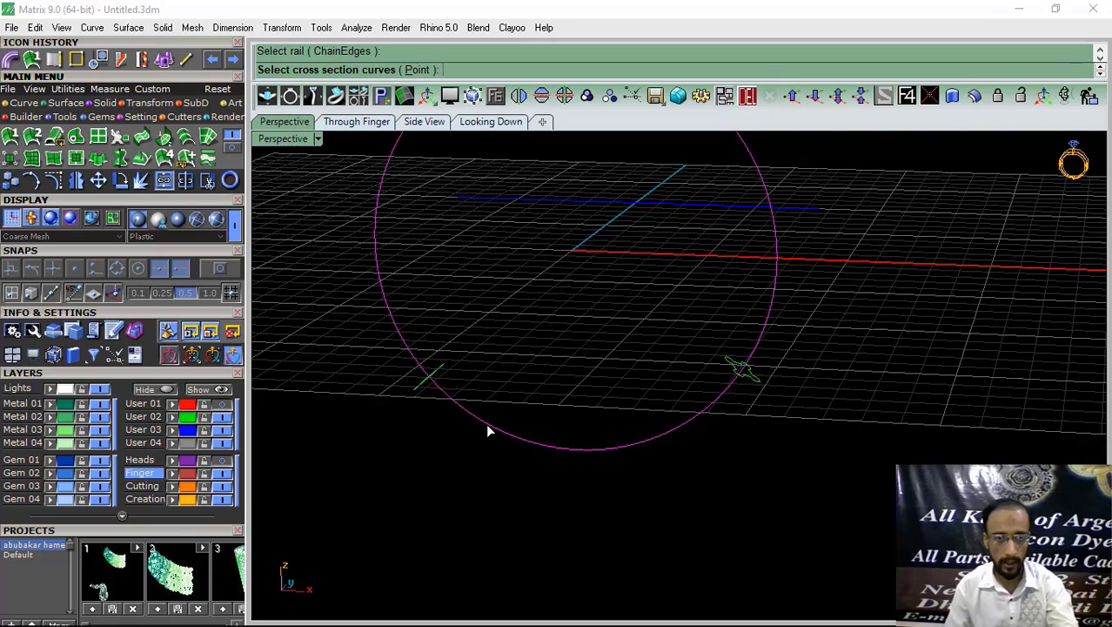
{"action": "left_click", "coordinate": [442, 372]}
{"action": "right_click_drag", "start_coordinate": [551, 428], "coordinate": [813, 411]}
{"action": "scroll", "coordinate": [726, 386], "scroll_direction": "up", "scroll_amount": 3}
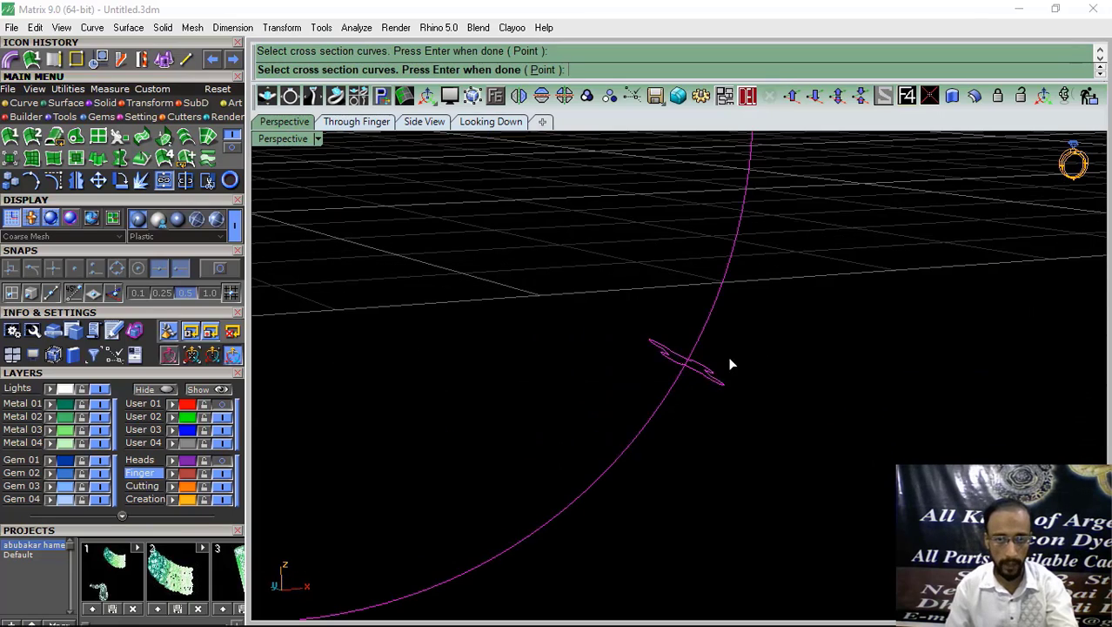
{"action": "scroll", "coordinate": [748, 345], "scroll_direction": "down", "scroll_amount": 3}
{"action": "key", "text": "Return"}
{"action": "key", "text": "Return"}
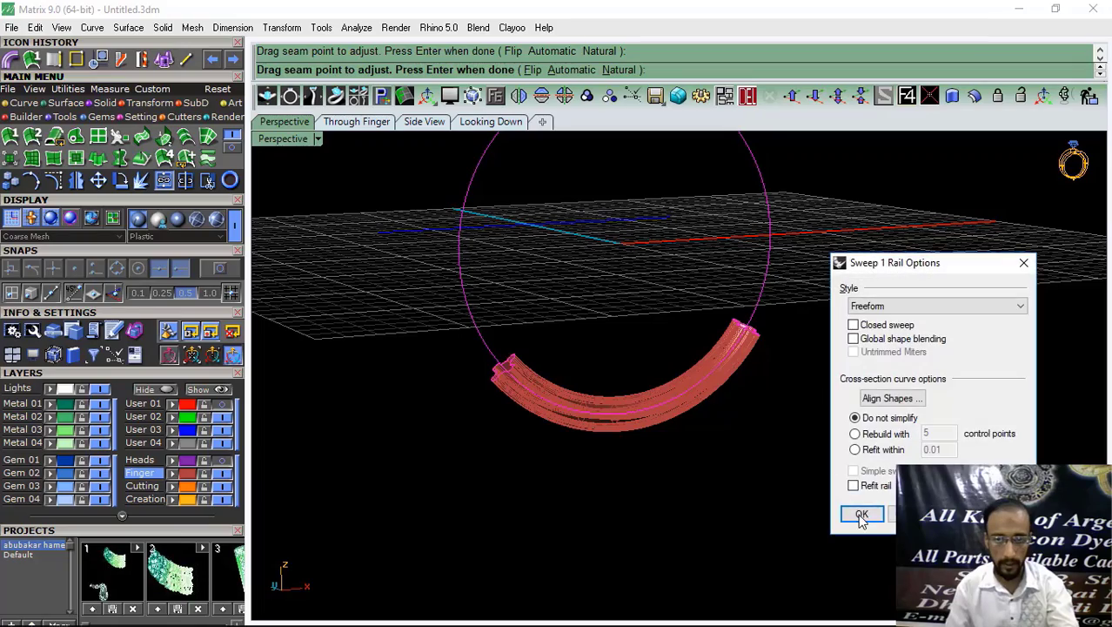
{"action": "left_click", "coordinate": [861, 516]}
Step: Show the Heads and User 01 layers and examine how the four-lobed swept section meets the twisted ring's cut ends
{"action": "mouse_move", "coordinate": [742, 518]}
{"action": "right_mouse_down"}
{"action": "mouse_move", "coordinate": [718, 442]}
{"action": "mouse_move", "coordinate": [736, 501]}
{"action": "right_mouse_up"}
{"action": "scroll", "coordinate": [591, 468], "scroll_direction": "up", "scroll_amount": 5}
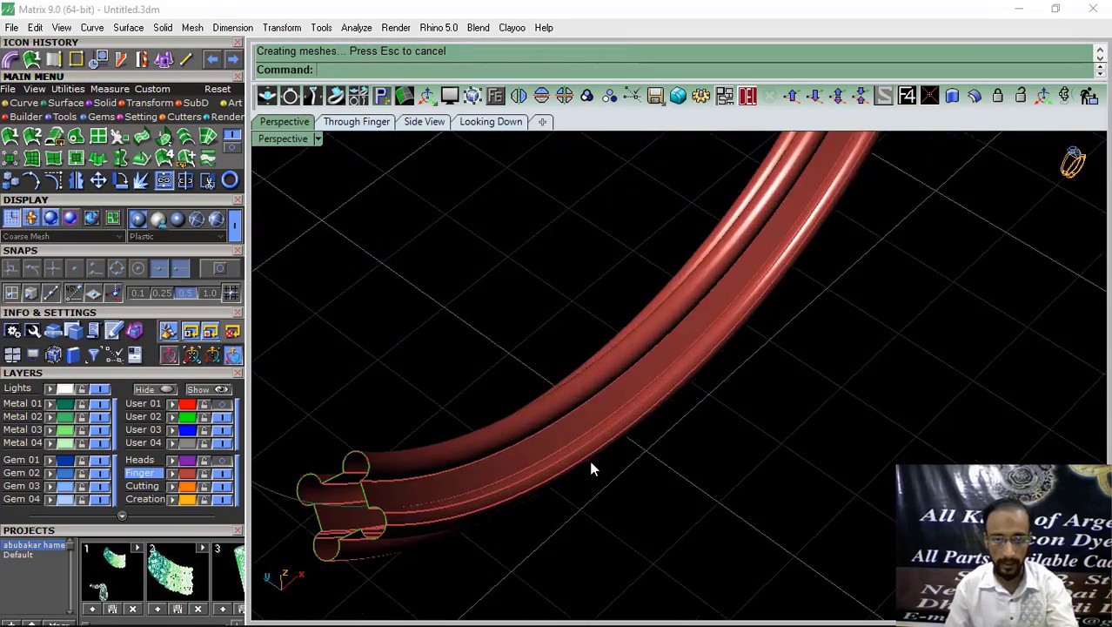
{"action": "right_click_drag", "start_coordinate": [591, 468], "coordinate": [470, 409]}
{"action": "left_click", "coordinate": [223, 462]}
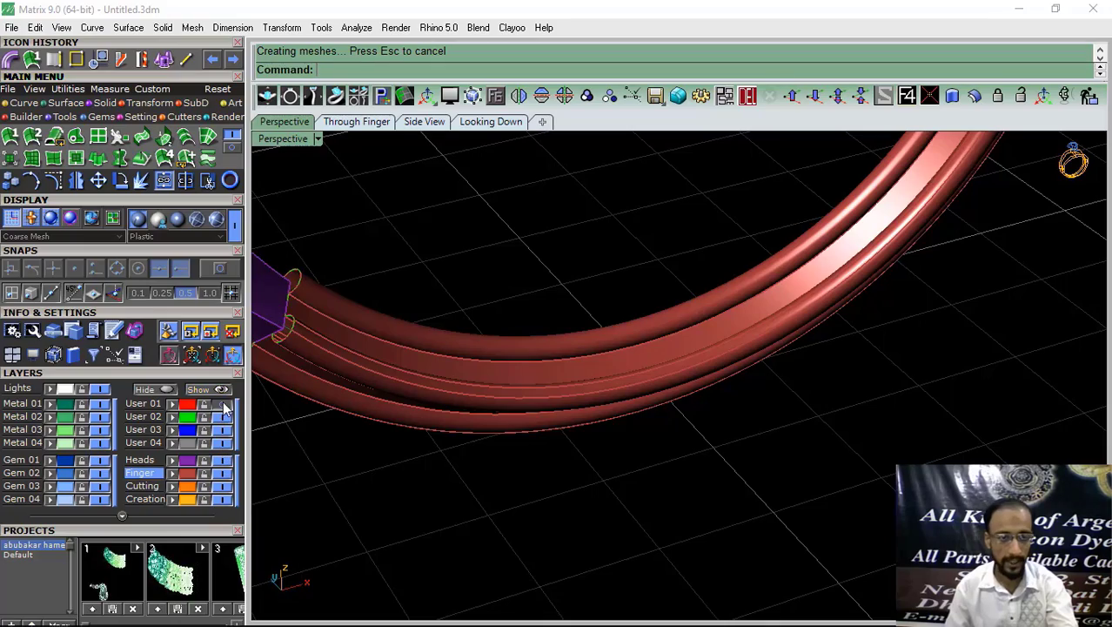
{"action": "left_click", "coordinate": [224, 405]}
{"action": "scroll", "coordinate": [456, 383], "scroll_direction": "down", "scroll_amount": 6}
{"action": "right_click_drag", "start_coordinate": [455, 383], "coordinate": [549, 409]}
{"action": "scroll", "coordinate": [549, 409], "scroll_direction": "up", "scroll_amount": 8}
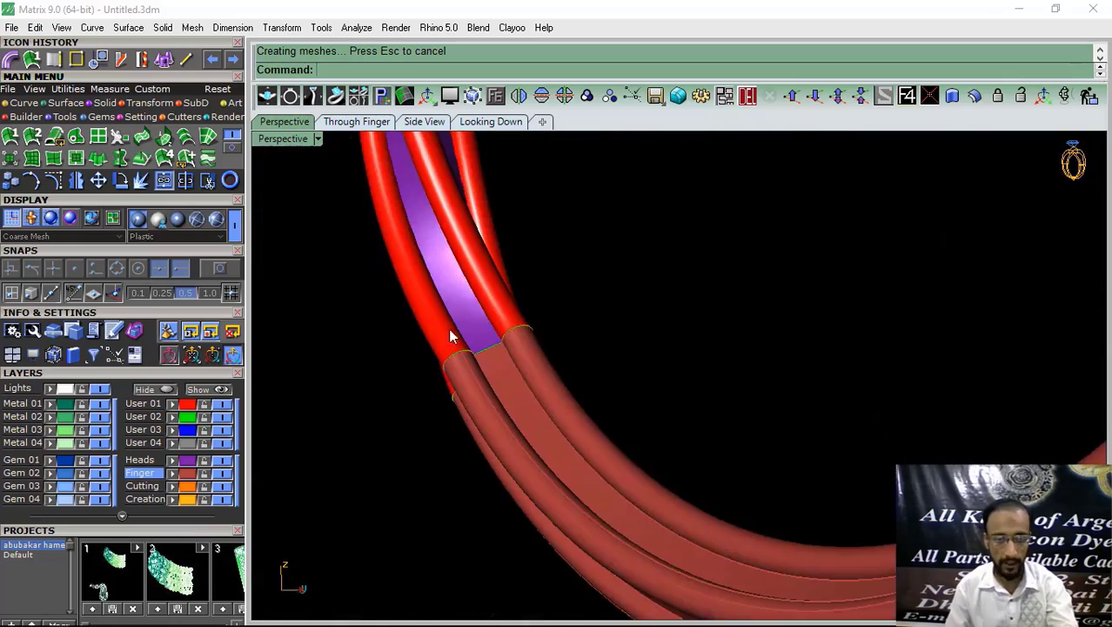
{"action": "right_click_drag", "start_coordinate": [449, 330], "coordinate": [657, 470]}
{"action": "scroll", "coordinate": [631, 408], "scroll_direction": "down", "scroll_amount": 6}
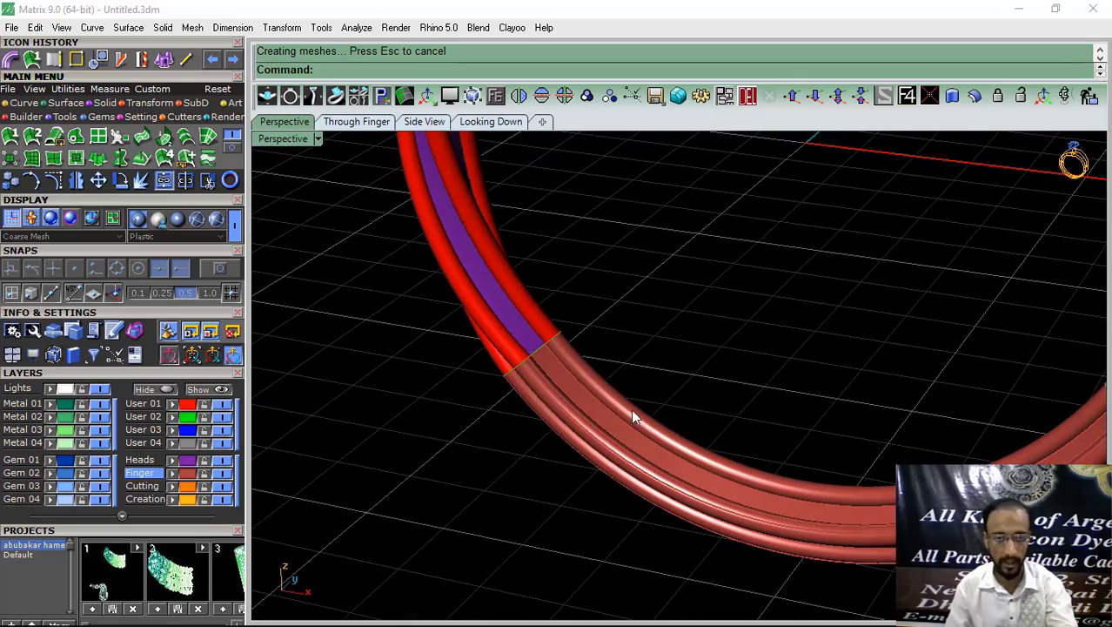
Step: Undo the four-lobed sweep, the profile joins and the trims on the second end profile
{"action": "key", "text": "ctrl+z"}
{"action": "key", "text": "ctrl+z"}
{"action": "key", "text": "ctrl+z"}
{"action": "key", "text": "ctrl+z"}
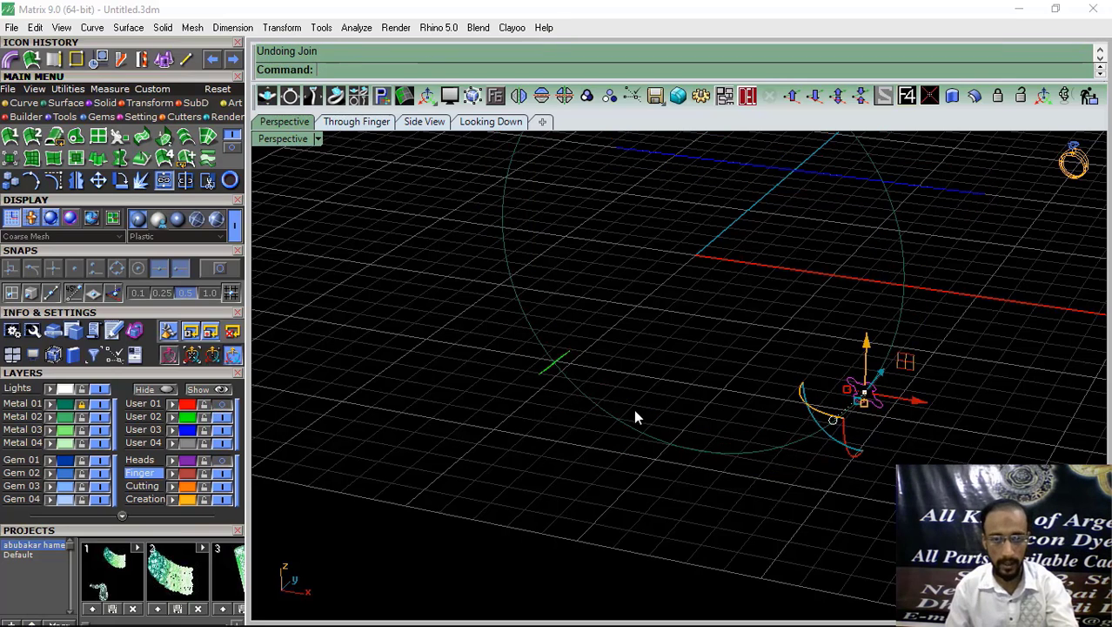
{"action": "key", "text": "ctrl+z"}
{"action": "key", "text": "ctrl+z"}
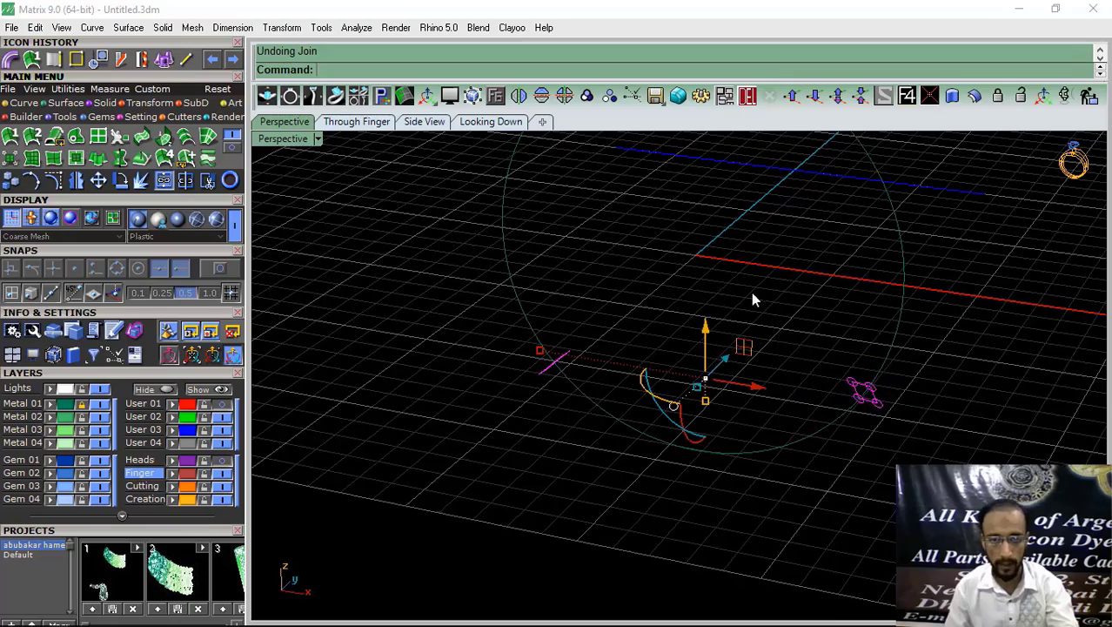
{"action": "left_click", "coordinate": [752, 293]}
Step: Undo the trims on the first end profile to restore its full square and four circles
{"action": "right_click_drag", "start_coordinate": [550, 411], "coordinate": [511, 349]}
{"action": "scroll", "coordinate": [585, 406], "scroll_direction": "up", "scroll_amount": 8}
{"action": "key", "text": "ctrl+z"}
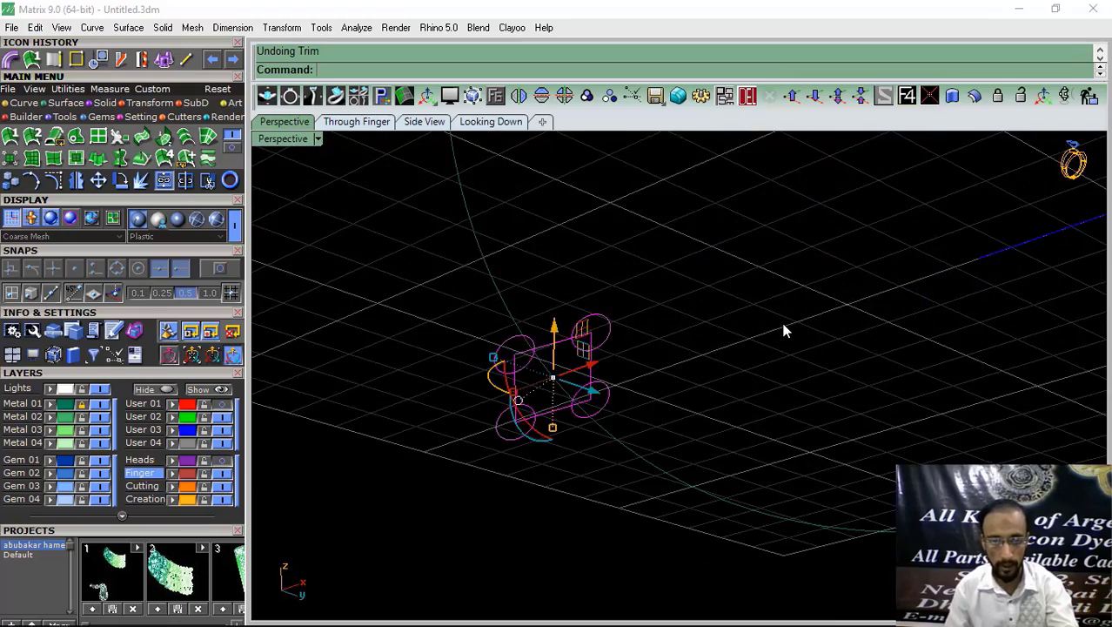
{"action": "left_click", "coordinate": [783, 324]}
{"action": "scroll", "coordinate": [491, 277], "scroll_direction": "down", "scroll_amount": 4}
{"action": "right_click_drag", "start_coordinate": [489, 275], "coordinate": [544, 374]}
{"action": "scroll", "coordinate": [545, 383], "scroll_direction": "up", "scroll_amount": 4}
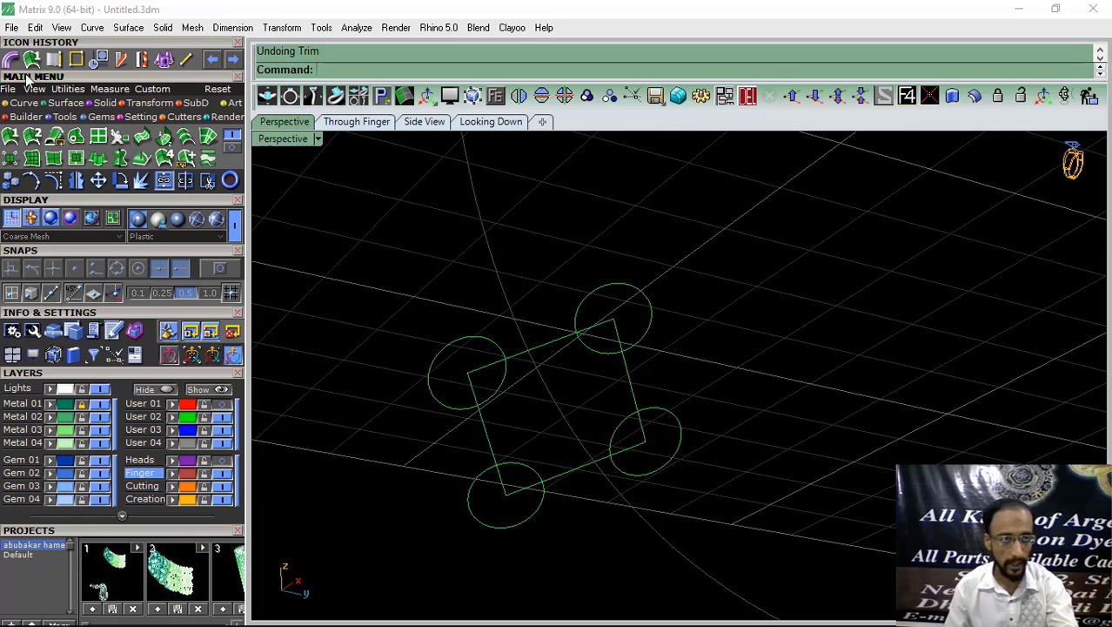
Step: Draw two short arcs outside the first end profile, joining its top circle to the adjoining upper and right square edges
{"action": "left_click", "coordinate": [11, 102]}
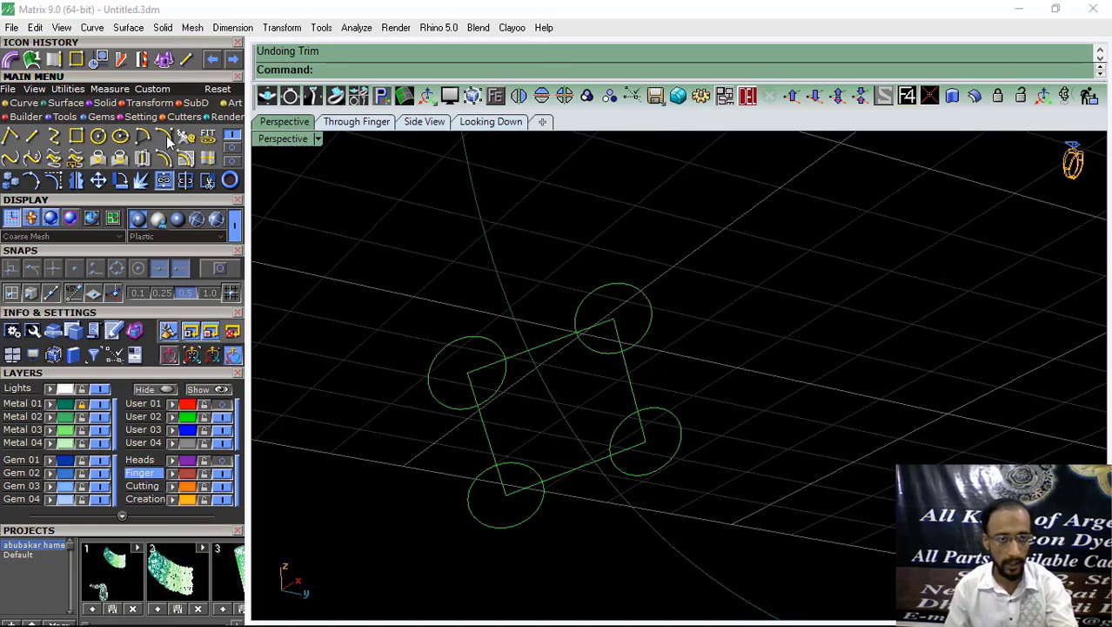
{"action": "left_click", "coordinate": [163, 136]}
{"action": "left_click", "coordinate": [215, 273]}
{"action": "scroll", "coordinate": [589, 307], "scroll_direction": "up", "scroll_amount": 5}
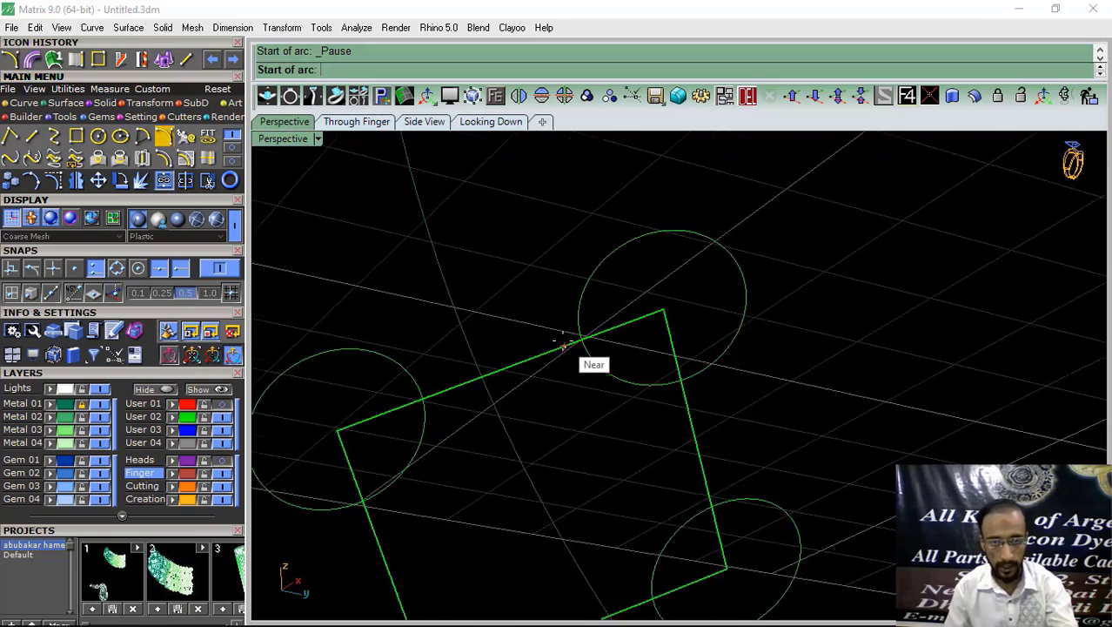
{"action": "left_click", "coordinate": [597, 279]}
{"action": "left_click", "coordinate": [565, 342]}
{"action": "left_click", "coordinate": [576, 340]}
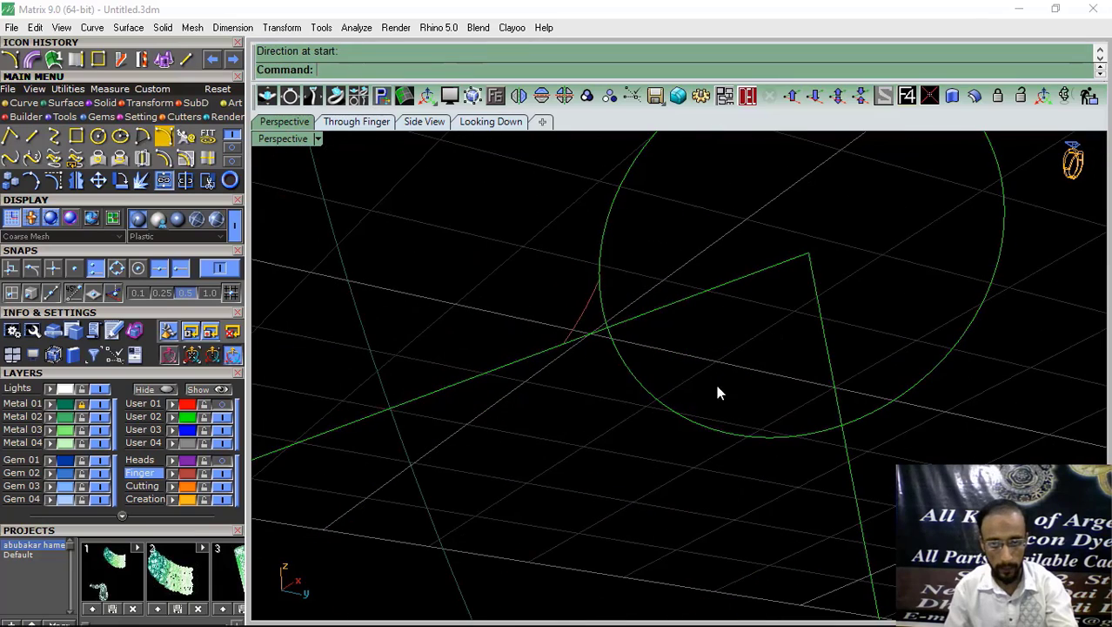
{"action": "scroll", "coordinate": [469, 158], "scroll_direction": "down", "scroll_amount": 5}
{"action": "scroll", "coordinate": [470, 162], "scroll_direction": "down", "scroll_amount": 6}
{"action": "right_click", "coordinate": [599, 230]}
{"action": "scroll", "coordinate": [585, 240], "scroll_direction": "up", "scroll_amount": 8}
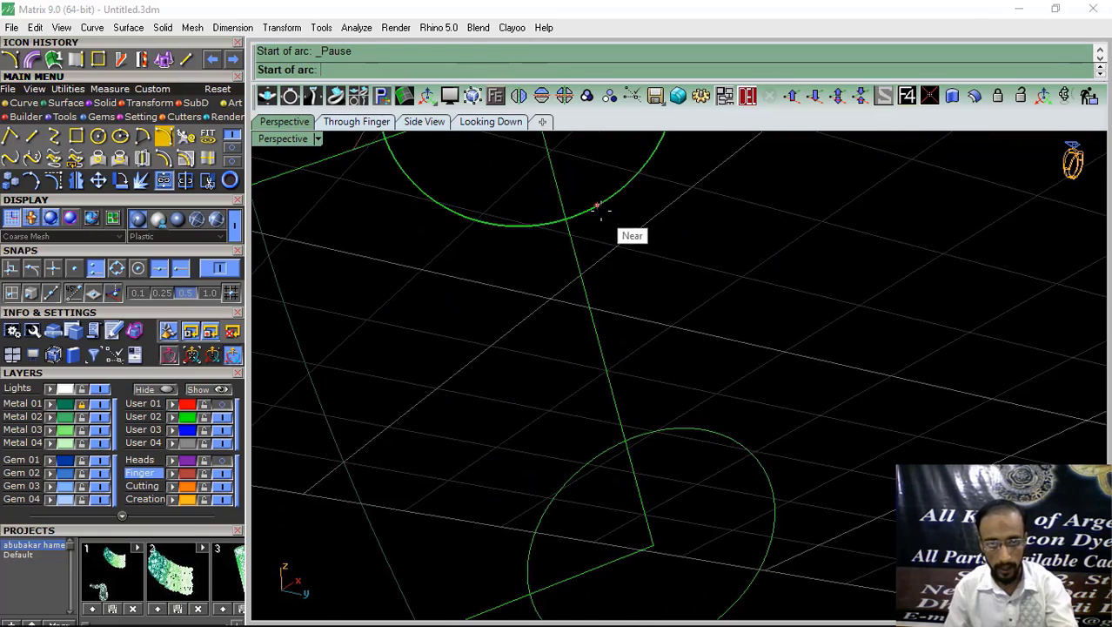
{"action": "left_click", "coordinate": [596, 206]}
{"action": "left_click", "coordinate": [580, 265]}
{"action": "left_click", "coordinate": [574, 249]}
Step: Draw two short arcs joining the first end profile's left circle to the adjoining left and upper square edges
{"action": "scroll", "coordinate": [585, 214], "scroll_direction": "down", "scroll_amount": 7}
{"action": "scroll", "coordinate": [535, 236], "scroll_direction": "up", "scroll_amount": 8}
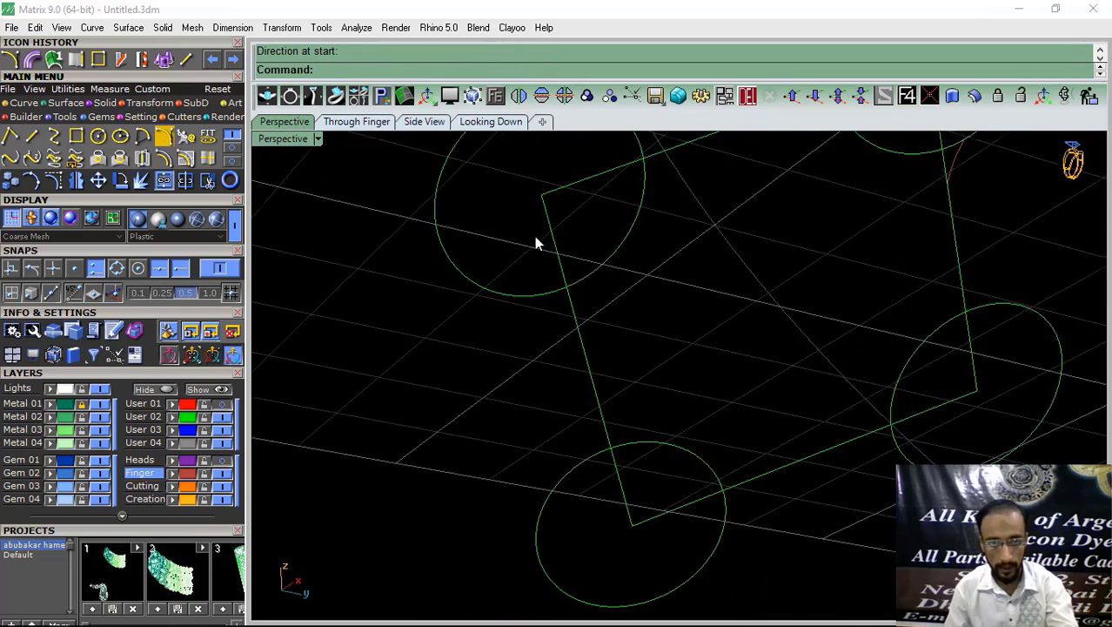
{"action": "right_click", "coordinate": [550, 331]}
{"action": "left_click", "coordinate": [543, 323]}
{"action": "left_click", "coordinate": [584, 337]}
{"action": "left_click", "coordinate": [609, 357]}
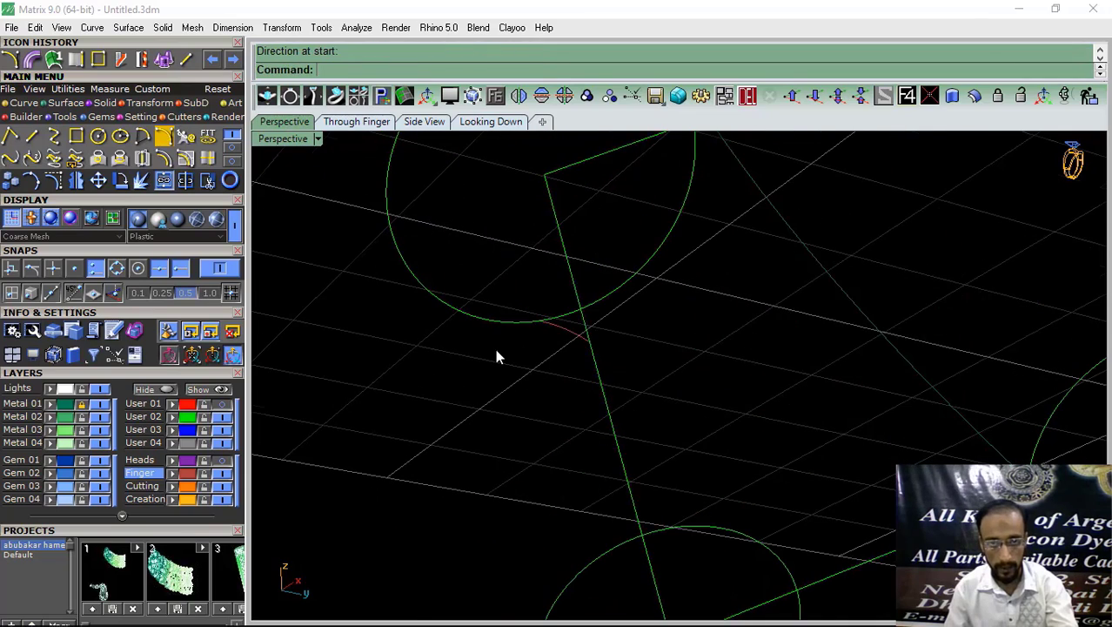
{"action": "scroll", "coordinate": [605, 224], "scroll_direction": "down", "scroll_amount": 7}
{"action": "right_click", "coordinate": [605, 224]}
{"action": "scroll", "coordinate": [592, 228], "scroll_direction": "up", "scroll_amount": 8}
{"action": "left_click", "coordinate": [553, 239]}
{"action": "left_click", "coordinate": [620, 258]}
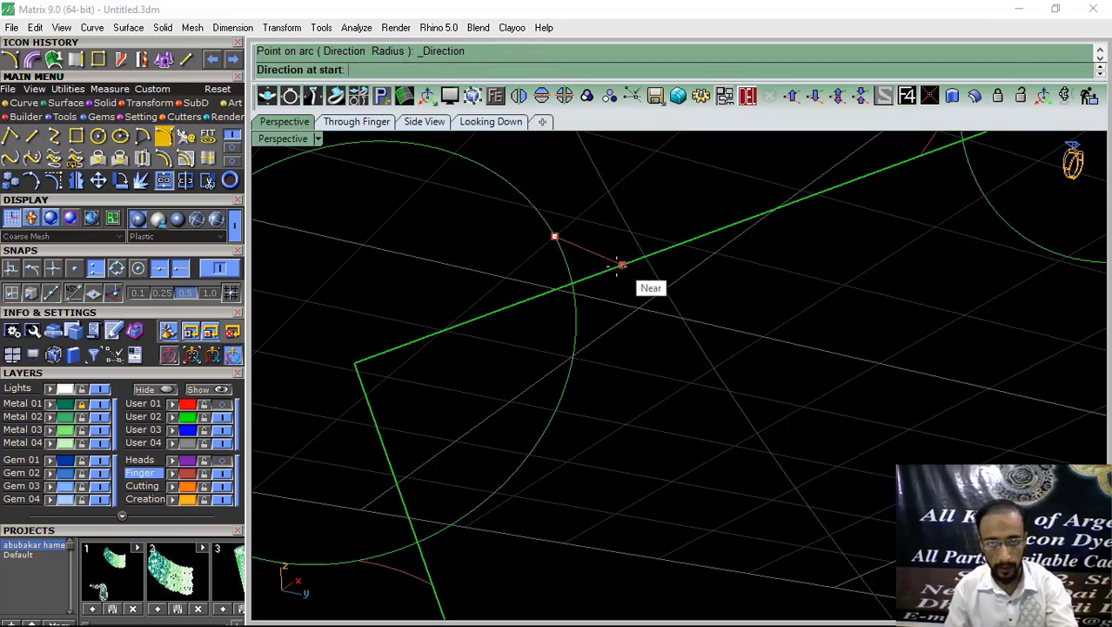
{"action": "left_click", "coordinate": [564, 270]}
Step: Draw two short arcs joining the first end profile's bottom circle to the adjoining left and lower square edges
{"action": "scroll", "coordinate": [557, 266], "scroll_direction": "down", "scroll_amount": 7}
{"action": "scroll", "coordinate": [487, 296], "scroll_direction": "up", "scroll_amount": 6}
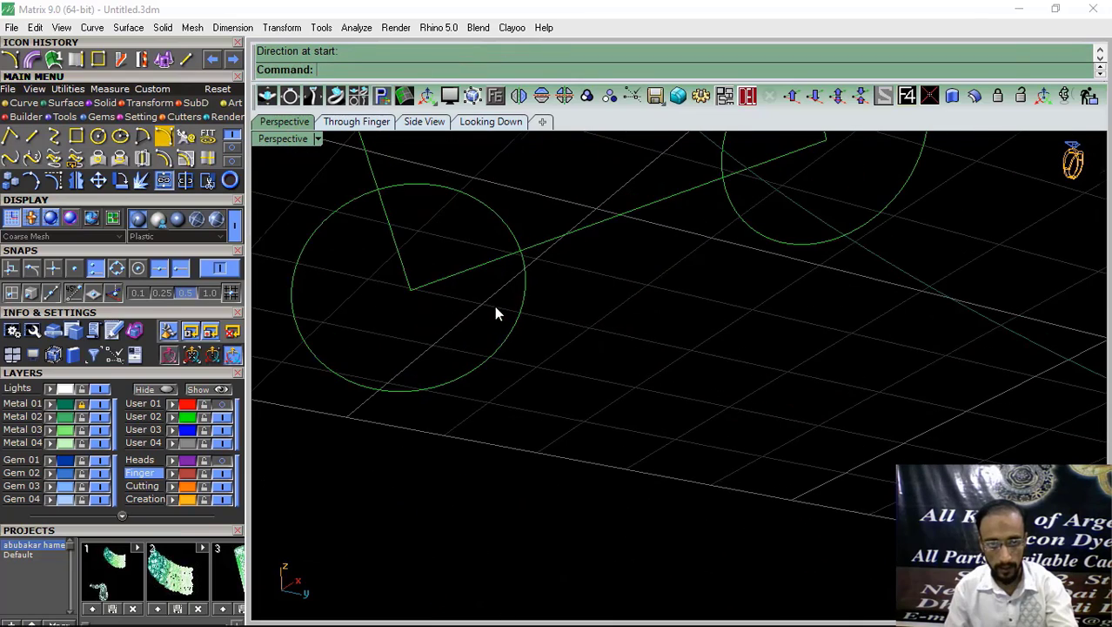
{"action": "scroll", "coordinate": [379, 204], "scroll_direction": "up", "scroll_amount": 4}
{"action": "right_click", "coordinate": [375, 199]}
{"action": "left_click", "coordinate": [384, 190]}
{"action": "left_click", "coordinate": [356, 281]}
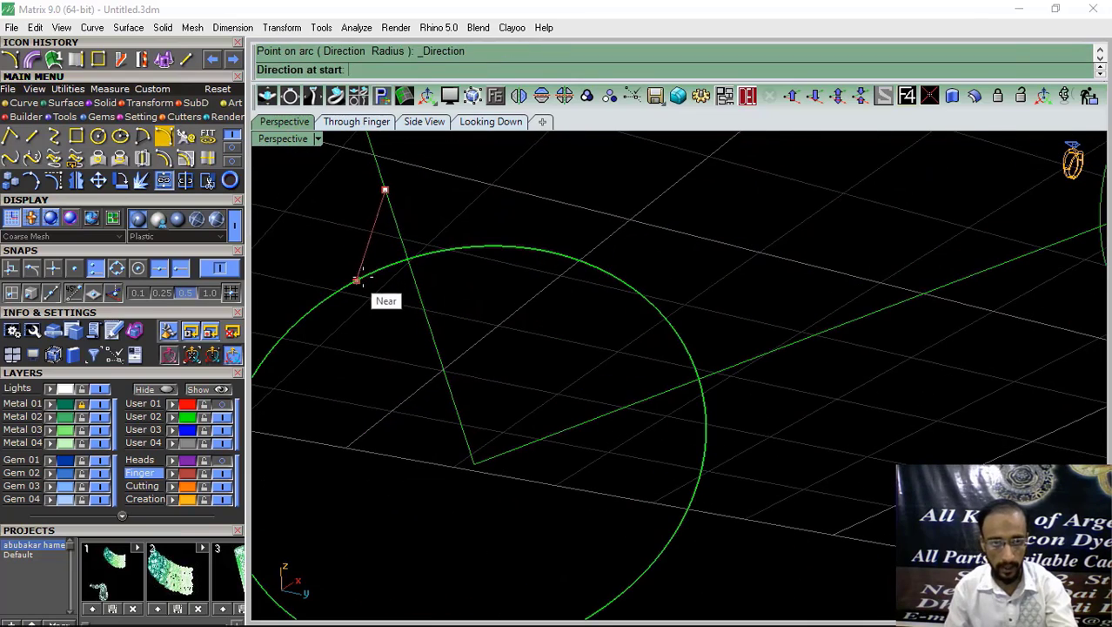
{"action": "left_click", "coordinate": [383, 268]}
{"action": "scroll", "coordinate": [383, 268], "scroll_direction": "down", "scroll_amount": 7}
{"action": "scroll", "coordinate": [560, 312], "scroll_direction": "up", "scroll_amount": 7}
{"action": "right_click", "coordinate": [559, 312]}
{"action": "left_click", "coordinate": [549, 295]}
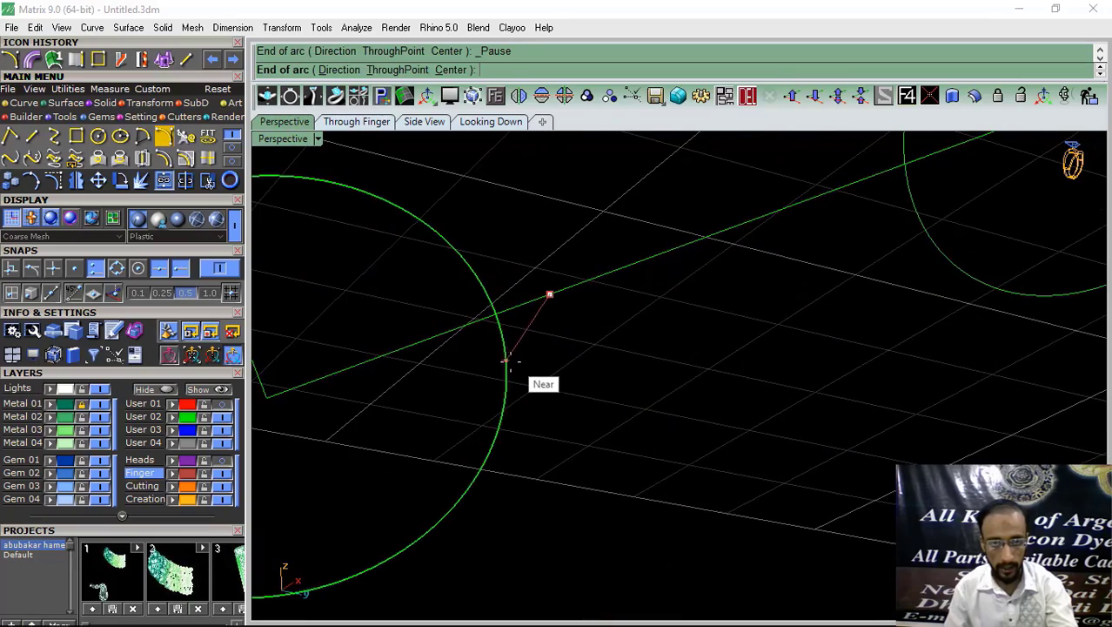
{"action": "left_click", "coordinate": [510, 362]}
{"action": "left_click", "coordinate": [506, 349]}
Step: Draw two short arcs joining the first end profile's right circle to the adjoining lower and right square edges
{"action": "scroll", "coordinate": [513, 344], "scroll_direction": "down", "scroll_amount": 8}
{"action": "scroll", "coordinate": [675, 280], "scroll_direction": "up", "scroll_amount": 8}
{"action": "scroll", "coordinate": [631, 282], "scroll_direction": "down", "scroll_amount": 8}
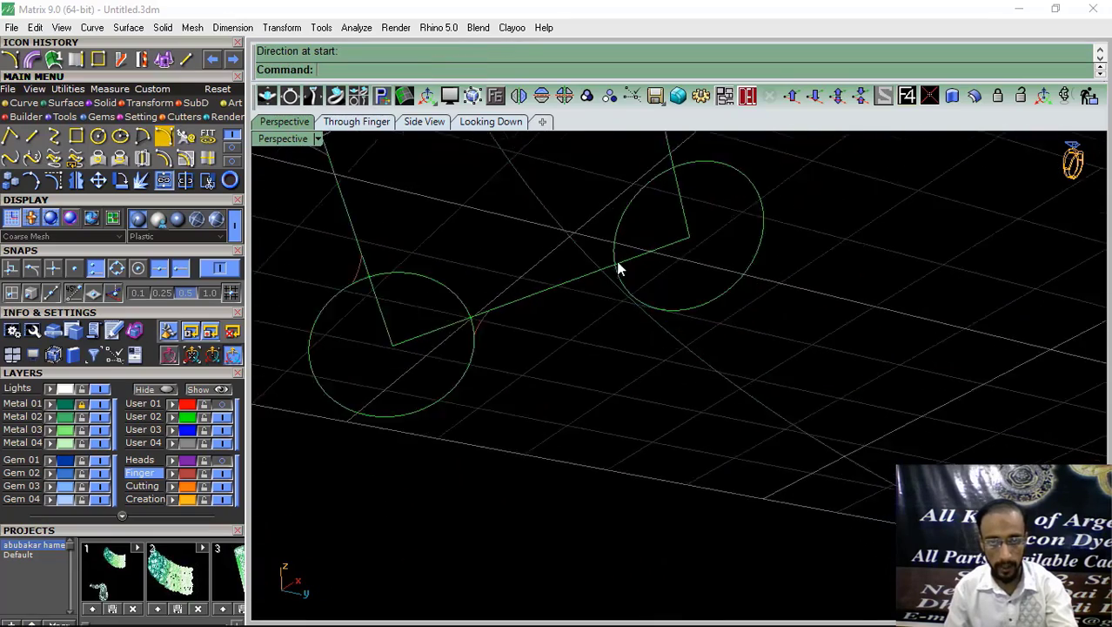
{"action": "scroll", "coordinate": [618, 268], "scroll_direction": "down", "scroll_amount": 8}
{"action": "right_click", "coordinate": [659, 282]}
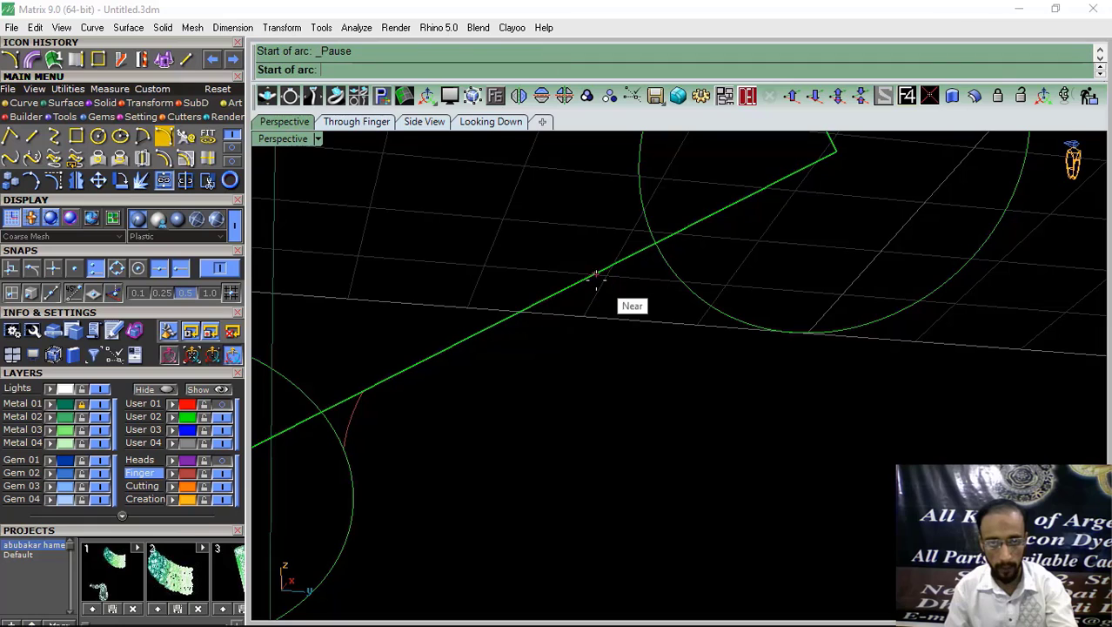
{"action": "left_click", "coordinate": [591, 277]}
{"action": "left_click", "coordinate": [687, 285]}
{"action": "left_click", "coordinate": [675, 273]}
{"action": "right_click_drag", "start_coordinate": [601, 322], "coordinate": [652, 410]}
{"action": "left_click", "coordinate": [582, 236]}
{"action": "left_click", "coordinate": [667, 279]}
{"action": "left_click", "coordinate": [638, 299]}
Step: Draw two short arcs bridging the second end profile's left circle to the two square edges that cross it
{"action": "scroll", "coordinate": [600, 258], "scroll_direction": "down", "scroll_amount": 9}
{"action": "scroll", "coordinate": [551, 444], "scroll_direction": "up", "scroll_amount": 15}
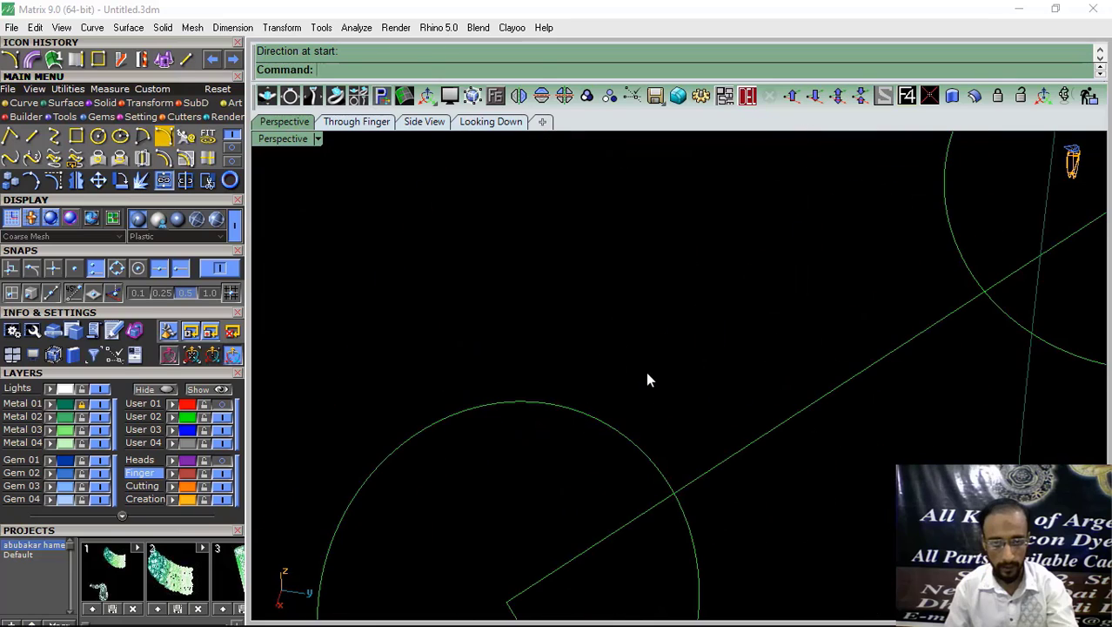
{"action": "right_click", "coordinate": [646, 370]}
{"action": "left_click", "coordinate": [632, 443]}
{"action": "left_click", "coordinate": [729, 454]}
{"action": "left_click", "coordinate": [718, 465]}
{"action": "scroll", "coordinate": [649, 341], "scroll_direction": "down", "scroll_amount": 17}
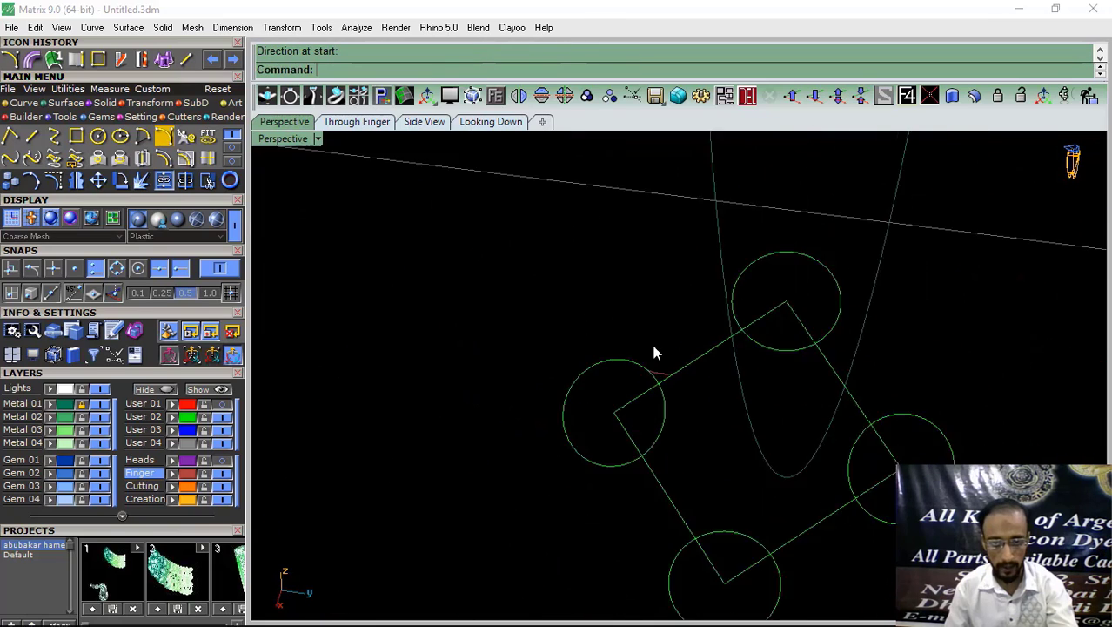
{"action": "scroll", "coordinate": [633, 442], "scroll_direction": "up", "scroll_amount": 10}
{"action": "right_click", "coordinate": [634, 443]}
{"action": "left_click", "coordinate": [620, 431]}
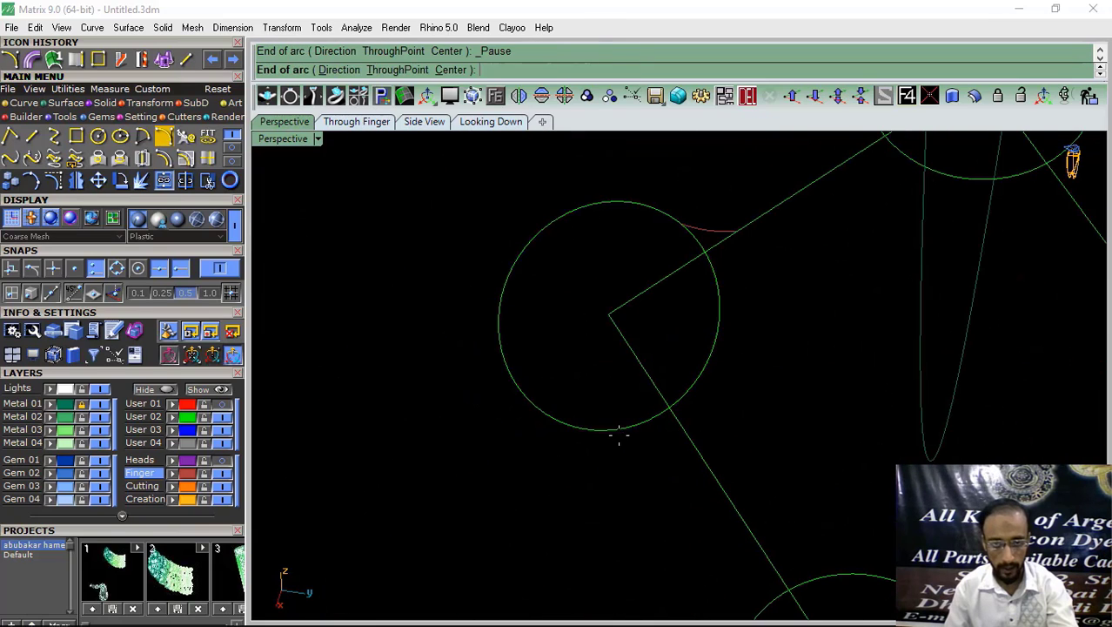
{"action": "left_click", "coordinate": [698, 453]}
{"action": "left_click", "coordinate": [726, 467]}
Step: Draw two short arcs bridging the second end profile's bottom circle to the two square edges that cross it
{"action": "scroll", "coordinate": [625, 382], "scroll_direction": "down", "scroll_amount": 10}
{"action": "scroll", "coordinate": [658, 437], "scroll_direction": "up", "scroll_amount": 12}
{"action": "right_click", "coordinate": [663, 414]}
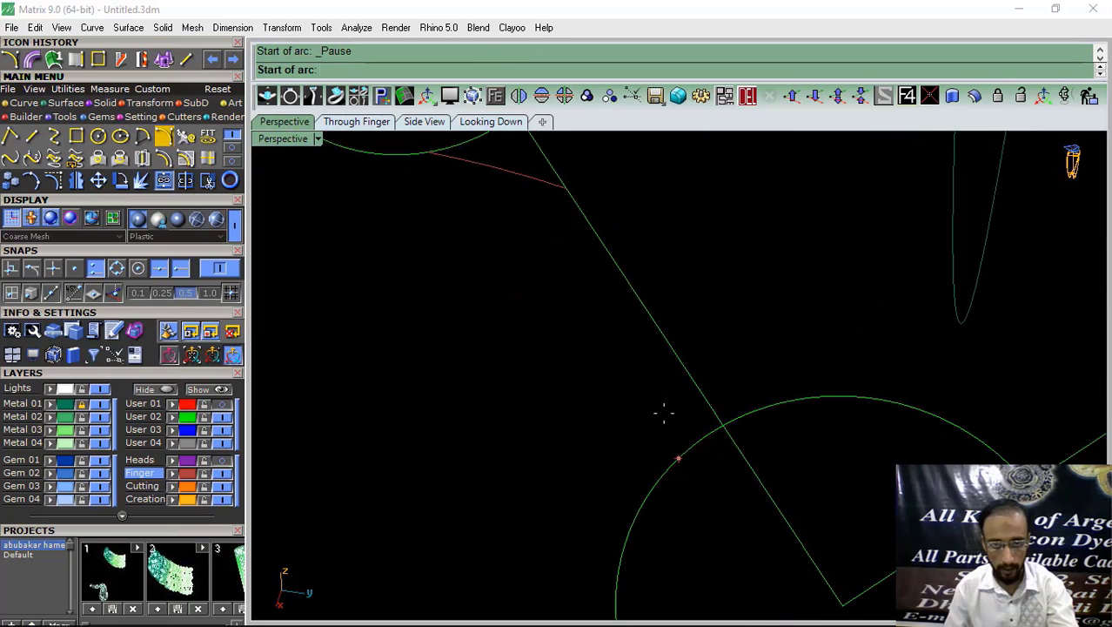
{"action": "left_click", "coordinate": [676, 363]}
{"action": "left_click", "coordinate": [660, 470]}
{"action": "left_click", "coordinate": [716, 477]}
{"action": "scroll", "coordinate": [718, 468], "scroll_direction": "down", "scroll_amount": 10}
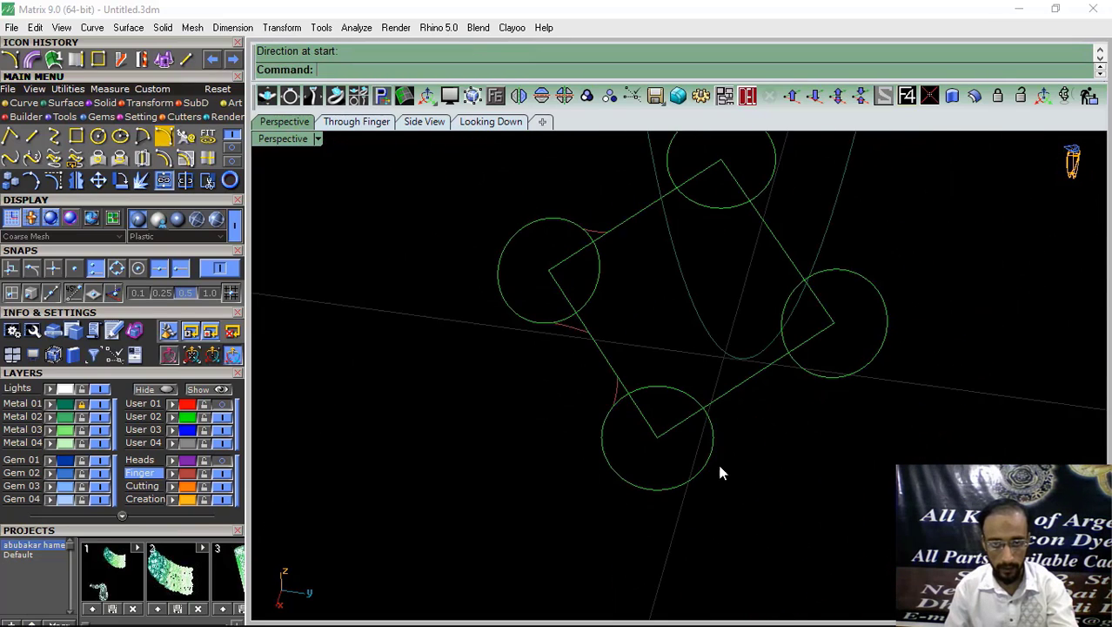
{"action": "scroll", "coordinate": [713, 422], "scroll_direction": "up", "scroll_amount": 10}
{"action": "left_click", "coordinate": [693, 400]}
{"action": "left_click", "coordinate": [674, 400]}
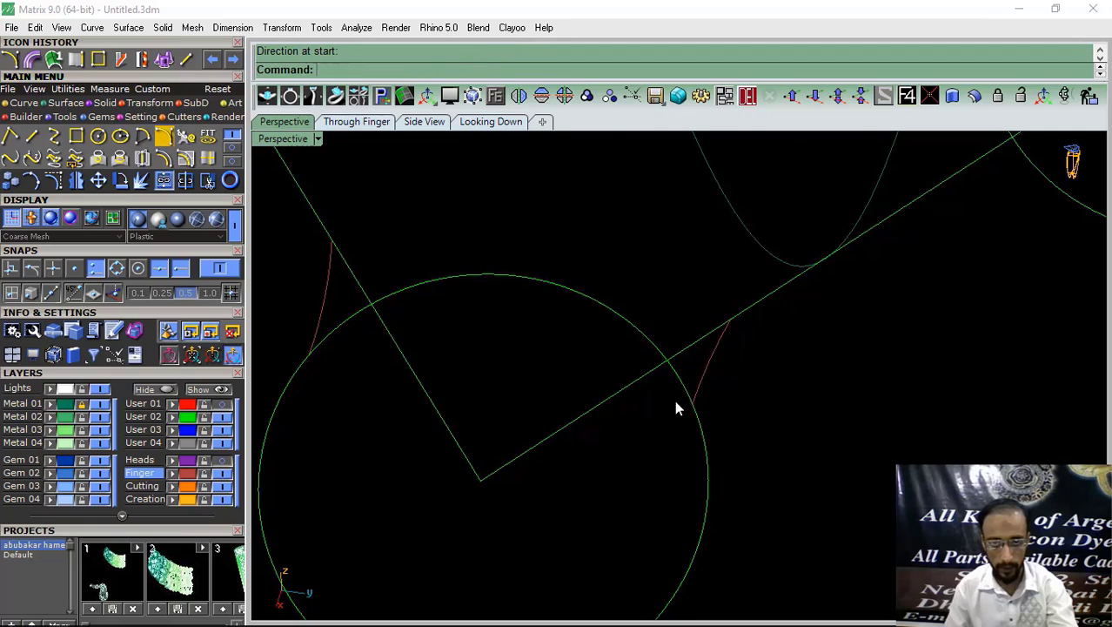
Step: Draw two short arcs bridging the second end profile's right circle to the two square edges that cross it
{"action": "scroll", "coordinate": [675, 401], "scroll_direction": "down", "scroll_amount": 10}
{"action": "scroll", "coordinate": [694, 383], "scroll_direction": "up", "scroll_amount": 7}
{"action": "right_click", "coordinate": [670, 419]}
{"action": "left_click", "coordinate": [625, 417]}
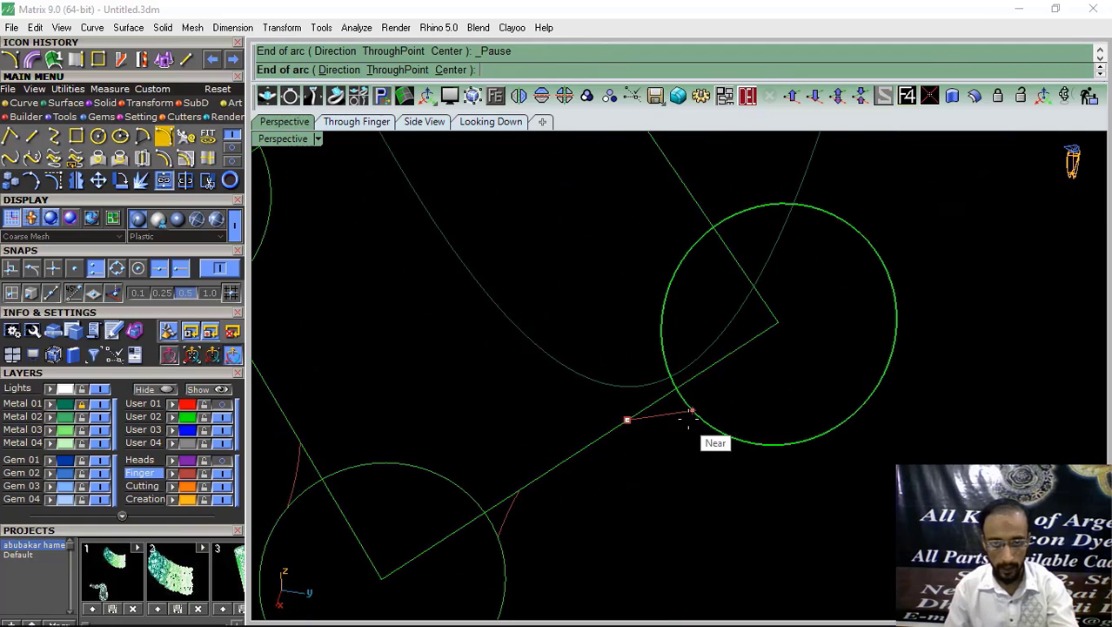
{"action": "left_click", "coordinate": [700, 415]}
{"action": "left_click", "coordinate": [693, 405]}
{"action": "scroll", "coordinate": [724, 392], "scroll_direction": "down", "scroll_amount": 5}
{"action": "scroll", "coordinate": [729, 264], "scroll_direction": "up", "scroll_amount": 5}
{"action": "right_click", "coordinate": [725, 263]}
{"action": "left_click", "coordinate": [700, 283]}
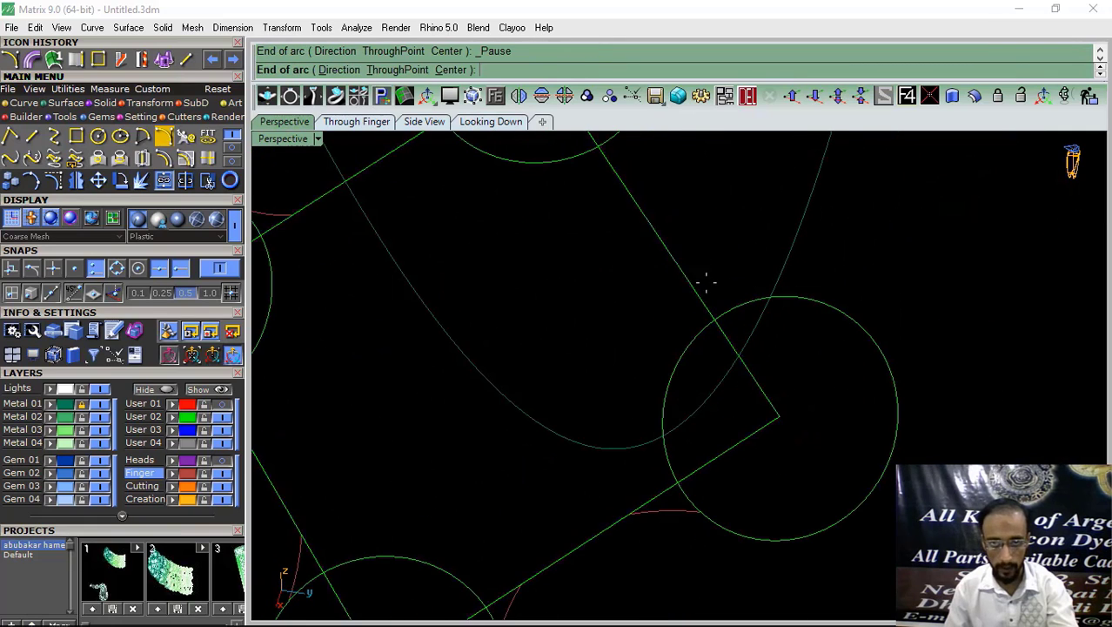
{"action": "left_click", "coordinate": [743, 305]}
{"action": "left_click", "coordinate": [737, 302]}
Step: Draw two short arcs bridging the second end profile's top circle to the two square edges that cross it
{"action": "scroll", "coordinate": [728, 325], "scroll_direction": "down", "scroll_amount": 5}
{"action": "scroll", "coordinate": [739, 325], "scroll_direction": "up", "scroll_amount": 6}
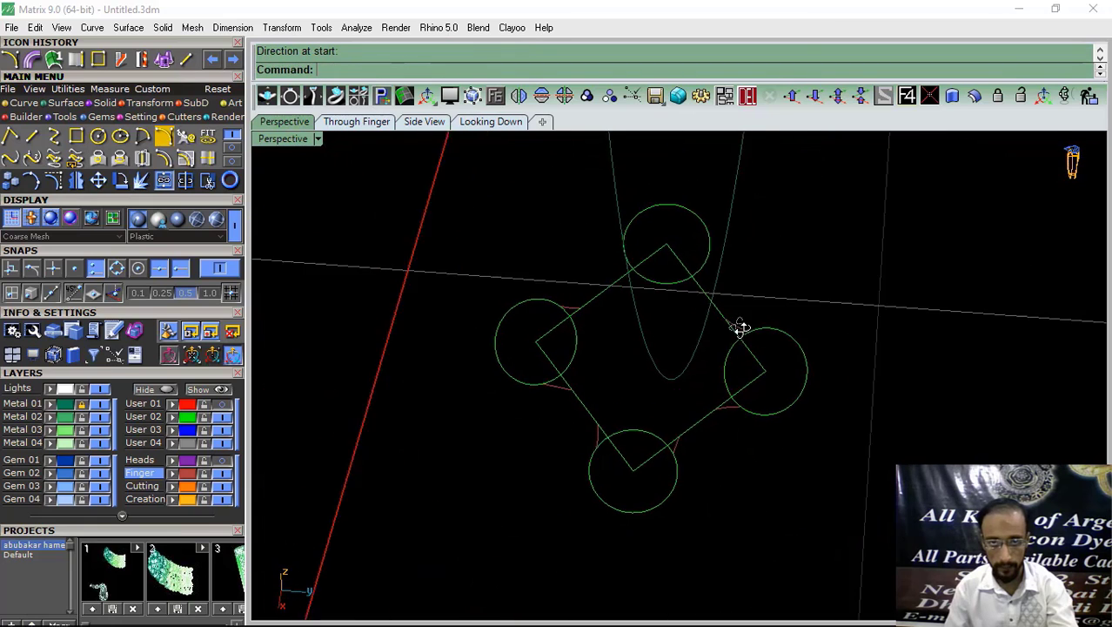
{"action": "scroll", "coordinate": [732, 298], "scroll_direction": "down", "scroll_amount": 5}
{"action": "scroll", "coordinate": [770, 323], "scroll_direction": "up", "scroll_amount": 6}
{"action": "right_click", "coordinate": [766, 322]}
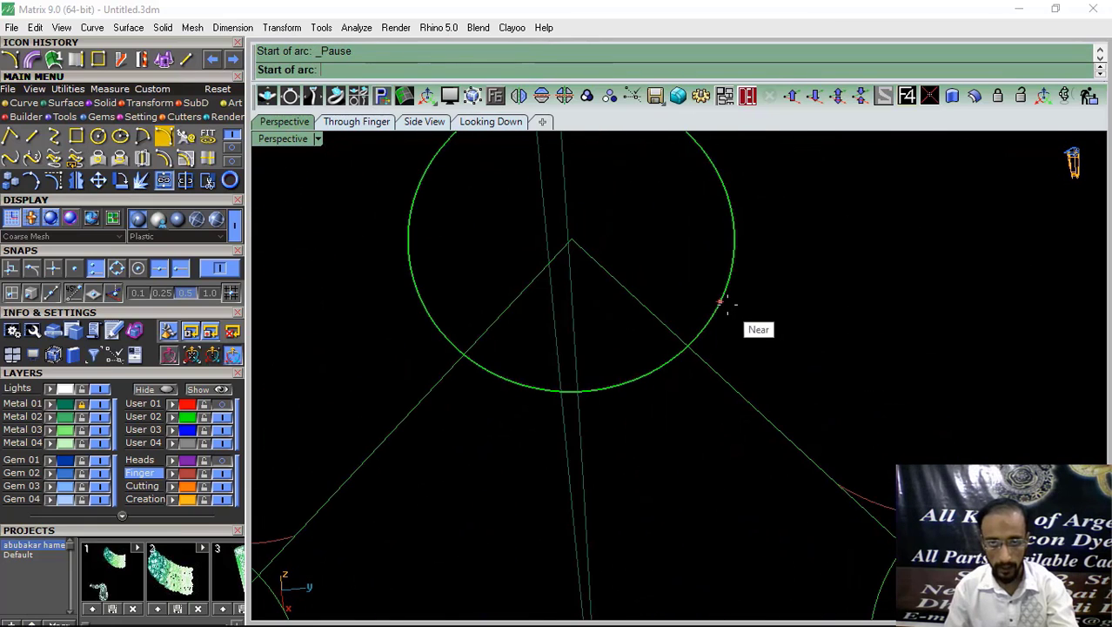
{"action": "left_click", "coordinate": [720, 302]}
{"action": "left_click", "coordinate": [749, 400]}
{"action": "left_click", "coordinate": [722, 378]}
{"action": "right_click", "coordinate": [452, 361]}
{"action": "left_click", "coordinate": [423, 304]}
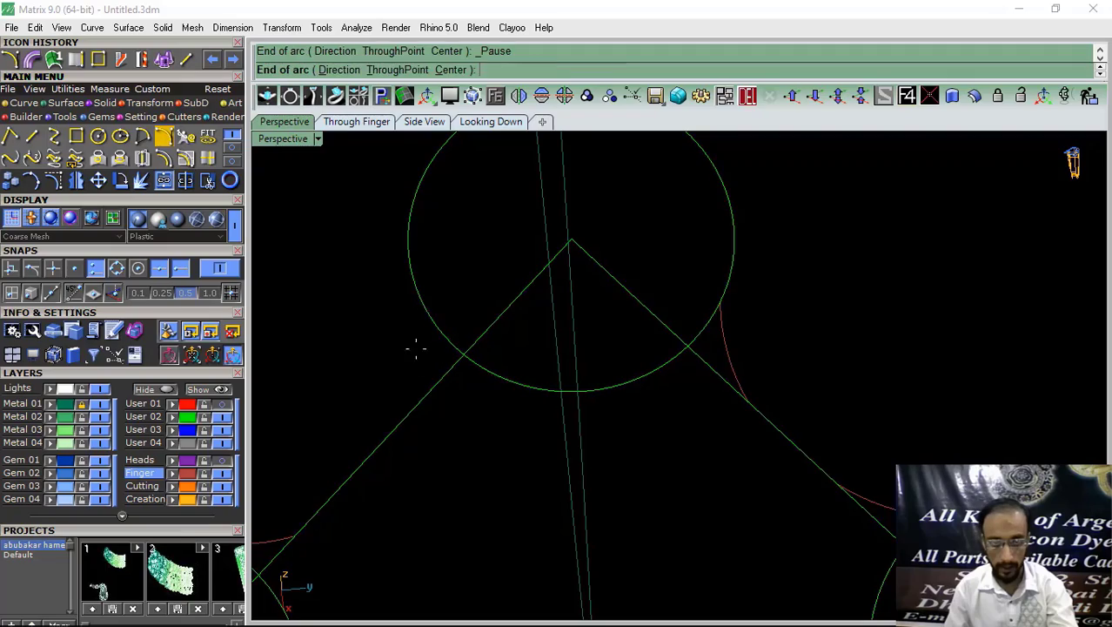
{"action": "left_click", "coordinate": [412, 407]}
{"action": "left_click", "coordinate": [435, 393]}
Step: Using all curves of both end profiles as cutters, trim the inner circle and square pieces at the second profile's left lobe
{"action": "scroll", "coordinate": [539, 381], "scroll_direction": "down", "scroll_amount": 12}
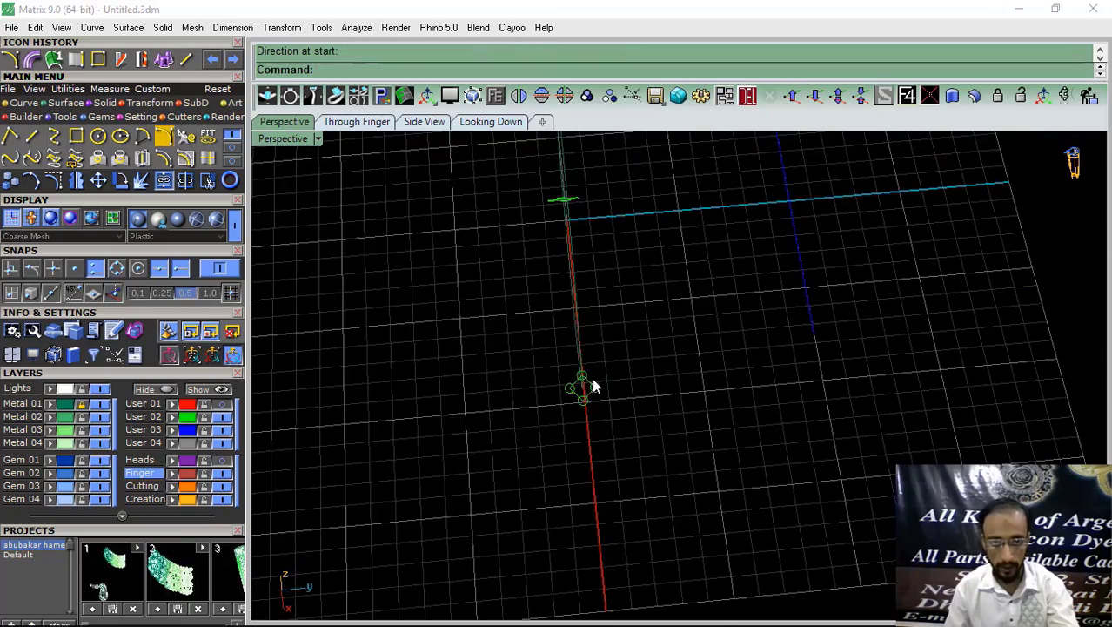
{"action": "right_click_drag", "start_coordinate": [592, 378], "coordinate": [769, 336]}
{"action": "left_click_drag", "start_coordinate": [801, 278], "coordinate": [397, 533]}
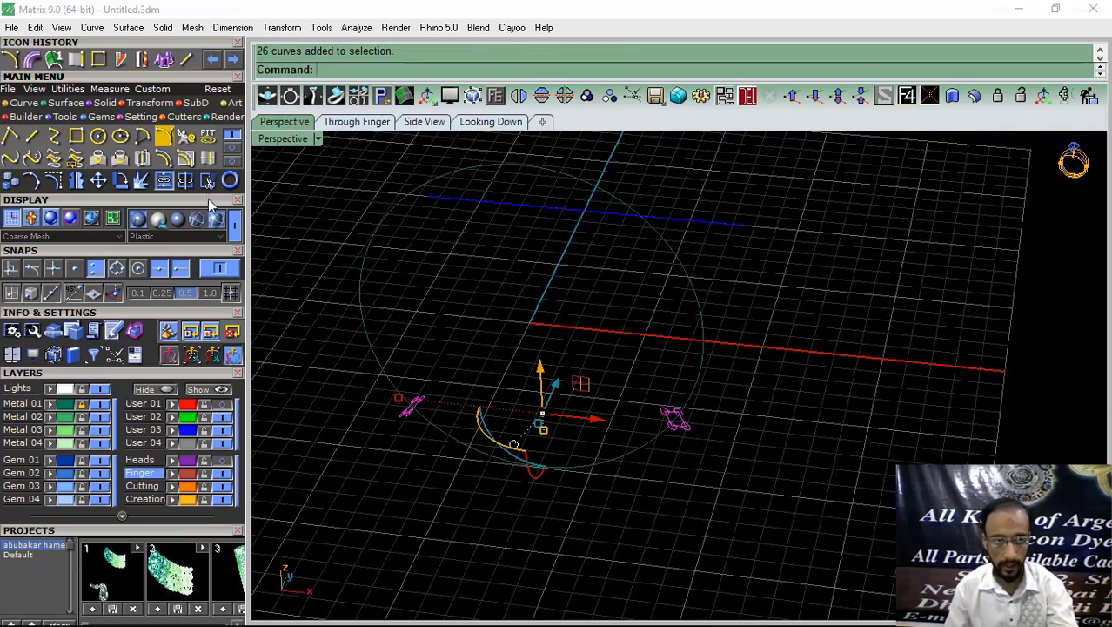
{"action": "left_click", "coordinate": [208, 180]}
{"action": "scroll", "coordinate": [603, 402], "scroll_direction": "up", "scroll_amount": 15}
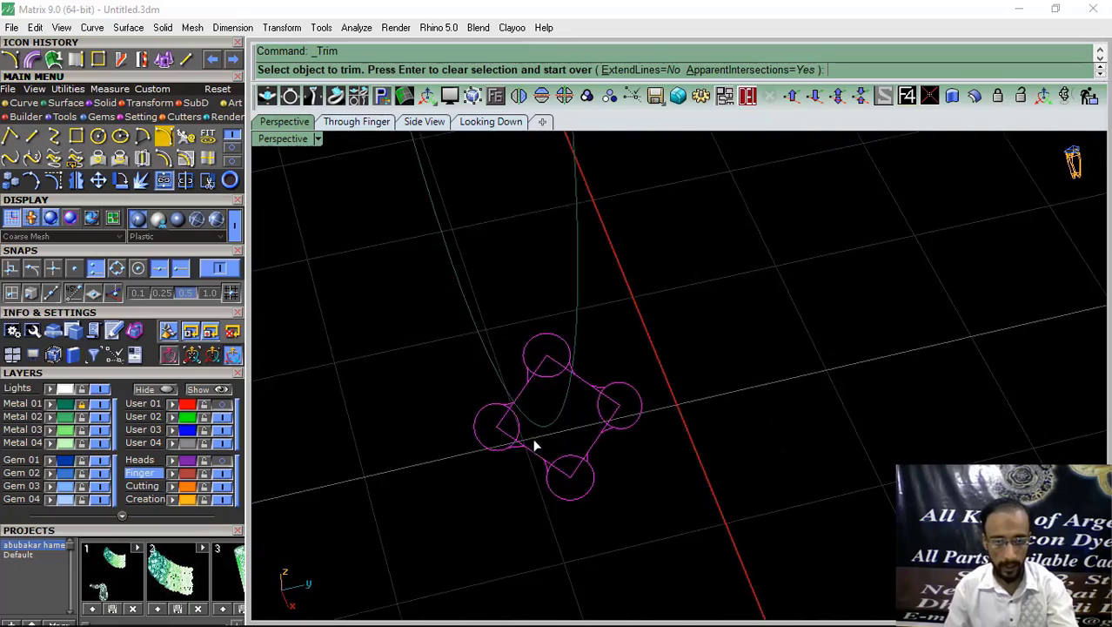
{"action": "left_click_drag", "start_coordinate": [371, 451], "coordinate": [373, 451]}
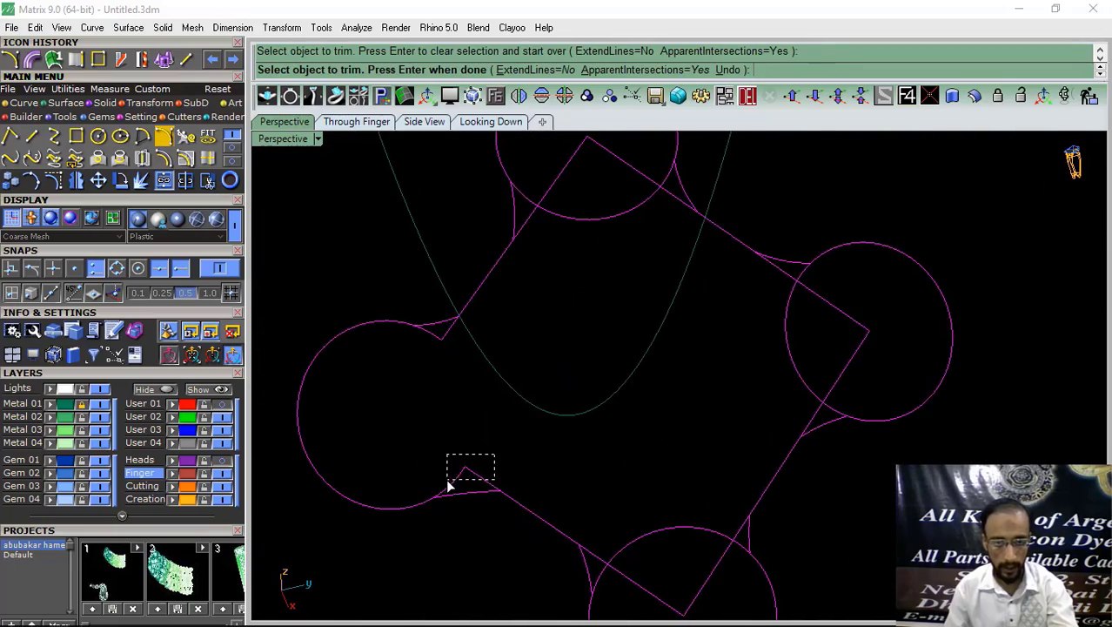
{"action": "left_click_drag", "start_coordinate": [452, 343], "coordinate": [429, 366]}
Step: Trim the inner circle, square corner and leftover stubs from the second profile's top lobe
{"action": "right_click_drag", "start_coordinate": [602, 196], "coordinate": [573, 325], "text": "shift"}
{"action": "left_click_drag", "start_coordinate": [594, 242], "coordinate": [547, 321]}
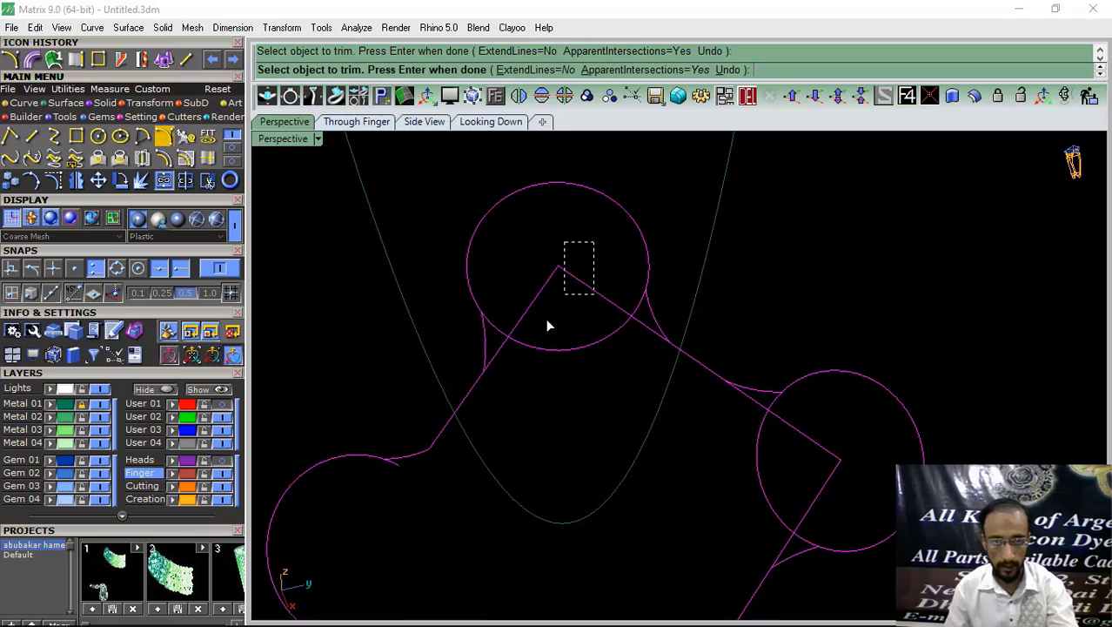
{"action": "scroll", "coordinate": [645, 318], "scroll_direction": "down", "scroll_amount": 8}
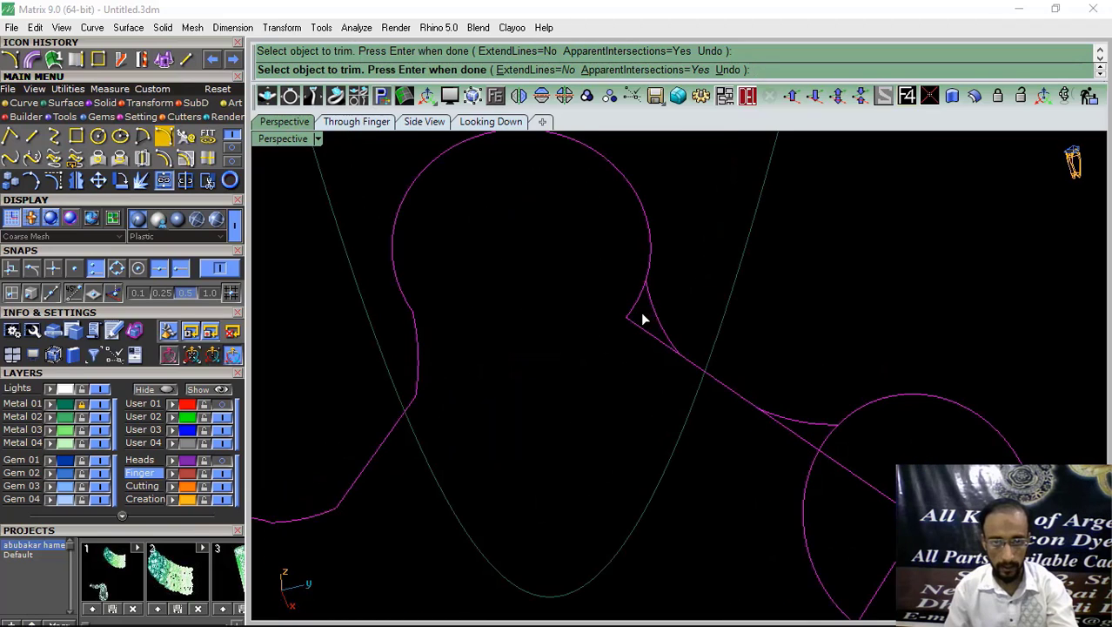
{"action": "scroll", "coordinate": [574, 253], "scroll_direction": "up", "scroll_amount": 10}
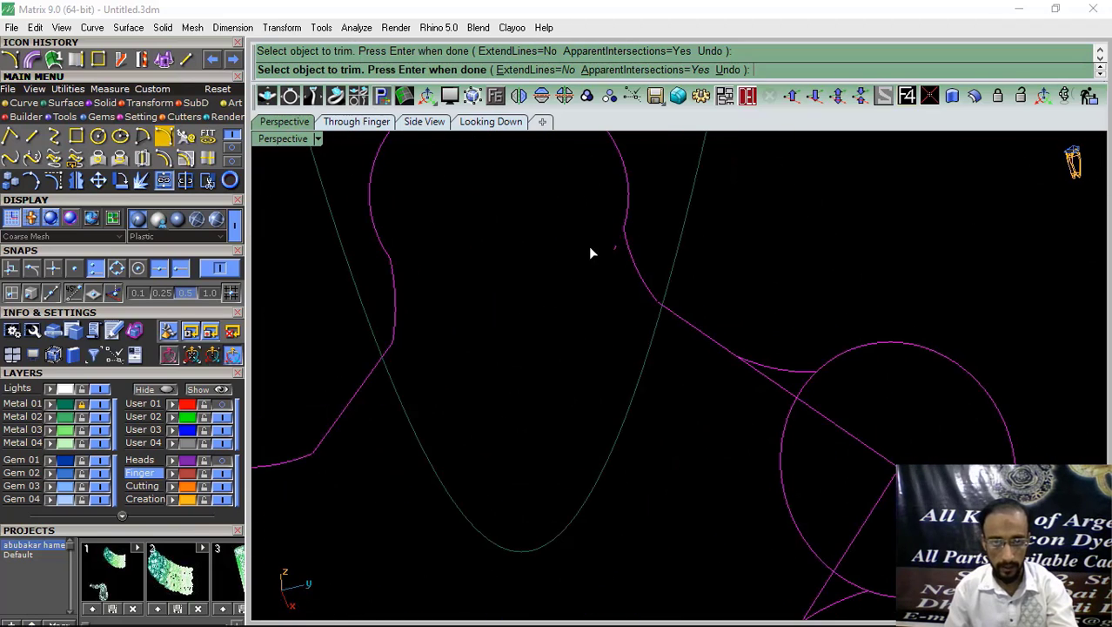
{"action": "scroll", "coordinate": [566, 251], "scroll_direction": "down", "scroll_amount": 6}
{"action": "scroll", "coordinate": [541, 248], "scroll_direction": "up", "scroll_amount": 8}
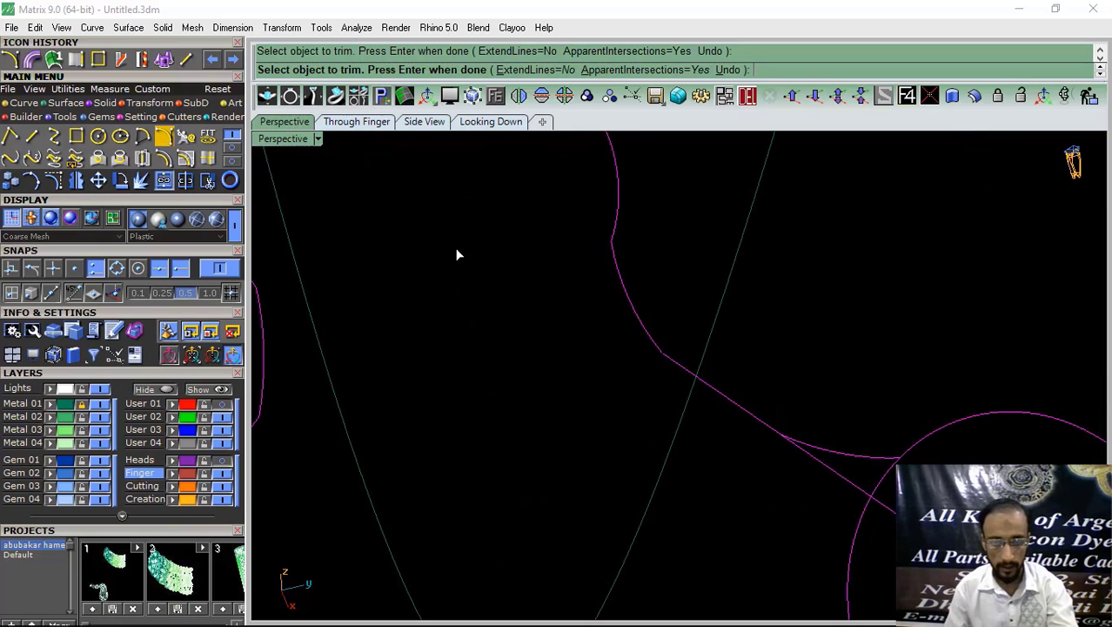
Step: Trim the inner circle, square corner and leftover stubs from the second profile's right lobe
{"action": "scroll", "coordinate": [604, 334], "scroll_direction": "down", "scroll_amount": 6}
{"action": "scroll", "coordinate": [491, 402], "scroll_direction": "up", "scroll_amount": 8}
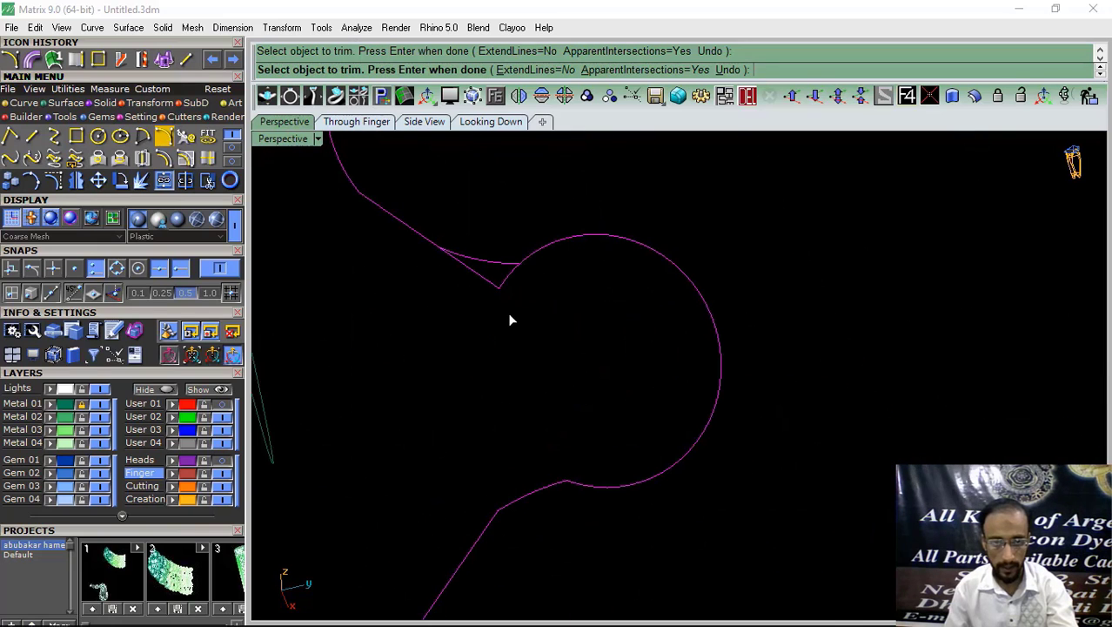
{"action": "left_click", "coordinate": [477, 283]}
{"action": "scroll", "coordinate": [566, 287], "scroll_direction": "down", "scroll_amount": 6}
{"action": "scroll", "coordinate": [522, 374], "scroll_direction": "up", "scroll_amount": 8}
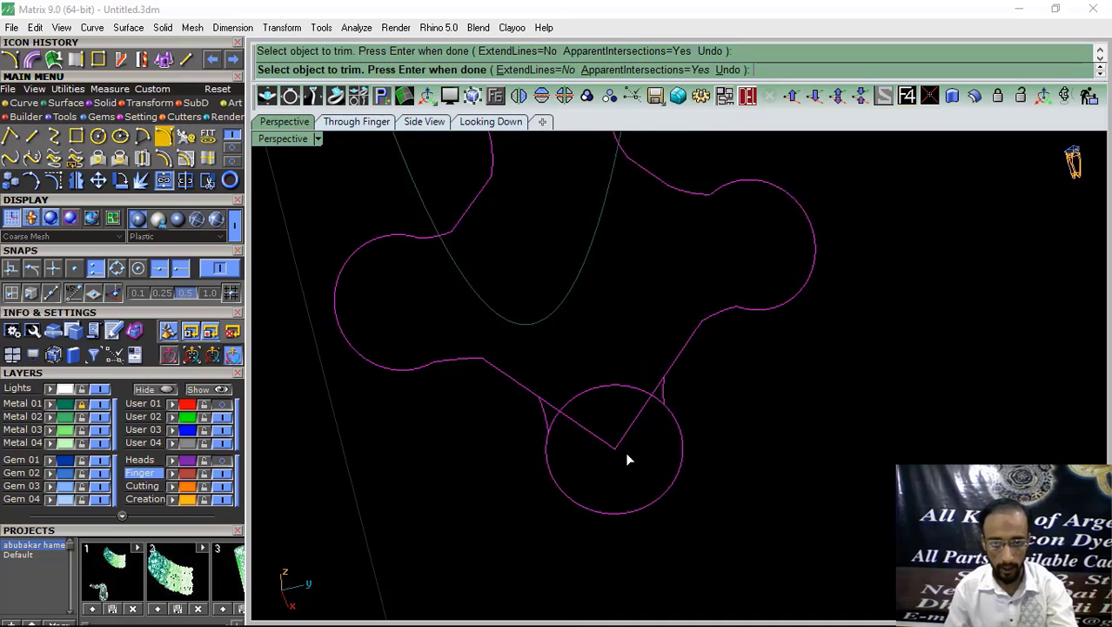
Step: Trim the inner circle, square corner and leftover stubs from the second profile's bottom lobe to complete its outline
{"action": "left_click", "coordinate": [551, 413]}
{"action": "scroll", "coordinate": [557, 409], "scroll_direction": "up", "scroll_amount": 4}
{"action": "left_click", "coordinate": [577, 400]}
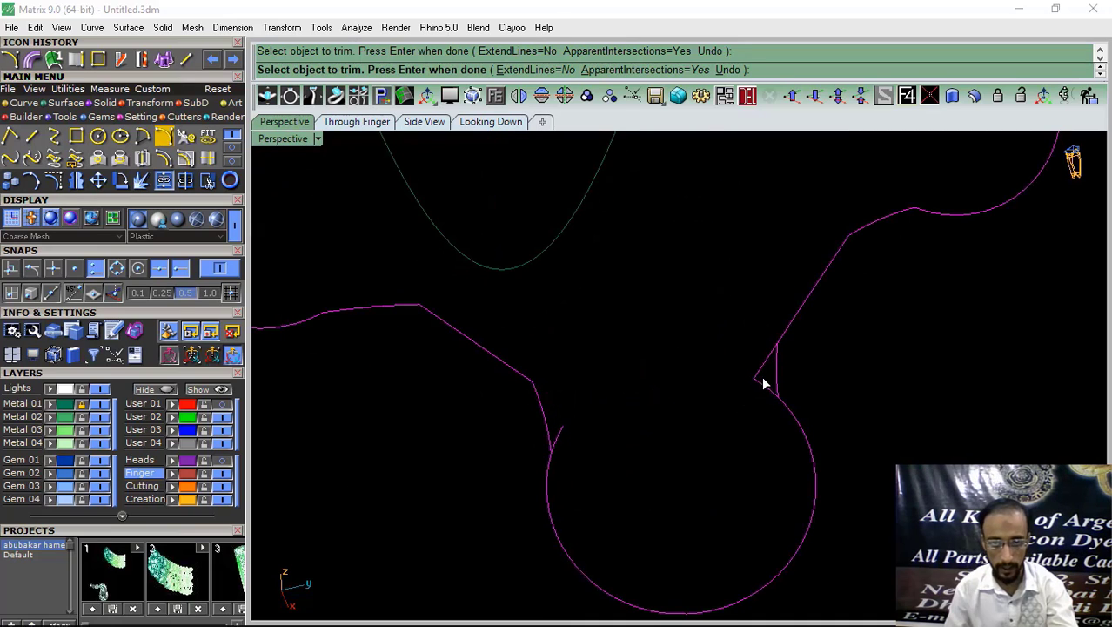
{"action": "scroll", "coordinate": [570, 439], "scroll_direction": "down", "scroll_amount": 6}
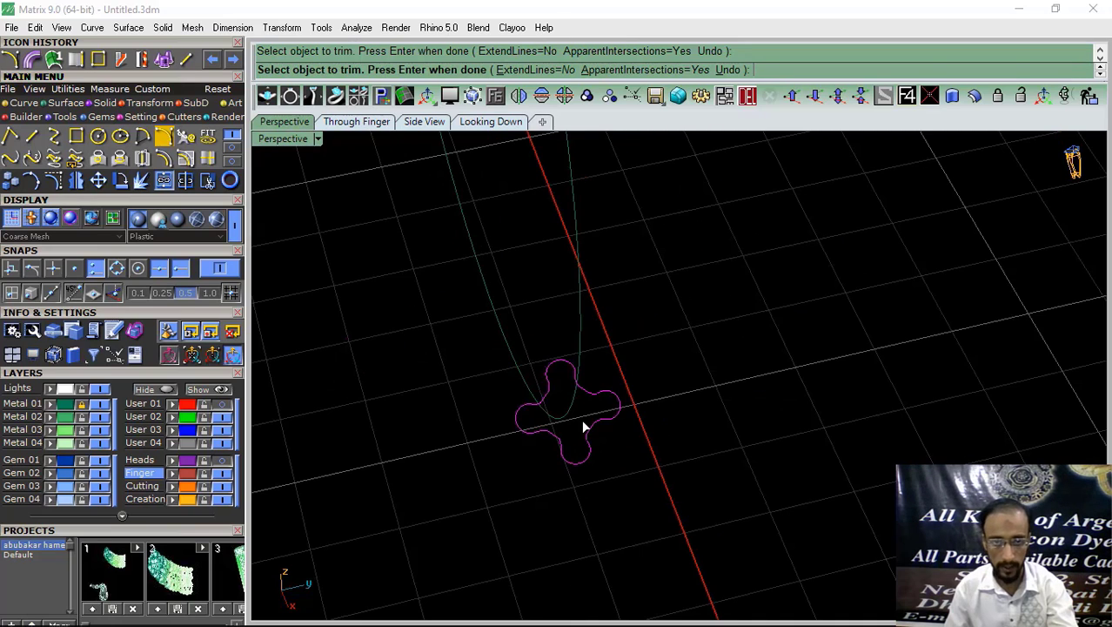
Step: Finish trimming and join the profile curves so the second profile becomes one closed outline
{"action": "key", "text": "Return"}
{"action": "left_click", "coordinate": [165, 185]}
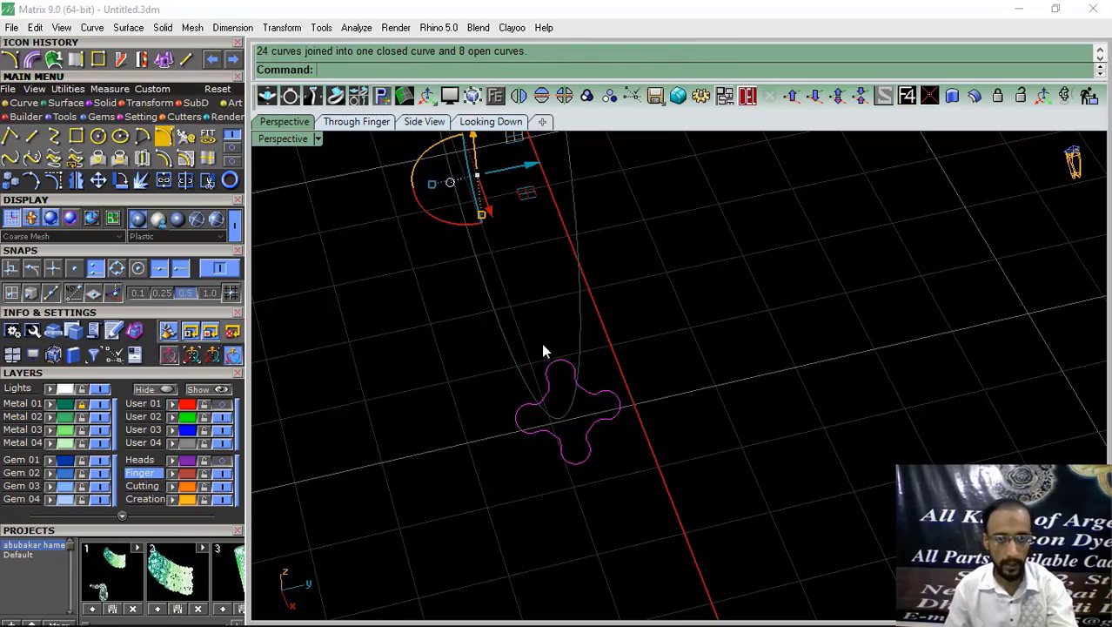
Step: Trim the inner circle, square corner and leftover pieces from the left and top lobes of the first profile
{"action": "right_click_drag", "start_coordinate": [541, 342], "coordinate": [640, 362], "text": "shift"}
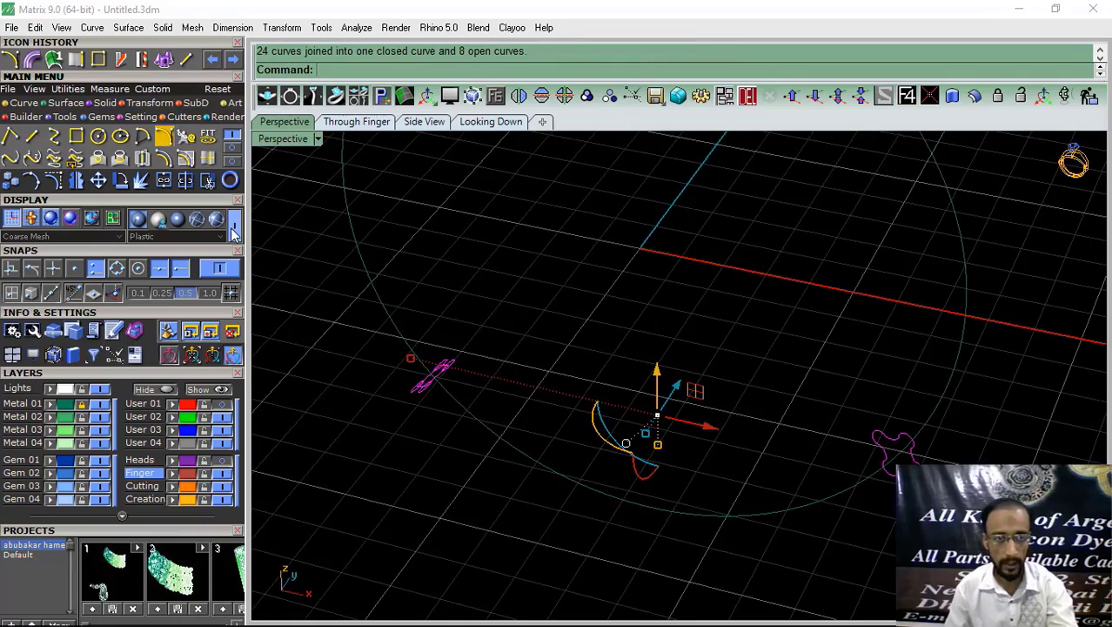
{"action": "left_click", "coordinate": [212, 185]}
{"action": "right_click_drag", "start_coordinate": [528, 393], "coordinate": [623, 422]}
{"action": "scroll", "coordinate": [592, 449], "scroll_direction": "up", "scroll_amount": 6}
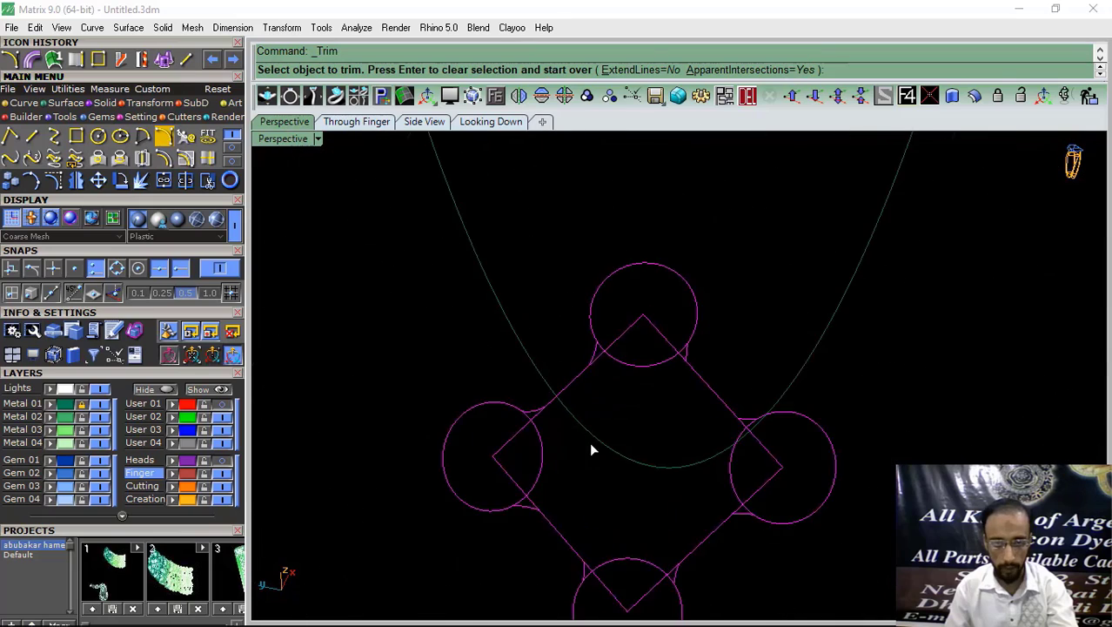
{"action": "scroll", "coordinate": [555, 416], "scroll_direction": "up", "scroll_amount": 3}
{"action": "left_click_drag", "start_coordinate": [402, 547], "coordinate": [402, 545]}
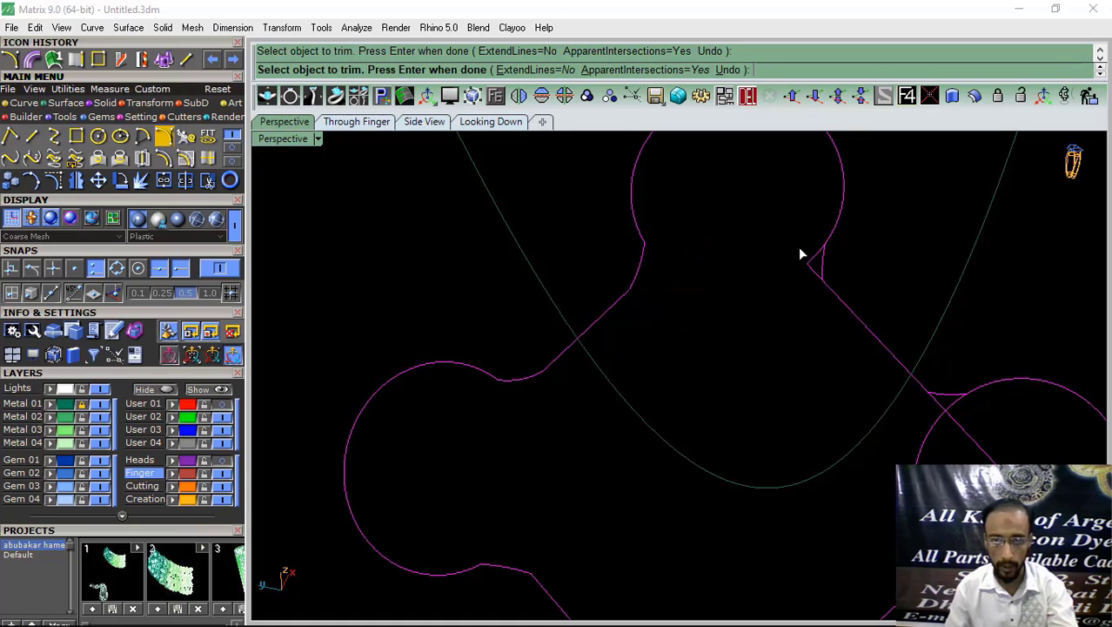
{"action": "left_click_drag", "start_coordinate": [791, 291], "coordinate": [791, 292]}
Step: Trim the leftover pieces from the first profile's right and bottom lobes, and join its outline into one closed curve
{"action": "scroll", "coordinate": [638, 212], "scroll_direction": "down", "scroll_amount": 4}
{"action": "scroll", "coordinate": [748, 292], "scroll_direction": "up", "scroll_amount": 6}
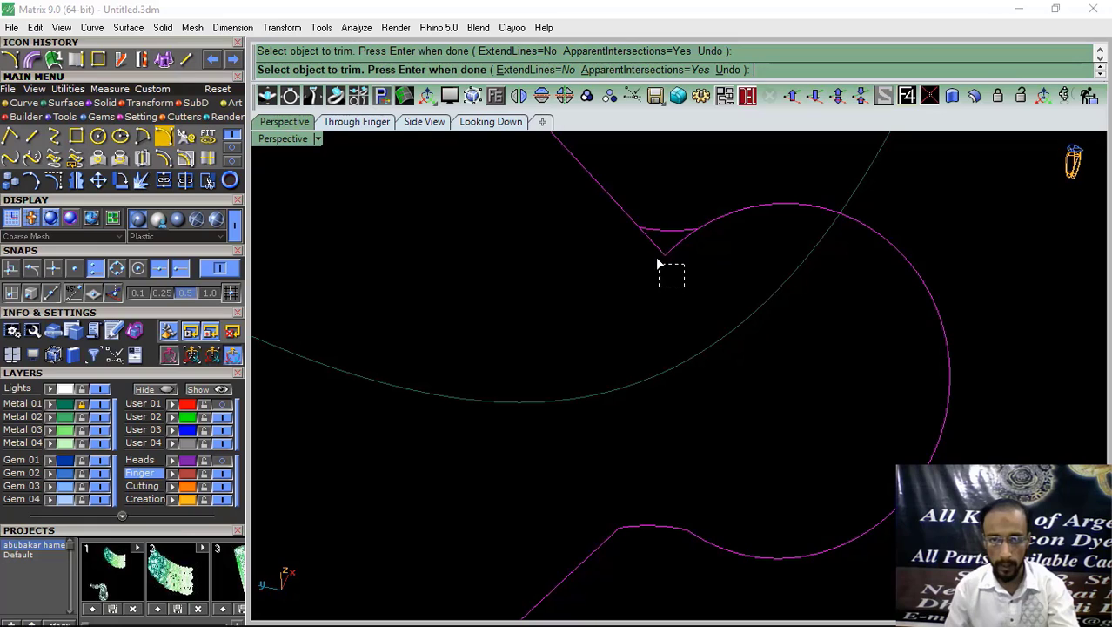
{"action": "scroll", "coordinate": [666, 287], "scroll_direction": "down", "scroll_amount": 4}
{"action": "scroll", "coordinate": [700, 287], "scroll_direction": "up", "scroll_amount": 6}
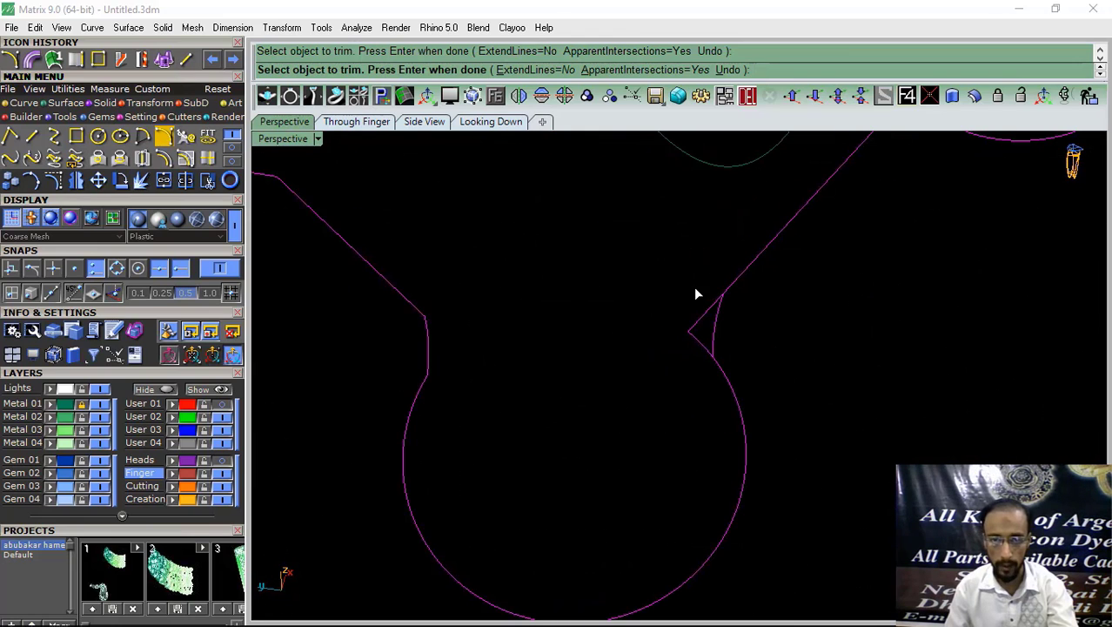
{"action": "scroll", "coordinate": [661, 387], "scroll_direction": "down", "scroll_amount": 5}
{"action": "key", "text": "Return"}
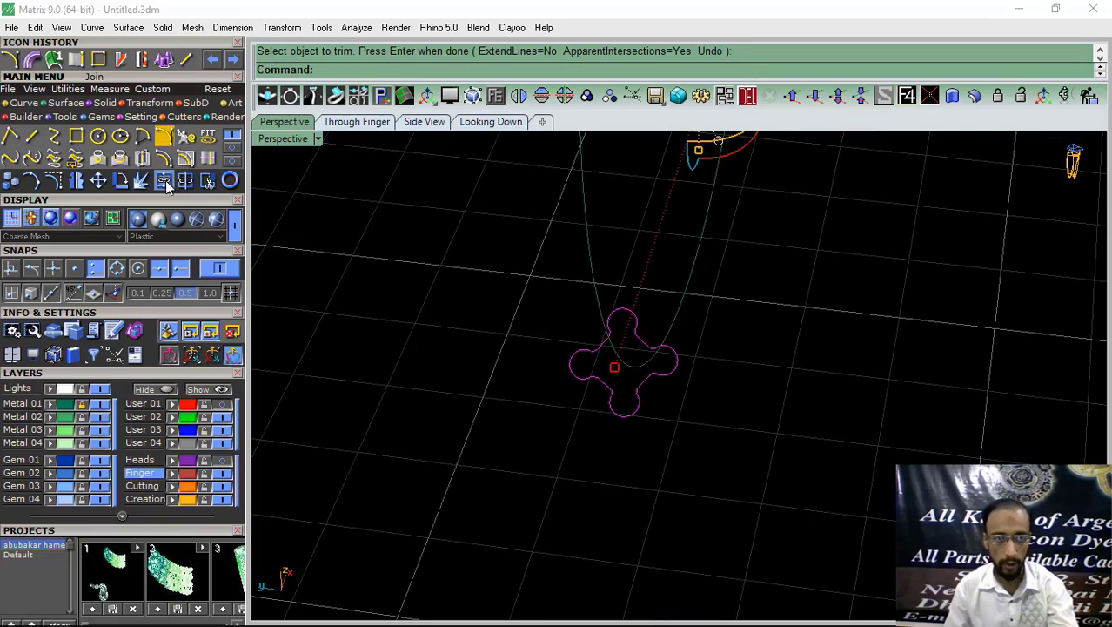
{"action": "left_click", "coordinate": [165, 181]}
Step: Sweep both four-lobed profiles along the finger circle with Sweep 1 to form the bottom shank section, keeping the default seam points
{"action": "scroll", "coordinate": [760, 315], "scroll_direction": "up", "scroll_amount": 6}
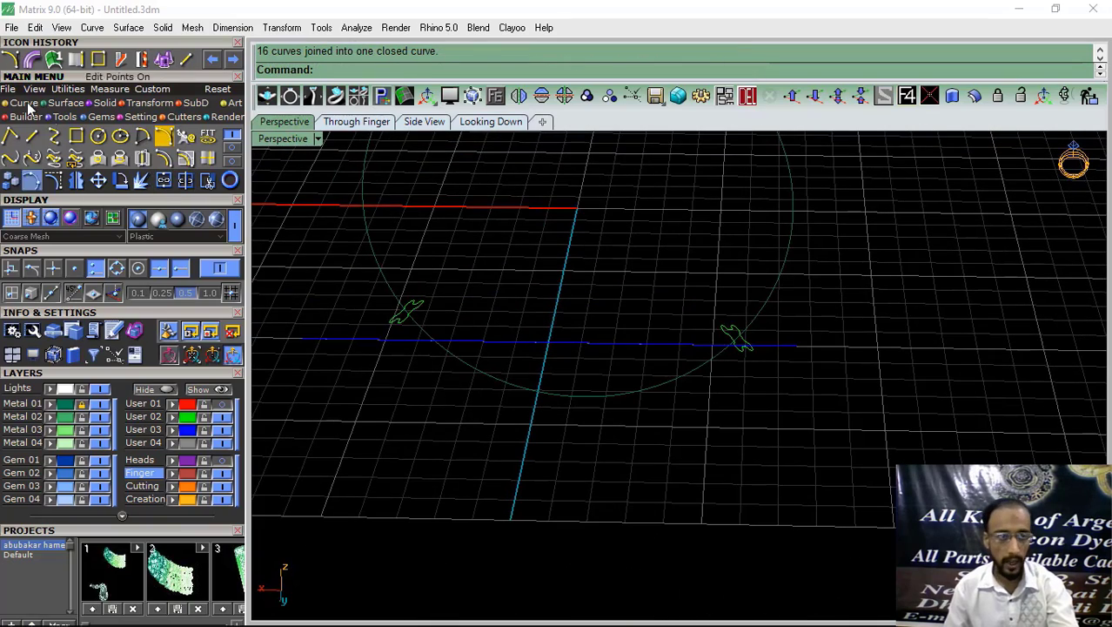
{"action": "left_click", "coordinate": [72, 105]}
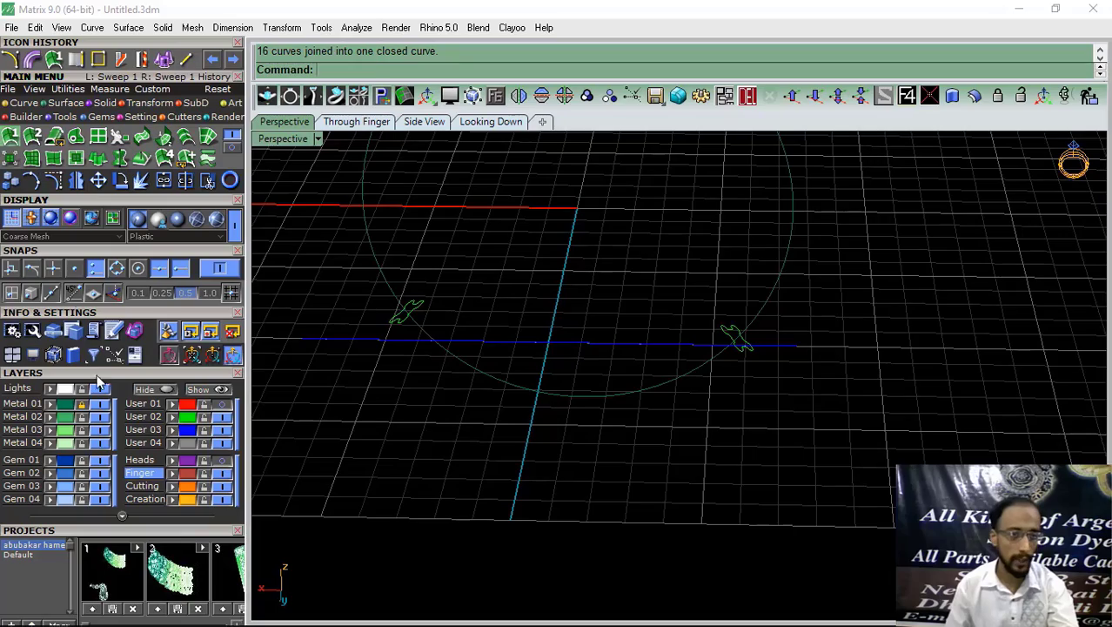
{"action": "left_click", "coordinate": [8, 139]}
{"action": "scroll", "coordinate": [614, 416], "scroll_direction": "up", "scroll_amount": 2}
{"action": "right_click_drag", "start_coordinate": [613, 416], "coordinate": [581, 409]}
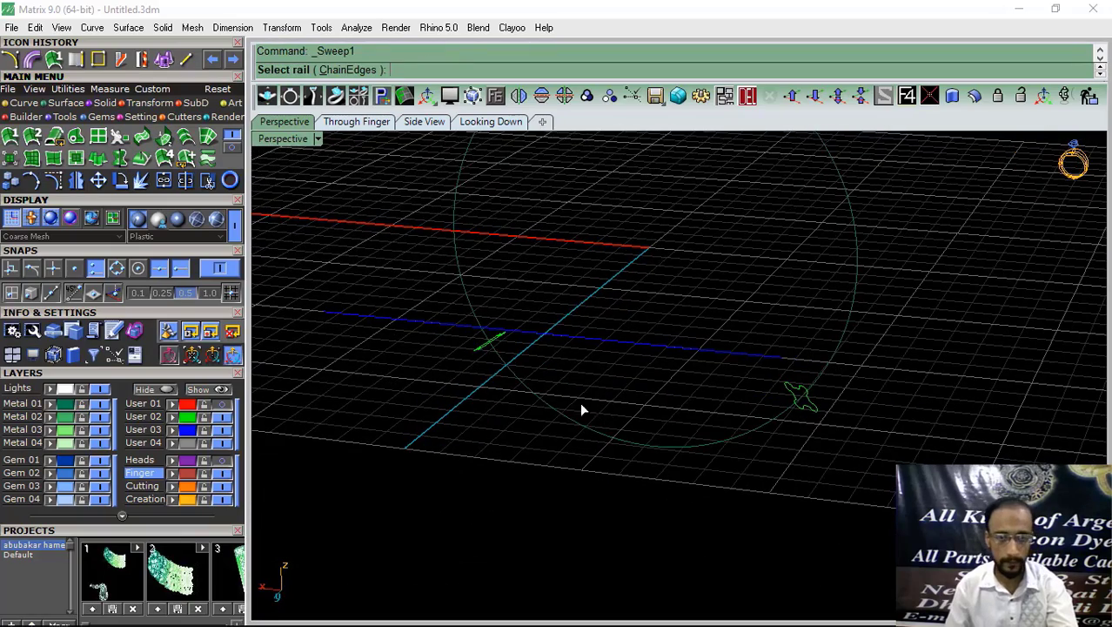
{"action": "left_click", "coordinate": [558, 415]}
{"action": "right_click_drag", "start_coordinate": [519, 395], "coordinate": [581, 402]}
{"action": "scroll", "coordinate": [488, 361], "scroll_direction": "up", "scroll_amount": 4}
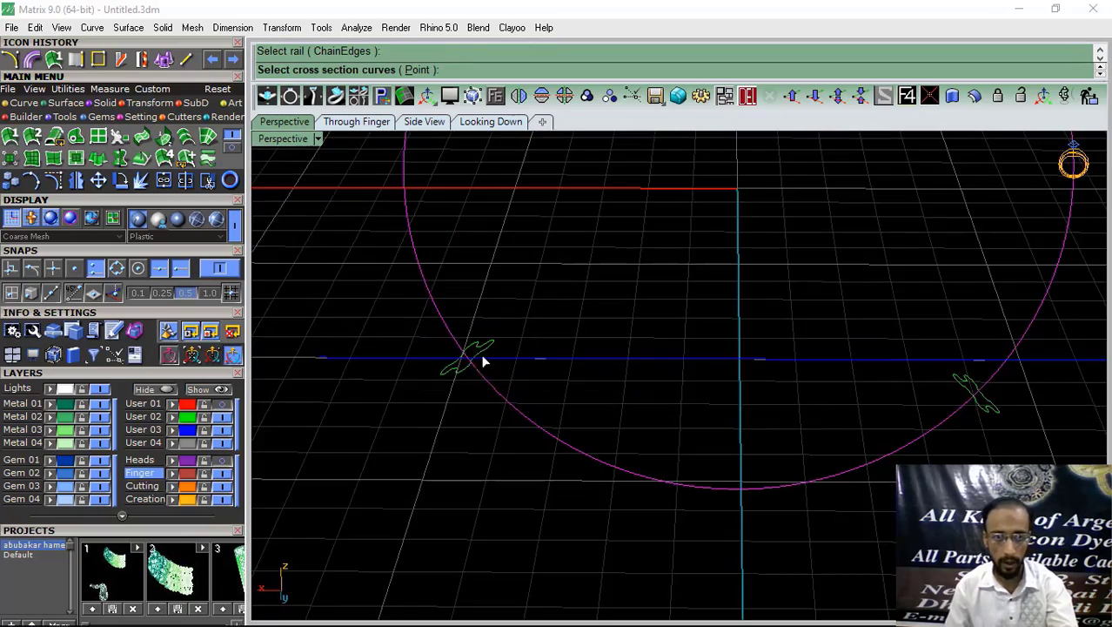
{"action": "left_click", "coordinate": [979, 416]}
{"action": "key", "text": "Return"}
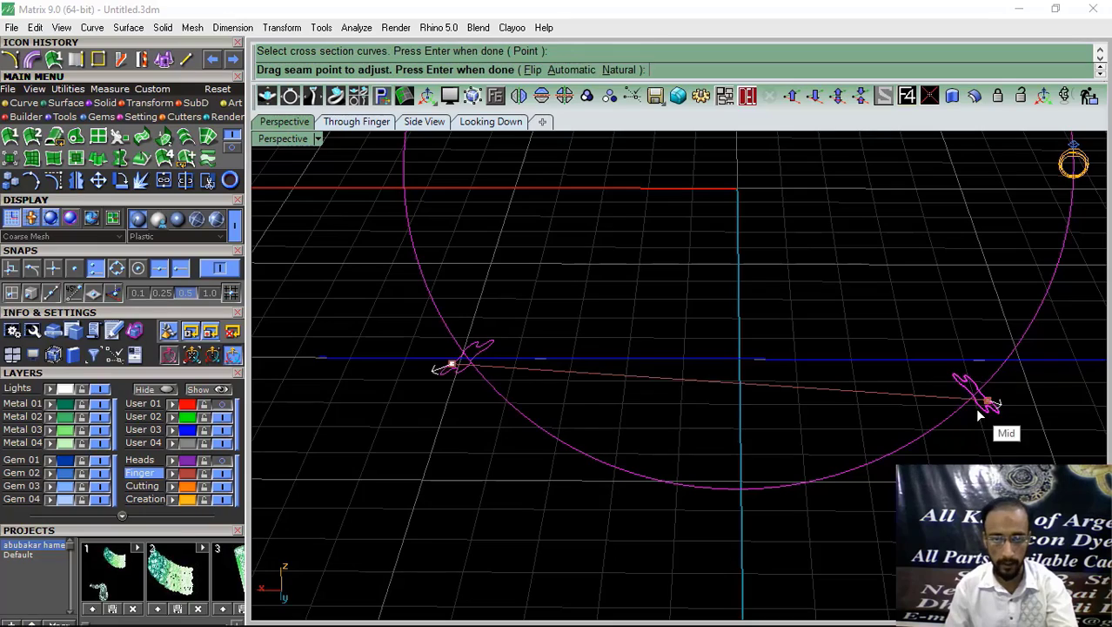
{"action": "key", "text": "Return"}
{"action": "left_click", "coordinate": [861, 514]}
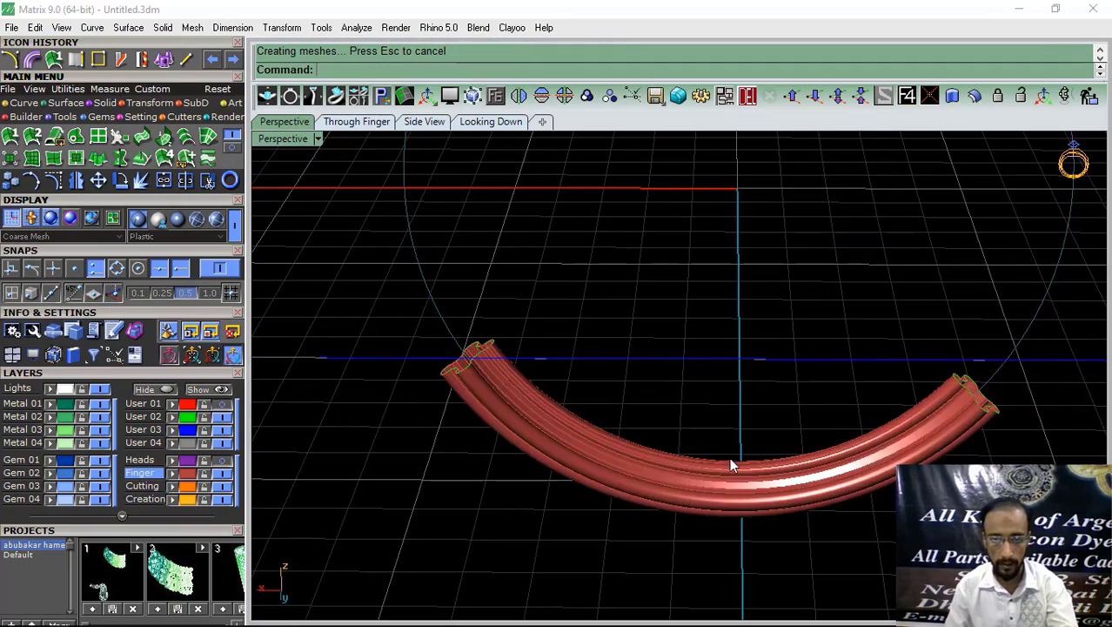
Step: Show the User 01 and Heads layers to examine how the swept shank meets the twisted ring ends, and hide both layers again
{"action": "right_click_drag", "start_coordinate": [733, 462], "coordinate": [615, 418]}
{"action": "left_click", "coordinate": [222, 405]}
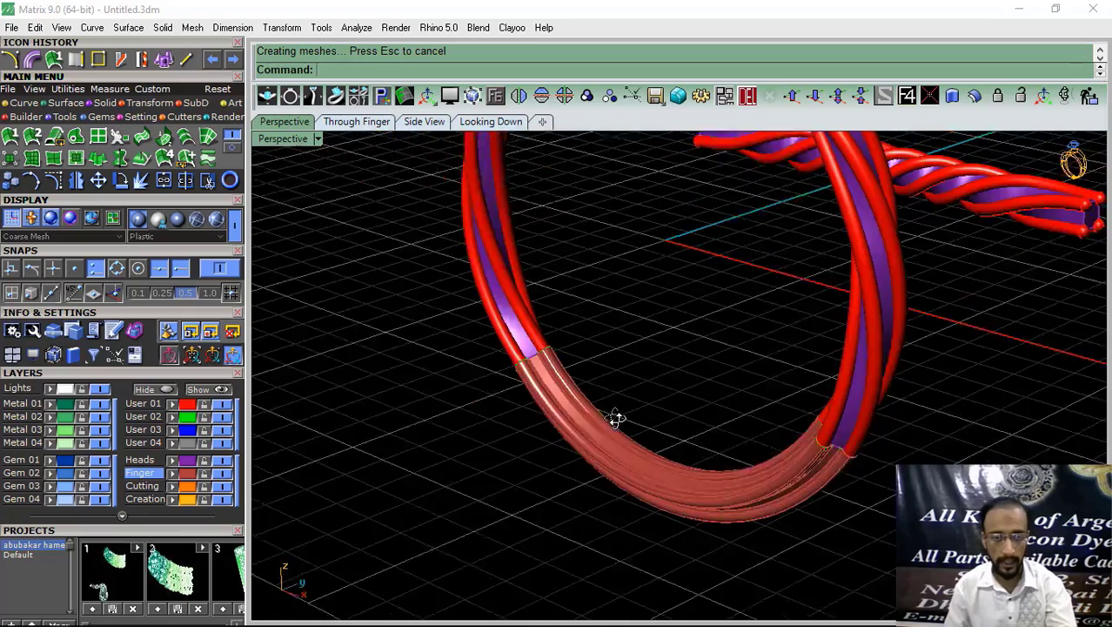
{"action": "scroll", "coordinate": [615, 419], "scroll_direction": "up", "scroll_amount": 10}
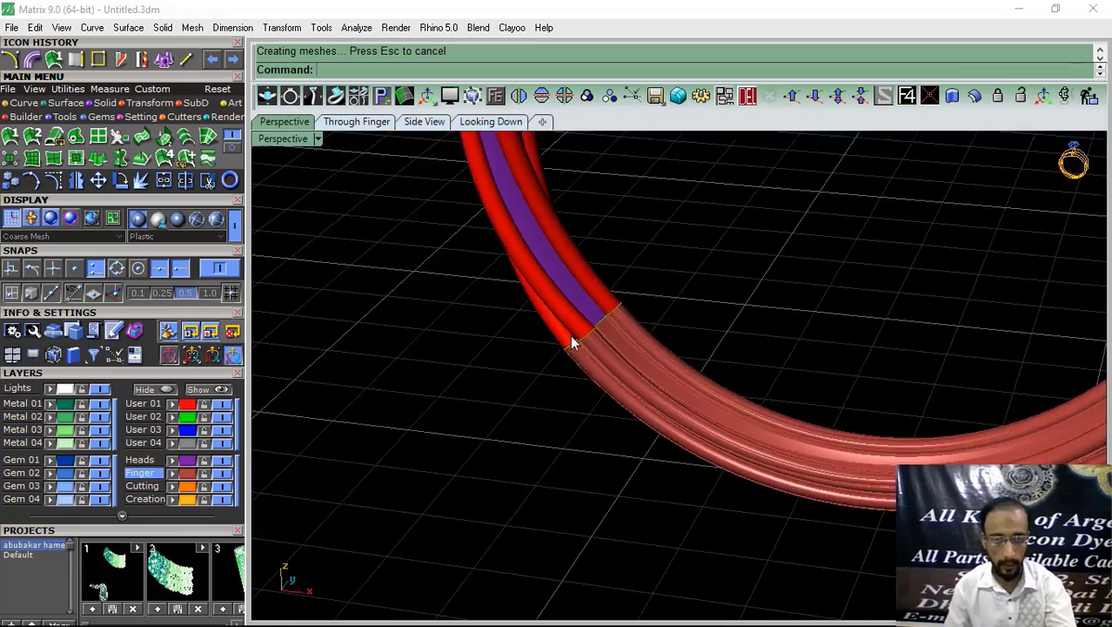
{"action": "right_click_drag", "start_coordinate": [572, 342], "coordinate": [587, 397]}
{"action": "left_click", "coordinate": [226, 406]}
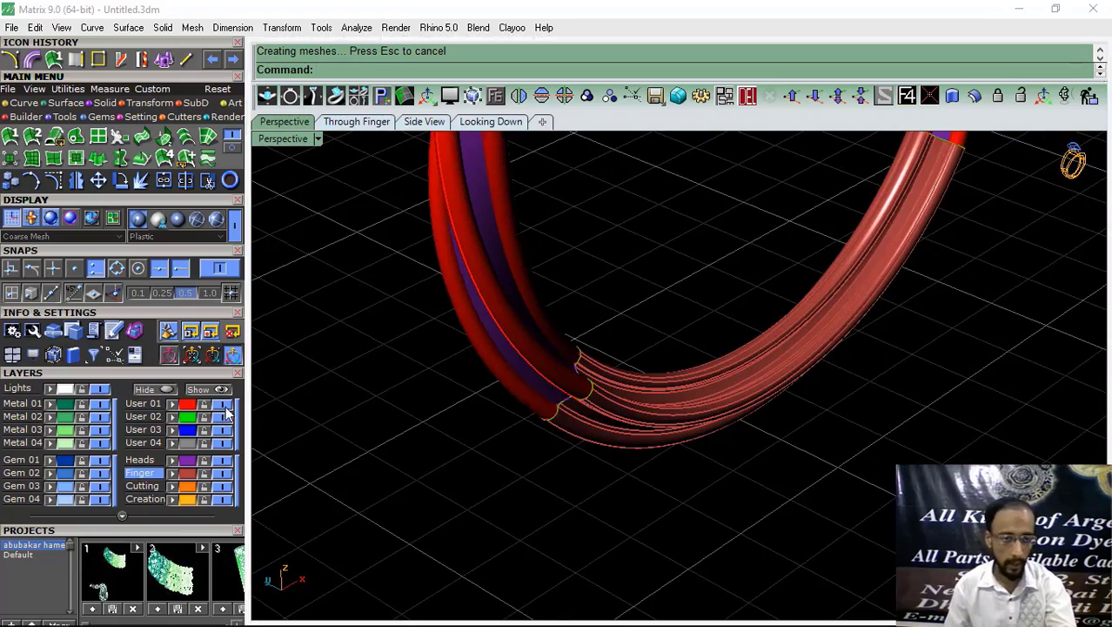
{"action": "left_click", "coordinate": [222, 461]}
{"action": "scroll", "coordinate": [569, 393], "scroll_direction": "up", "scroll_amount": 4}
{"action": "right_click_drag", "start_coordinate": [571, 412], "coordinate": [608, 352]}
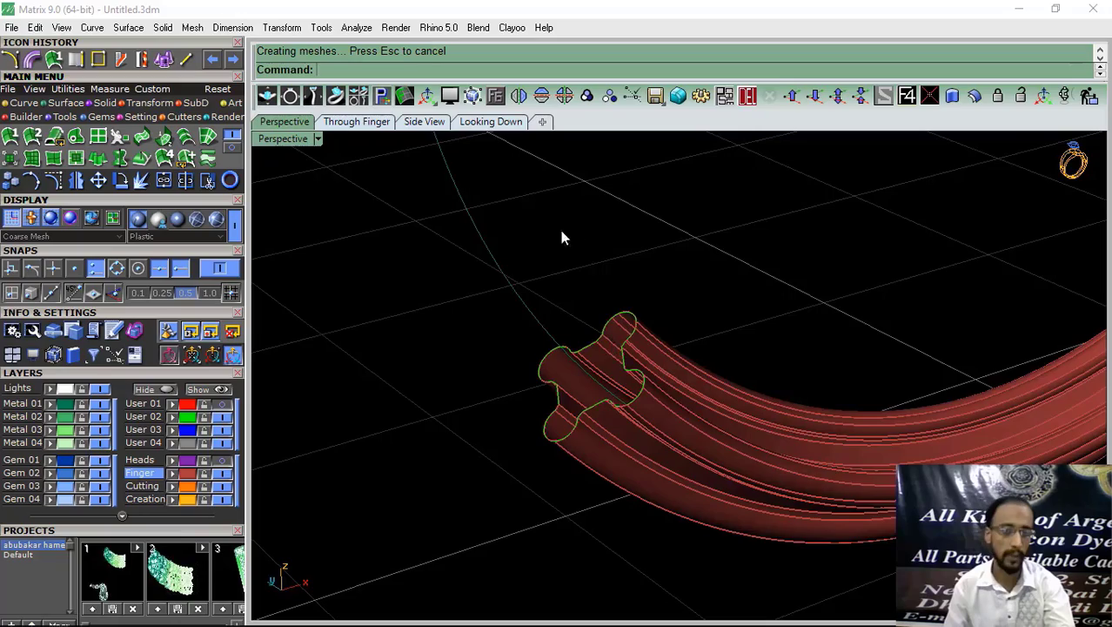
{"action": "right_click_drag", "start_coordinate": [561, 236], "coordinate": [780, 389]}
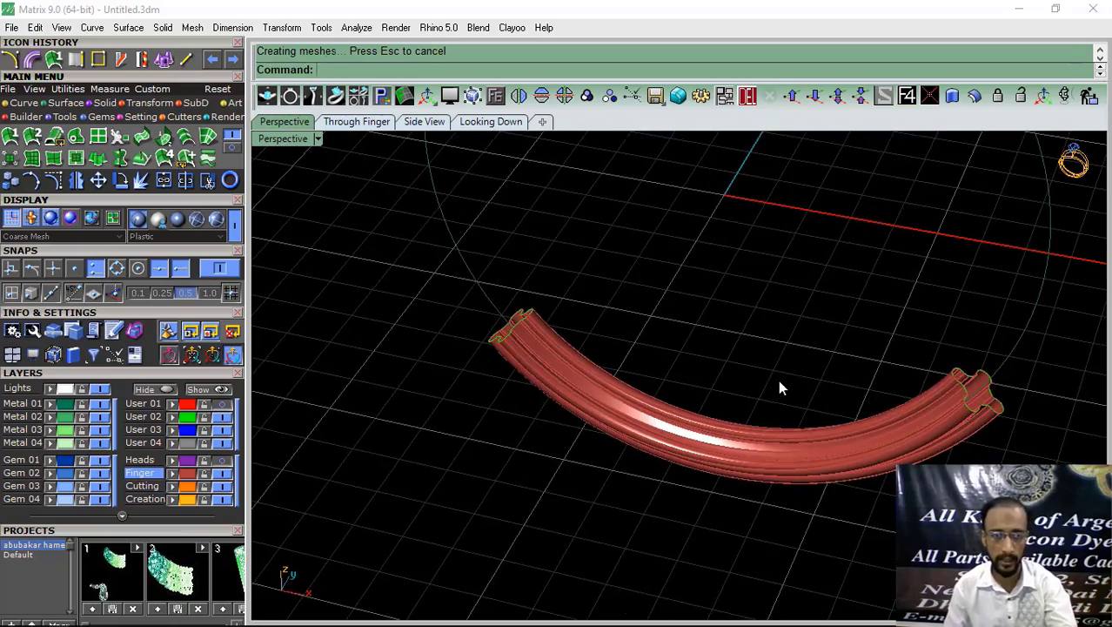
Step: Undo the shank sweep and delete both four-lobed end profiles
{"action": "key", "text": "ctrl+z"}
{"action": "right_click_drag", "start_coordinate": [576, 370], "coordinate": [601, 381]}
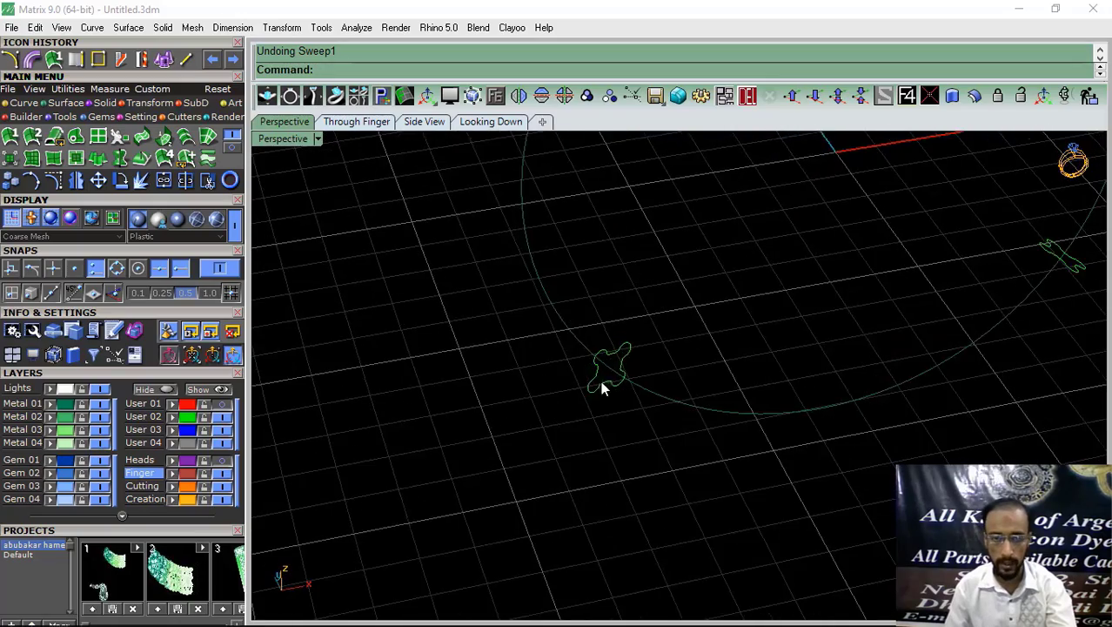
{"action": "scroll", "coordinate": [601, 383], "scroll_direction": "up", "scroll_amount": 3}
{"action": "scroll", "coordinate": [497, 356], "scroll_direction": "down", "scroll_amount": 5}
{"action": "scroll", "coordinate": [851, 333], "scroll_direction": "up", "scroll_amount": 4}
{"action": "left_click", "coordinate": [871, 323], "text": "shift"}
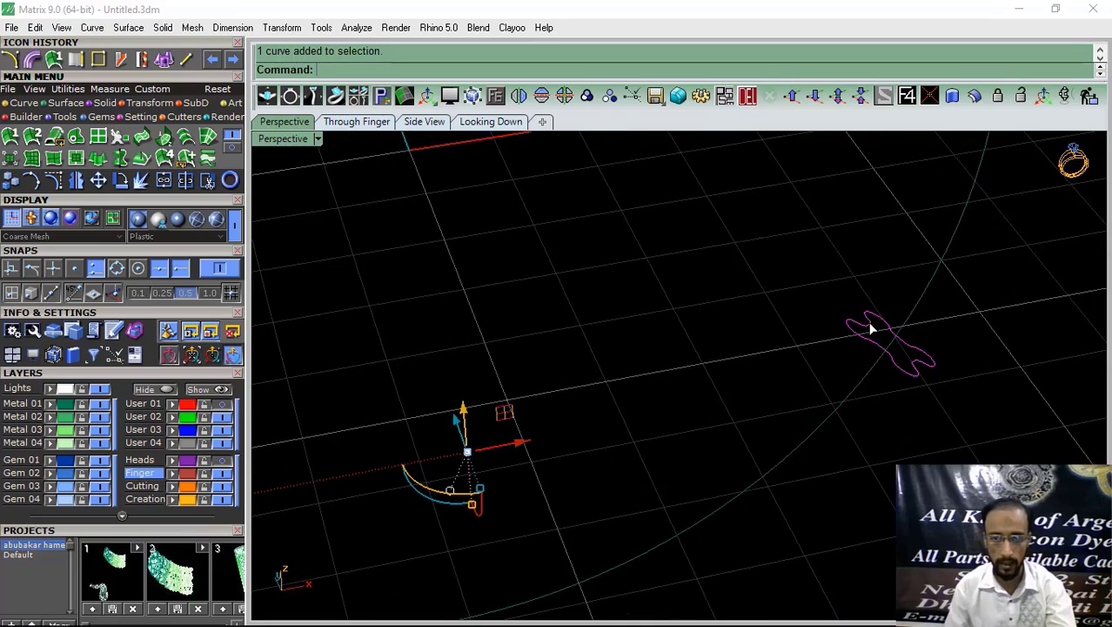
{"action": "key", "text": "Delete"}
Step: Show the Heads layer and duplicate the four edges at the left open end of the twisted square ring bar
{"action": "left_click", "coordinate": [223, 460]}
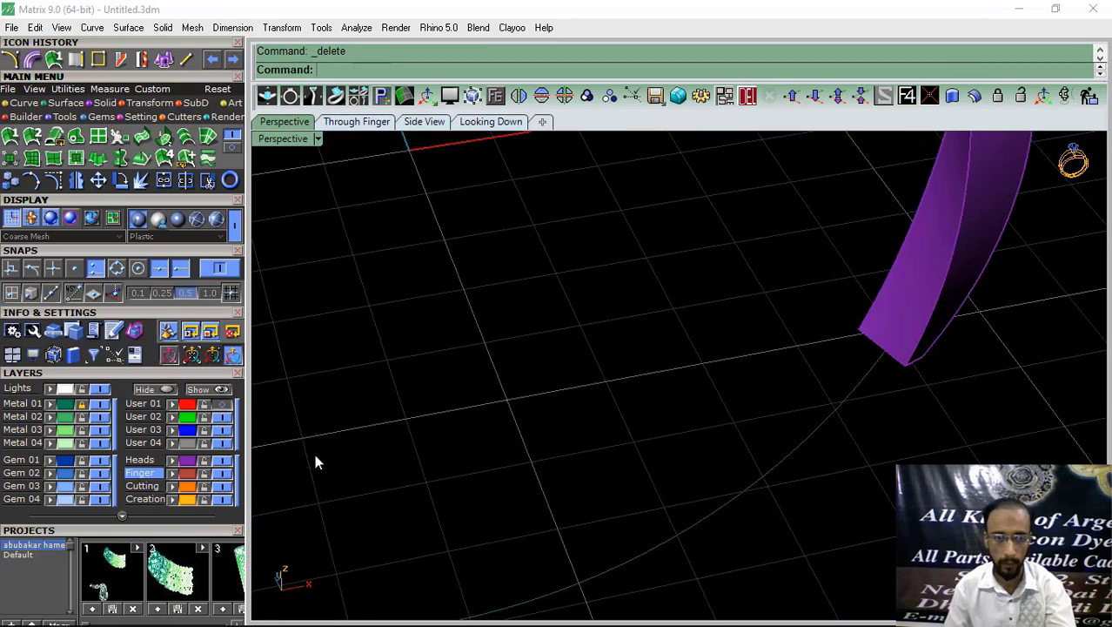
{"action": "scroll", "coordinate": [706, 374], "scroll_direction": "down", "scroll_amount": 5}
{"action": "right_click_drag", "start_coordinate": [732, 381], "coordinate": [528, 294]}
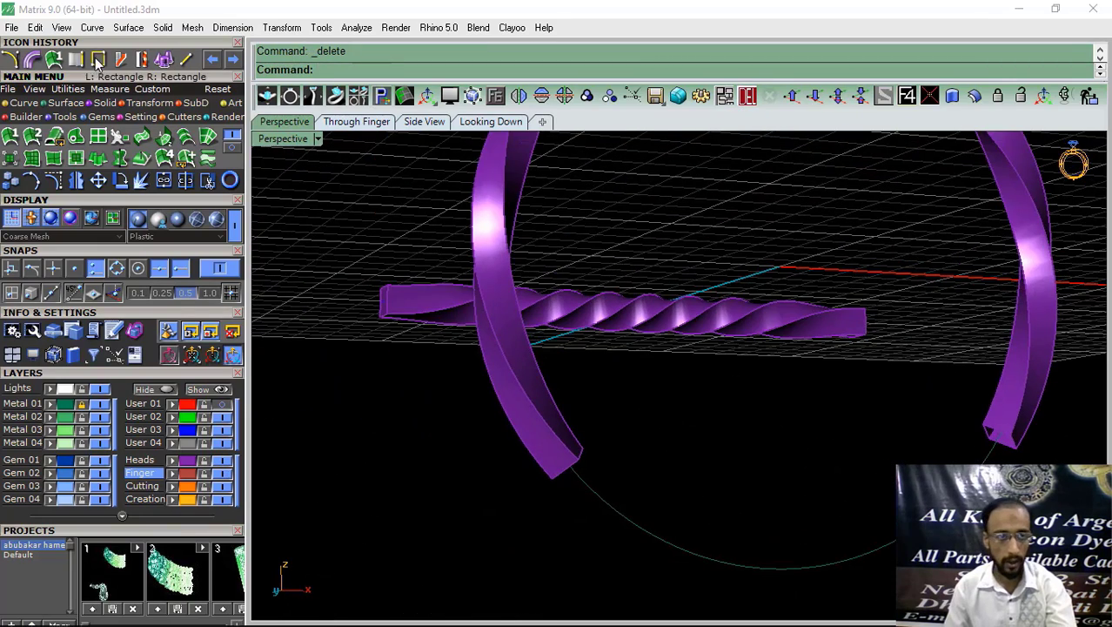
{"action": "left_click", "coordinate": [120, 60]}
{"action": "right_click_drag", "start_coordinate": [644, 383], "coordinate": [426, 418]}
{"action": "scroll", "coordinate": [520, 470], "scroll_direction": "up", "scroll_amount": 4}
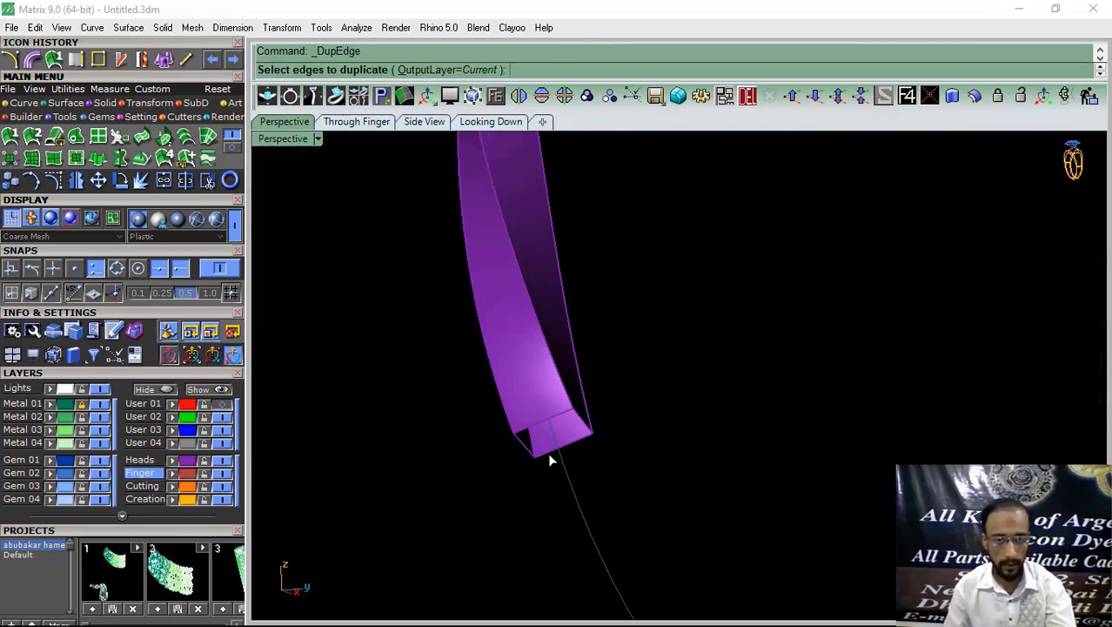
{"action": "scroll", "coordinate": [525, 357], "scroll_direction": "down", "scroll_amount": 6}
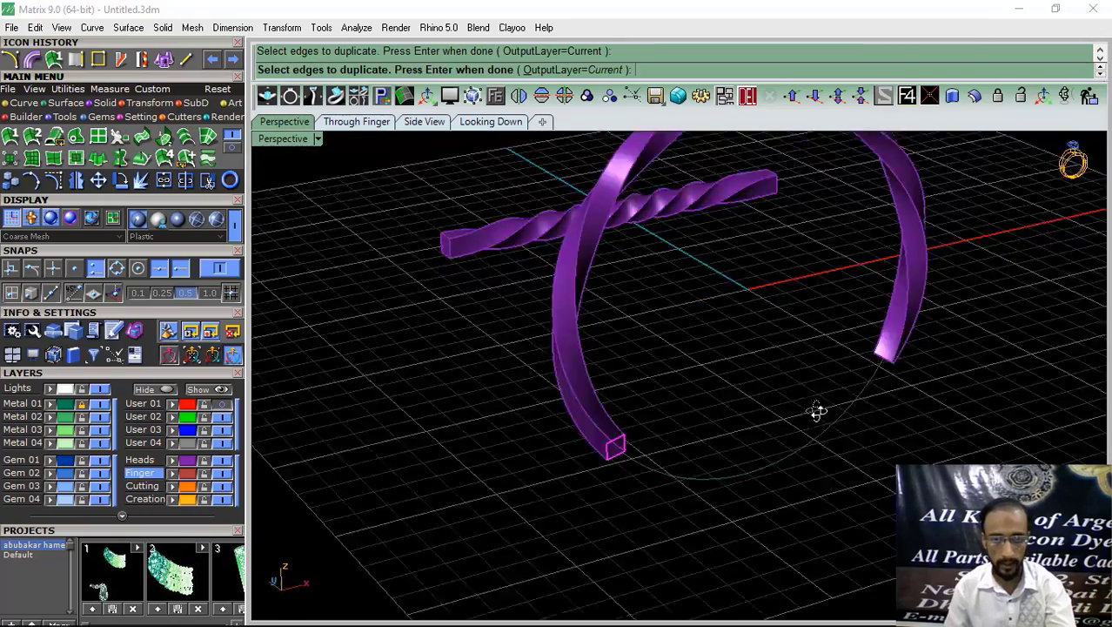